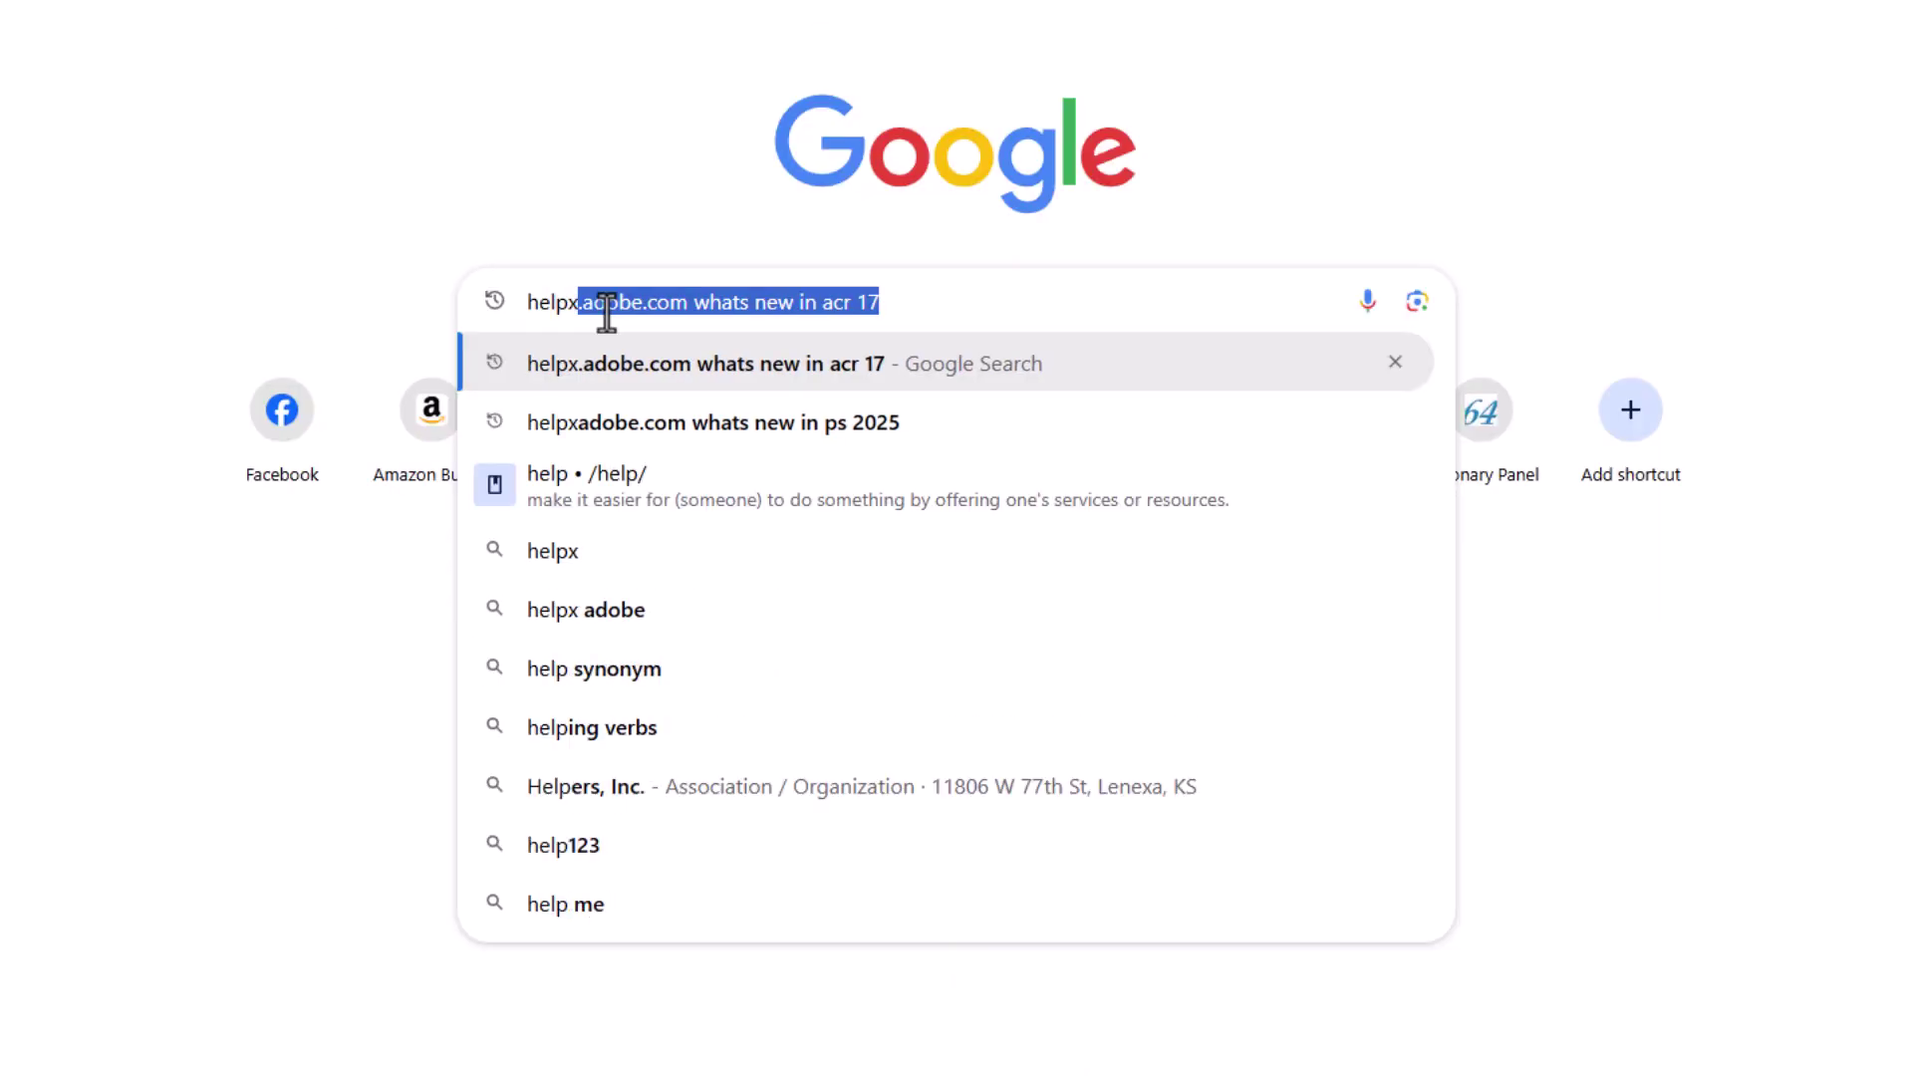
- Search Google for 'helpxadobe.com whats new in adobe camera raw' and open the What's new in Camera Raw result
{"action": "type", "text": "com "}
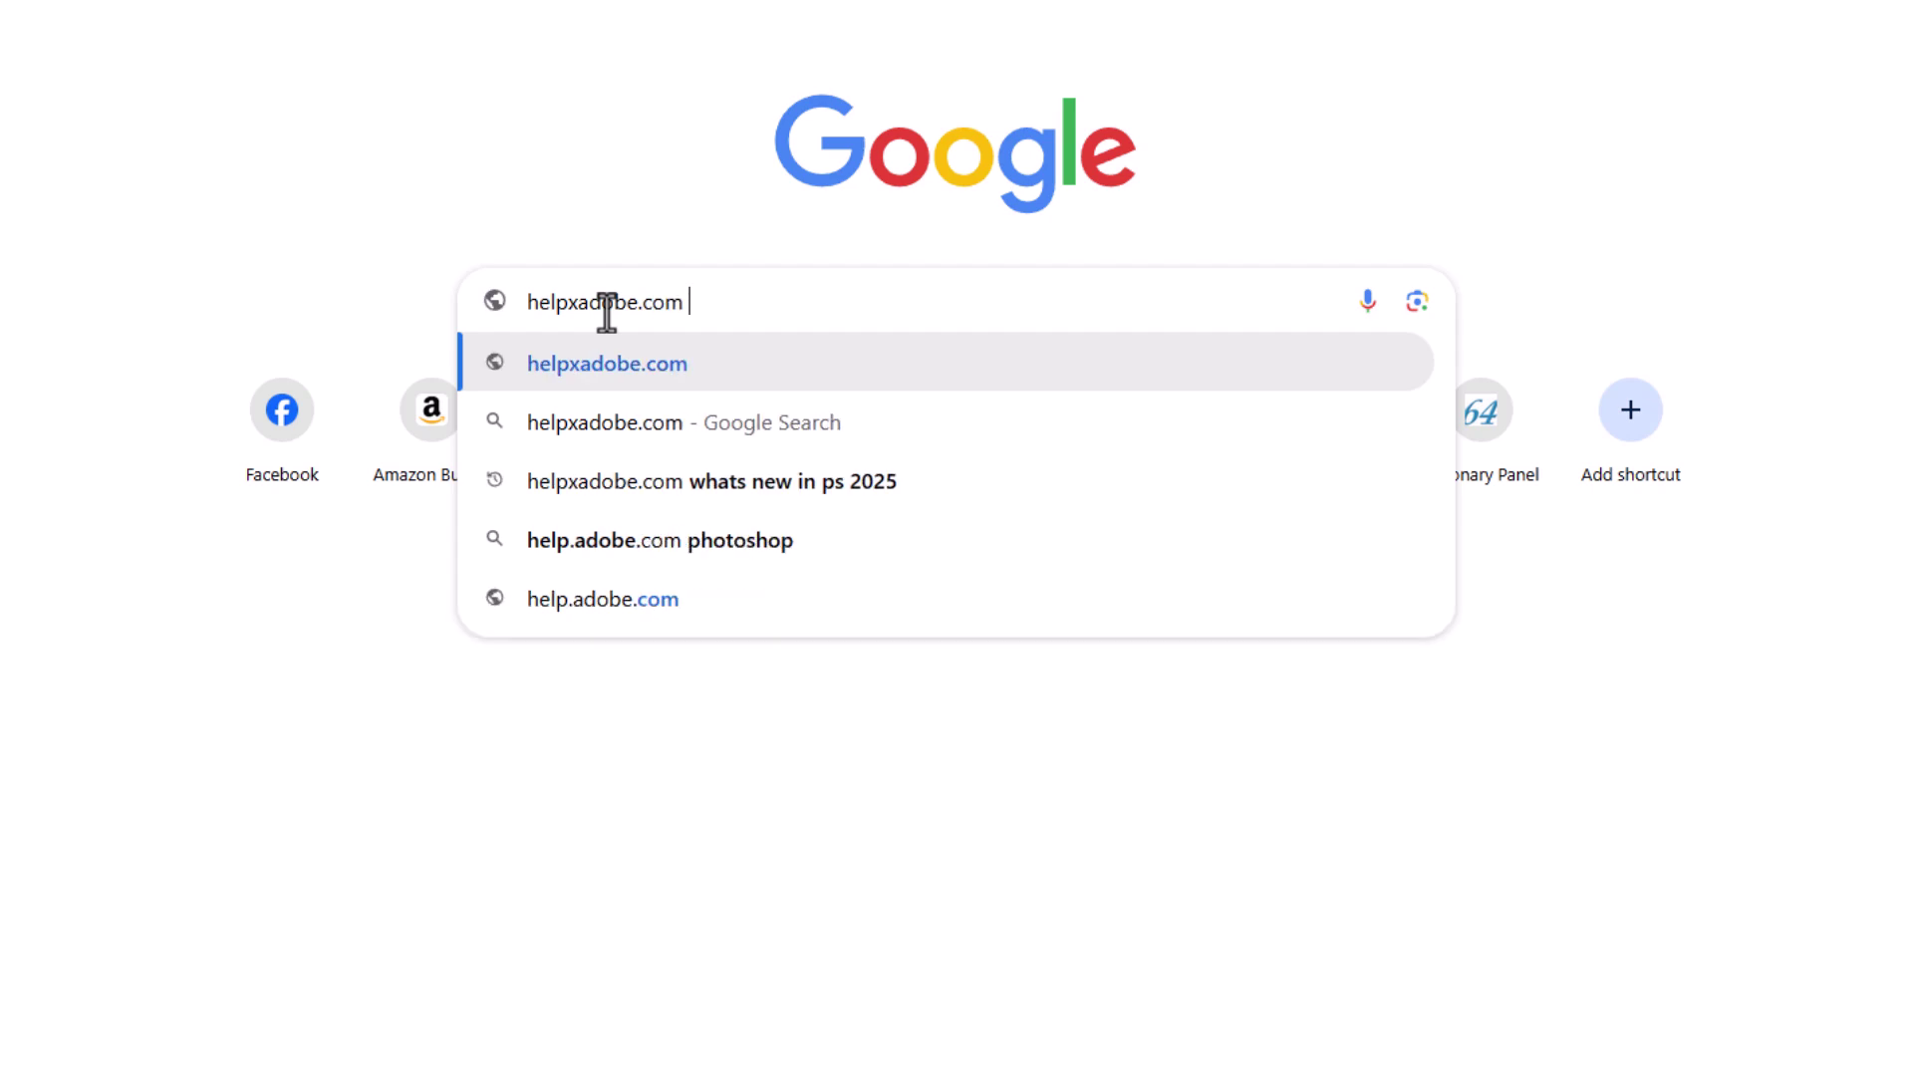
{"action": "type", "text": "whats new in ado"}
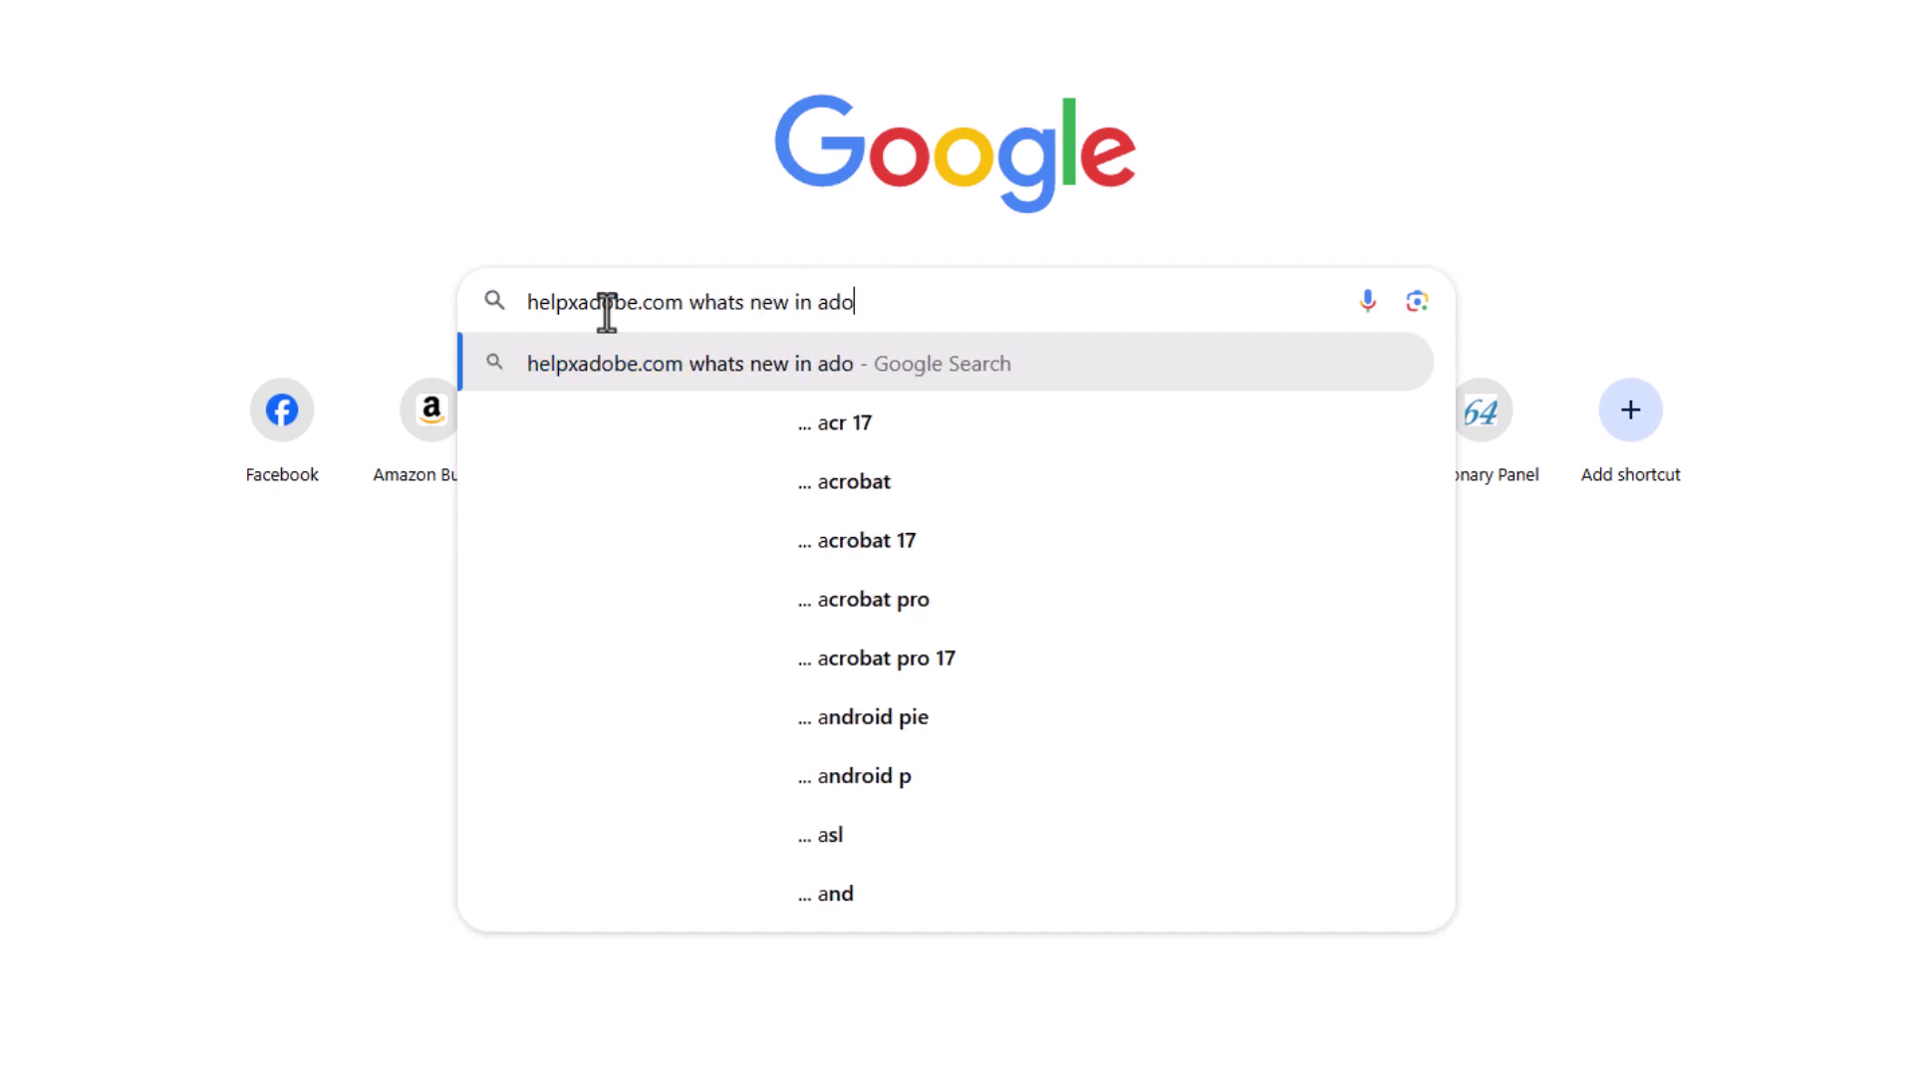
{"action": "type", "text": "be camre"}
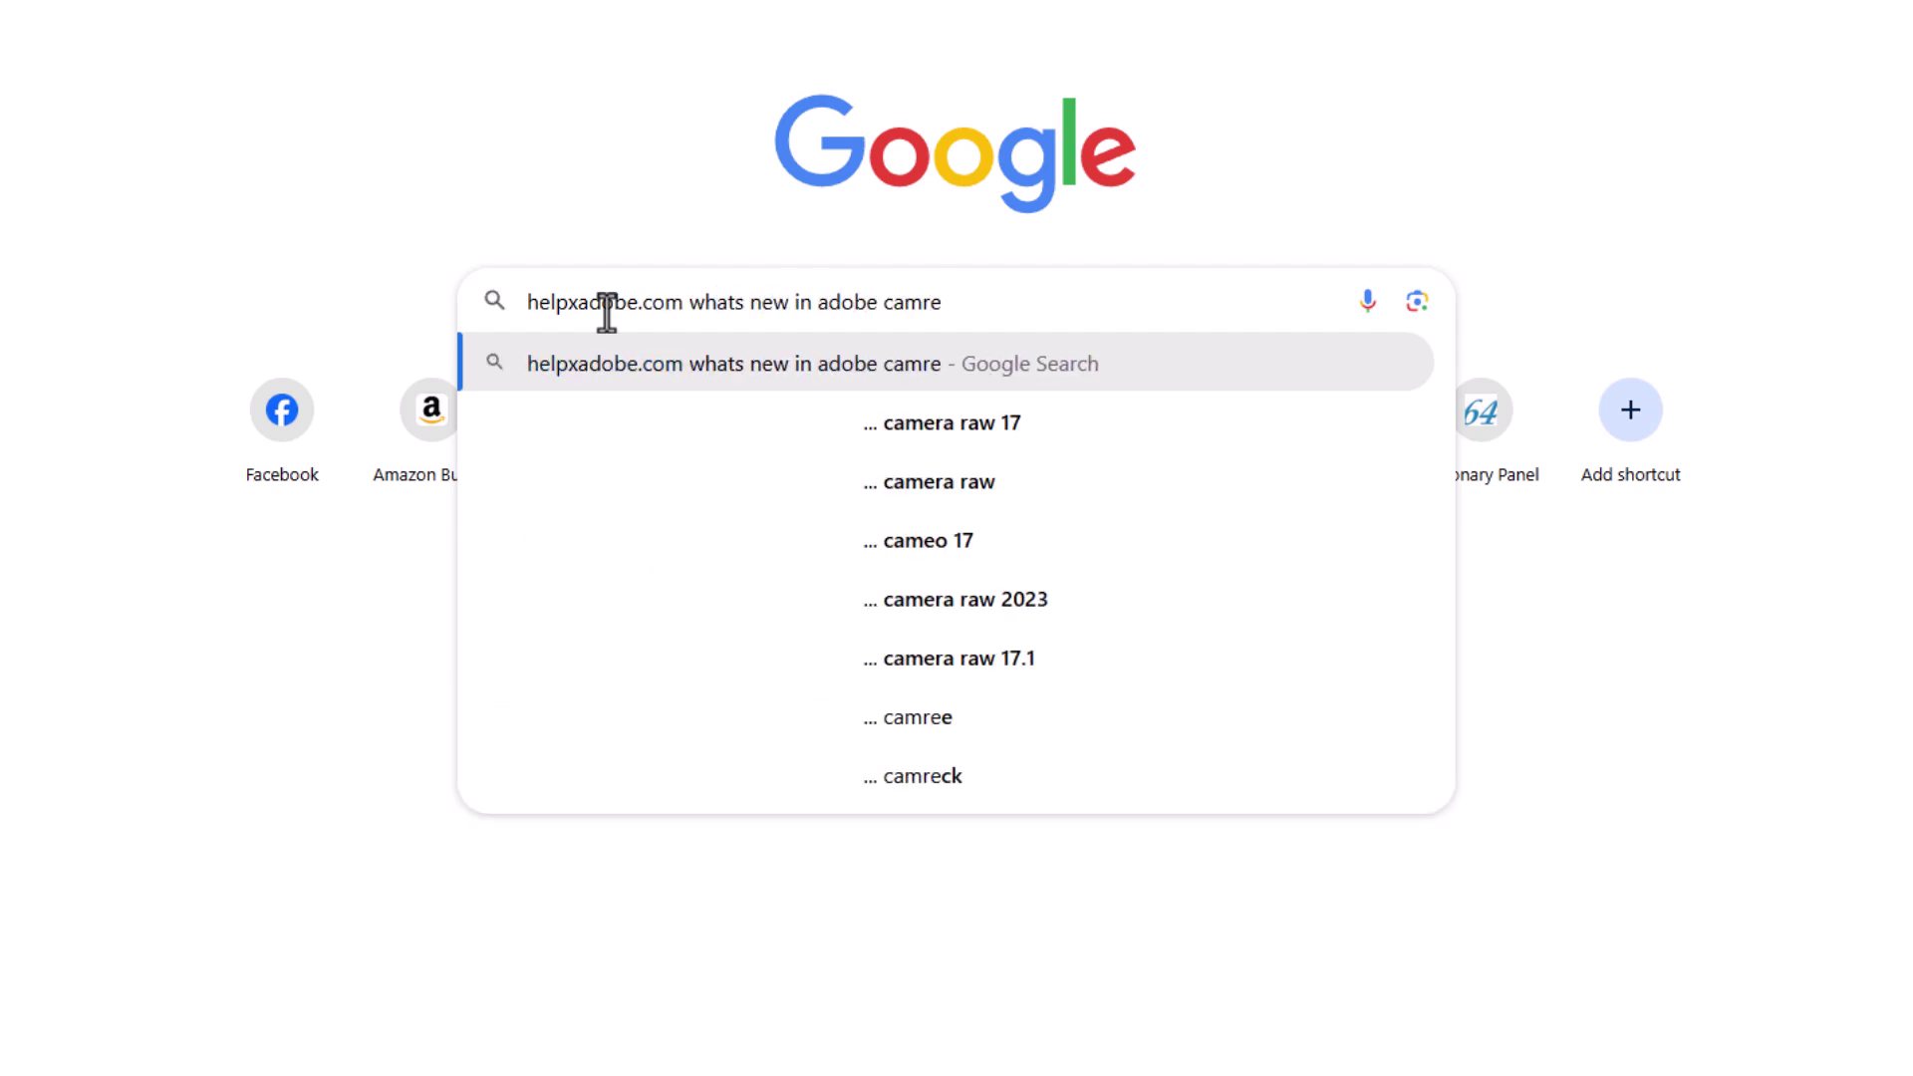
{"action": "key", "text": "BackSpace"}
{"action": "key", "text": "BackSpace"}
{"action": "type", "text": "era raw"}
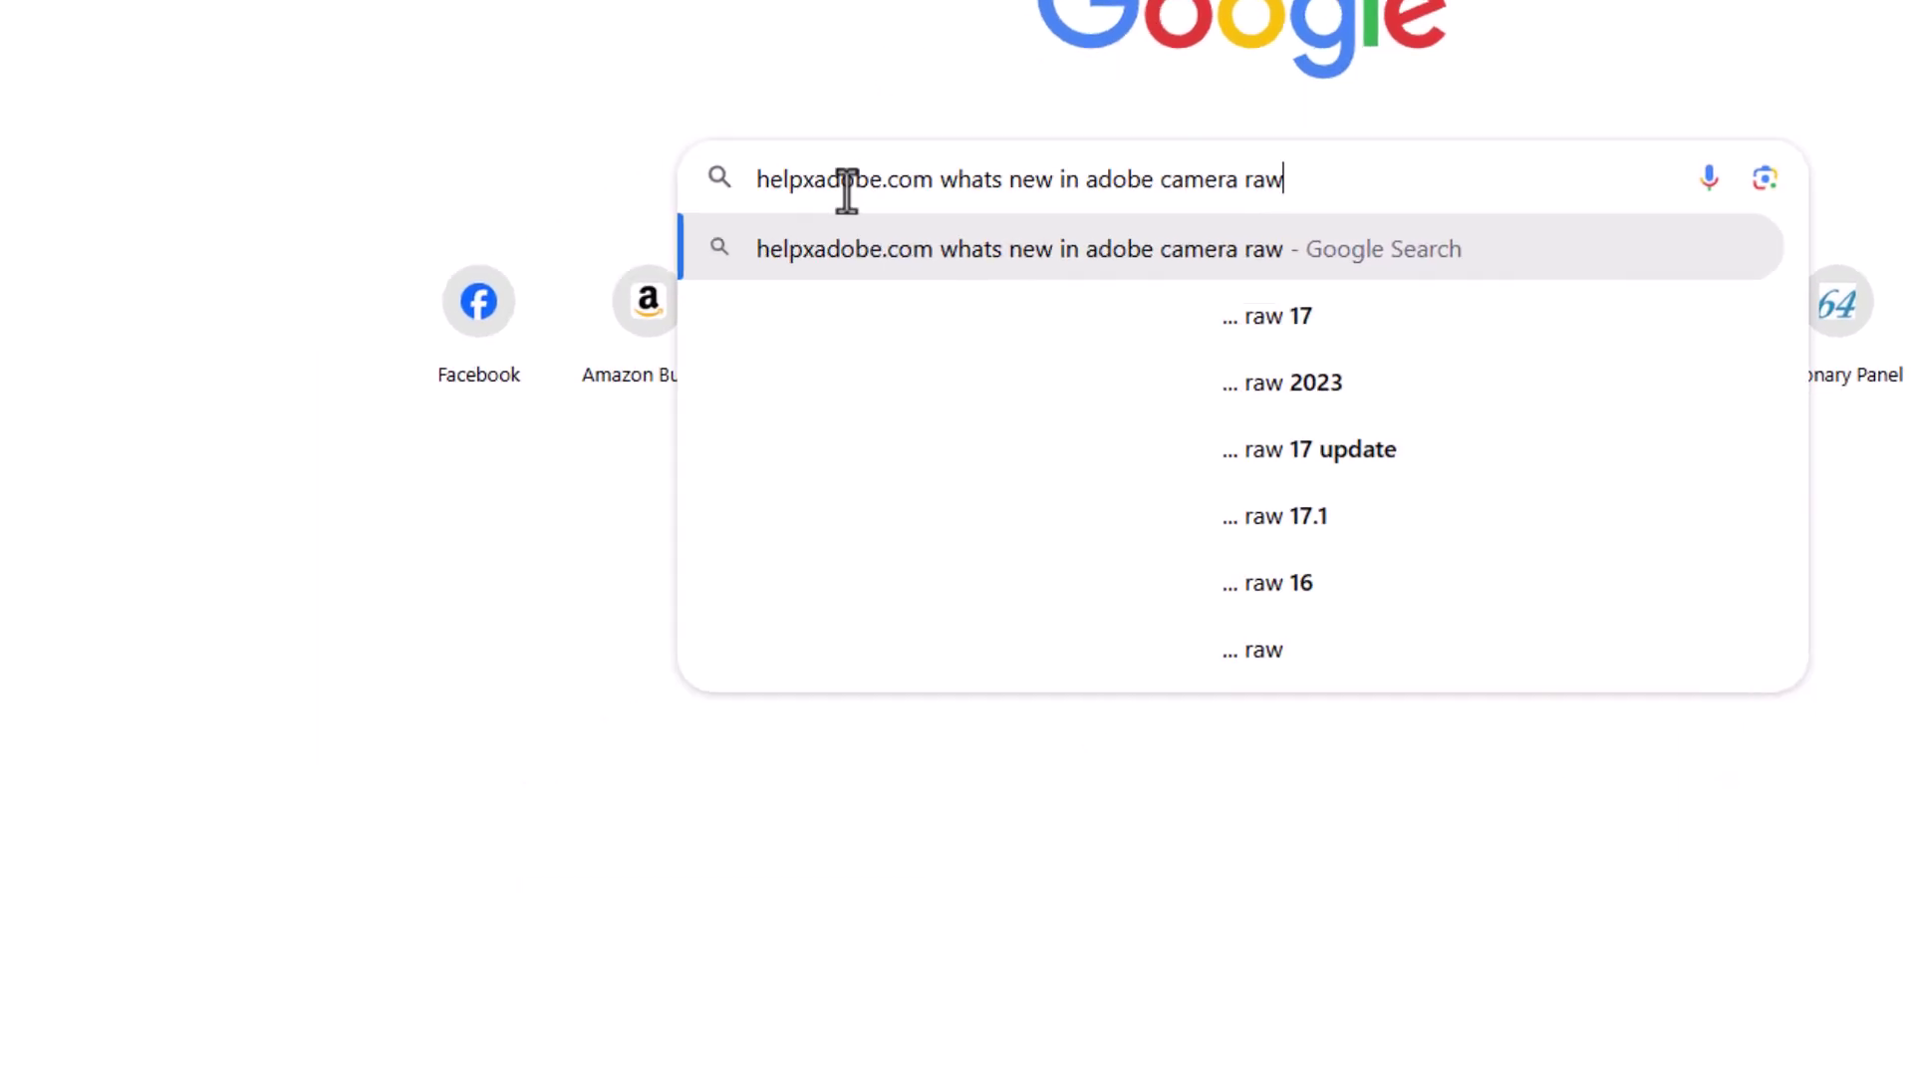
{"action": "key", "text": "Return"}
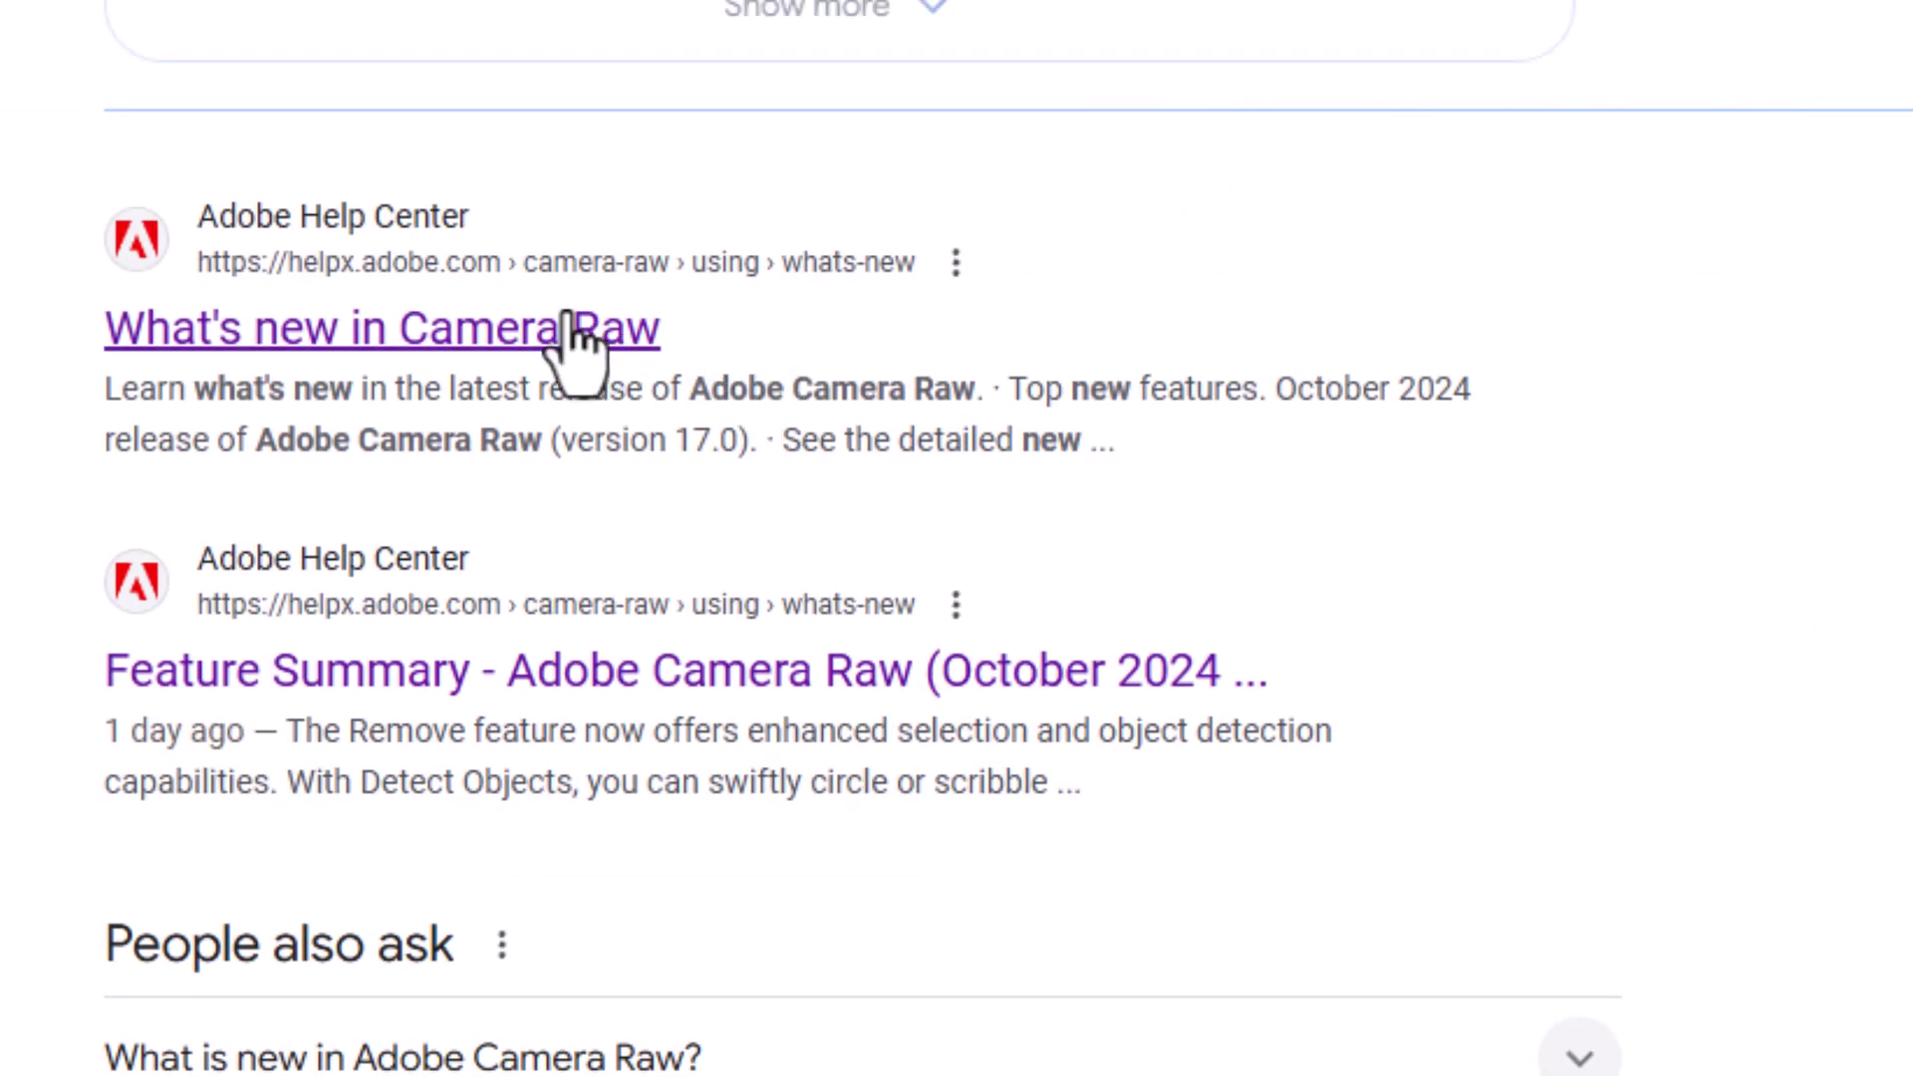
{"action": "left_click", "coordinate": [570, 320]}
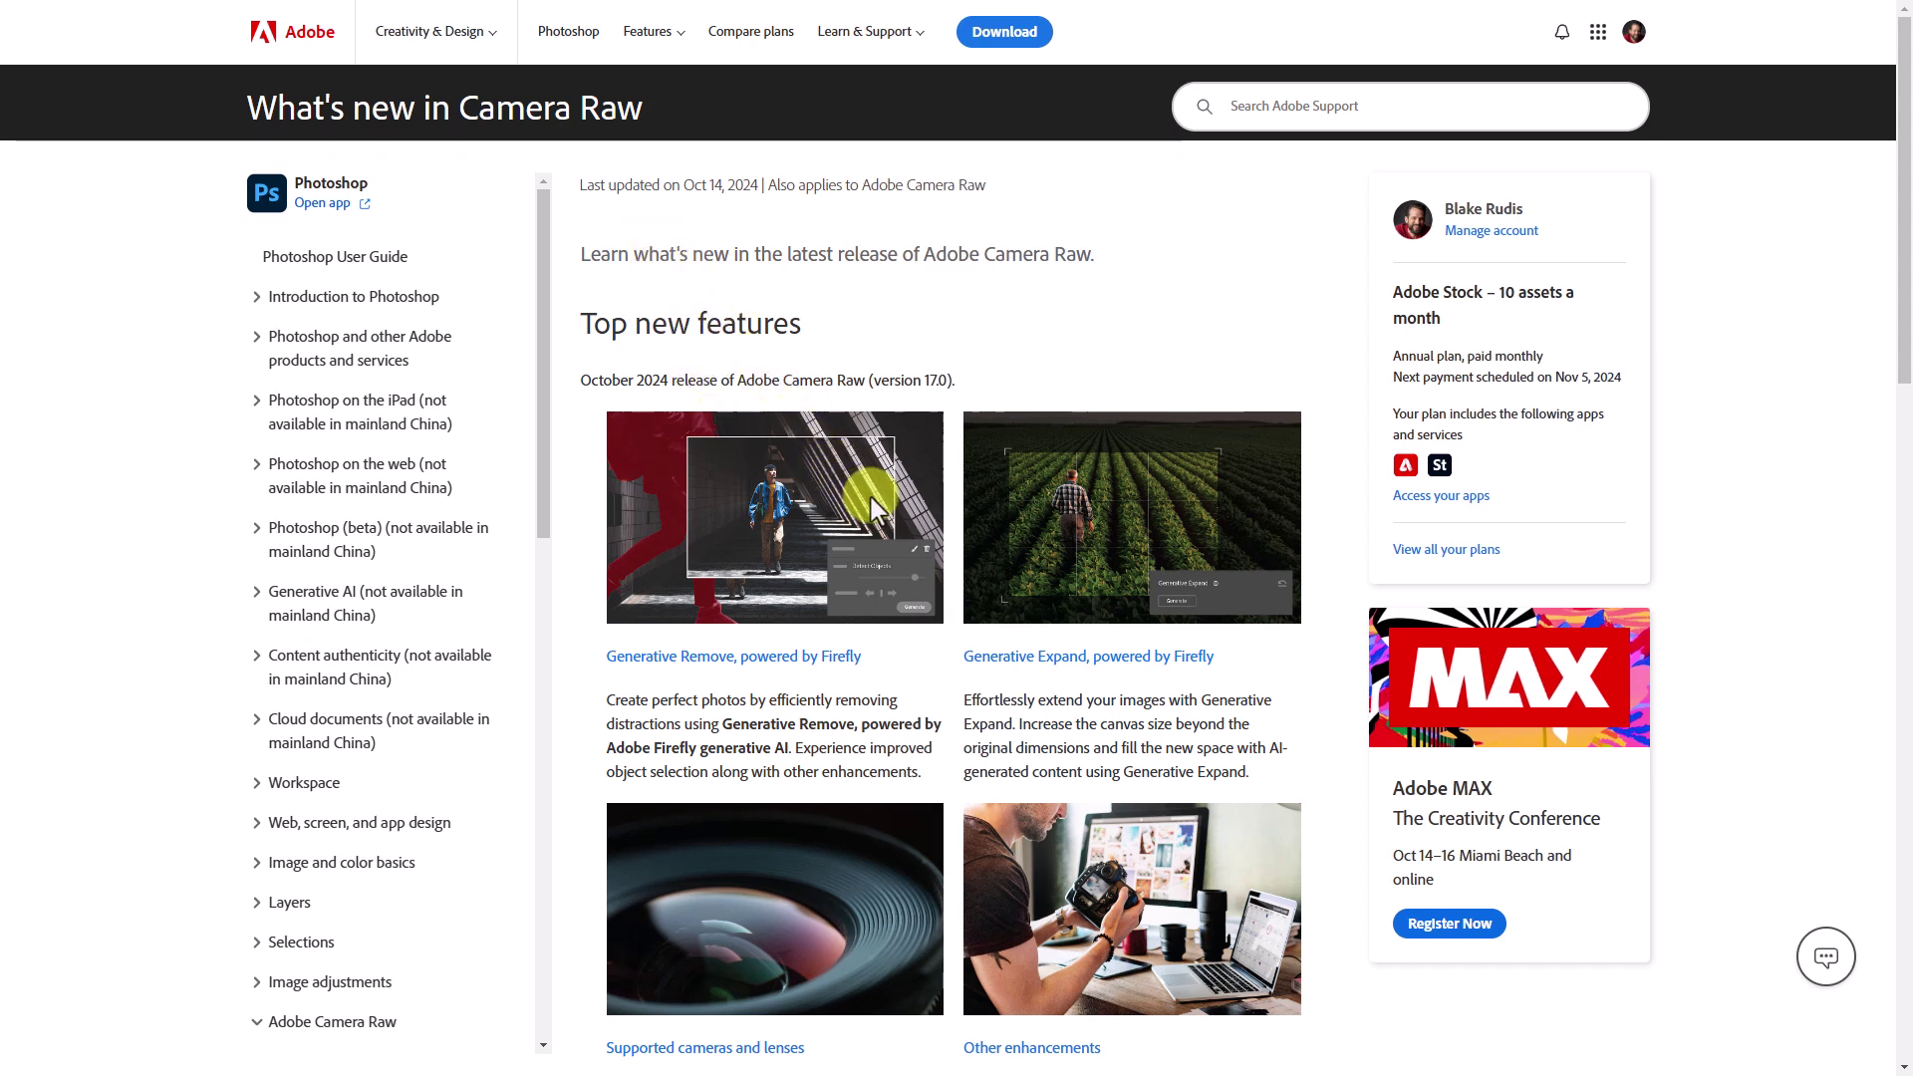
{"action": "scroll", "coordinate": [1348, 680], "scroll_direction": "down", "scroll_amount": 1}
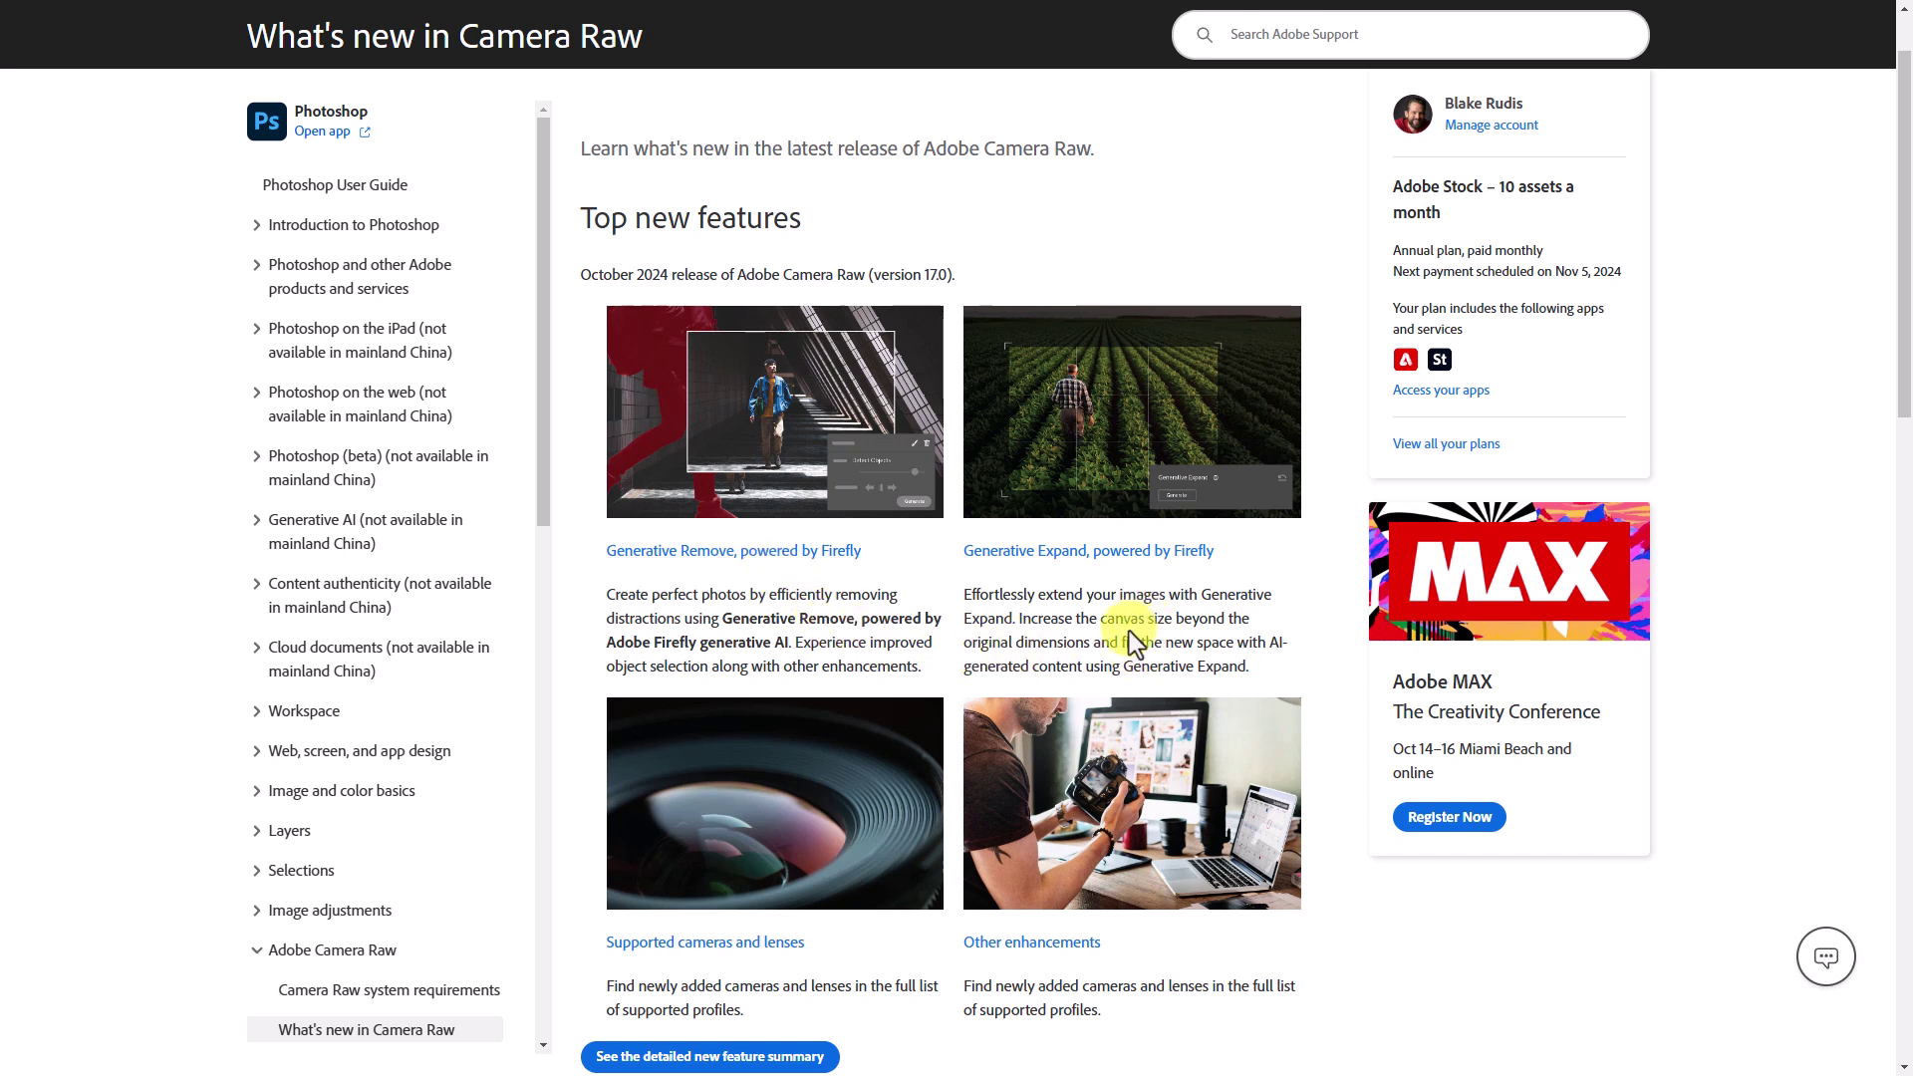
{"action": "scroll", "coordinate": [1136, 628], "scroll_direction": "down", "scroll_amount": 1}
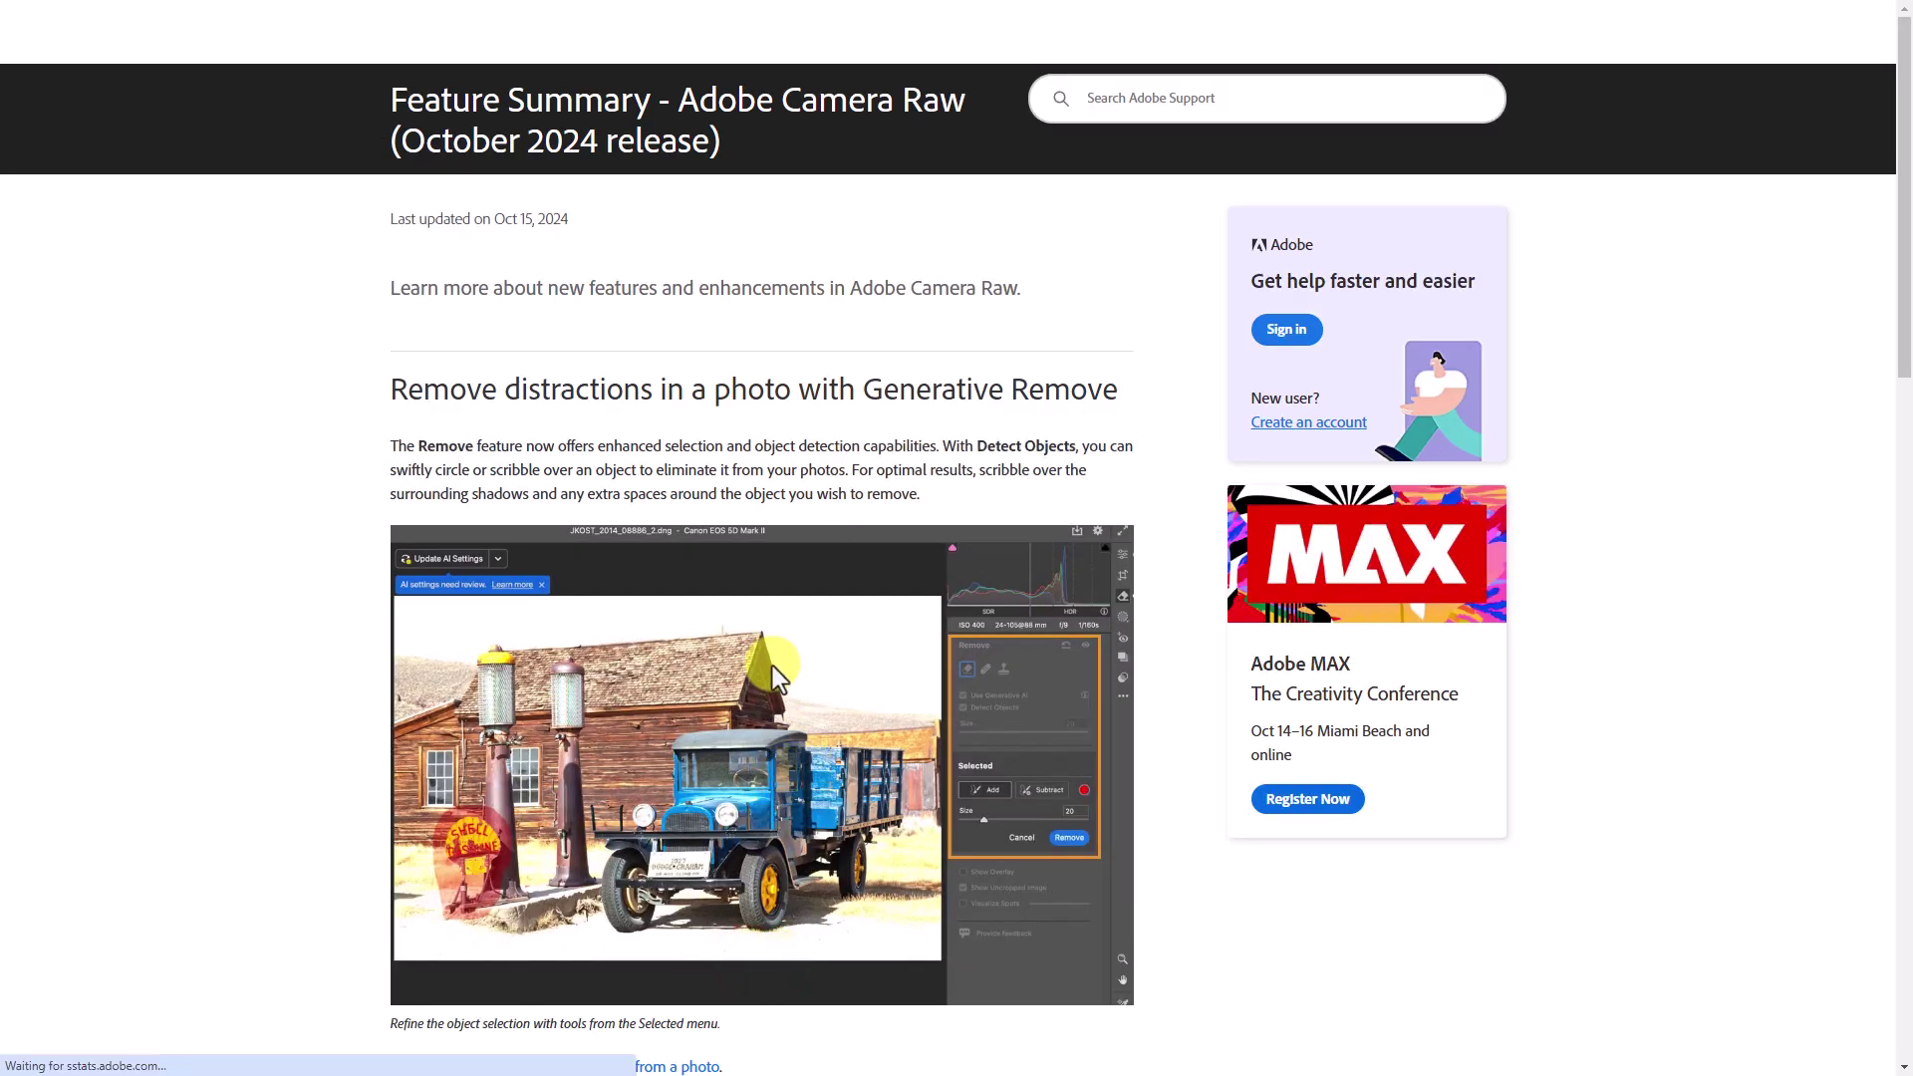
- Scroll through the October 2024 feature summary covering Generative Remove and Generative Expand
{"action": "scroll", "coordinate": [763, 598], "scroll_direction": "down", "scroll_amount": 3}
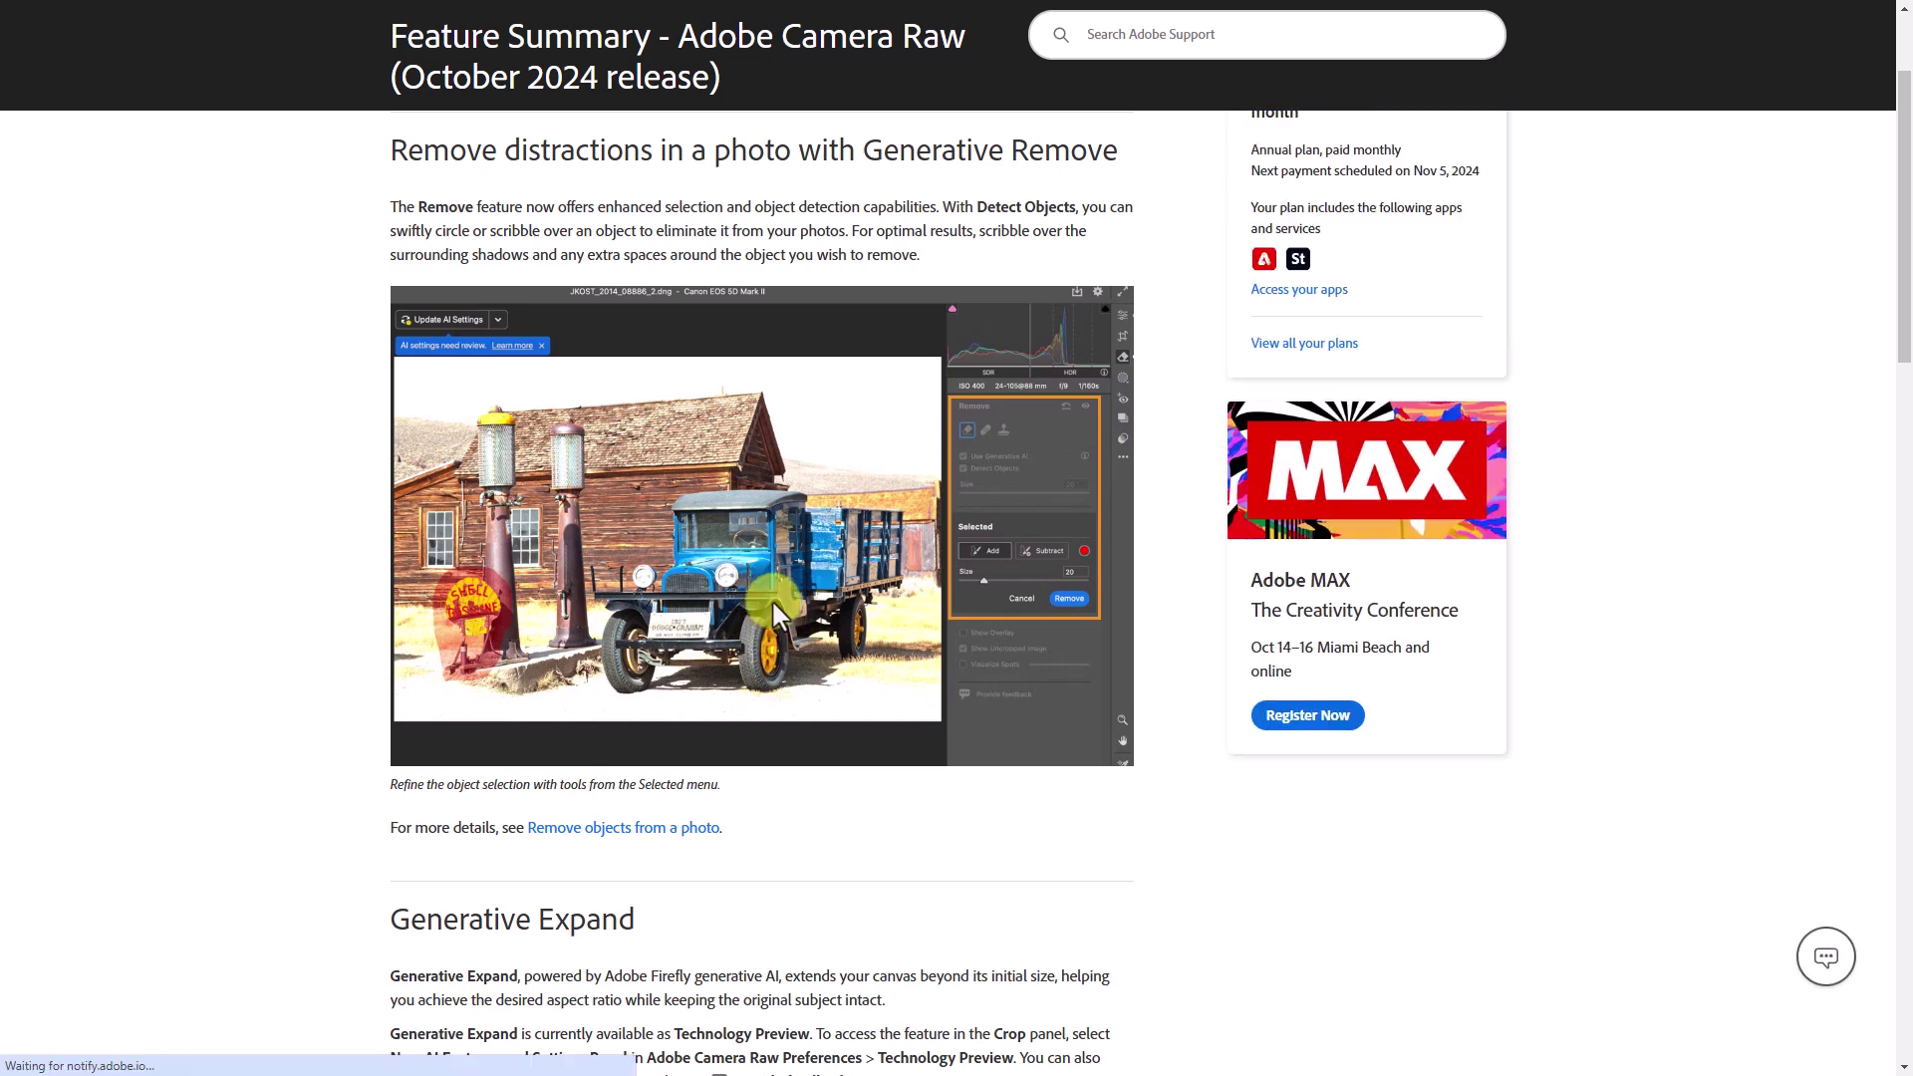
{"action": "scroll", "coordinate": [773, 603], "scroll_direction": "down", "scroll_amount": 7}
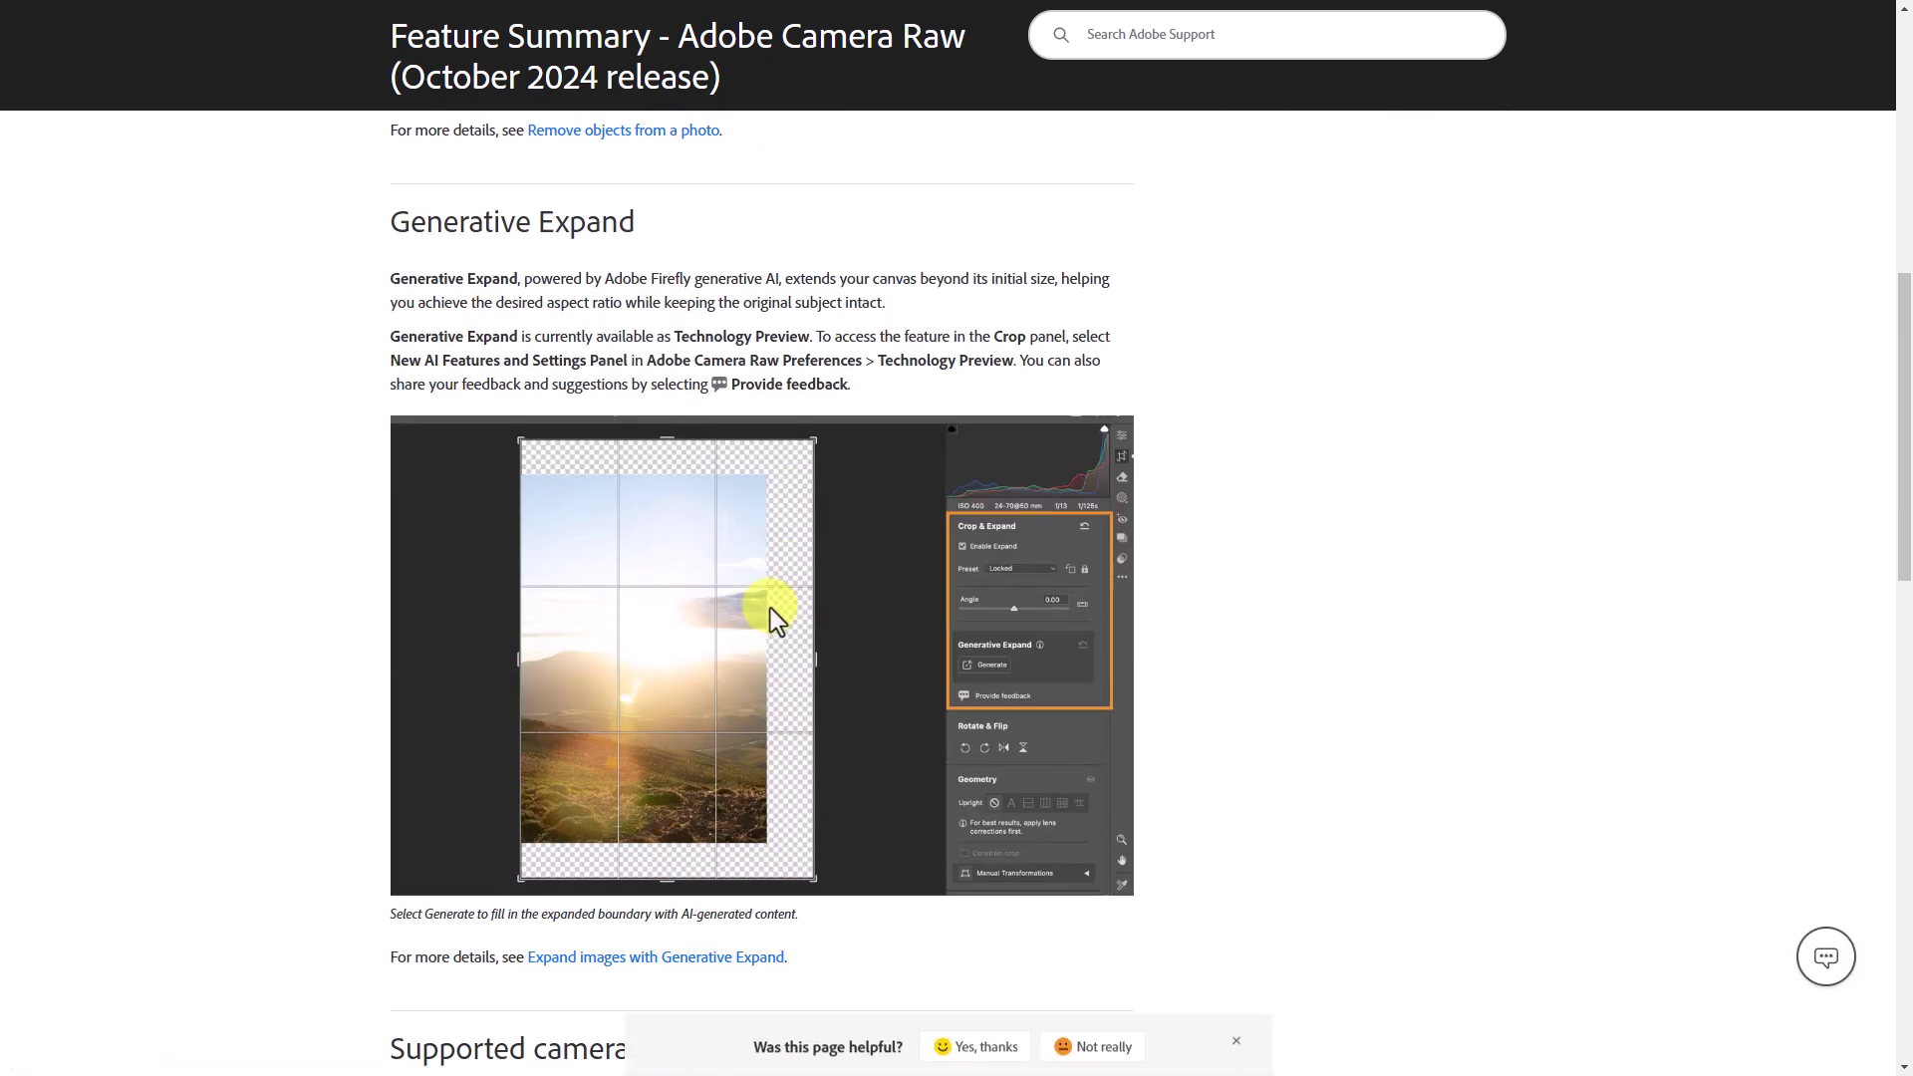
{"action": "scroll", "coordinate": [771, 610], "scroll_direction": "down", "scroll_amount": 2}
{"action": "scroll", "coordinate": [773, 616], "scroll_direction": "down", "scroll_amount": 5}
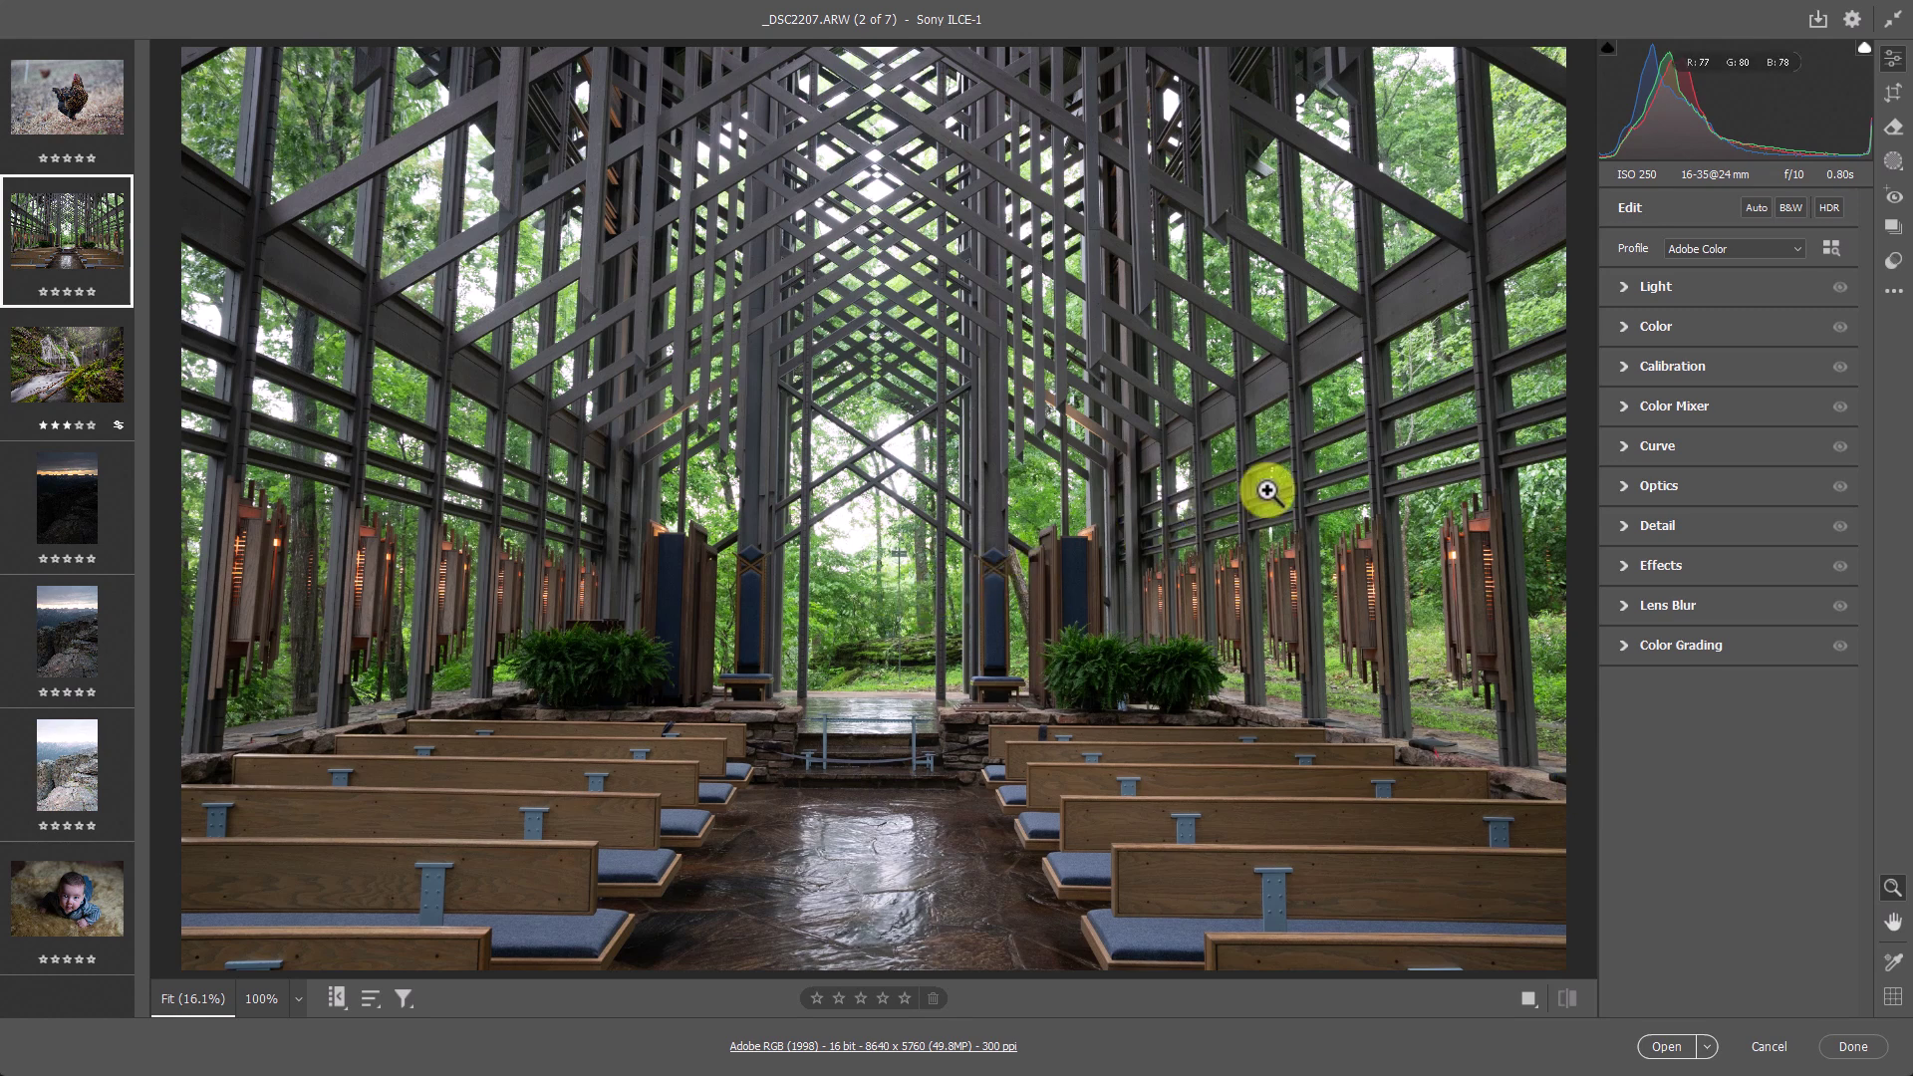
- Start cropping the chapel photo with the Crop & Expand tool from the right toolbar
{"action": "left_click", "coordinate": [1895, 94]}
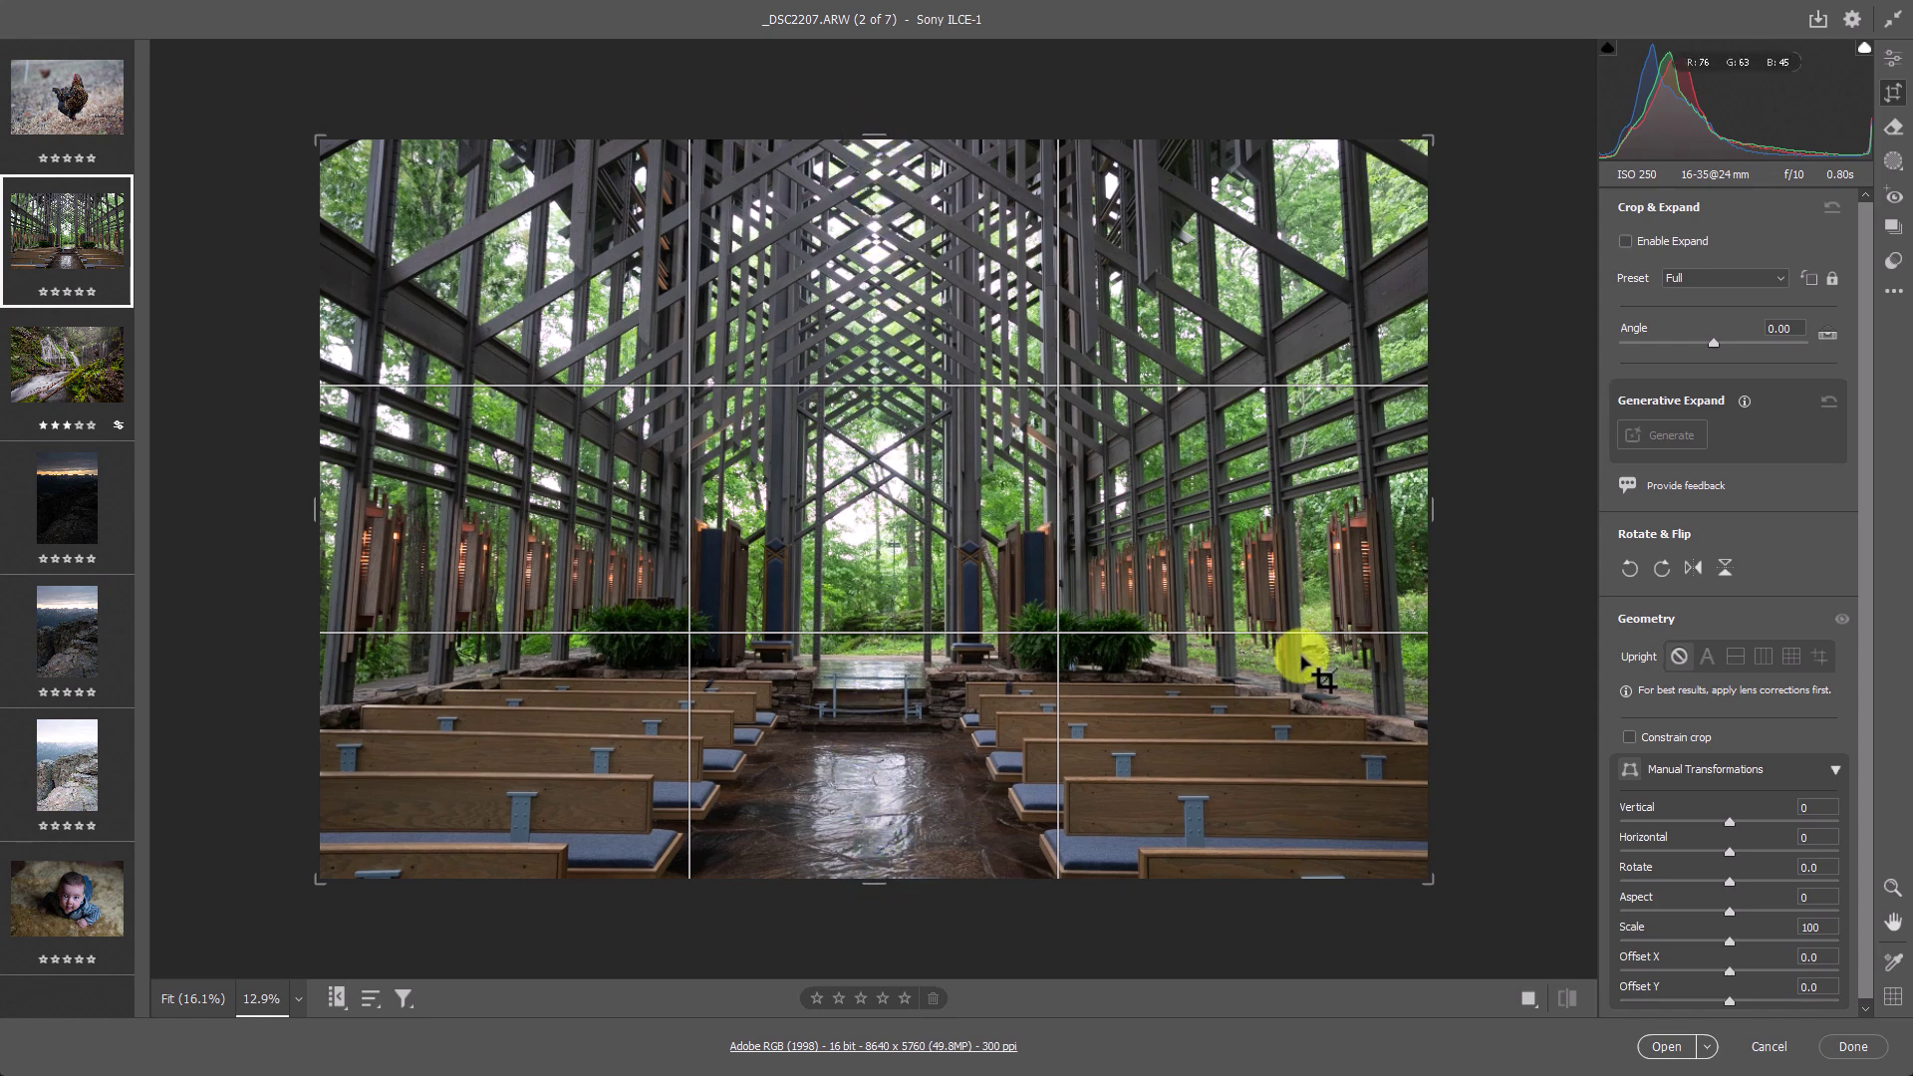
- Straighten the chapel photo along a vertical reference line, rotating the crop to -0.90
{"action": "left_click", "coordinate": [1825, 335]}
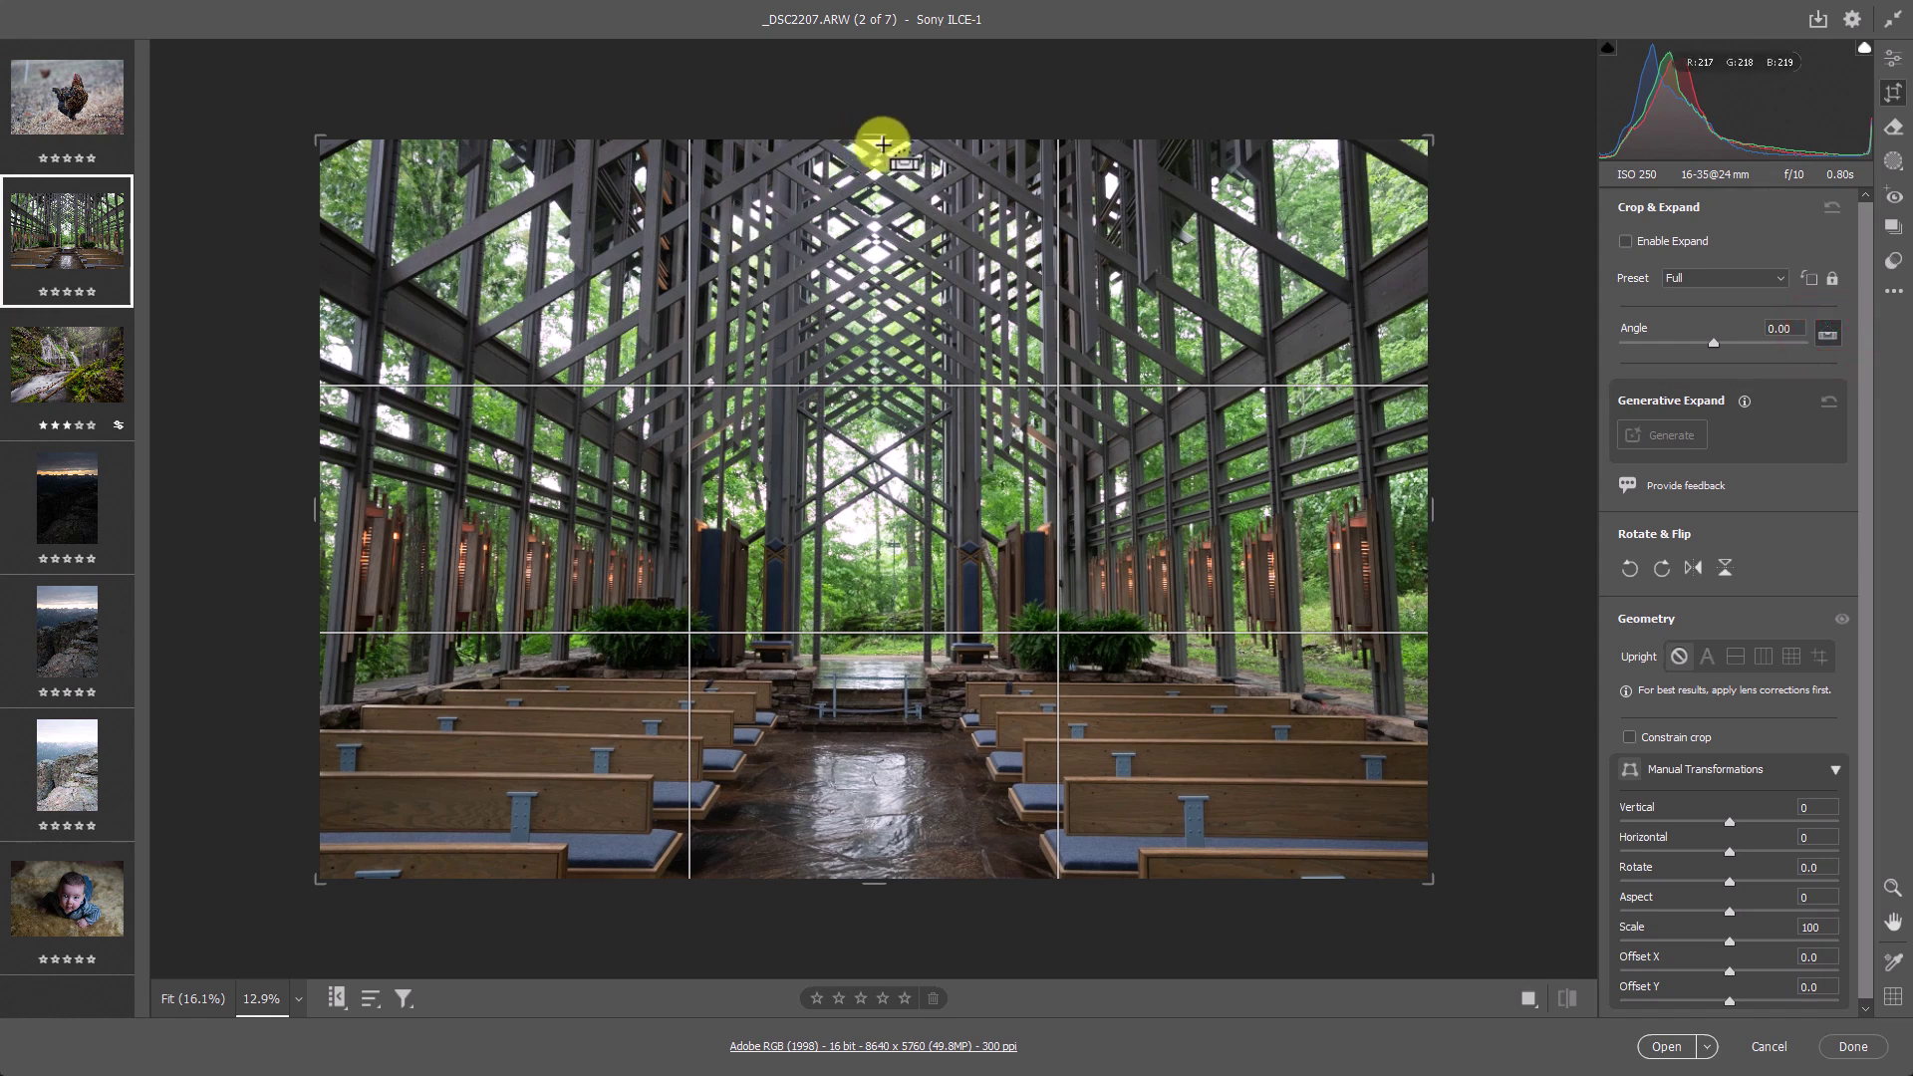
{"action": "left_click_drag", "start_coordinate": [882, 143], "coordinate": [866, 907]}
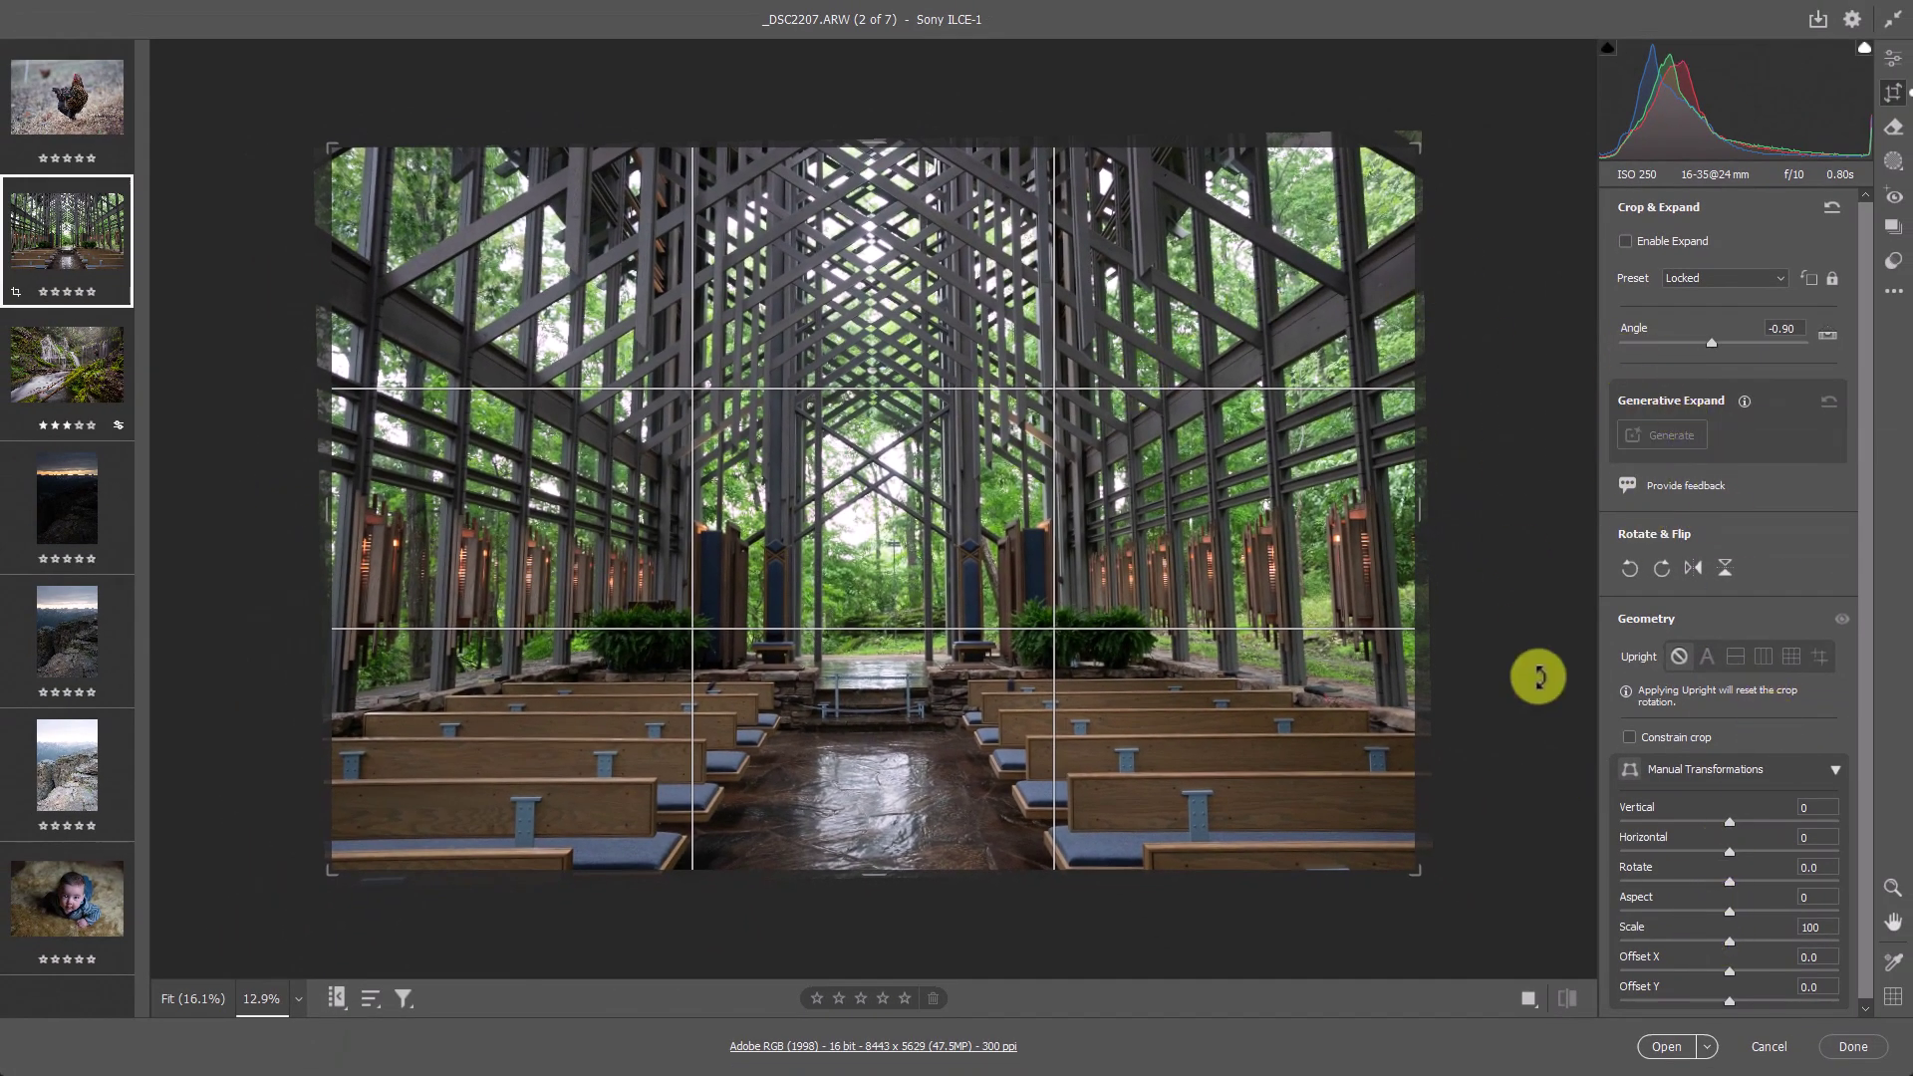
- Shrink the chapel photo to scale 95 and run Generative Expand on its empty edges
{"action": "left_click_drag", "start_coordinate": [1729, 946], "coordinate": [1719, 942]}
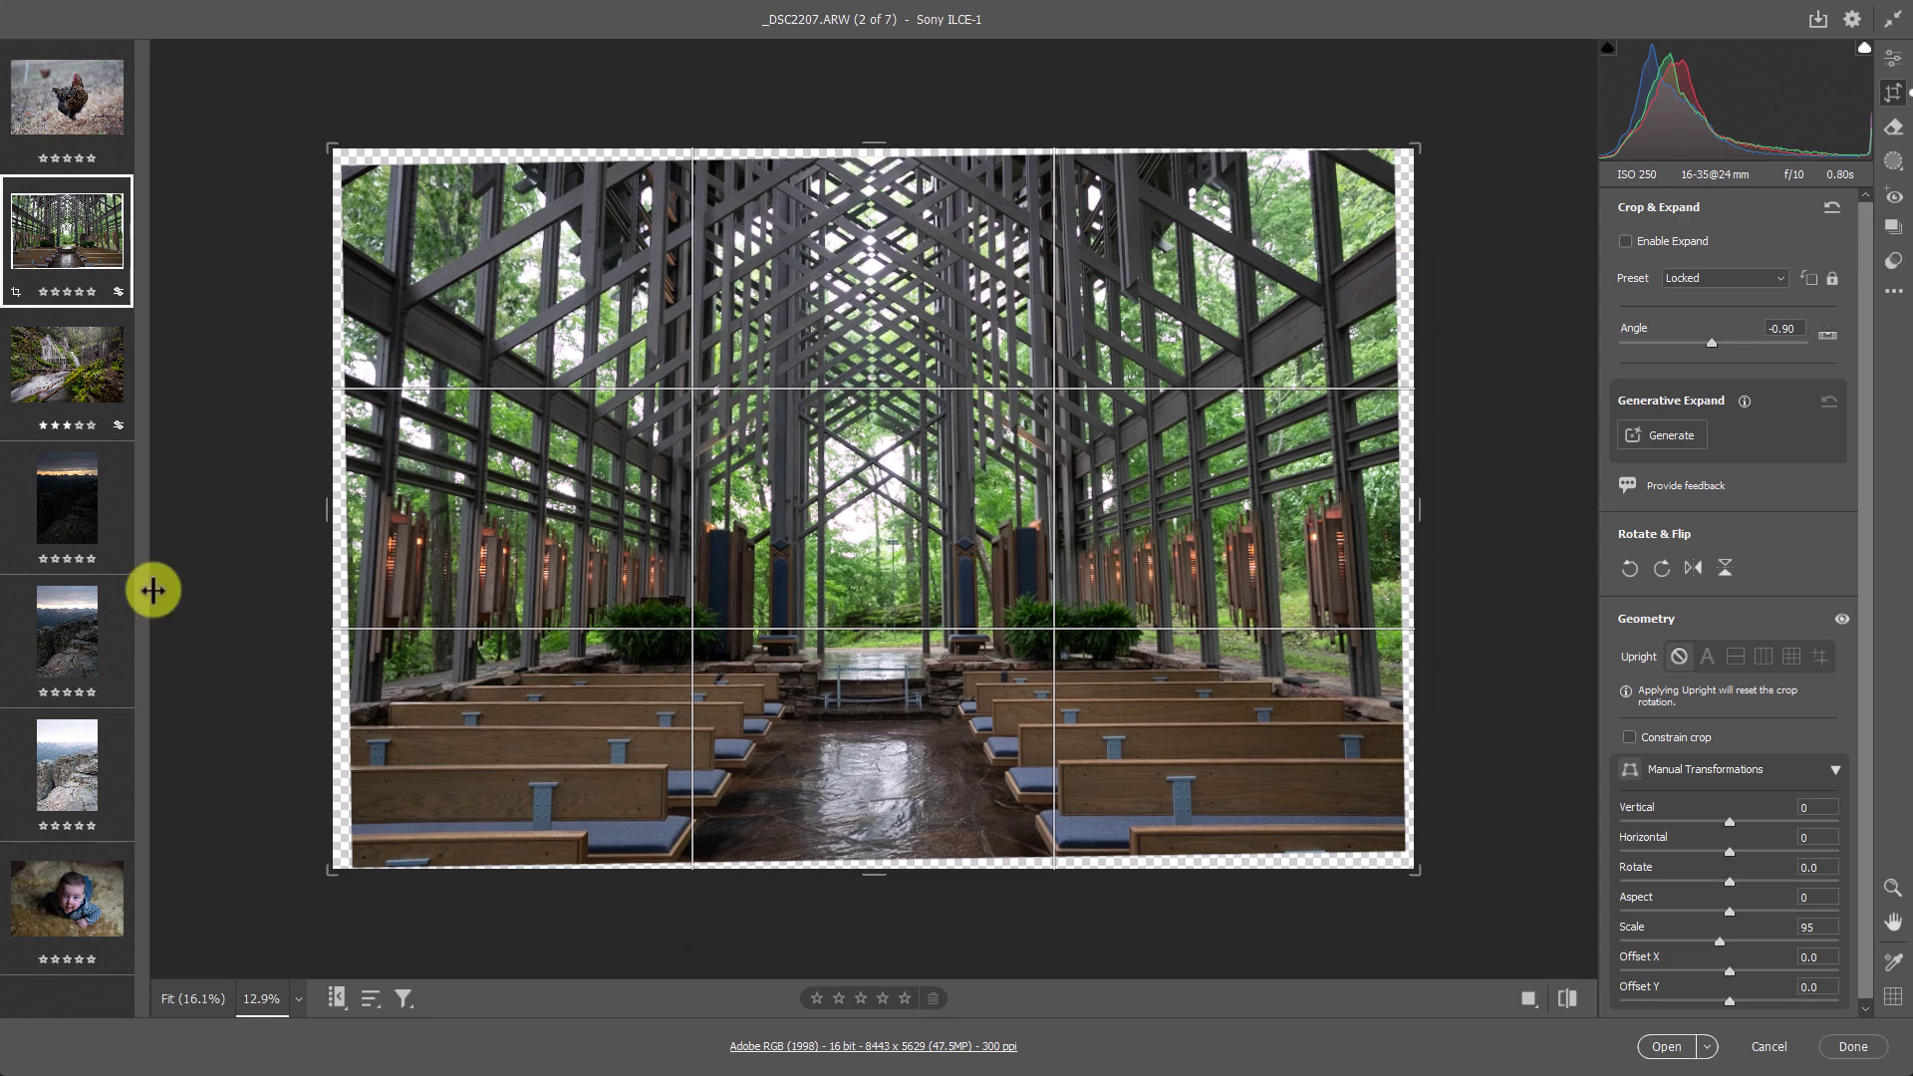
{"action": "left_click", "coordinate": [1671, 428]}
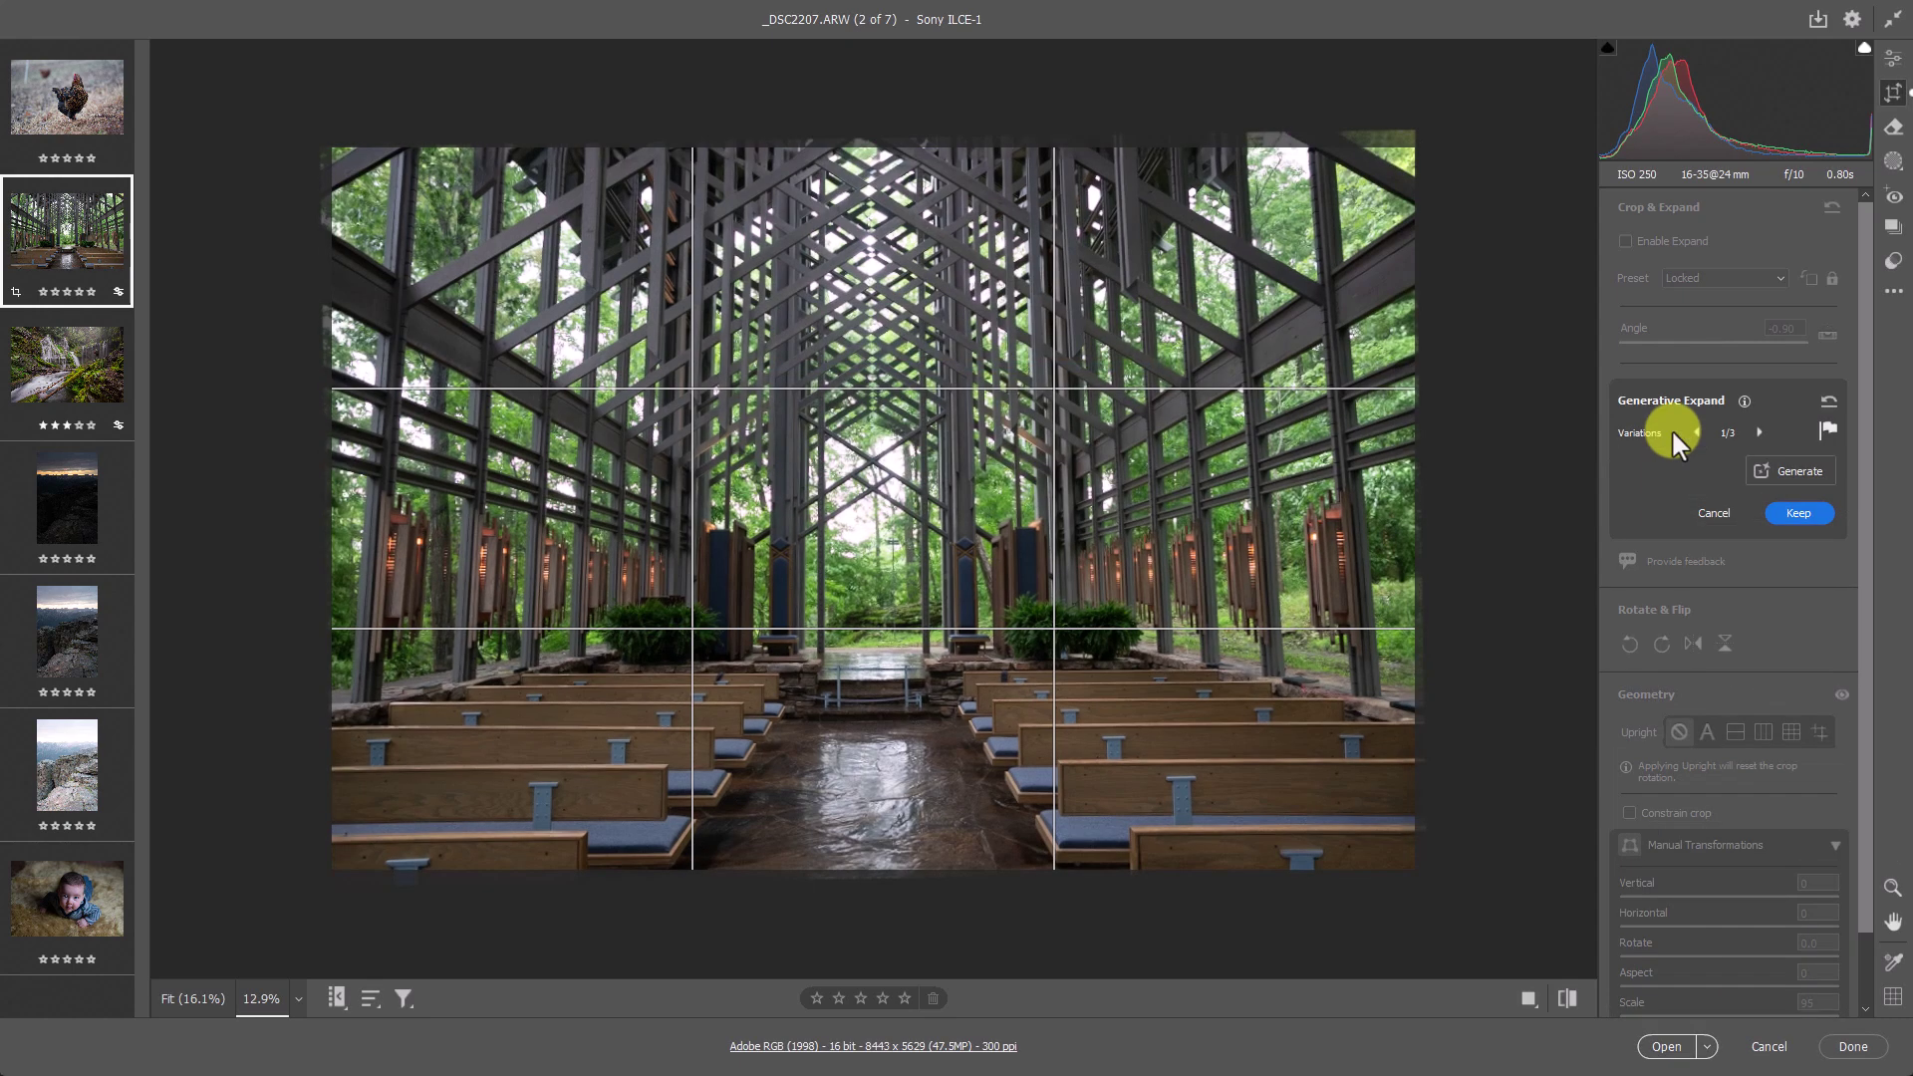
- Compare the three Generative Expand variations and keep the second one
{"action": "left_click", "coordinate": [1698, 431]}
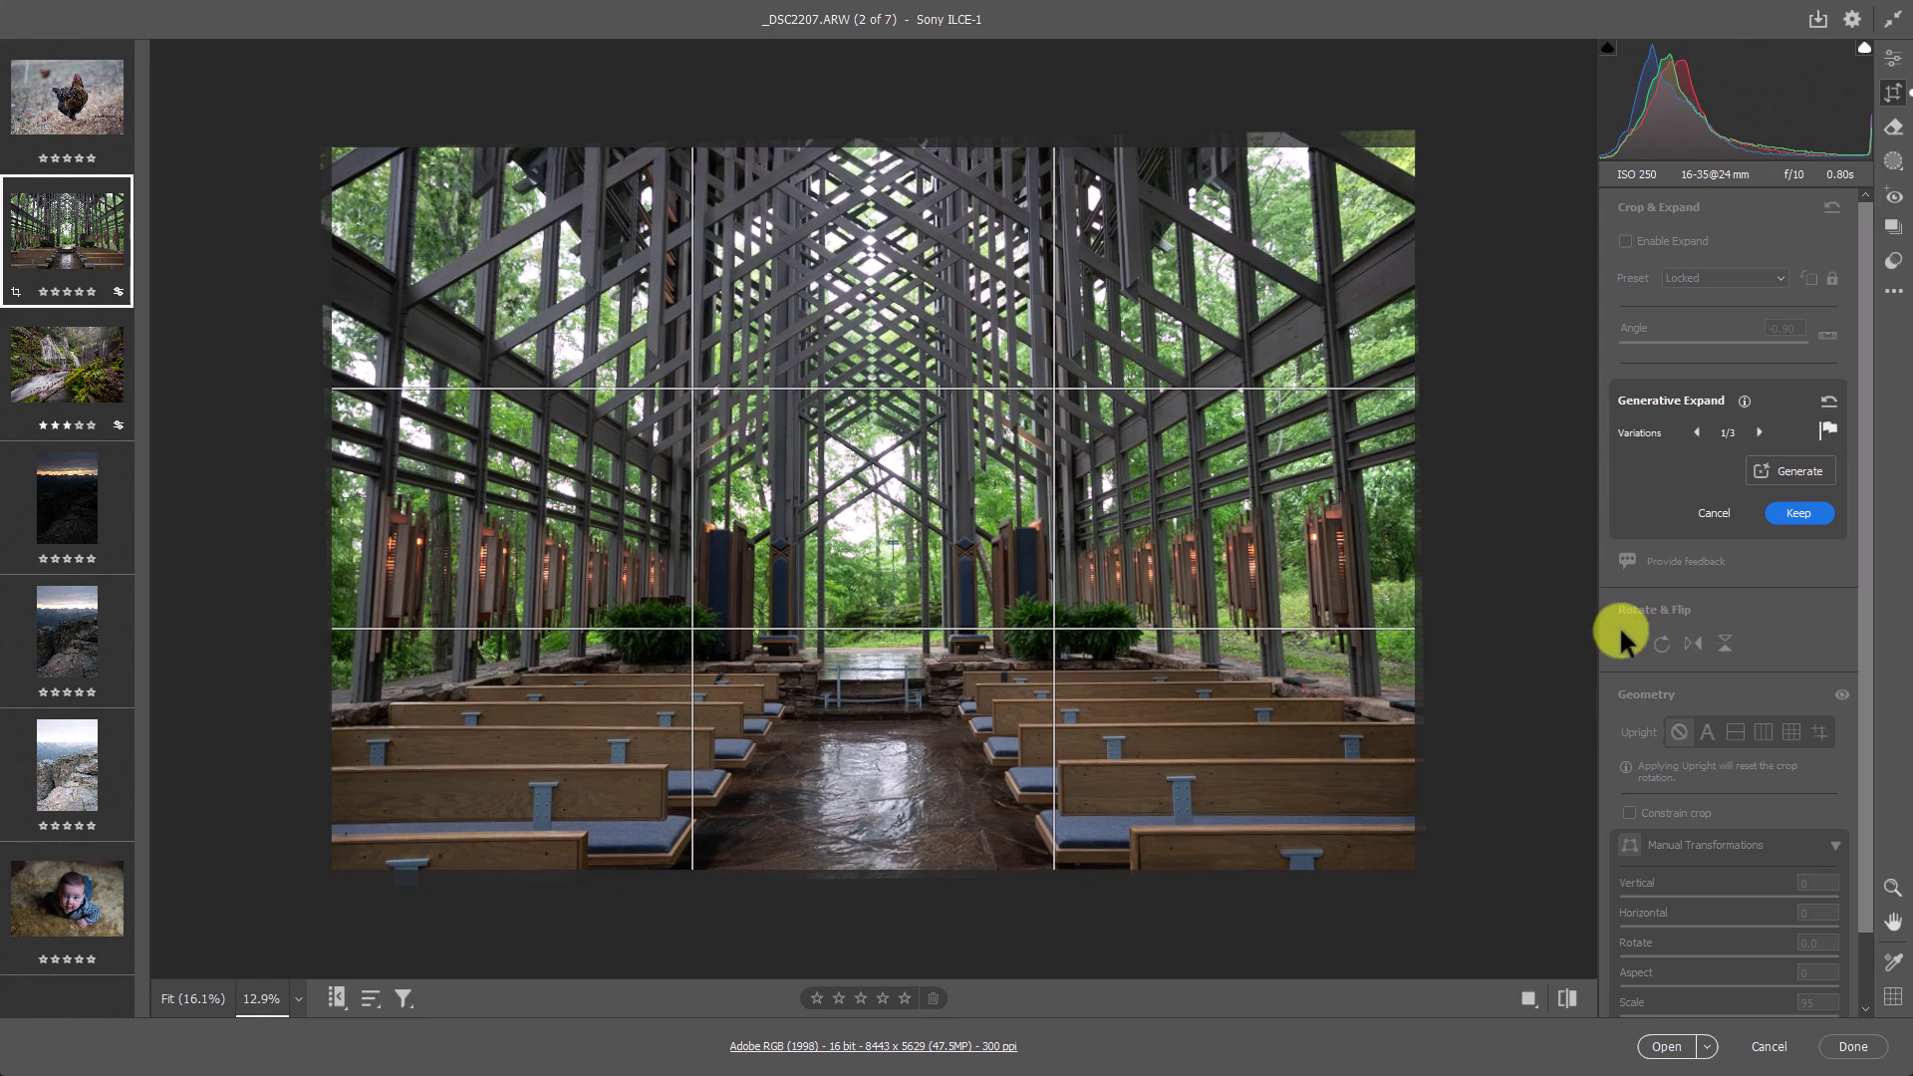
{"action": "left_click", "coordinate": [1759, 432]}
{"action": "left_click", "coordinate": [1702, 432]}
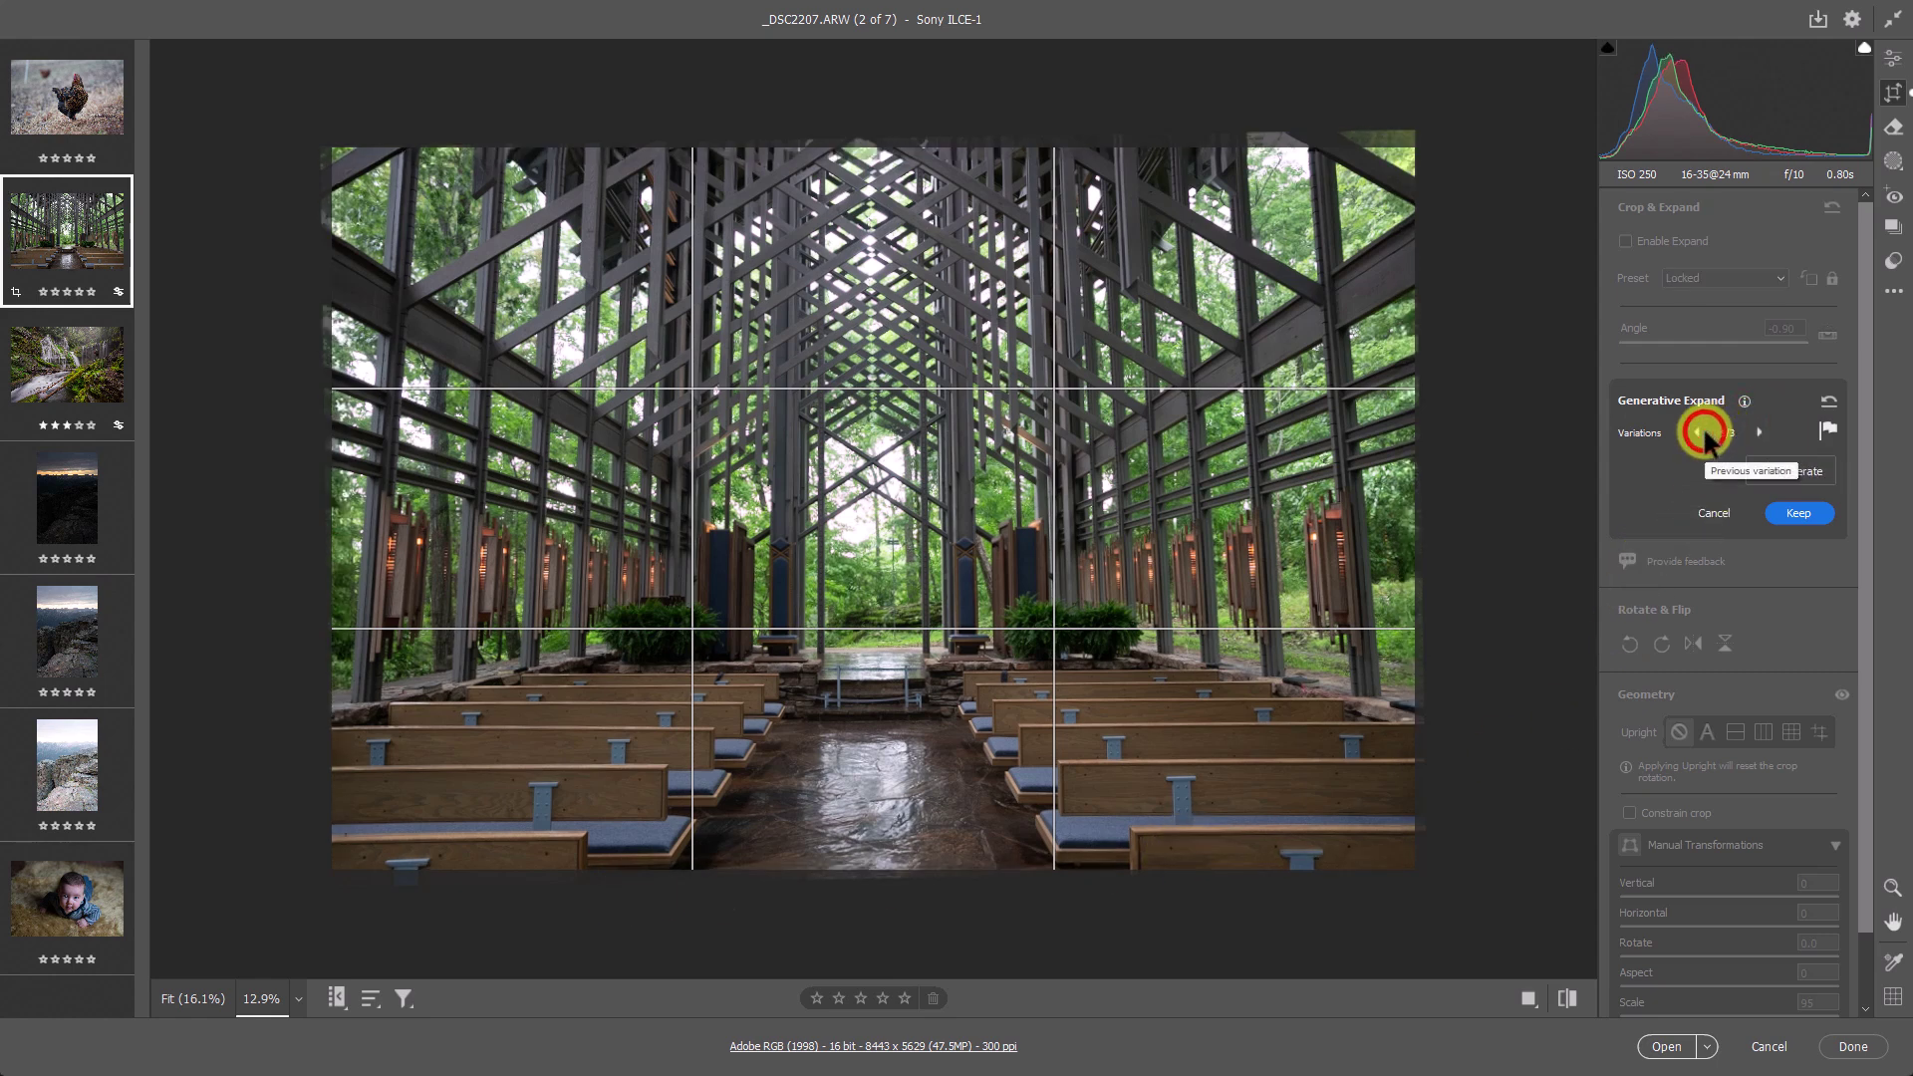
{"action": "left_click", "coordinate": [1760, 432]}
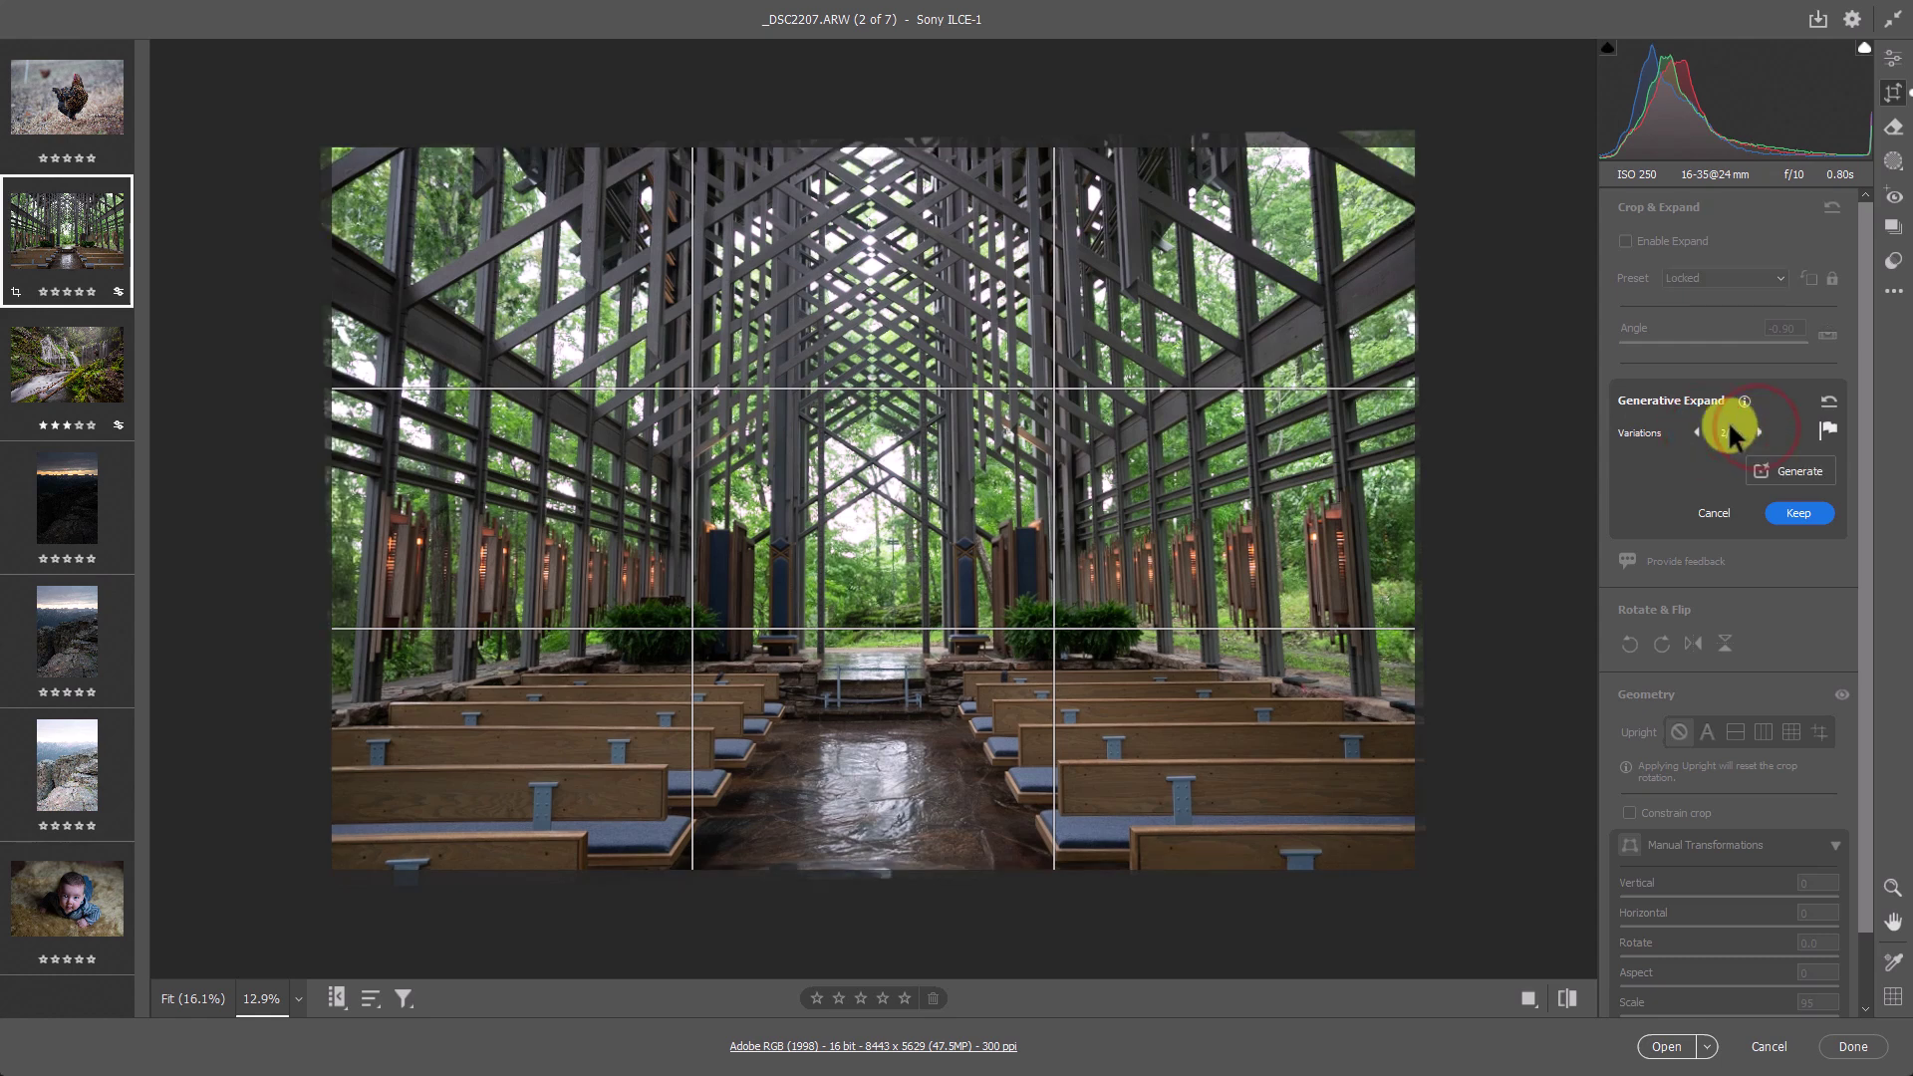
{"action": "left_click", "coordinate": [1761, 433]}
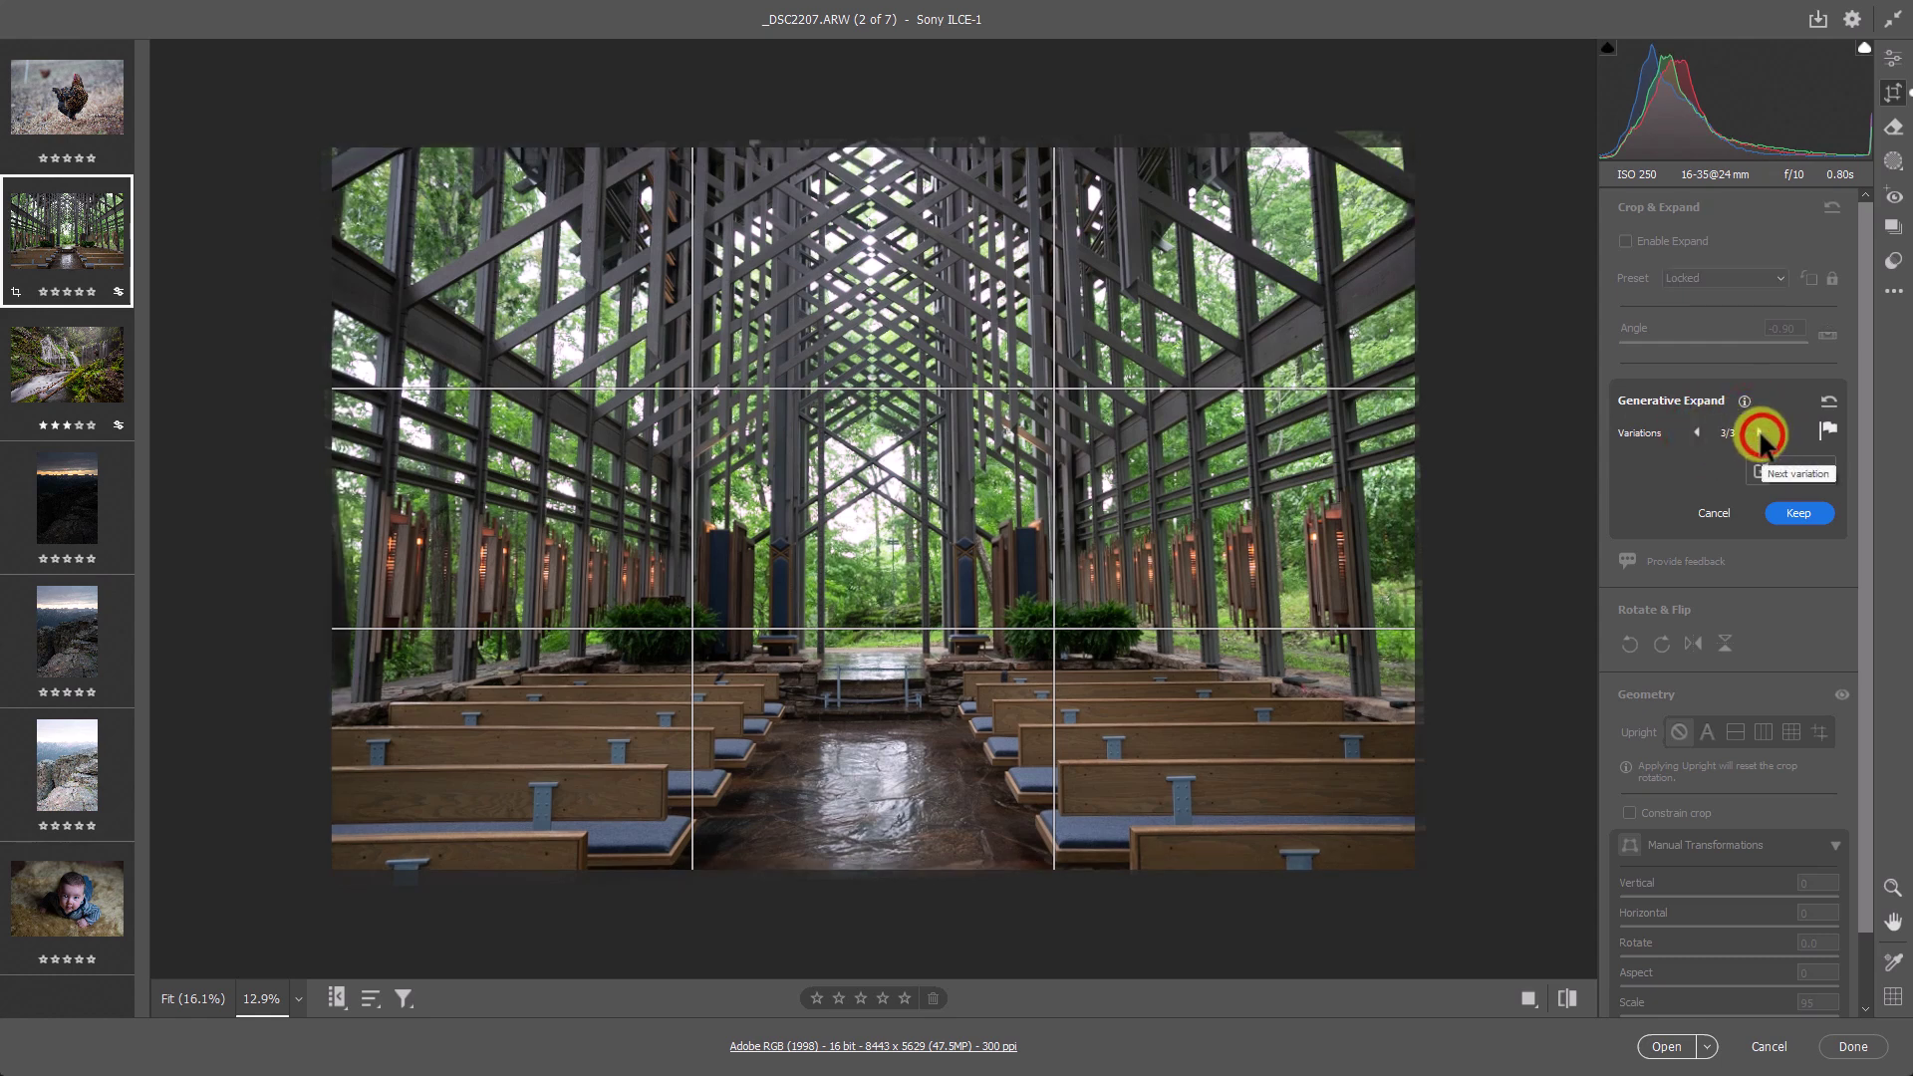
{"action": "left_click", "coordinate": [1697, 432]}
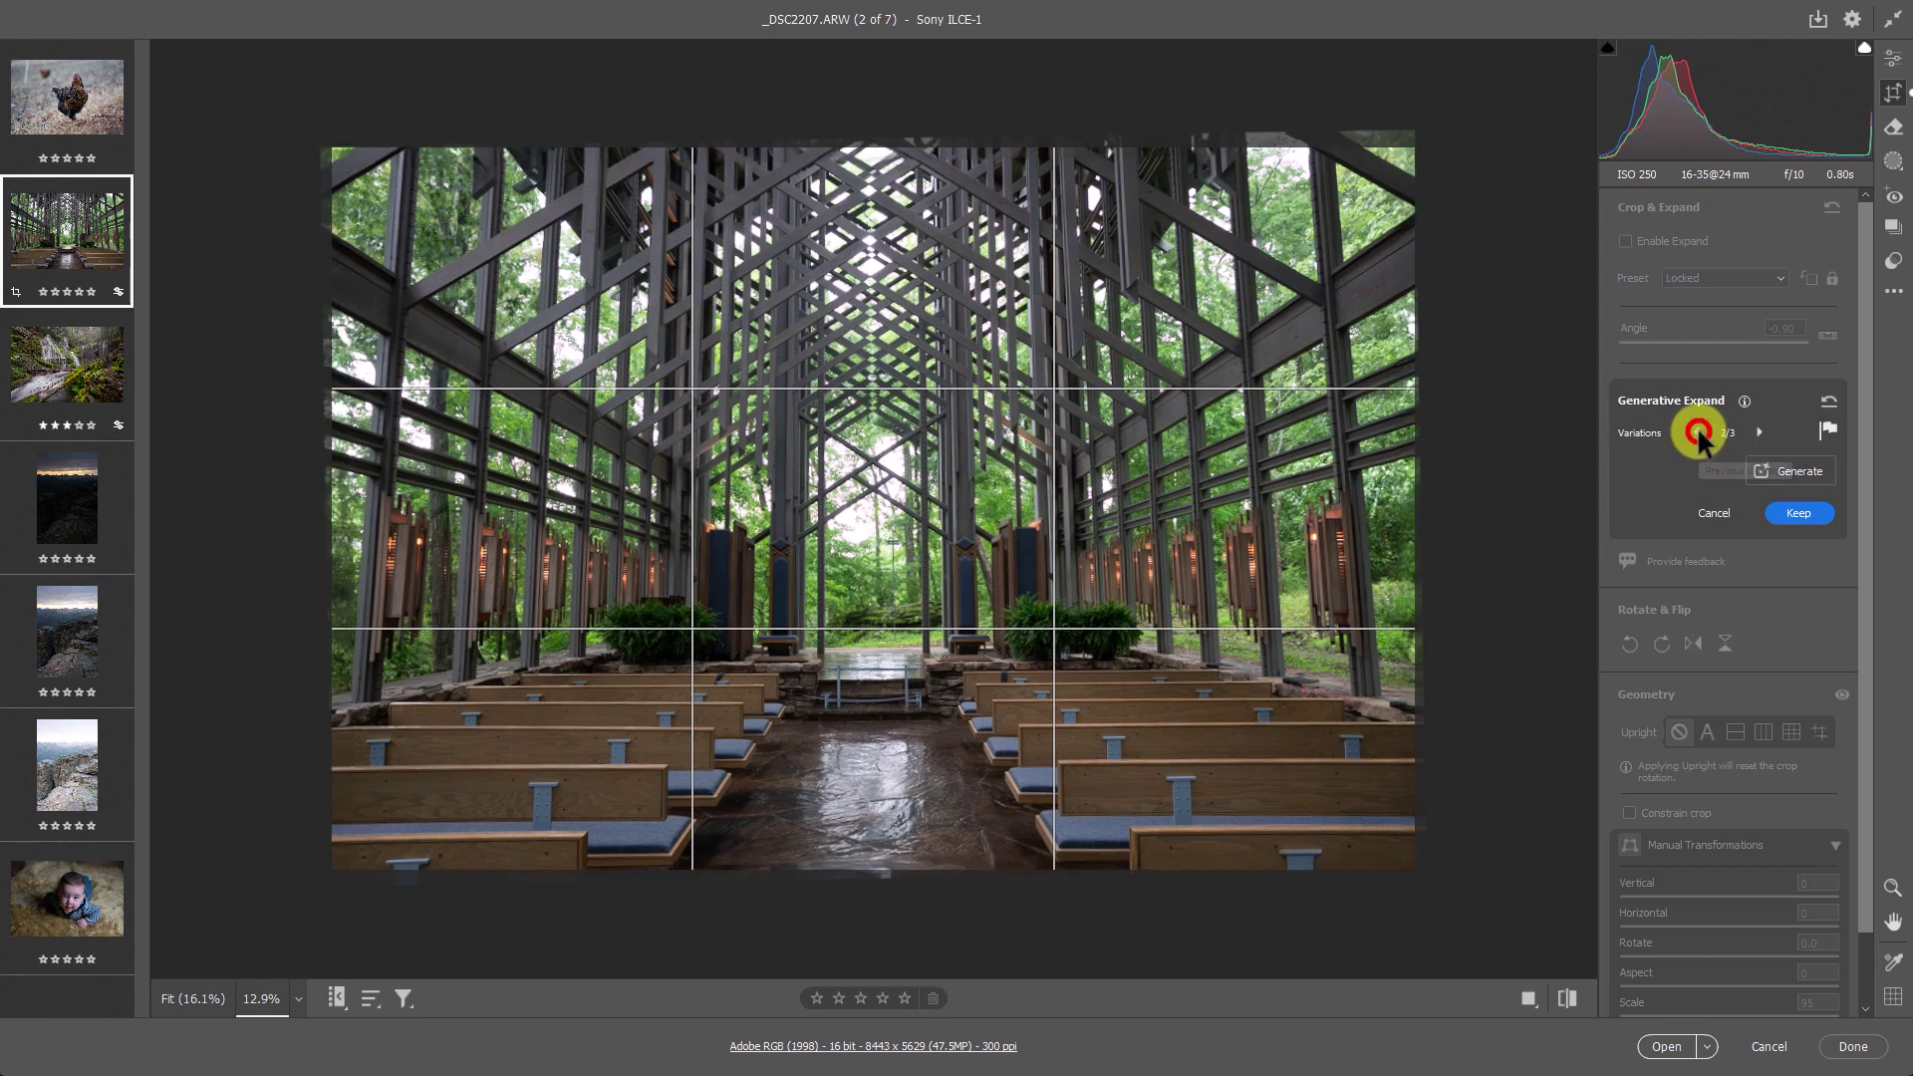
{"action": "left_click", "coordinate": [1802, 514]}
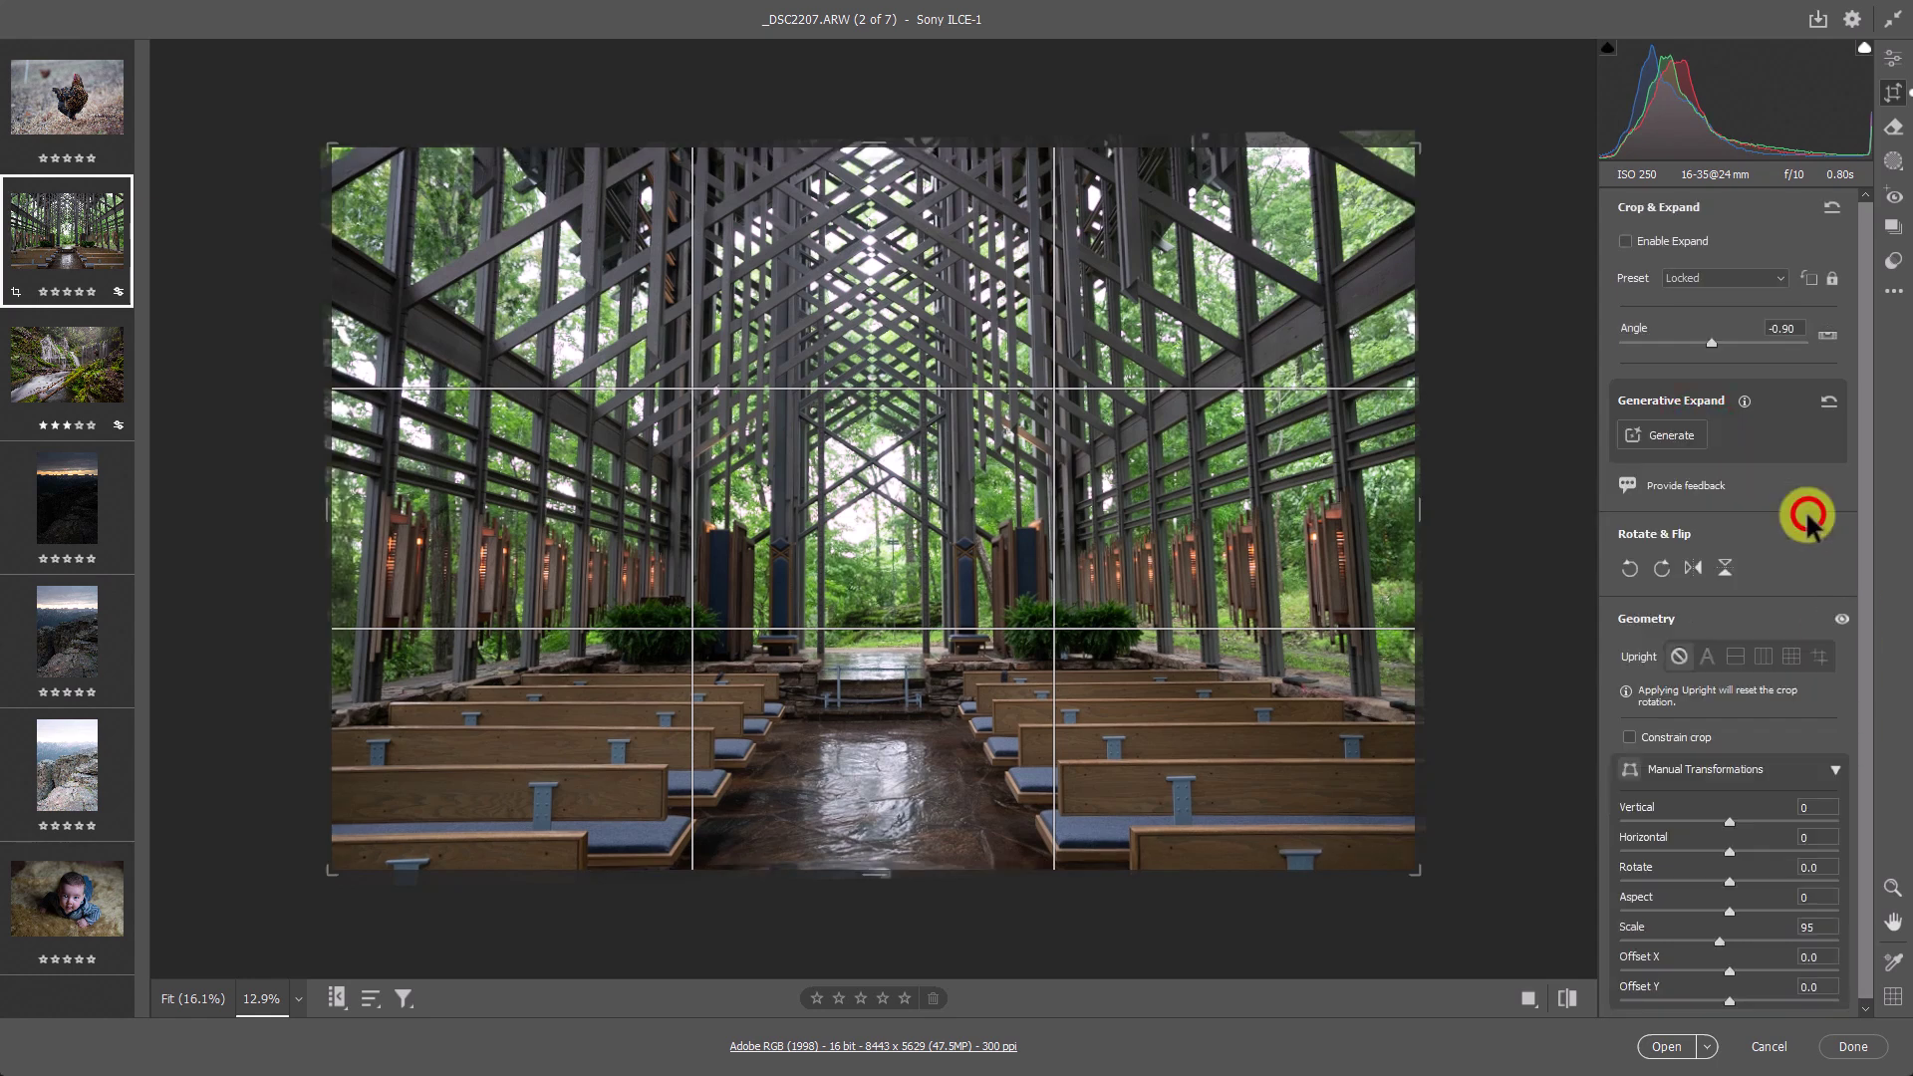
- Leave the Crop tool and zoom into the chapel photo's top-right to inspect the fill
{"action": "left_click", "coordinate": [1892, 60]}
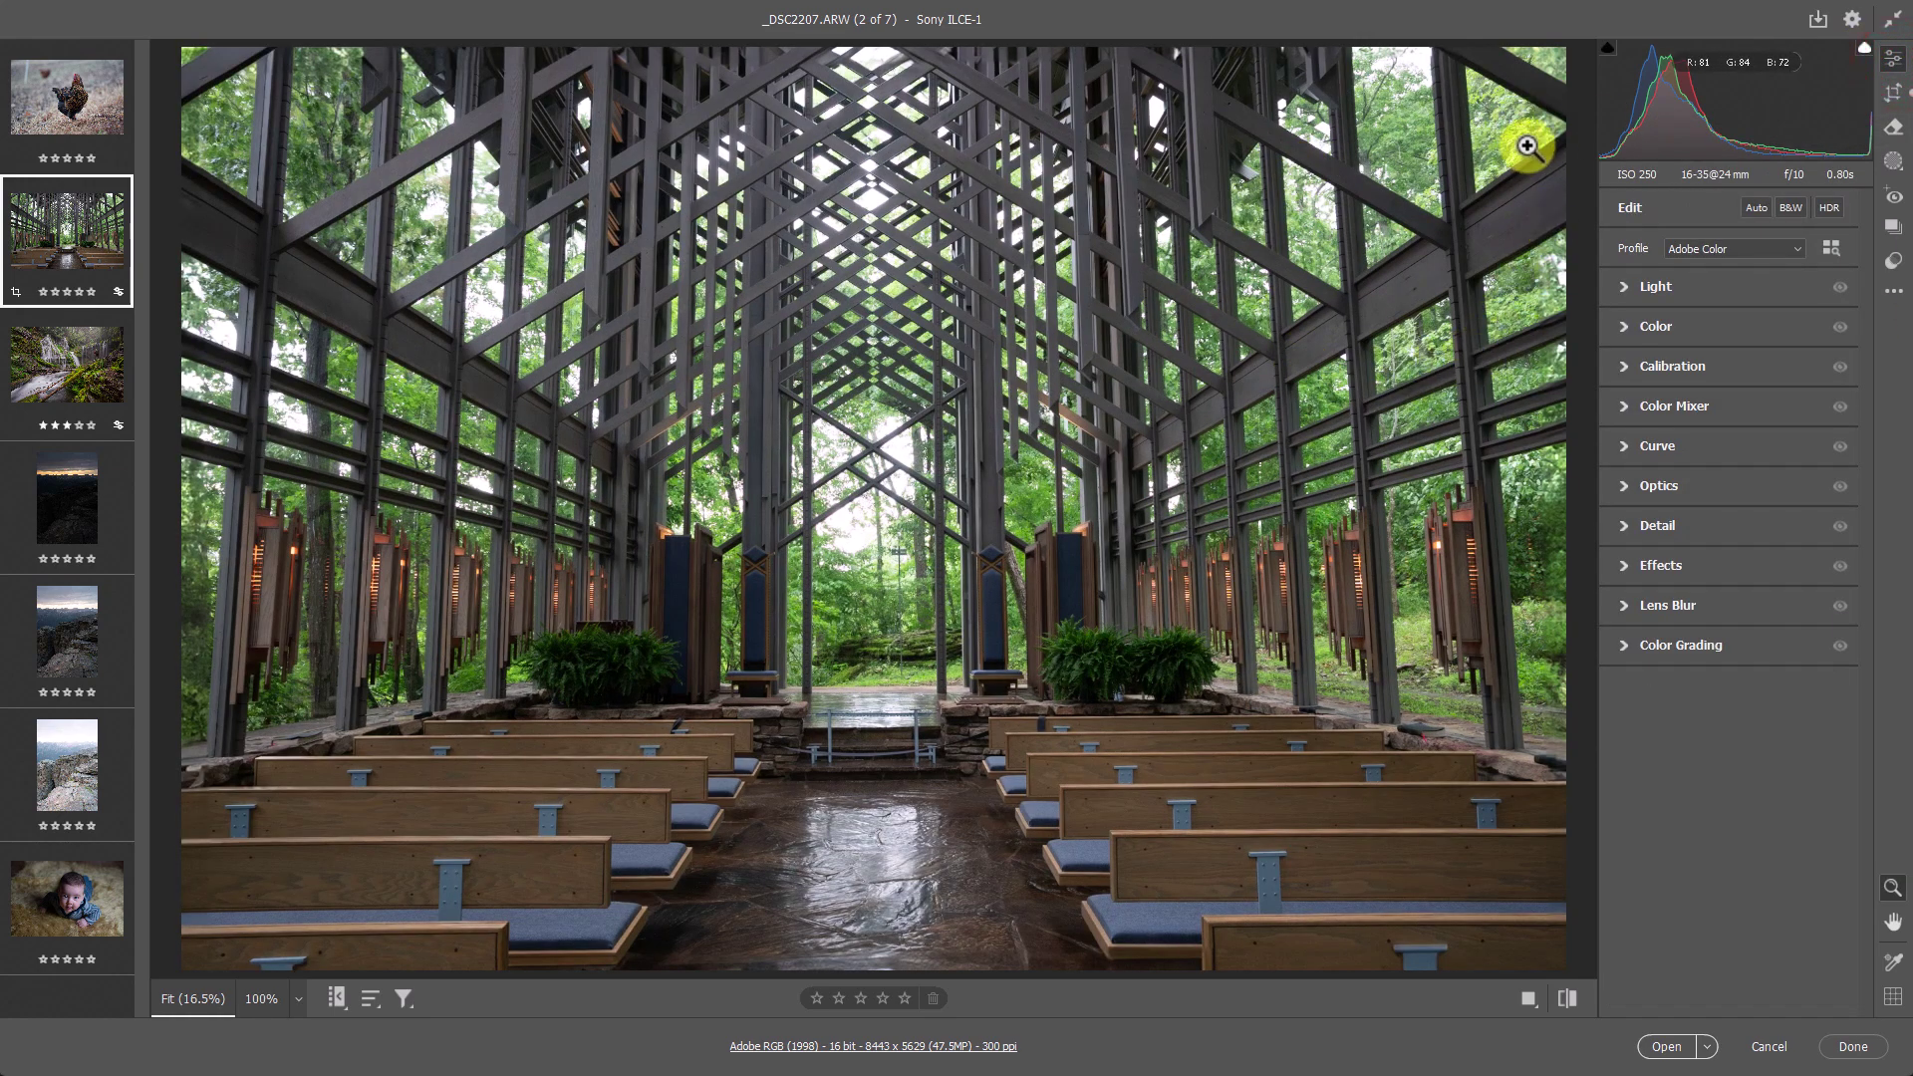
{"action": "left_click_drag", "start_coordinate": [1527, 82], "coordinate": [708, 619]}
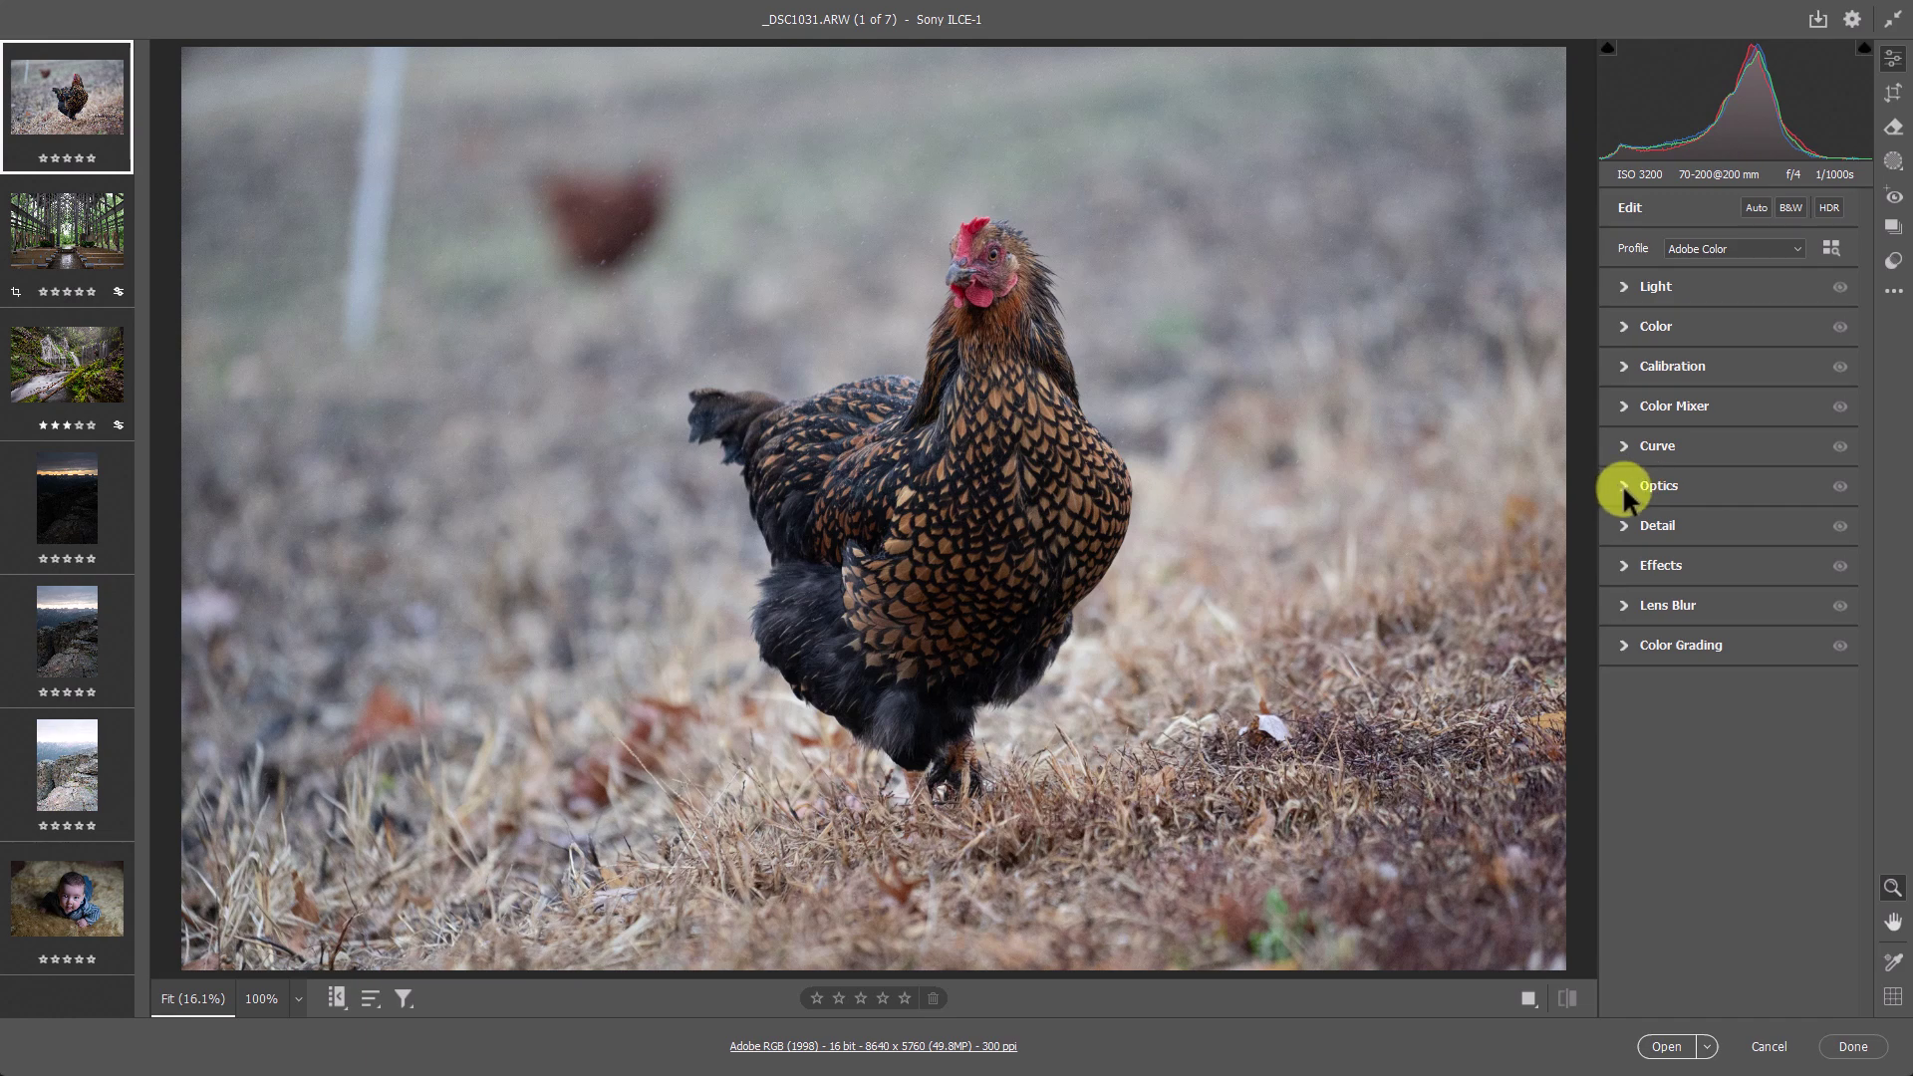
- Expand the hen photo's Detail panel and open the Camera Raw Preferences
{"action": "left_click", "coordinate": [1621, 528]}
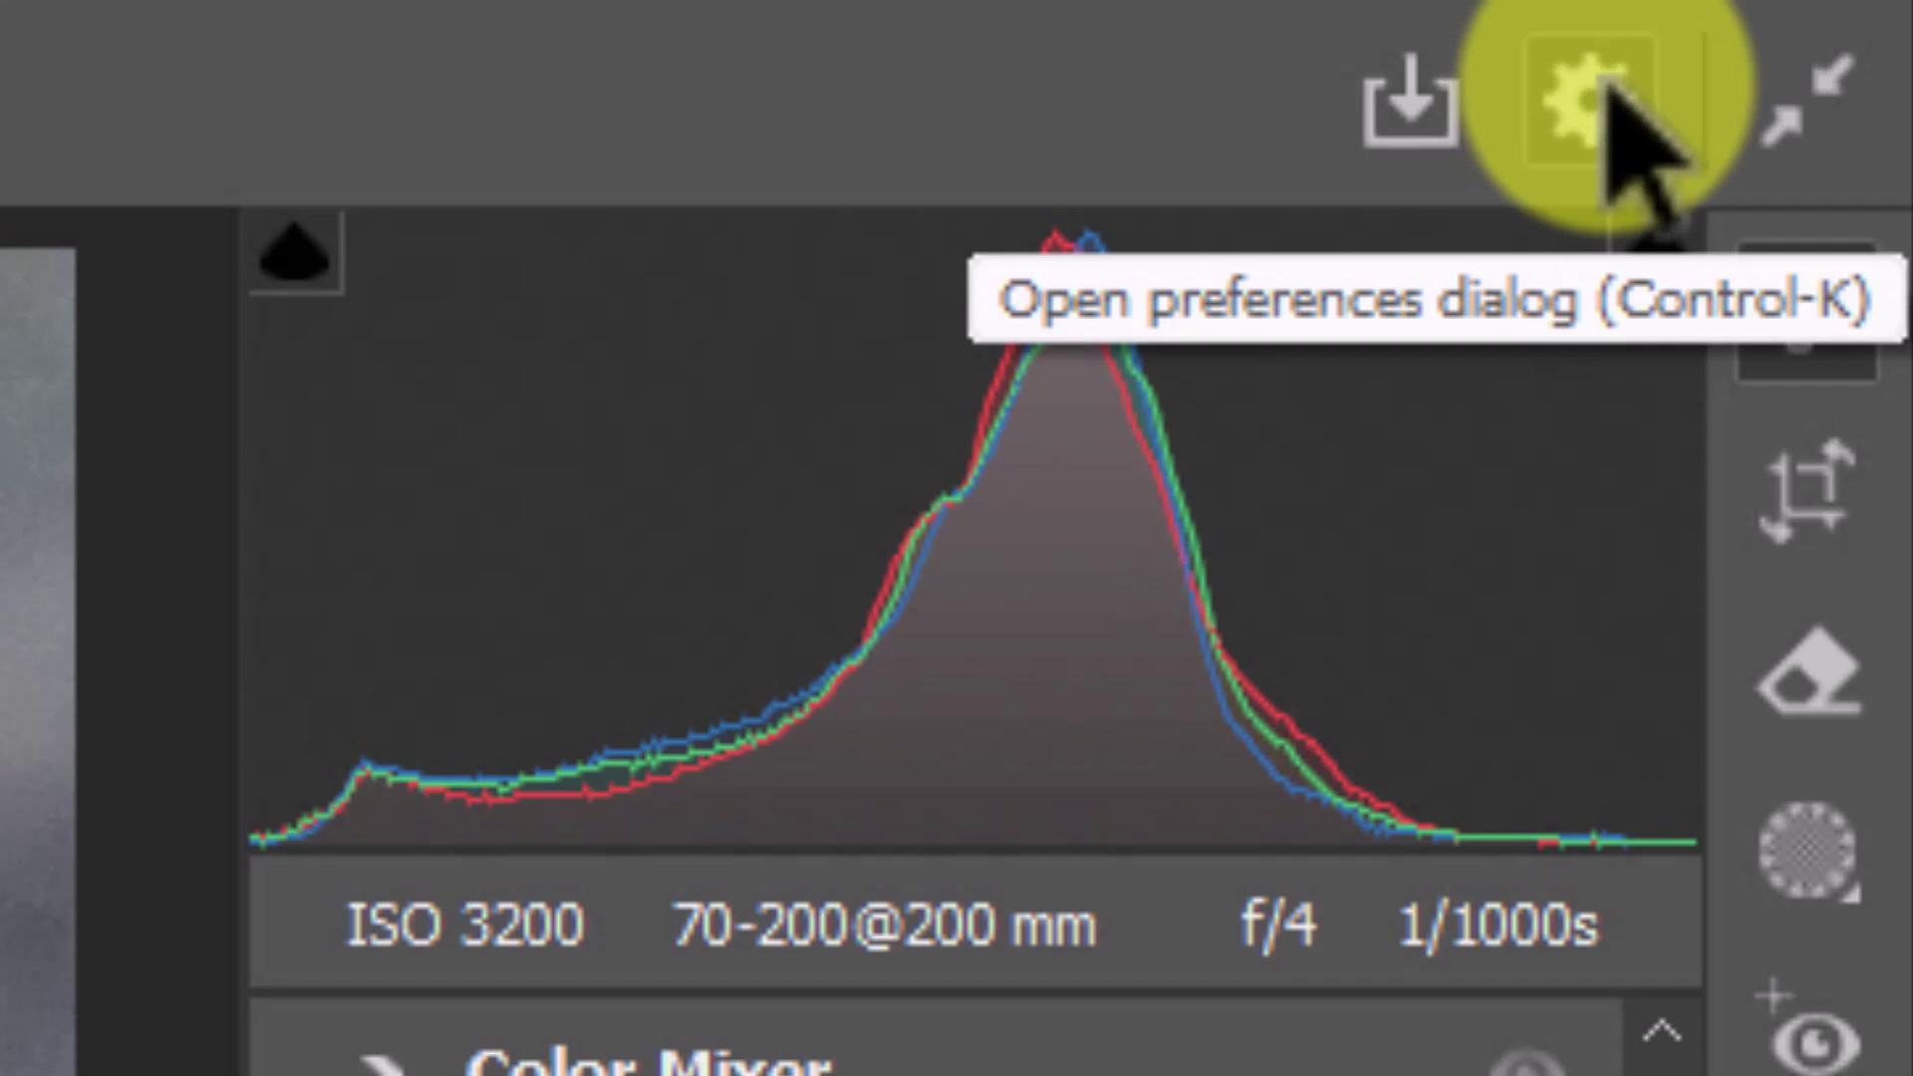
{"action": "left_click", "coordinate": [1599, 87]}
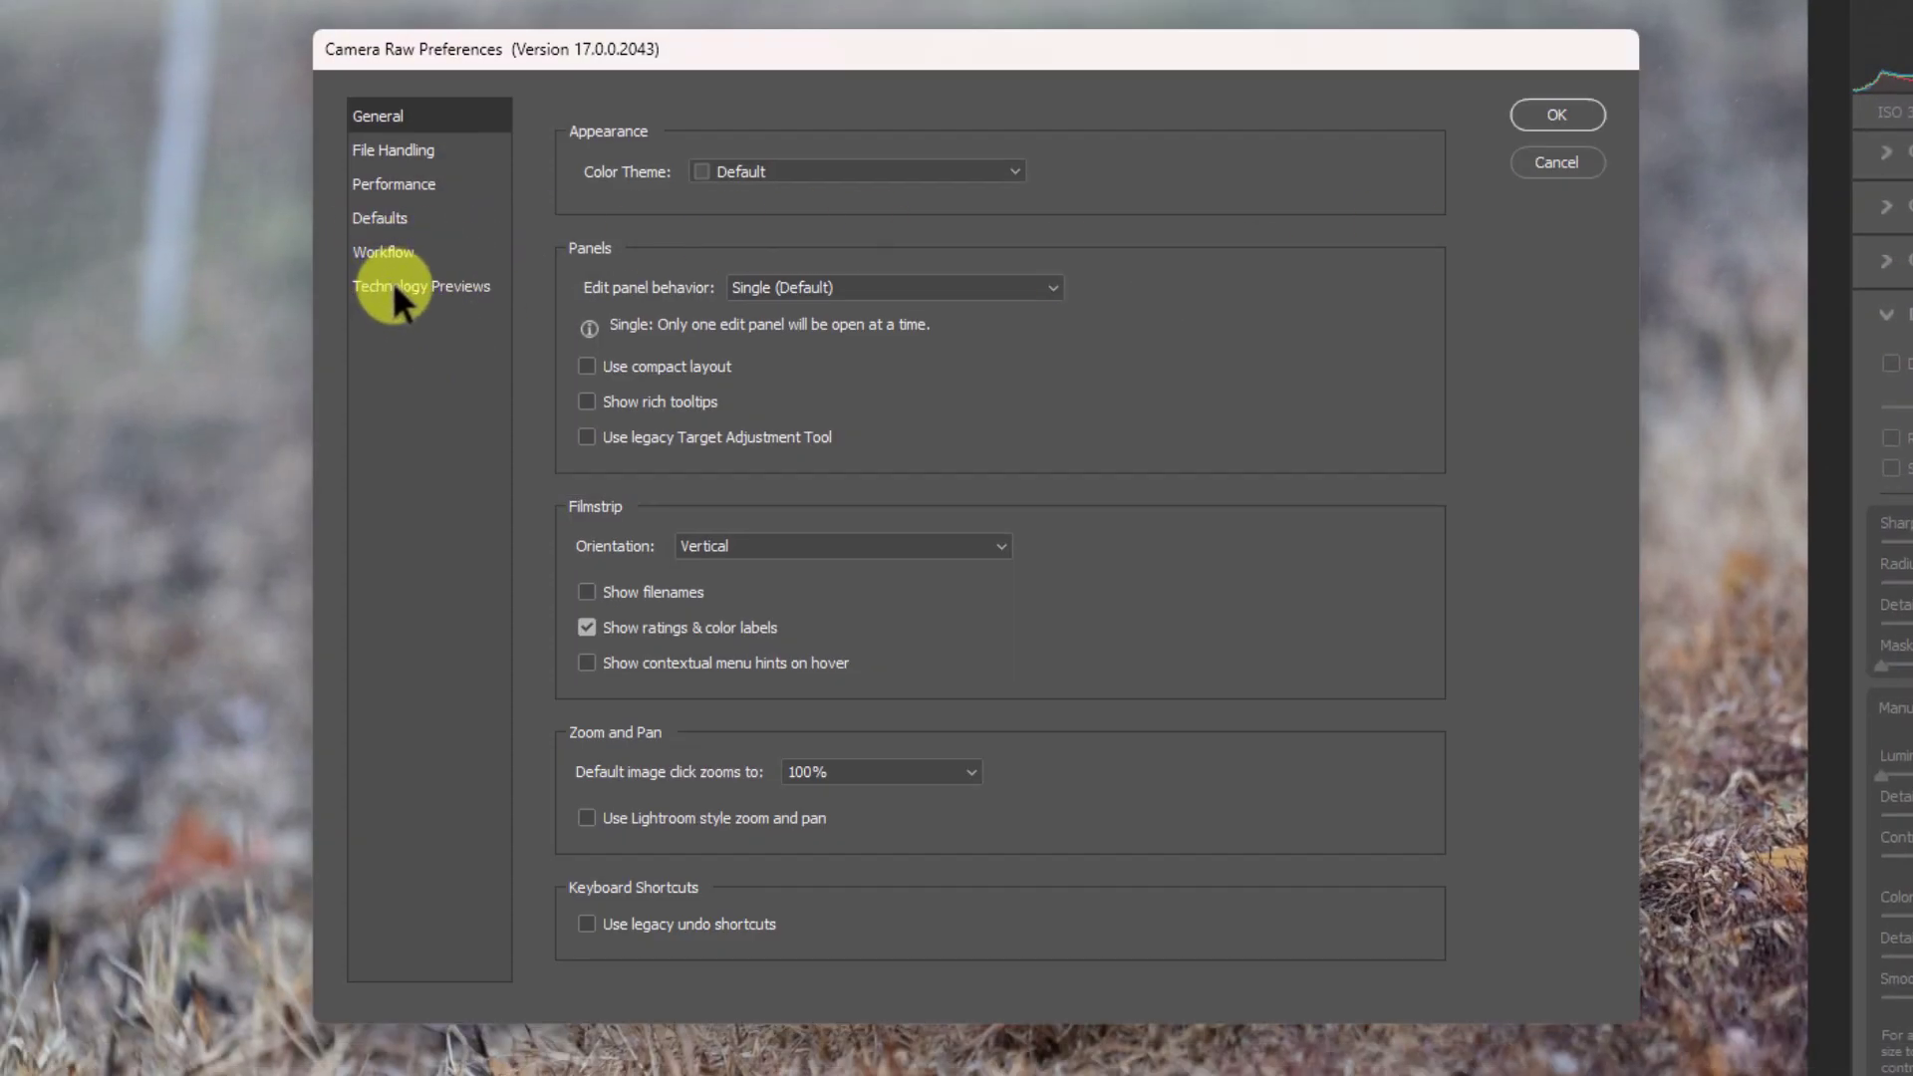
- Uncheck 'New AI Features and Settings Panel' under Technology Previews
{"action": "left_click", "coordinate": [393, 284]}
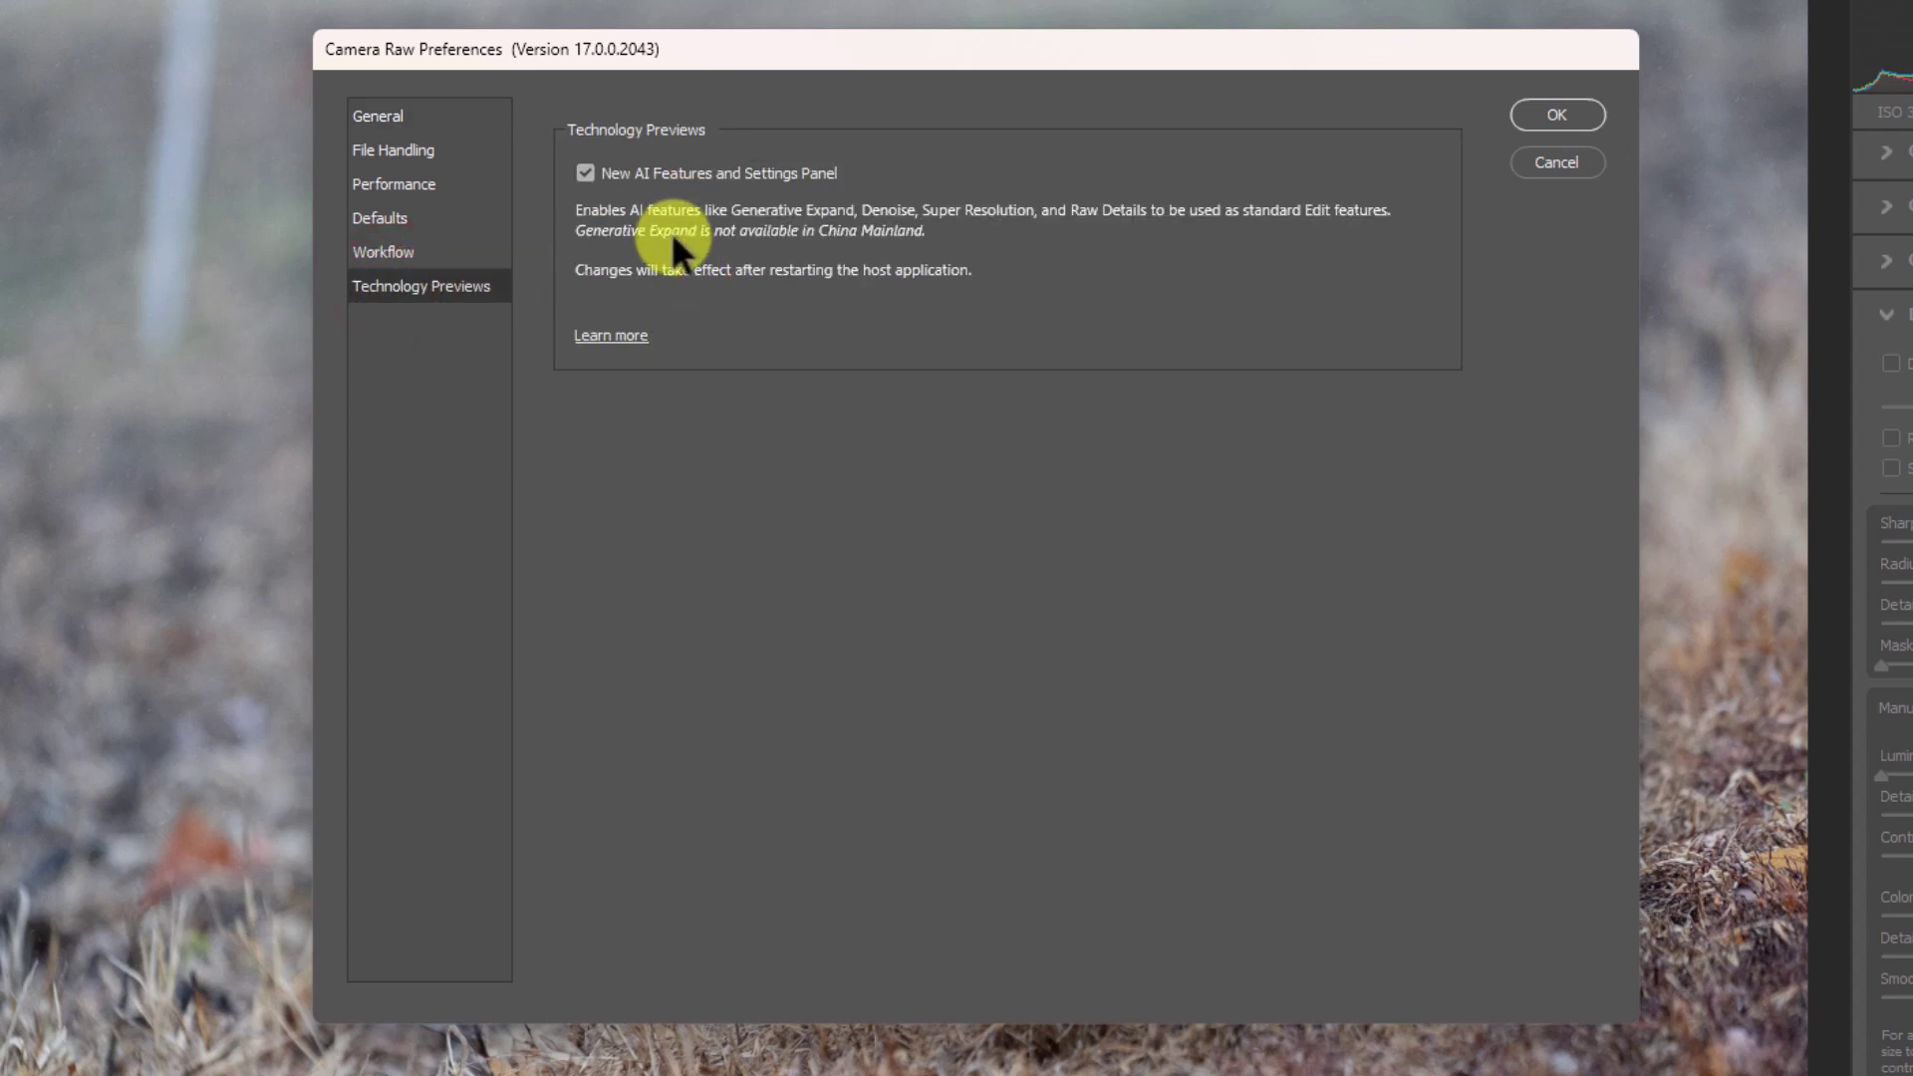
{"action": "left_click", "coordinate": [586, 173]}
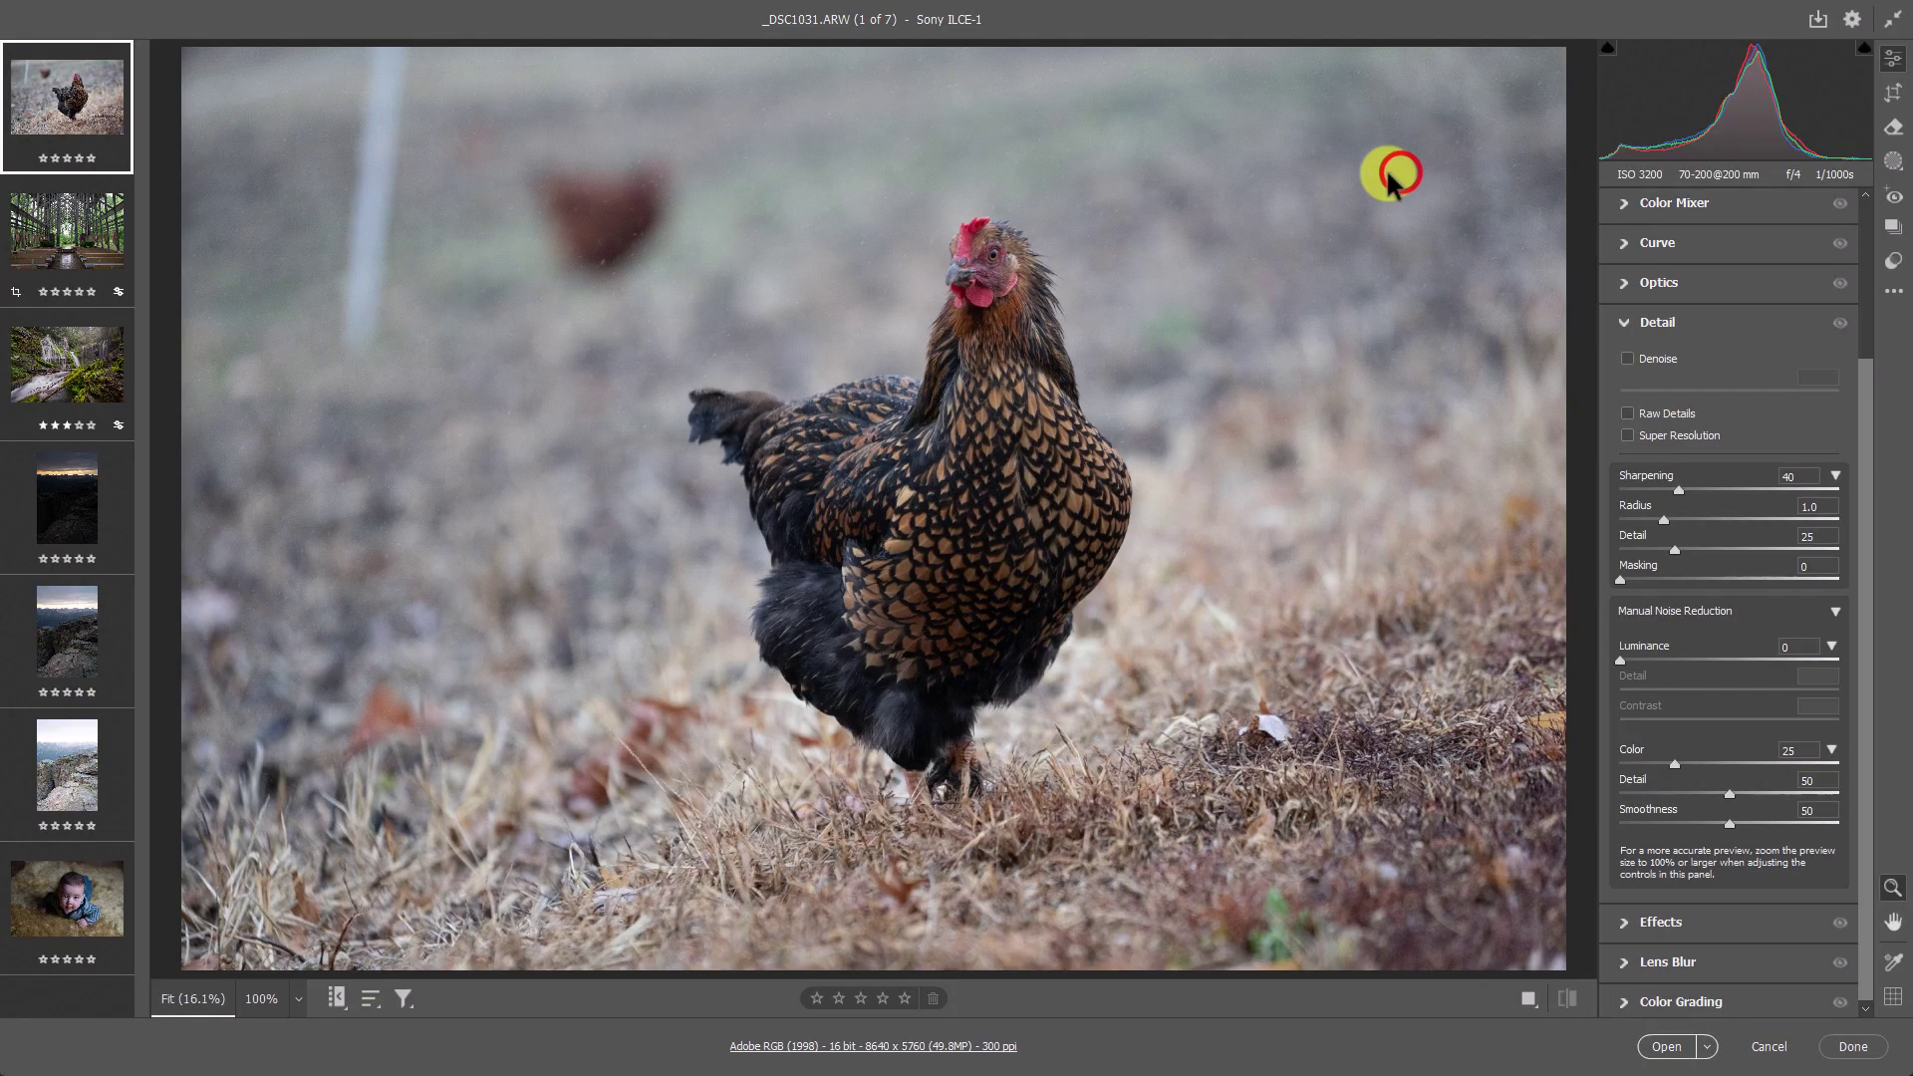
- Turn on Denoise for the hen and, zoomed in on its head, settle the amount at 38
{"action": "left_click", "coordinate": [1627, 359]}
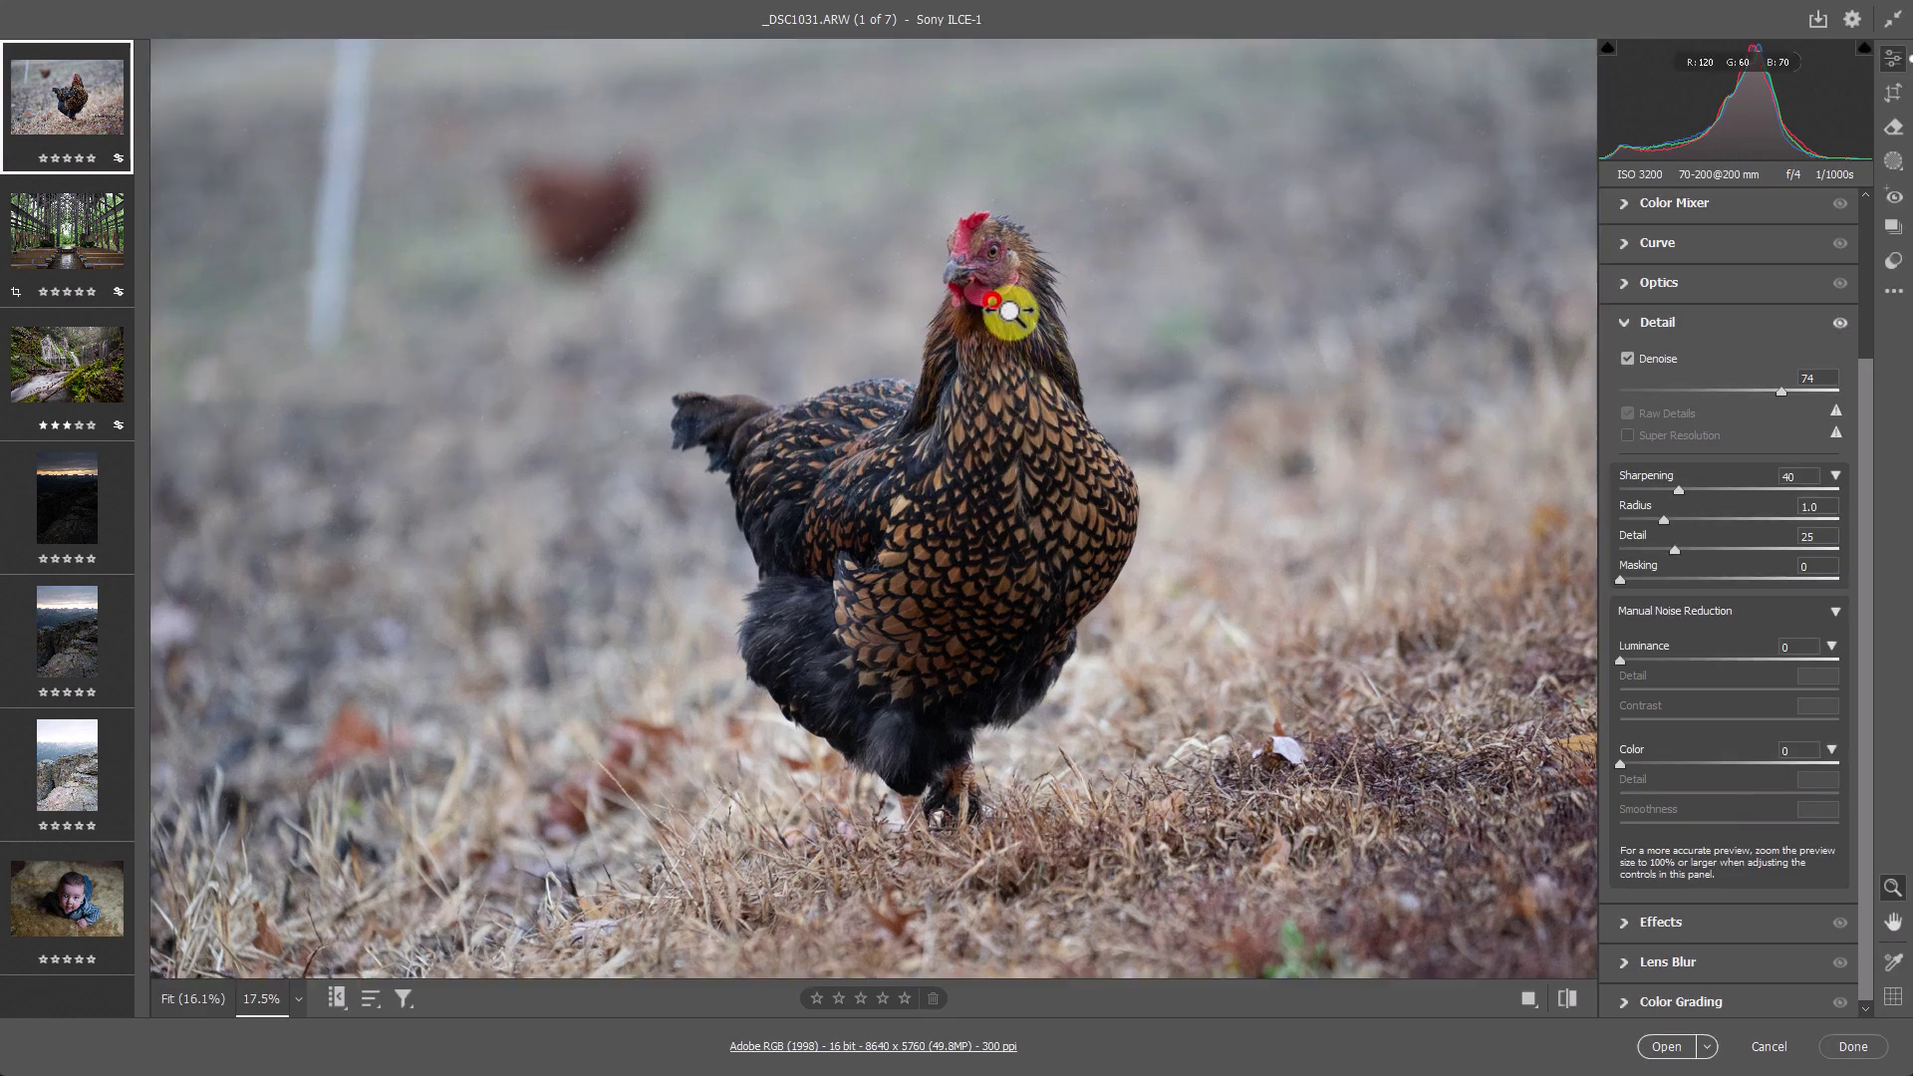
{"action": "left_click_drag", "start_coordinate": [1009, 312], "coordinate": [1127, 379]}
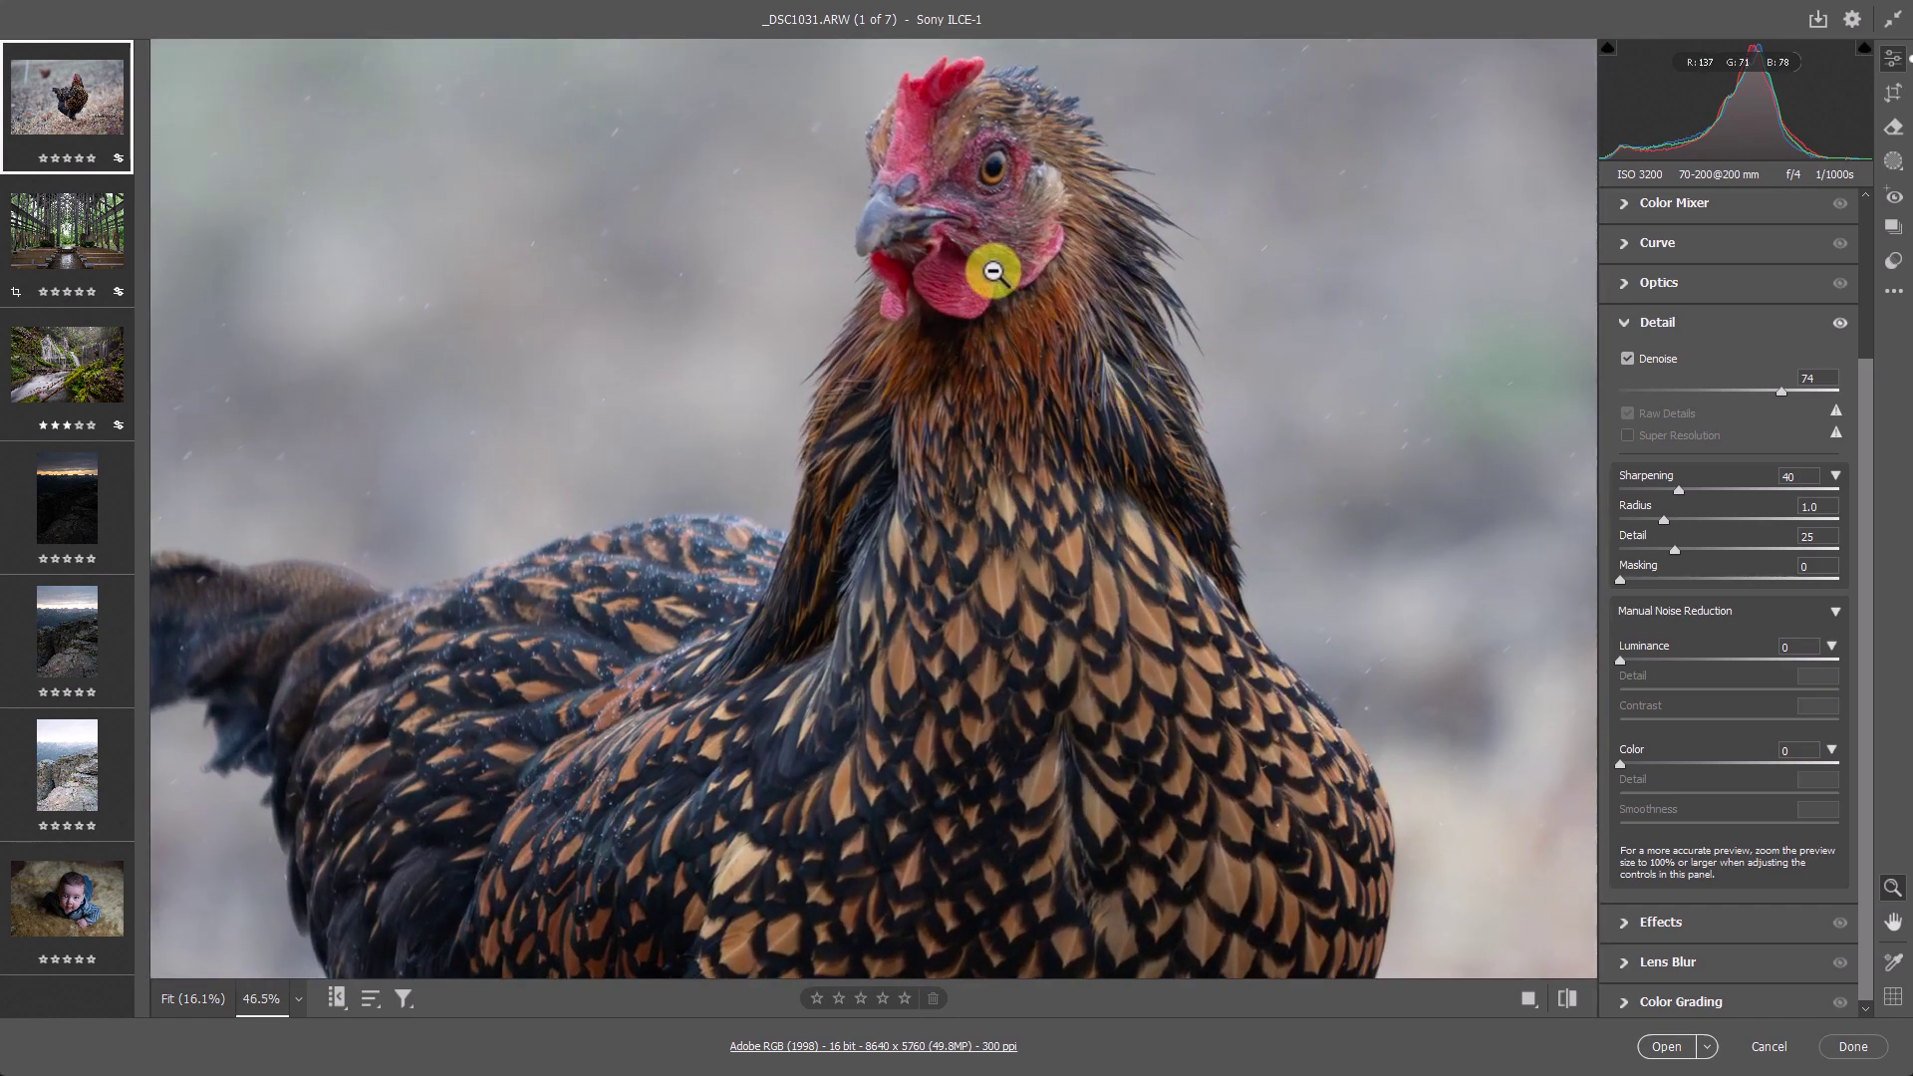
{"action": "left_click_drag", "start_coordinate": [999, 280], "coordinate": [1025, 308]}
{"action": "left_click_drag", "start_coordinate": [1783, 396], "coordinate": [1636, 380]}
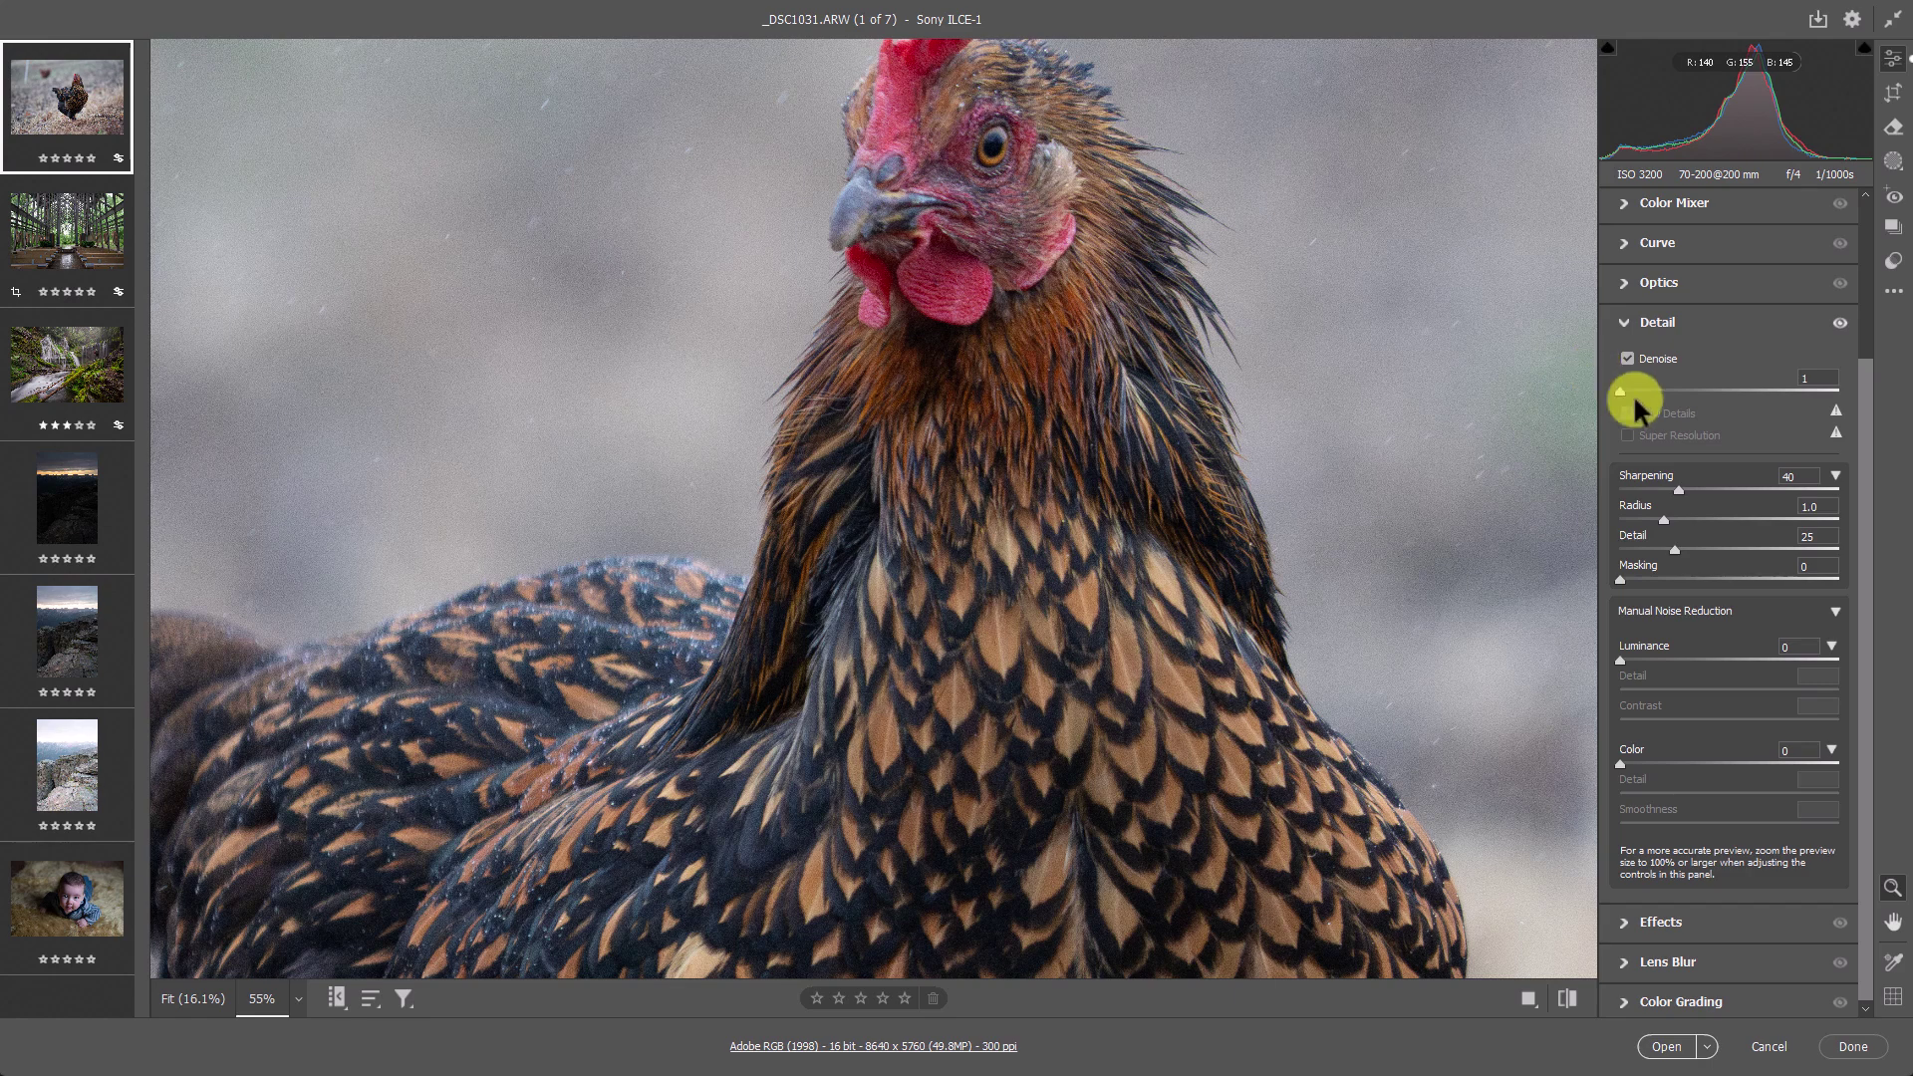
{"action": "left_click", "coordinate": [1080, 431], "text": "alt"}
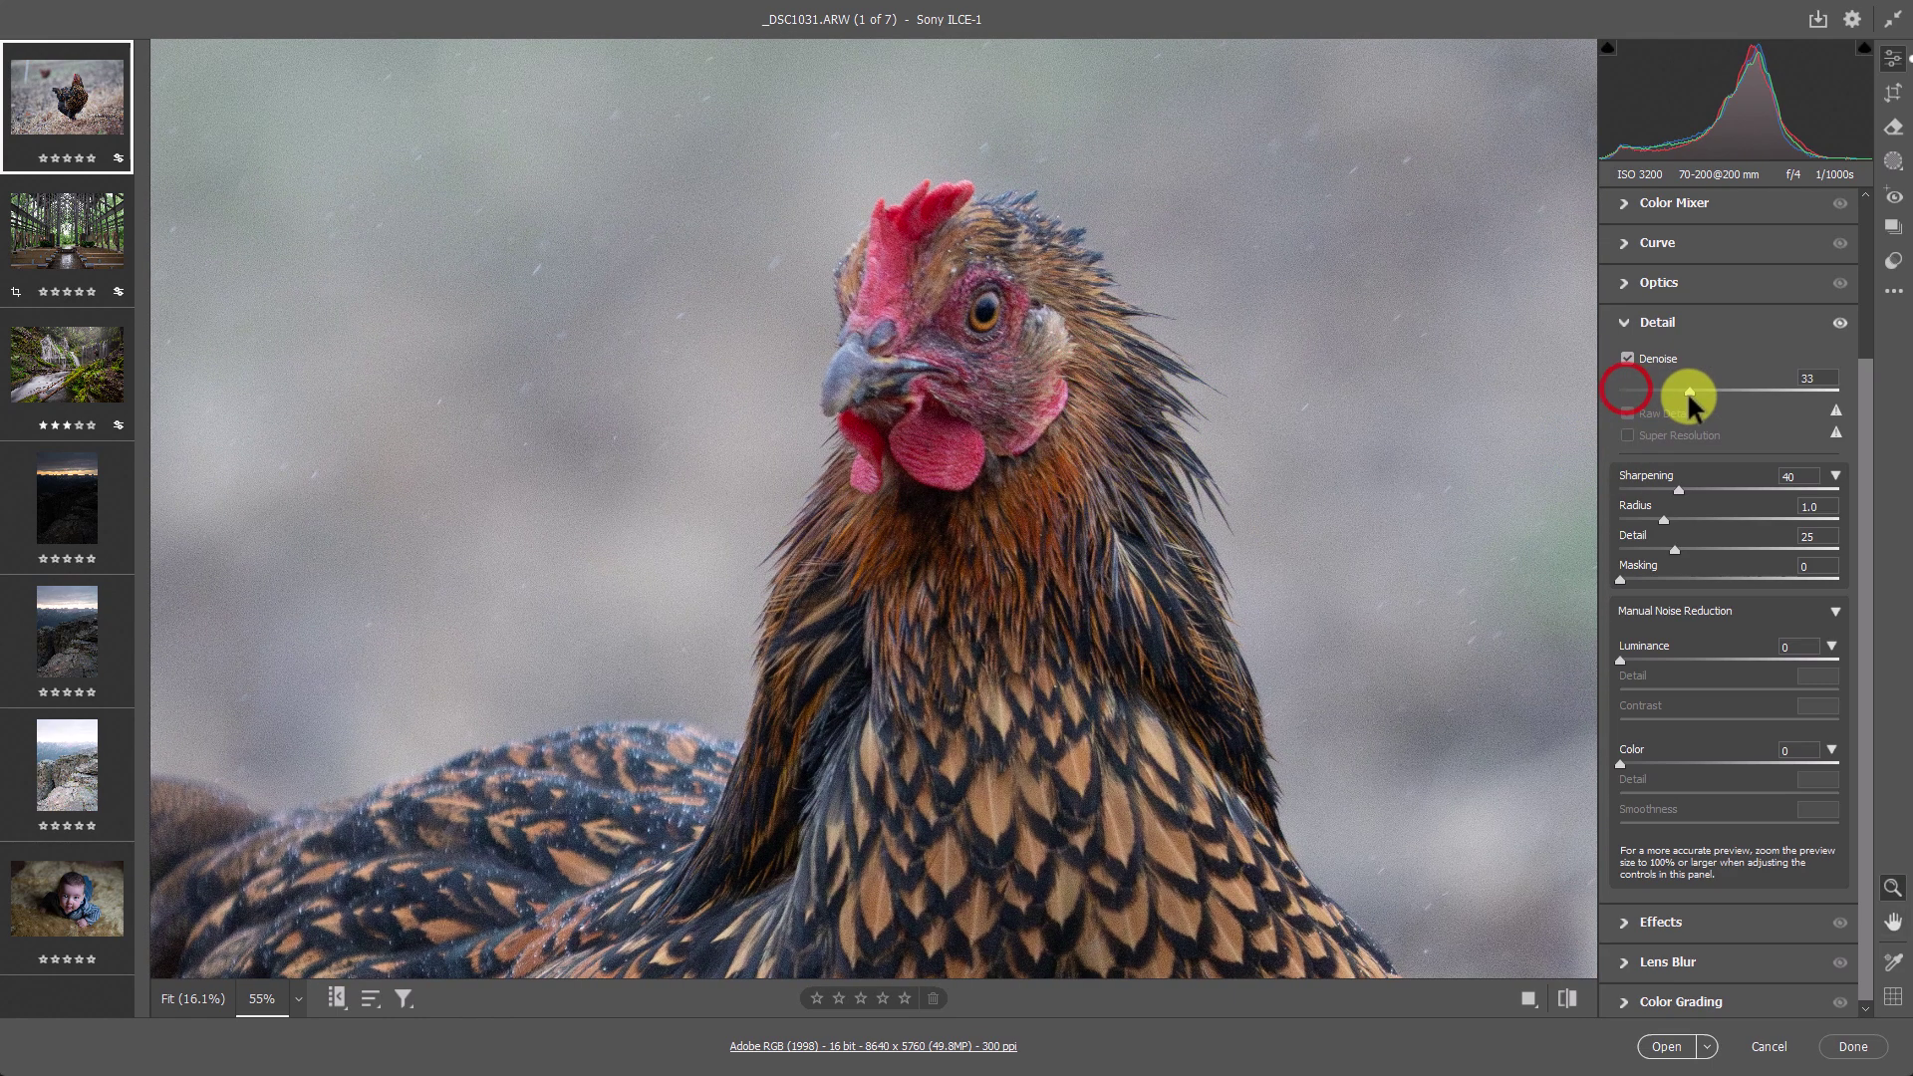
{"action": "left_click_drag", "start_coordinate": [1688, 391], "coordinate": [1736, 397]}
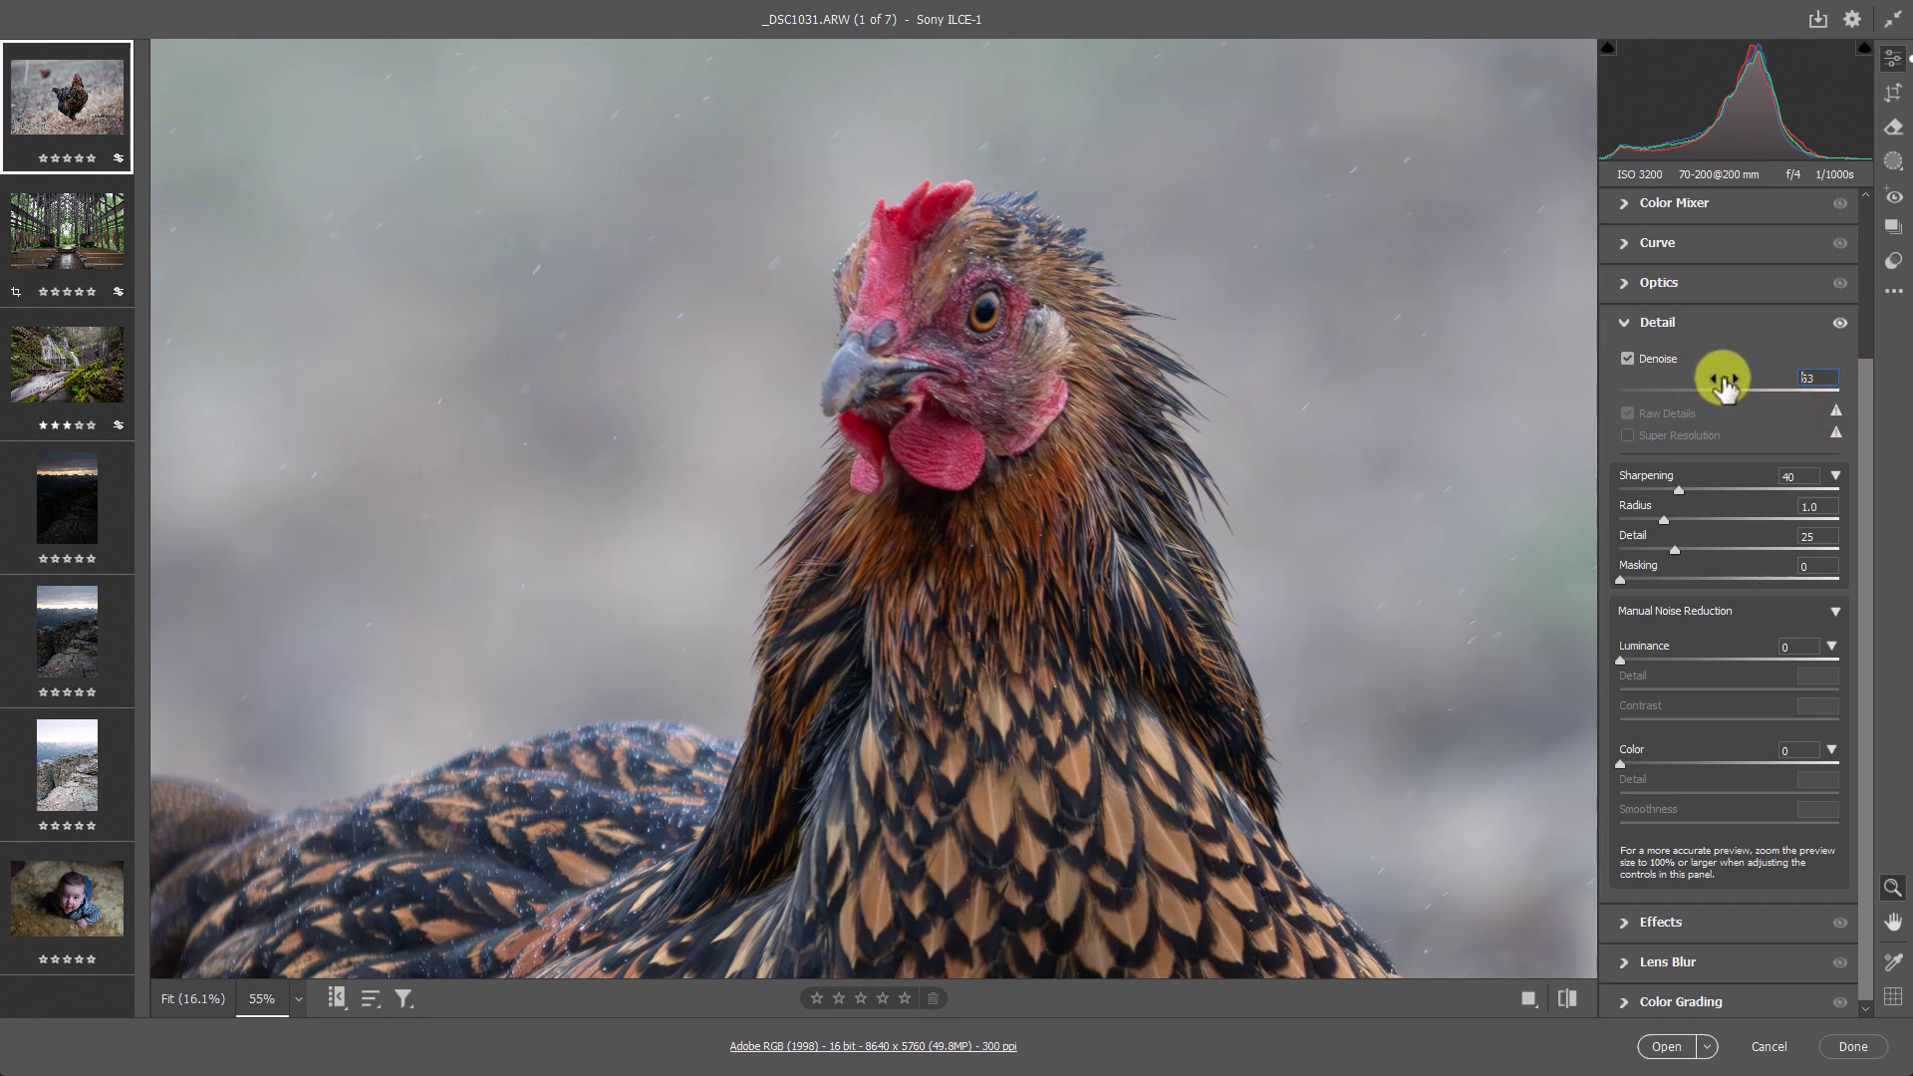
{"action": "left_click_drag", "start_coordinate": [1725, 386], "coordinate": [1751, 396]}
{"action": "left_click_drag", "start_coordinate": [1732, 395], "coordinate": [1724, 396]}
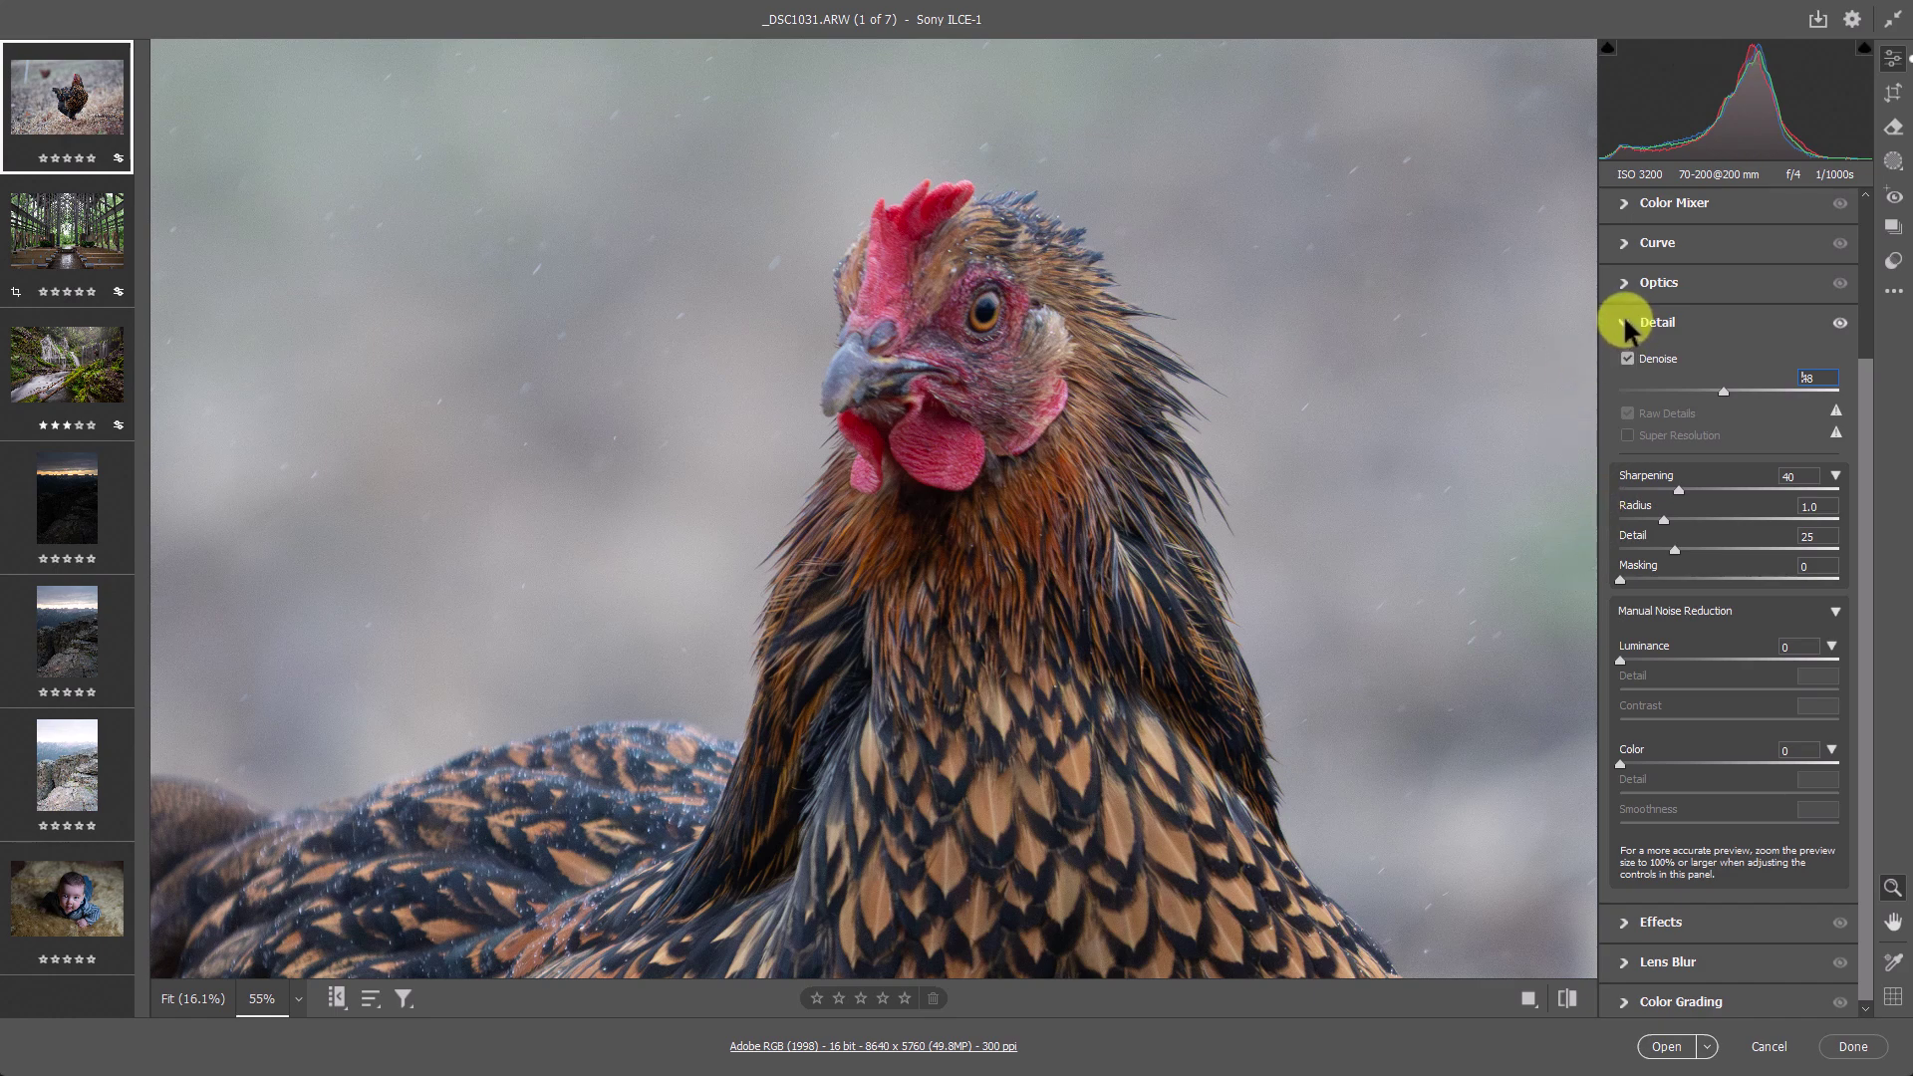
- Enable Technology Previews in Camera Raw Preferences for the New AI Features and Settings Panel
{"action": "left_click", "coordinate": [1849, 21]}
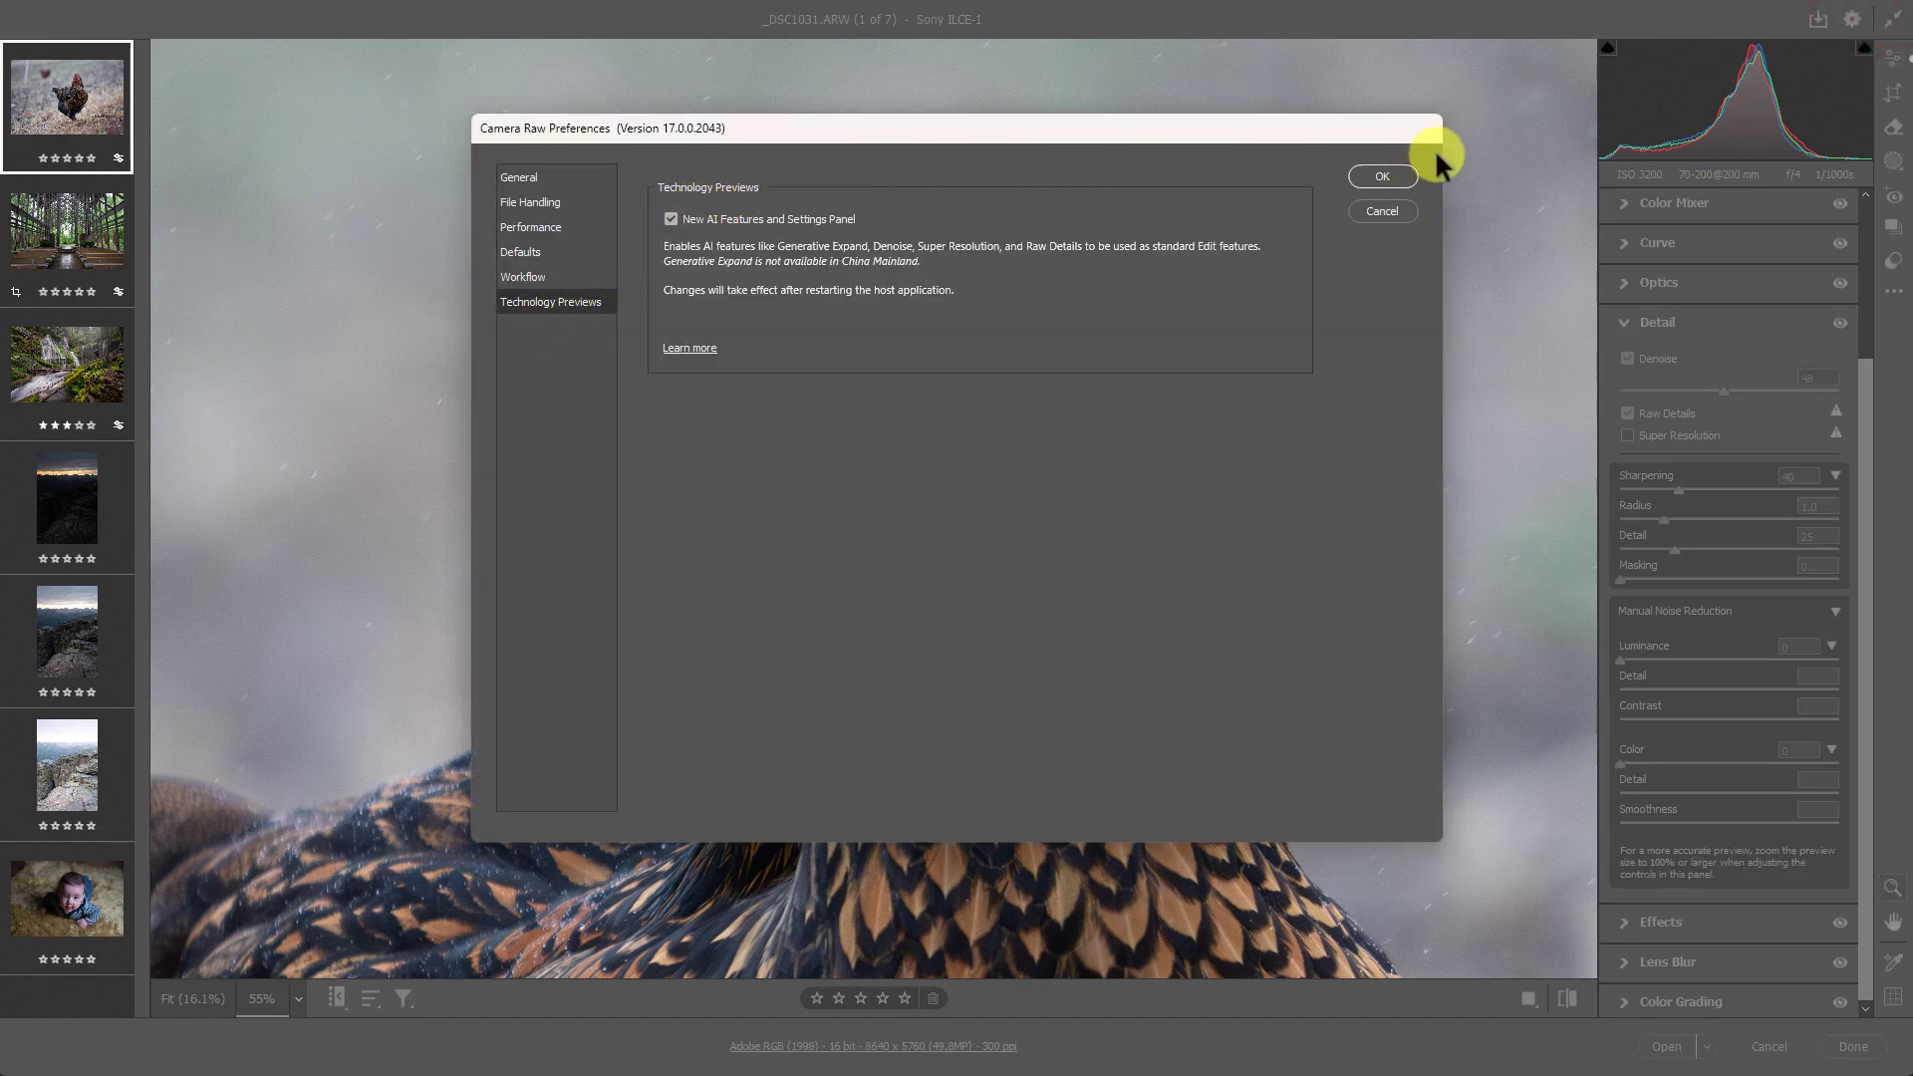
{"action": "left_click", "coordinate": [1387, 176]}
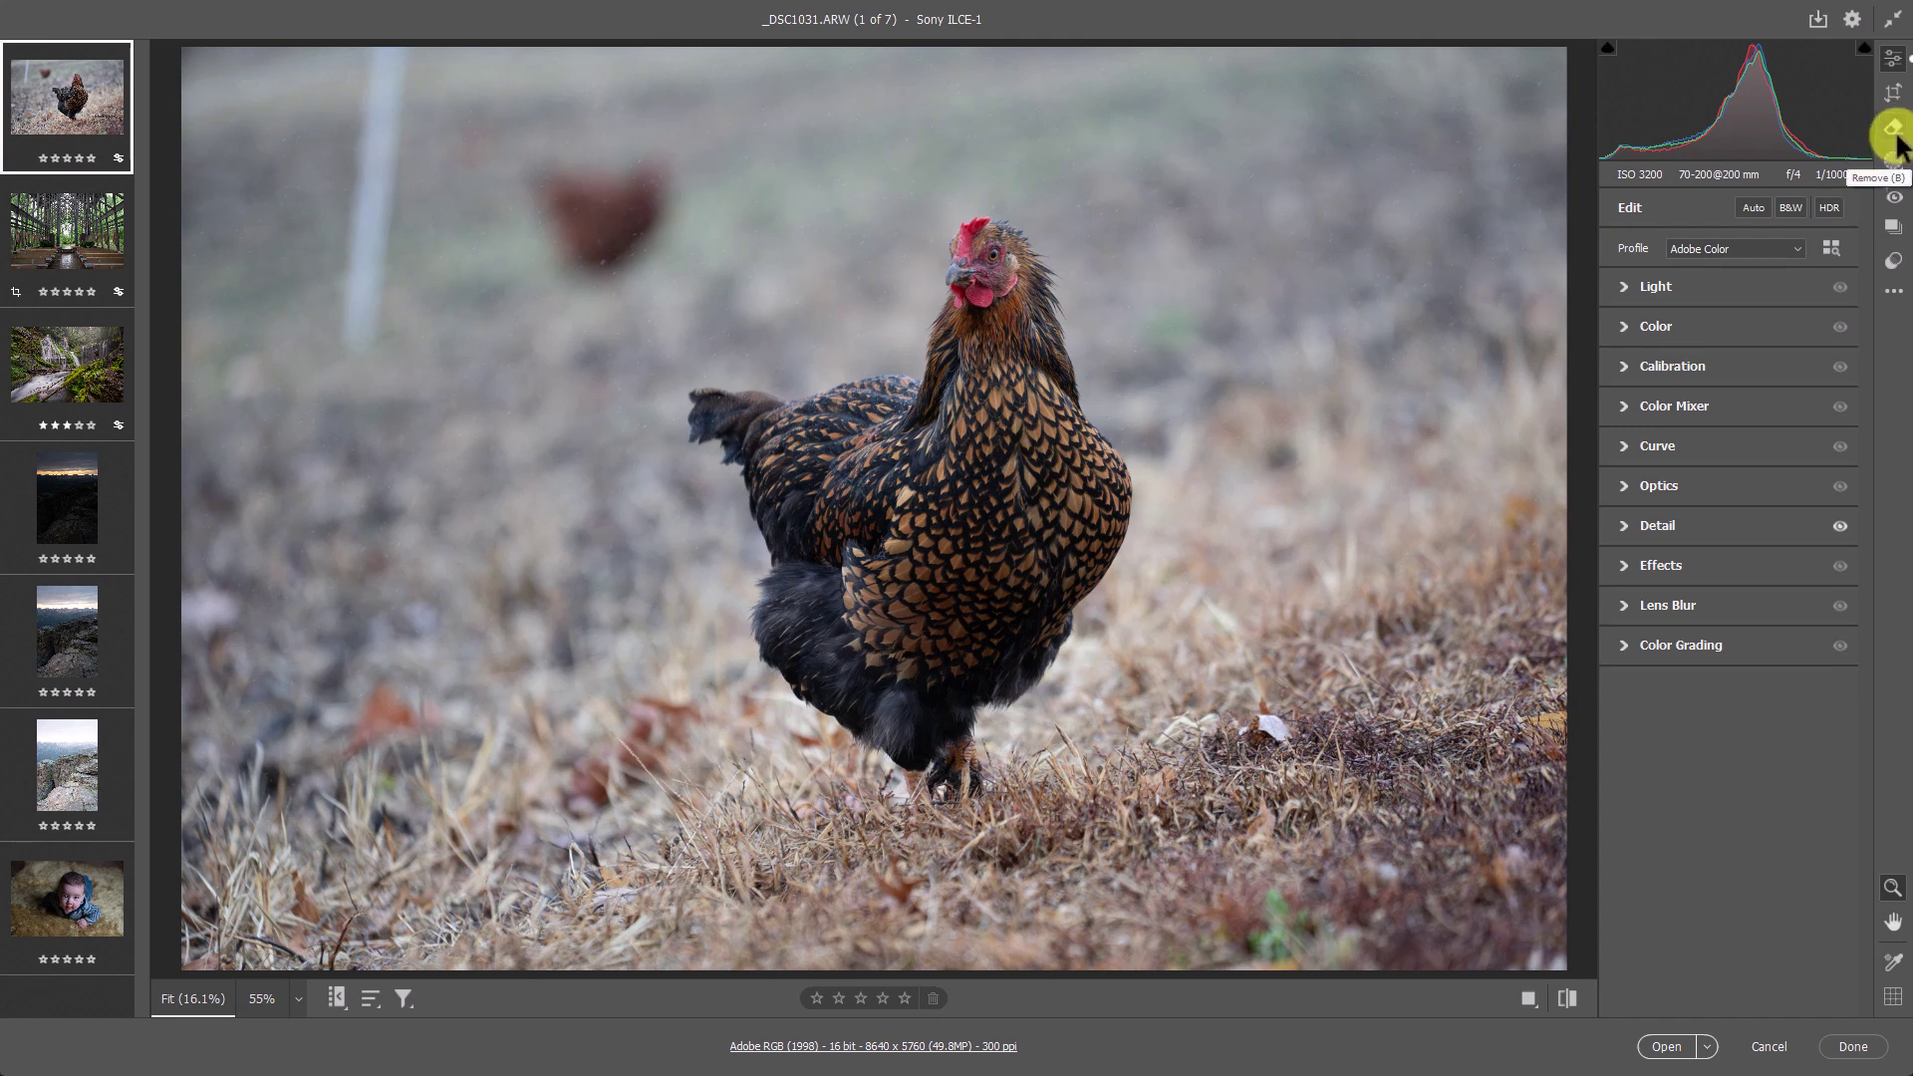
- Switch to the Remove tool with Use Generative AI and Detect Objects turned on
{"action": "left_click", "coordinate": [1894, 131]}
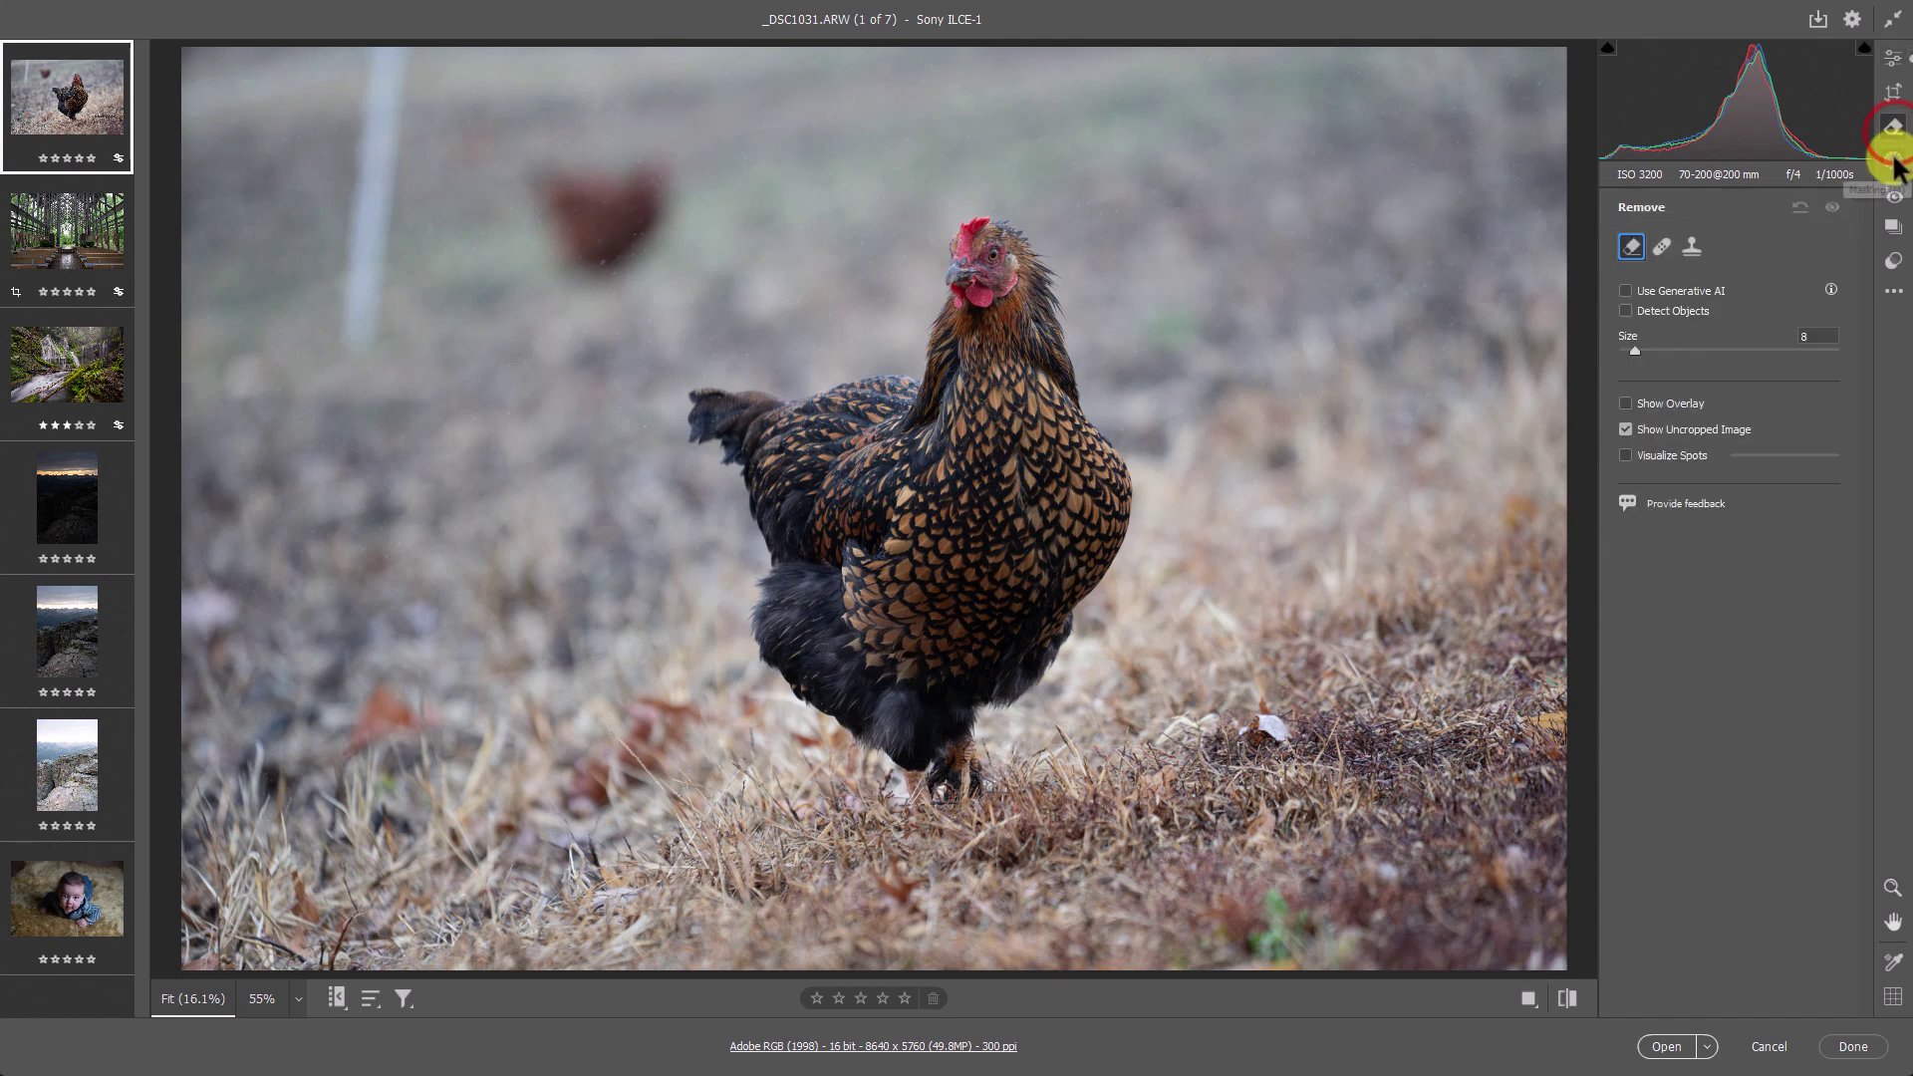
{"action": "left_click", "coordinate": [1627, 290]}
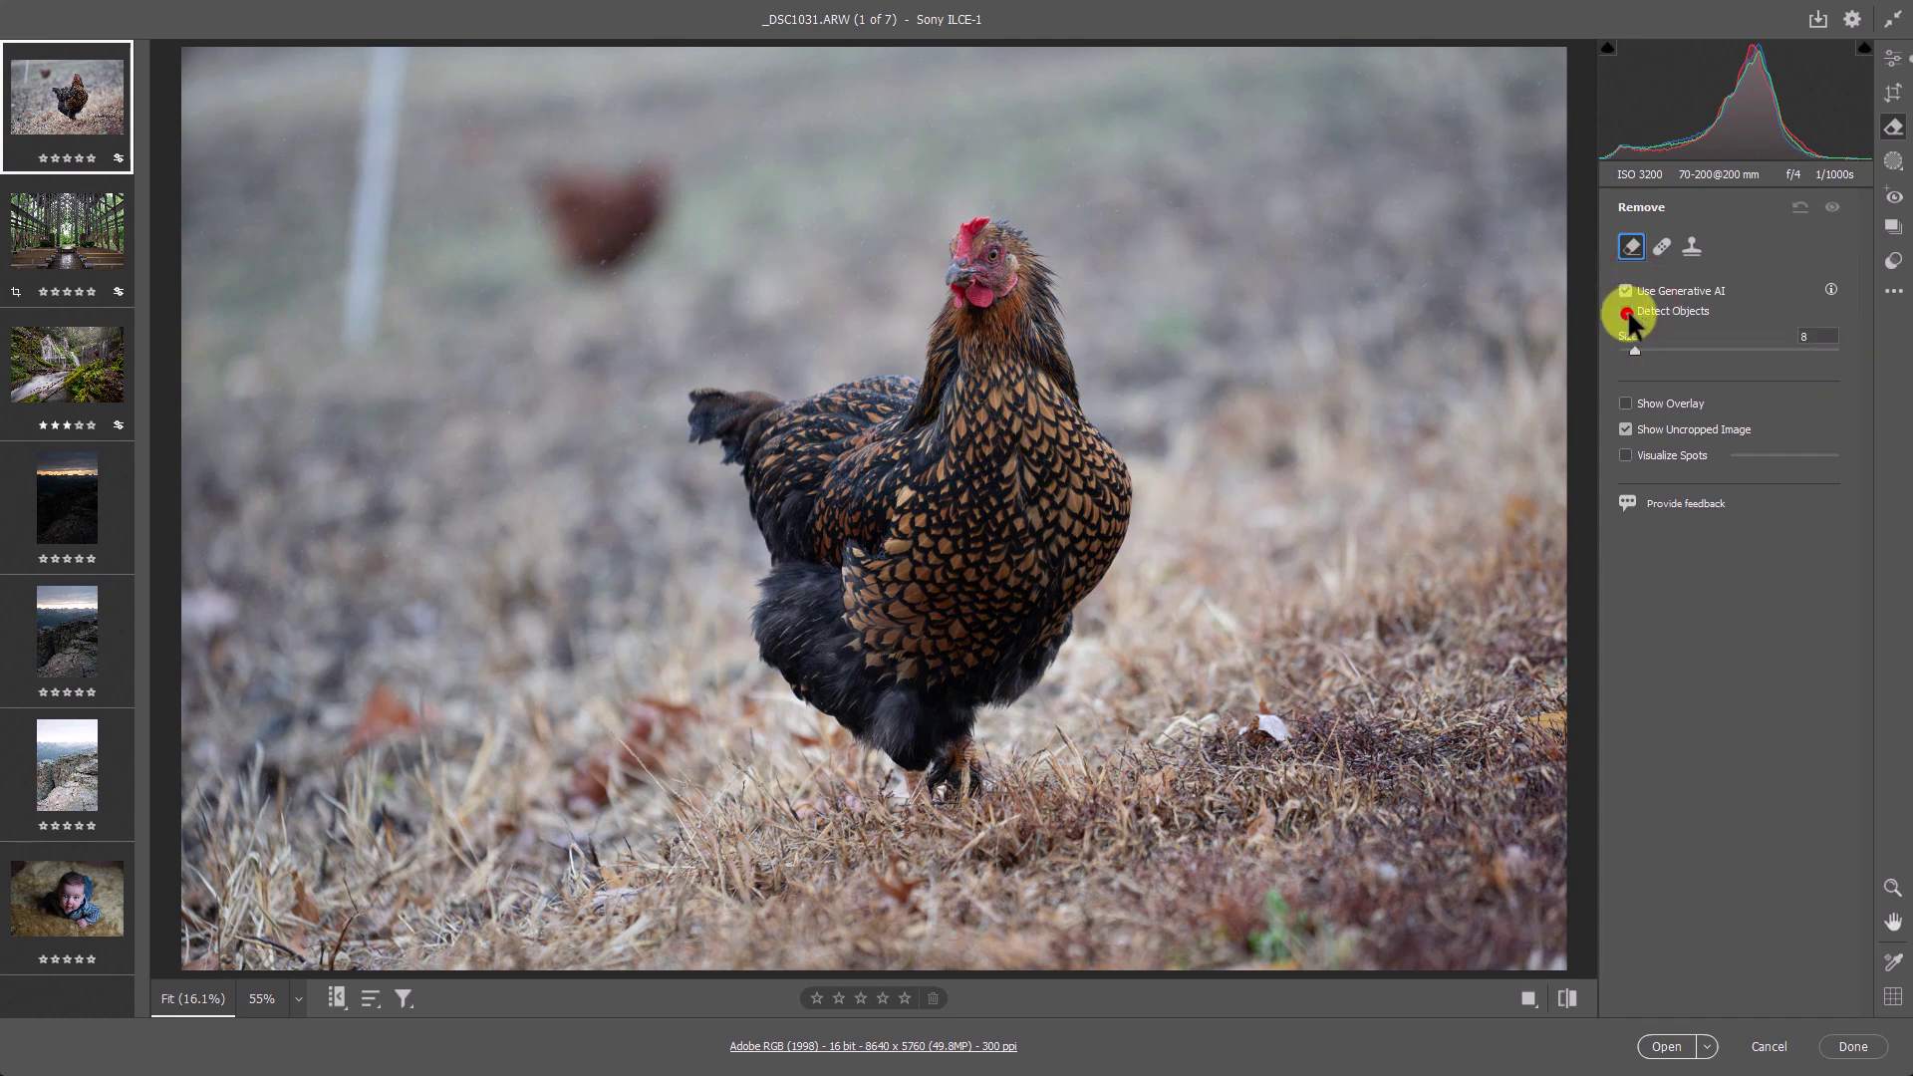
{"action": "left_click", "coordinate": [1628, 310]}
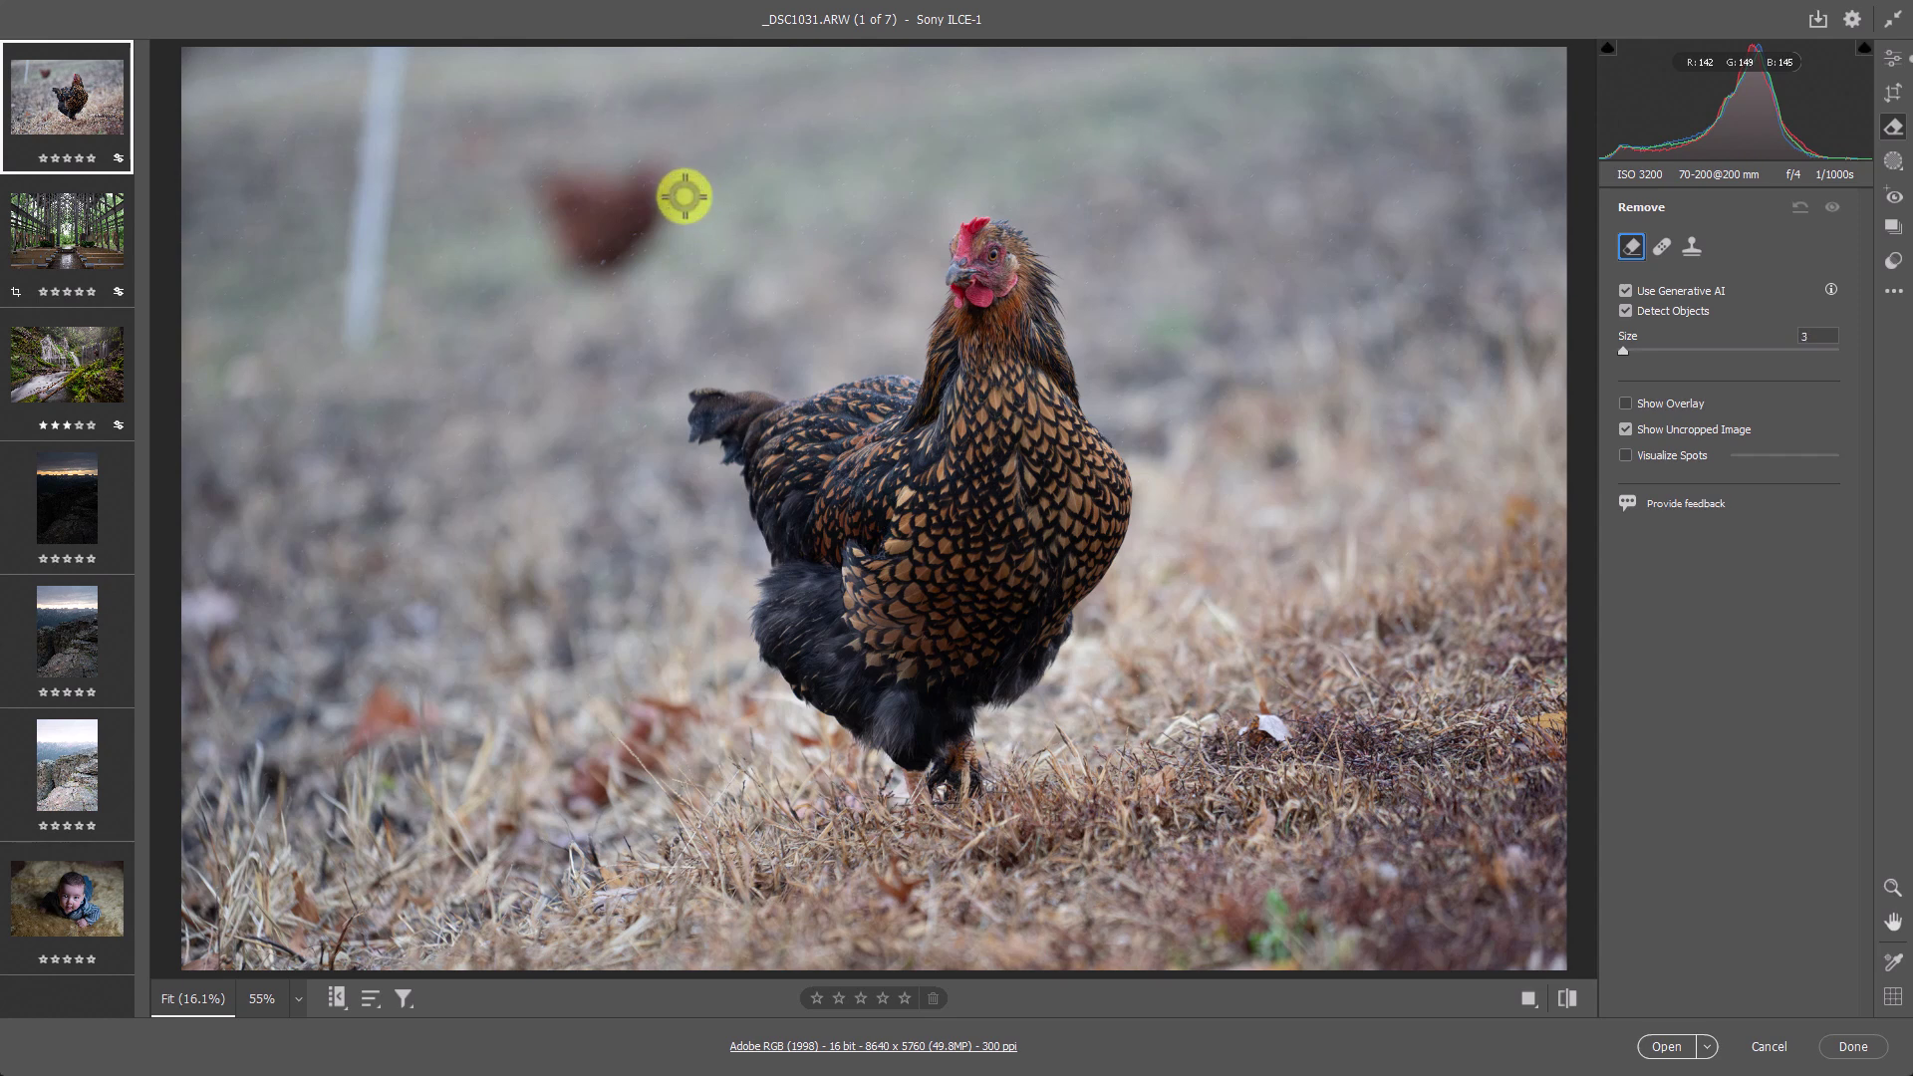
- Brush over the blurred background chicken, discarding the first selection and repainting it
{"action": "mouse_move", "coordinate": [687, 203]}
{"action": "left_mouse_down"}
{"action": "mouse_move", "coordinate": [619, 284]}
{"action": "mouse_move", "coordinate": [548, 319]}
{"action": "mouse_move", "coordinate": [488, 244]}
{"action": "mouse_move", "coordinate": [509, 174]}
{"action": "mouse_move", "coordinate": [556, 134]}
{"action": "mouse_move", "coordinate": [646, 130]}
{"action": "mouse_move", "coordinate": [688, 194]}
{"action": "left_mouse_up"}
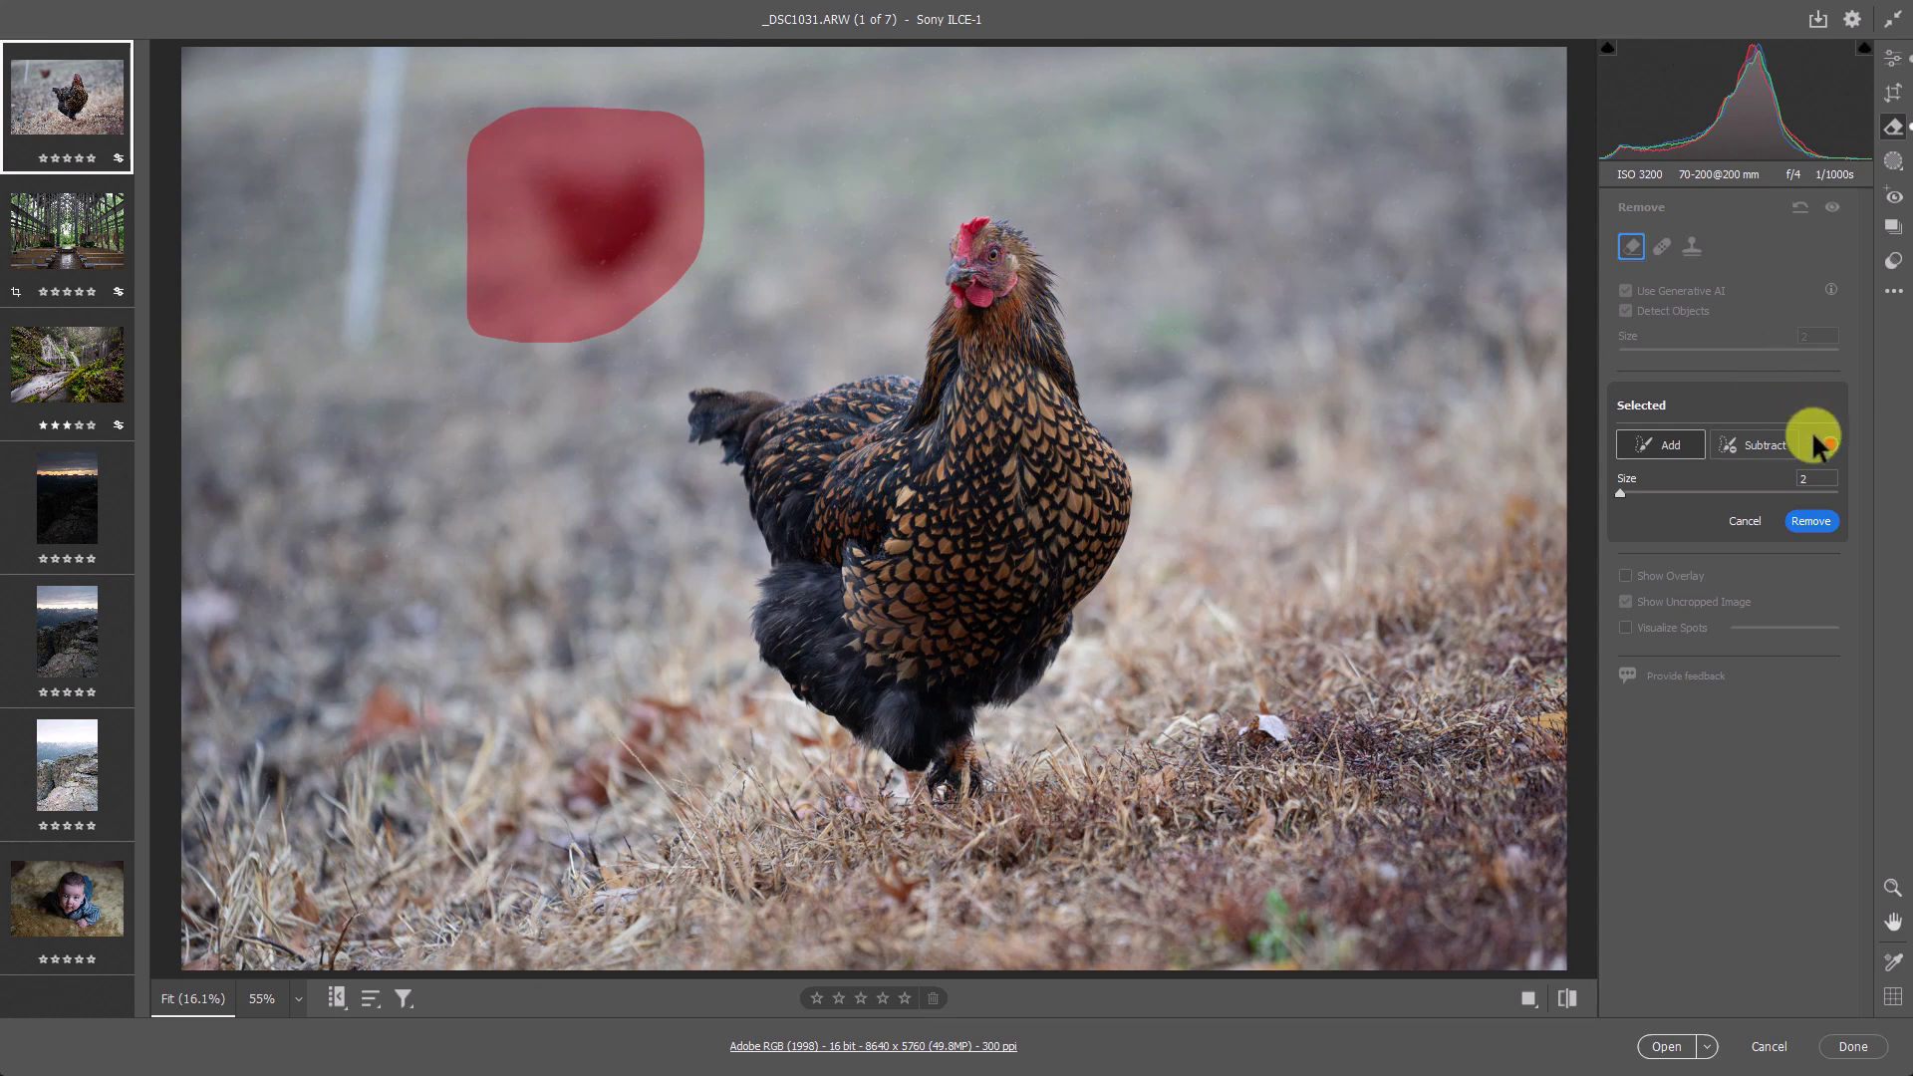
{"action": "left_click", "coordinate": [1743, 521]}
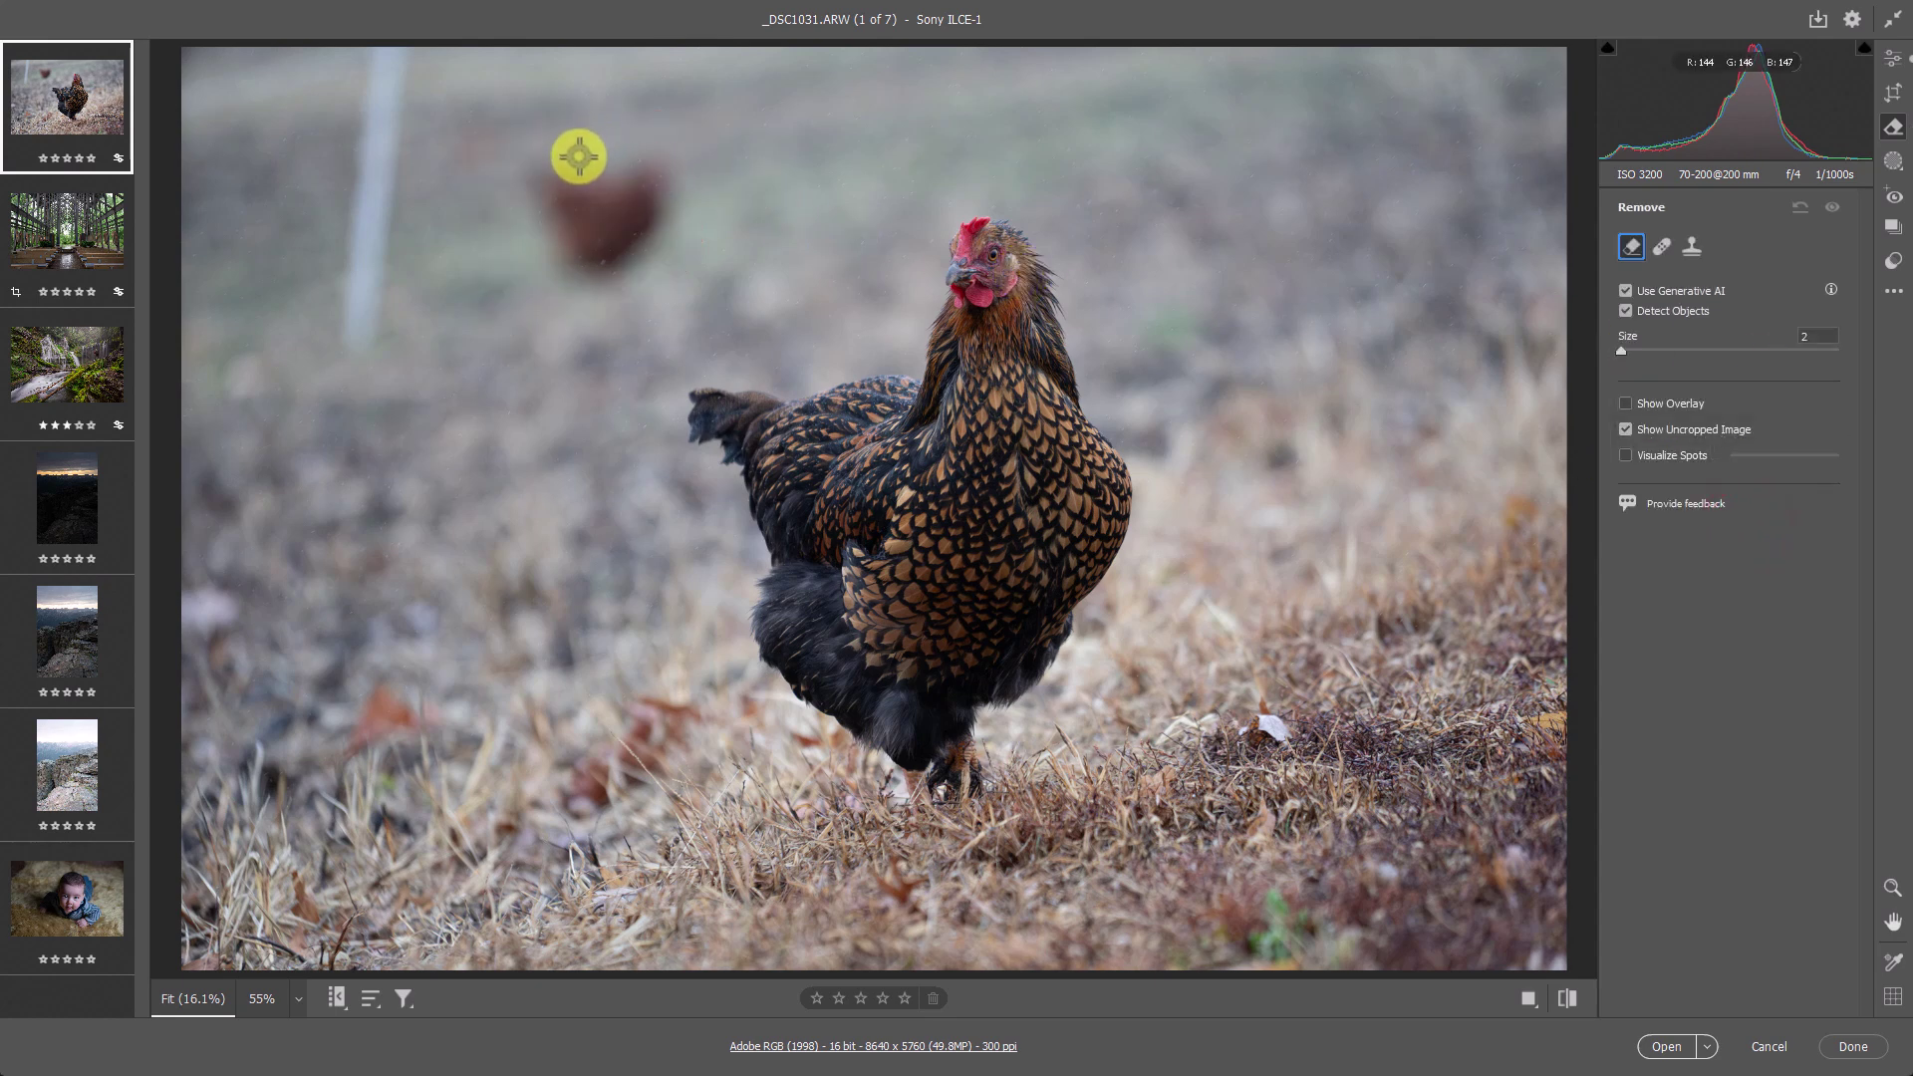
{"action": "mouse_move", "coordinate": [588, 165]}
{"action": "left_mouse_down"}
{"action": "mouse_move", "coordinate": [667, 150]}
{"action": "mouse_move", "coordinate": [672, 245]}
{"action": "mouse_move", "coordinate": [588, 299]}
{"action": "mouse_move", "coordinate": [512, 158]}
{"action": "mouse_move", "coordinate": [583, 169]}
{"action": "mouse_move", "coordinate": [619, 209]}
{"action": "left_mouse_up"}
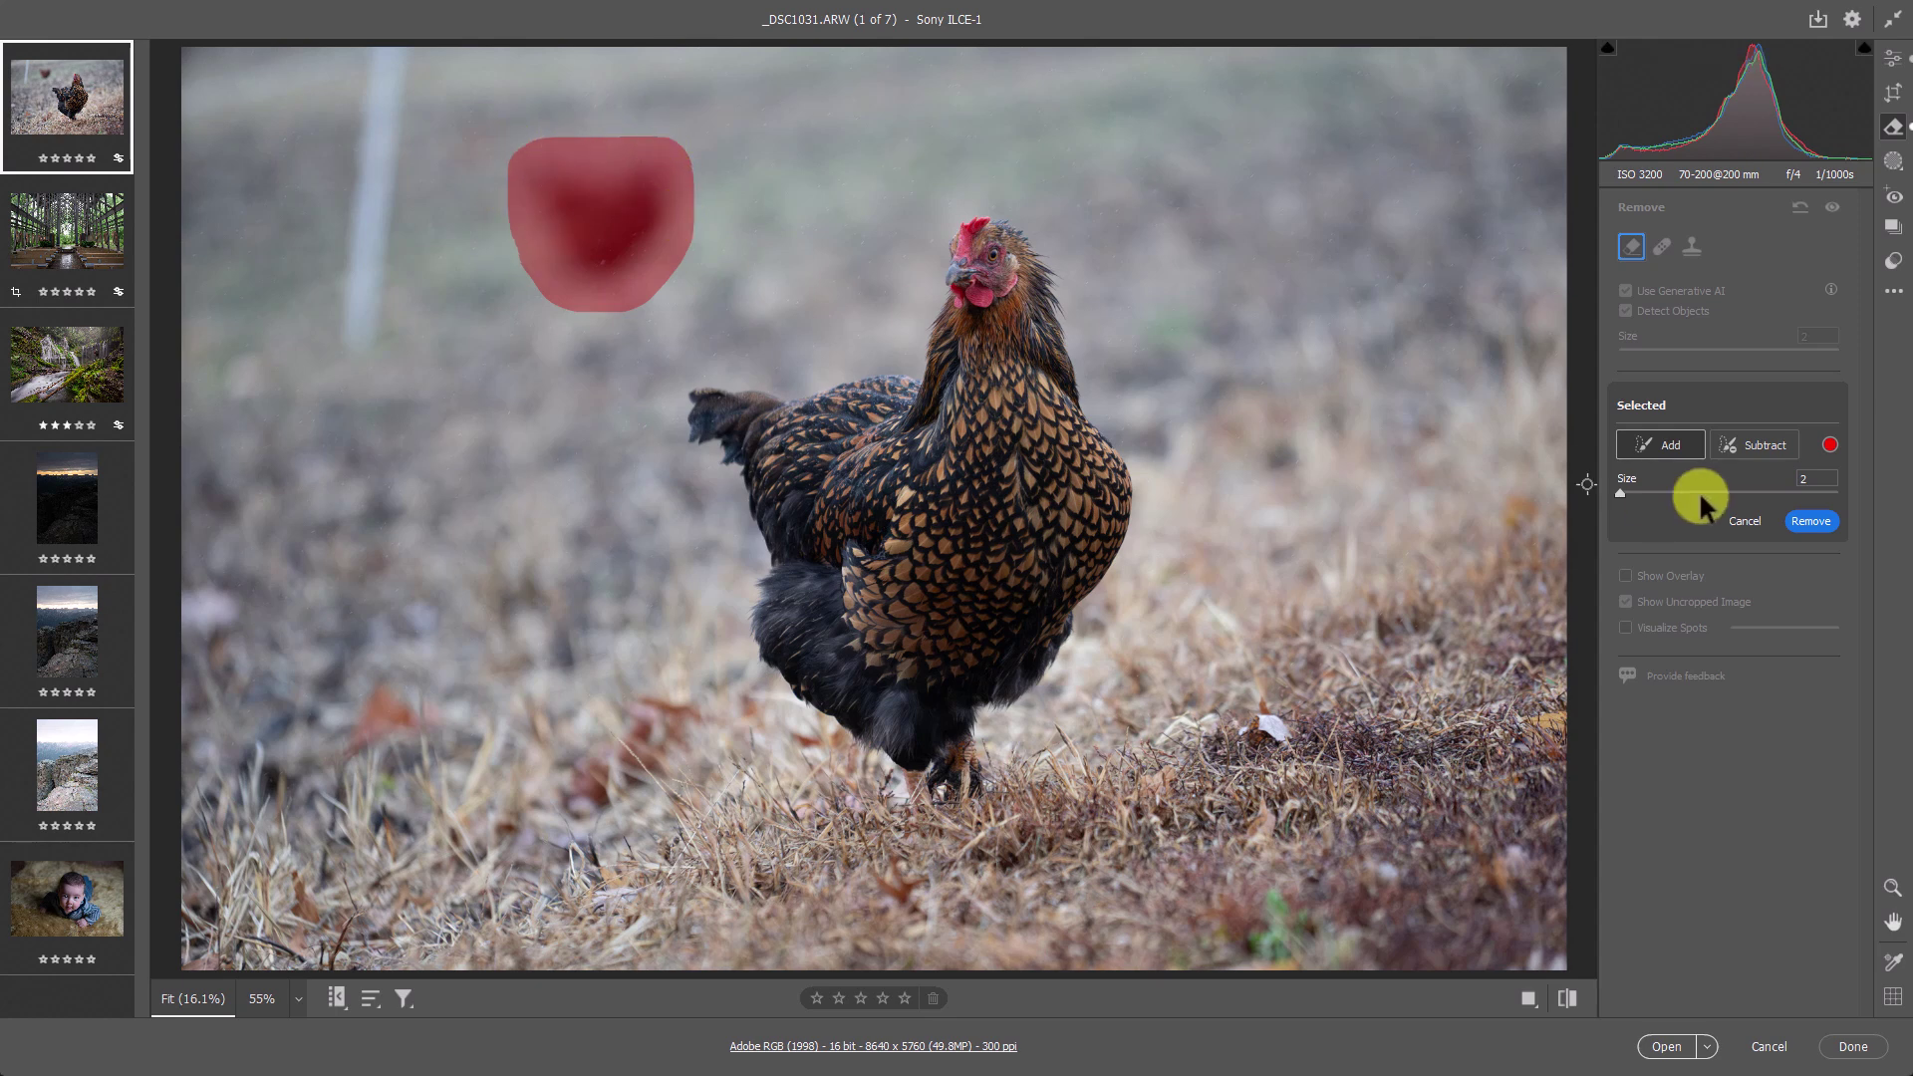
- Apply Generative Remove to the marked chicken and zoom in to inspect the fill
{"action": "left_click", "coordinate": [1809, 520]}
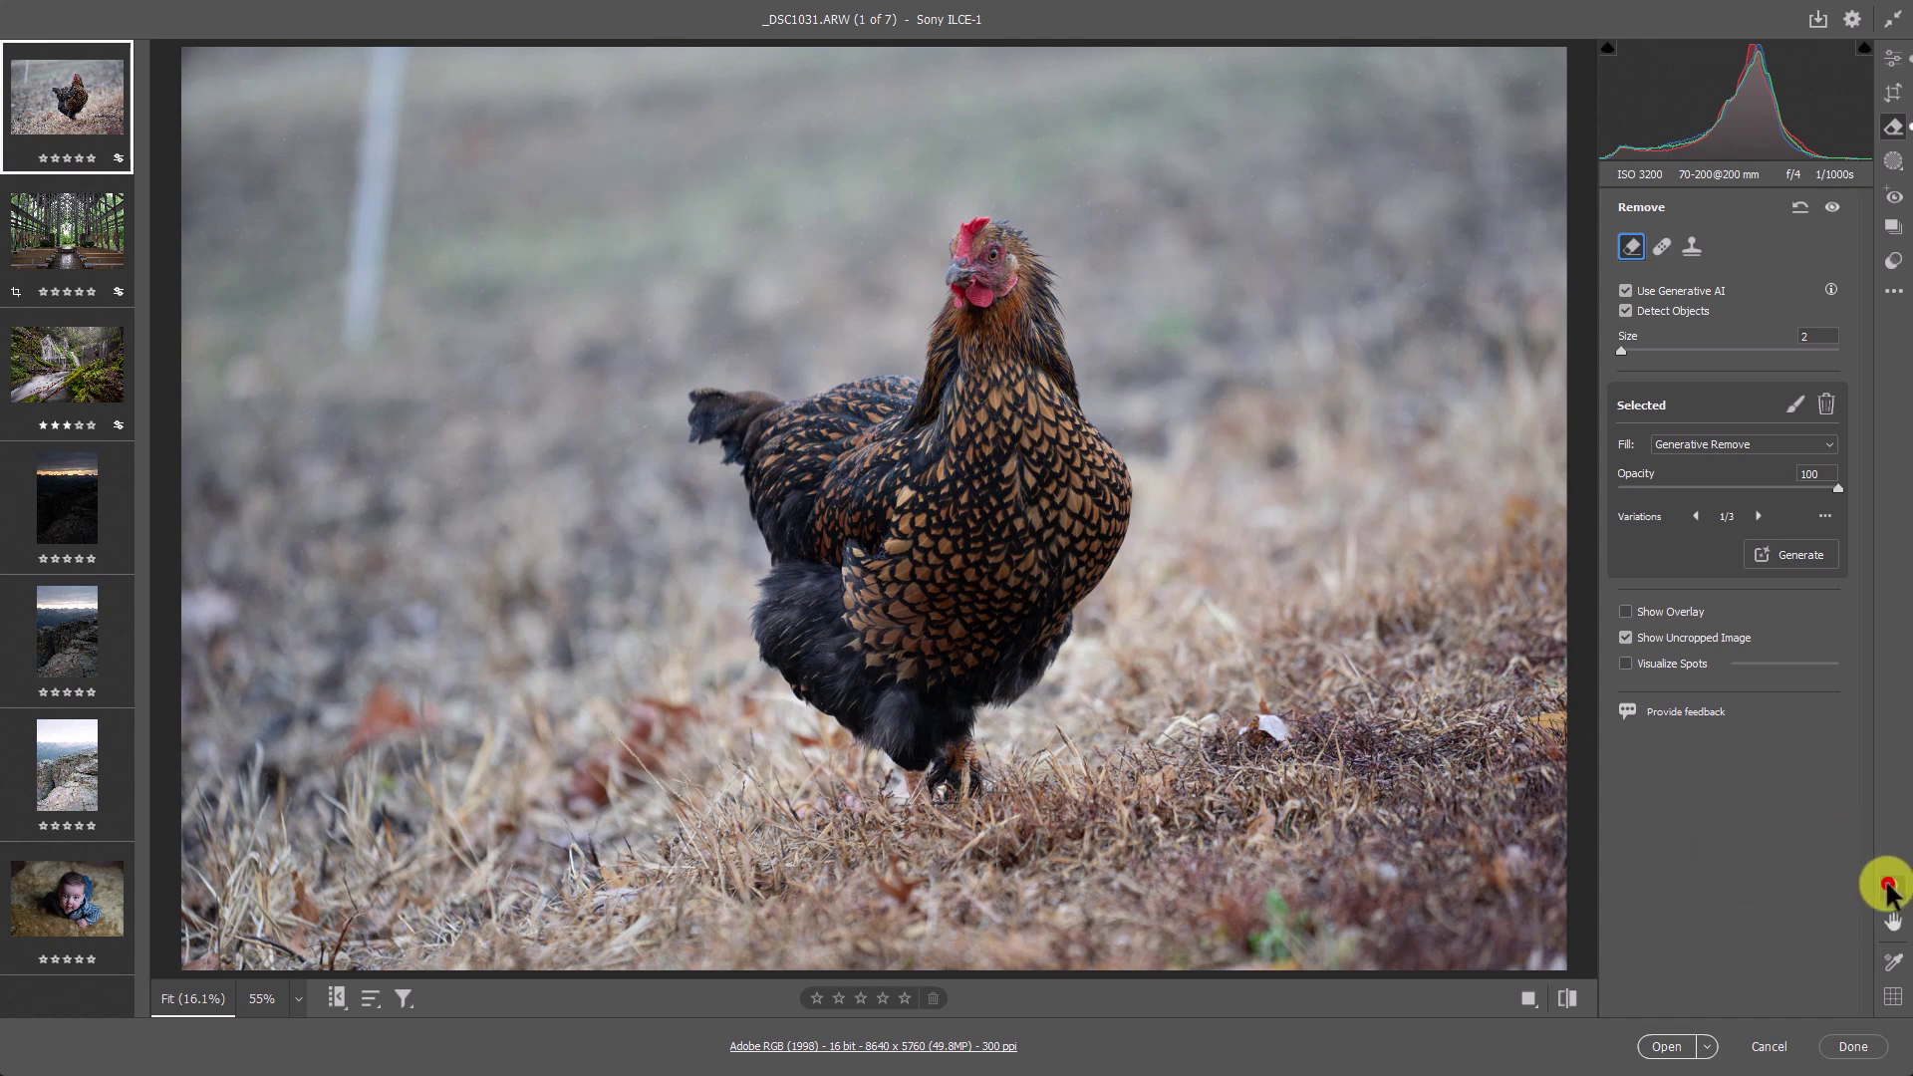
{"action": "left_click_drag", "start_coordinate": [581, 177], "coordinate": [756, 299]}
{"action": "key", "text": "space"}
{"action": "left_click_drag", "start_coordinate": [1124, 568], "coordinate": [1076, 222]}
{"action": "left_click_drag", "start_coordinate": [440, 302], "coordinate": [1170, 474]}
{"action": "left_click_drag", "start_coordinate": [977, 203], "coordinate": [628, 649]}
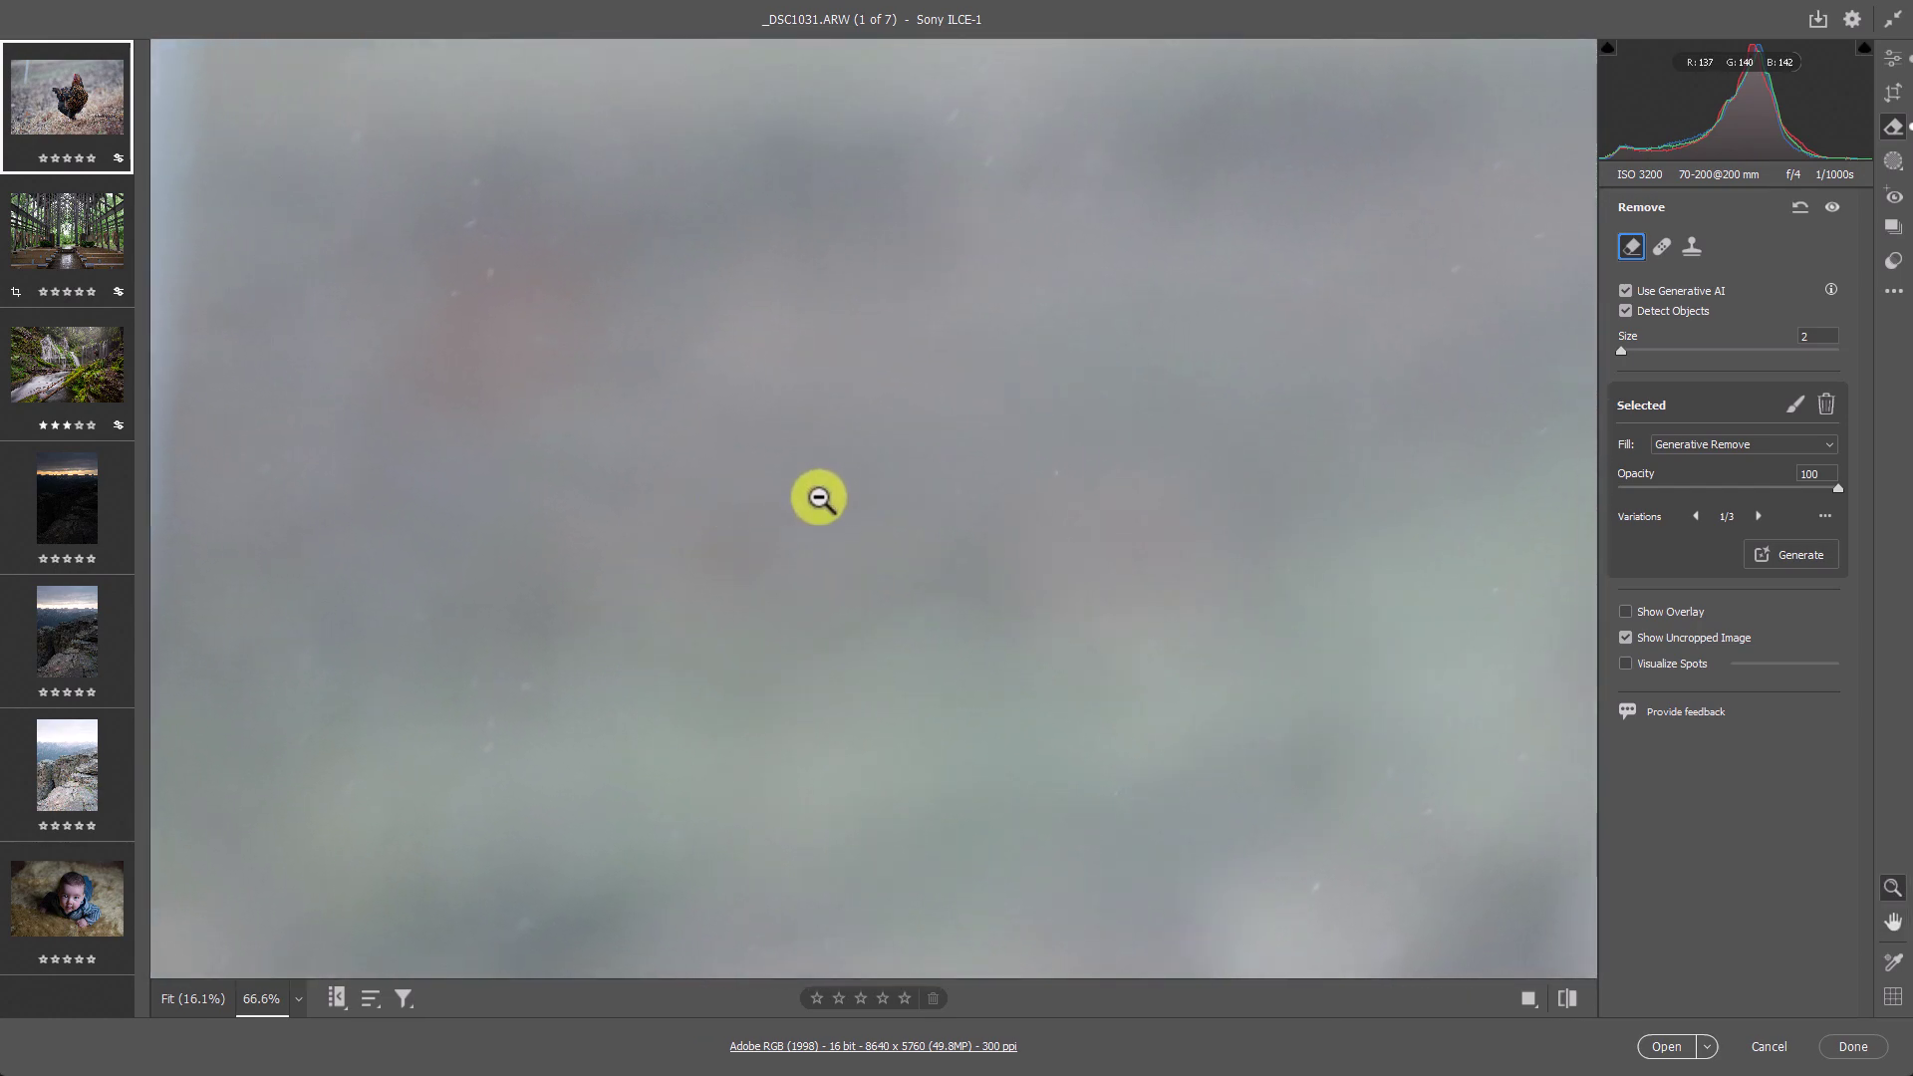
{"action": "left_click_drag", "start_coordinate": [819, 498], "coordinate": [918, 504]}
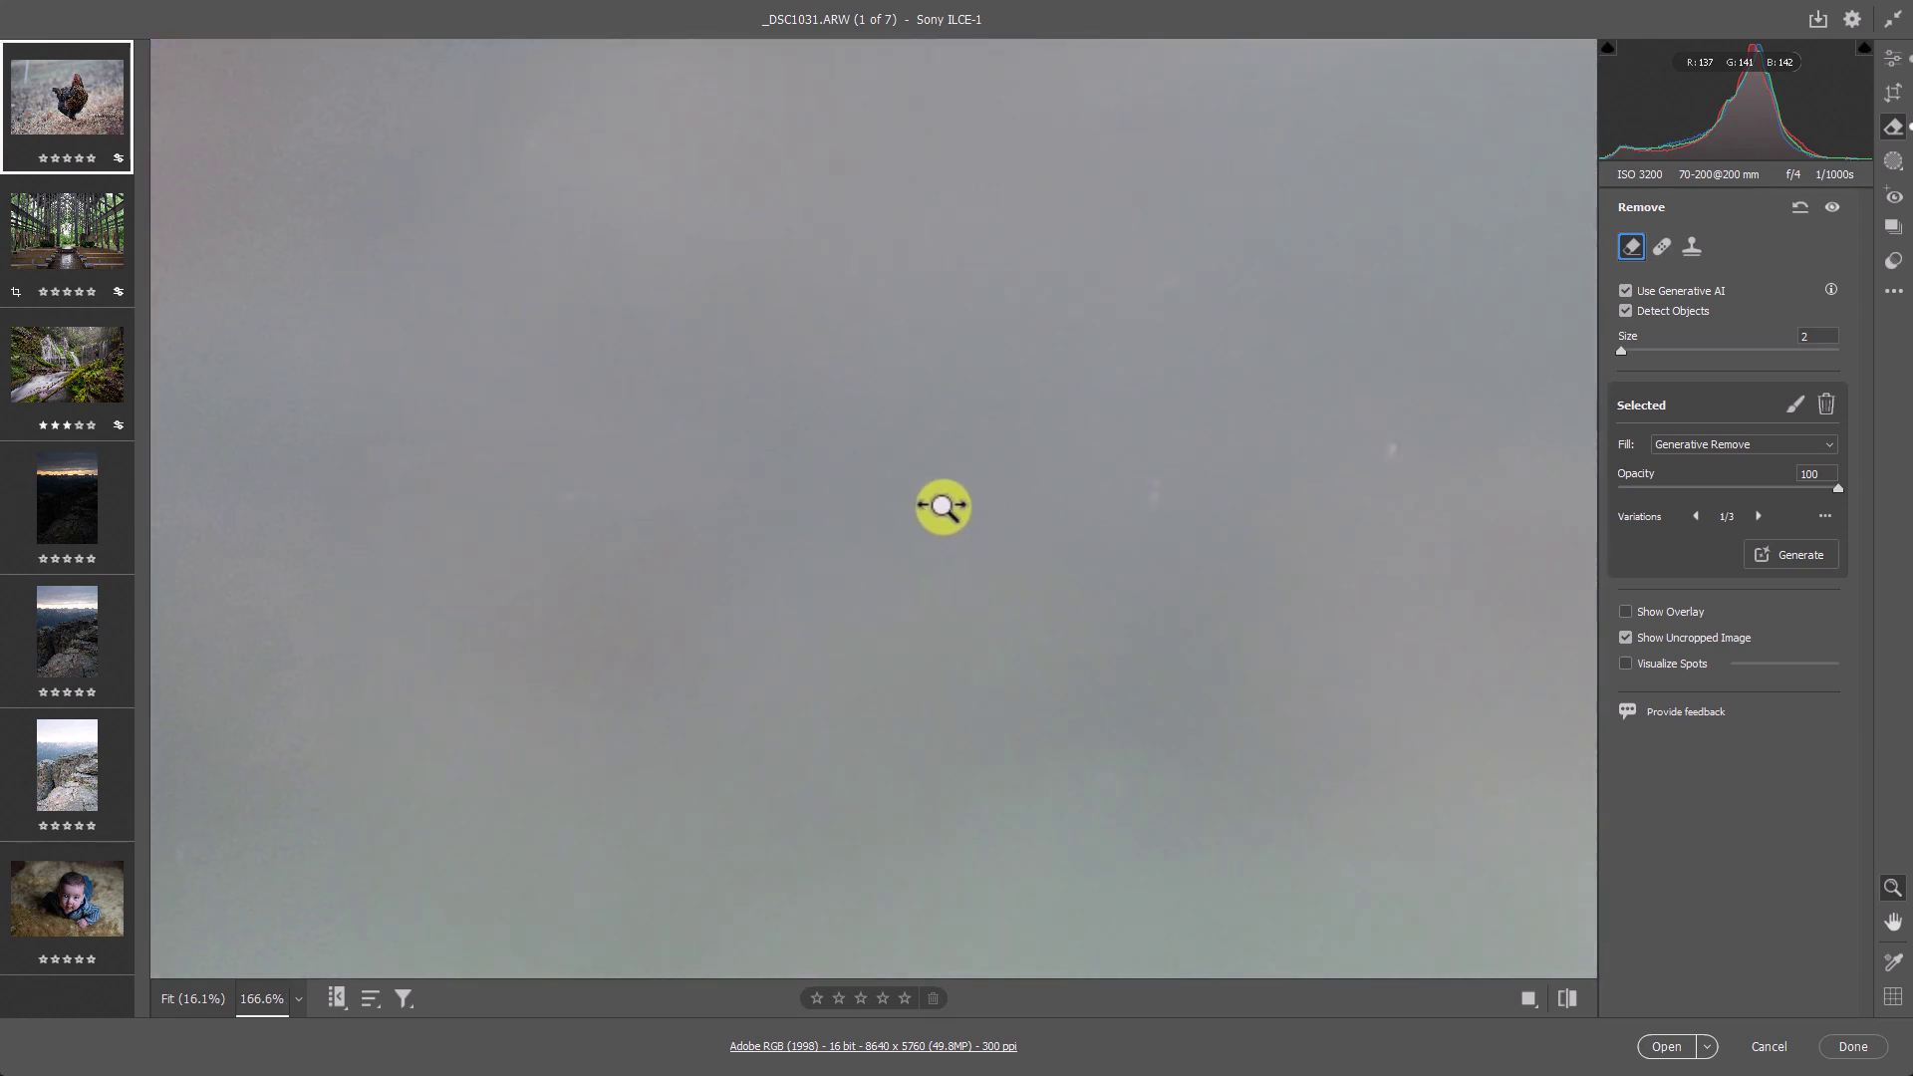
{"action": "left_click_drag", "start_coordinate": [499, 482], "coordinate": [871, 483]}
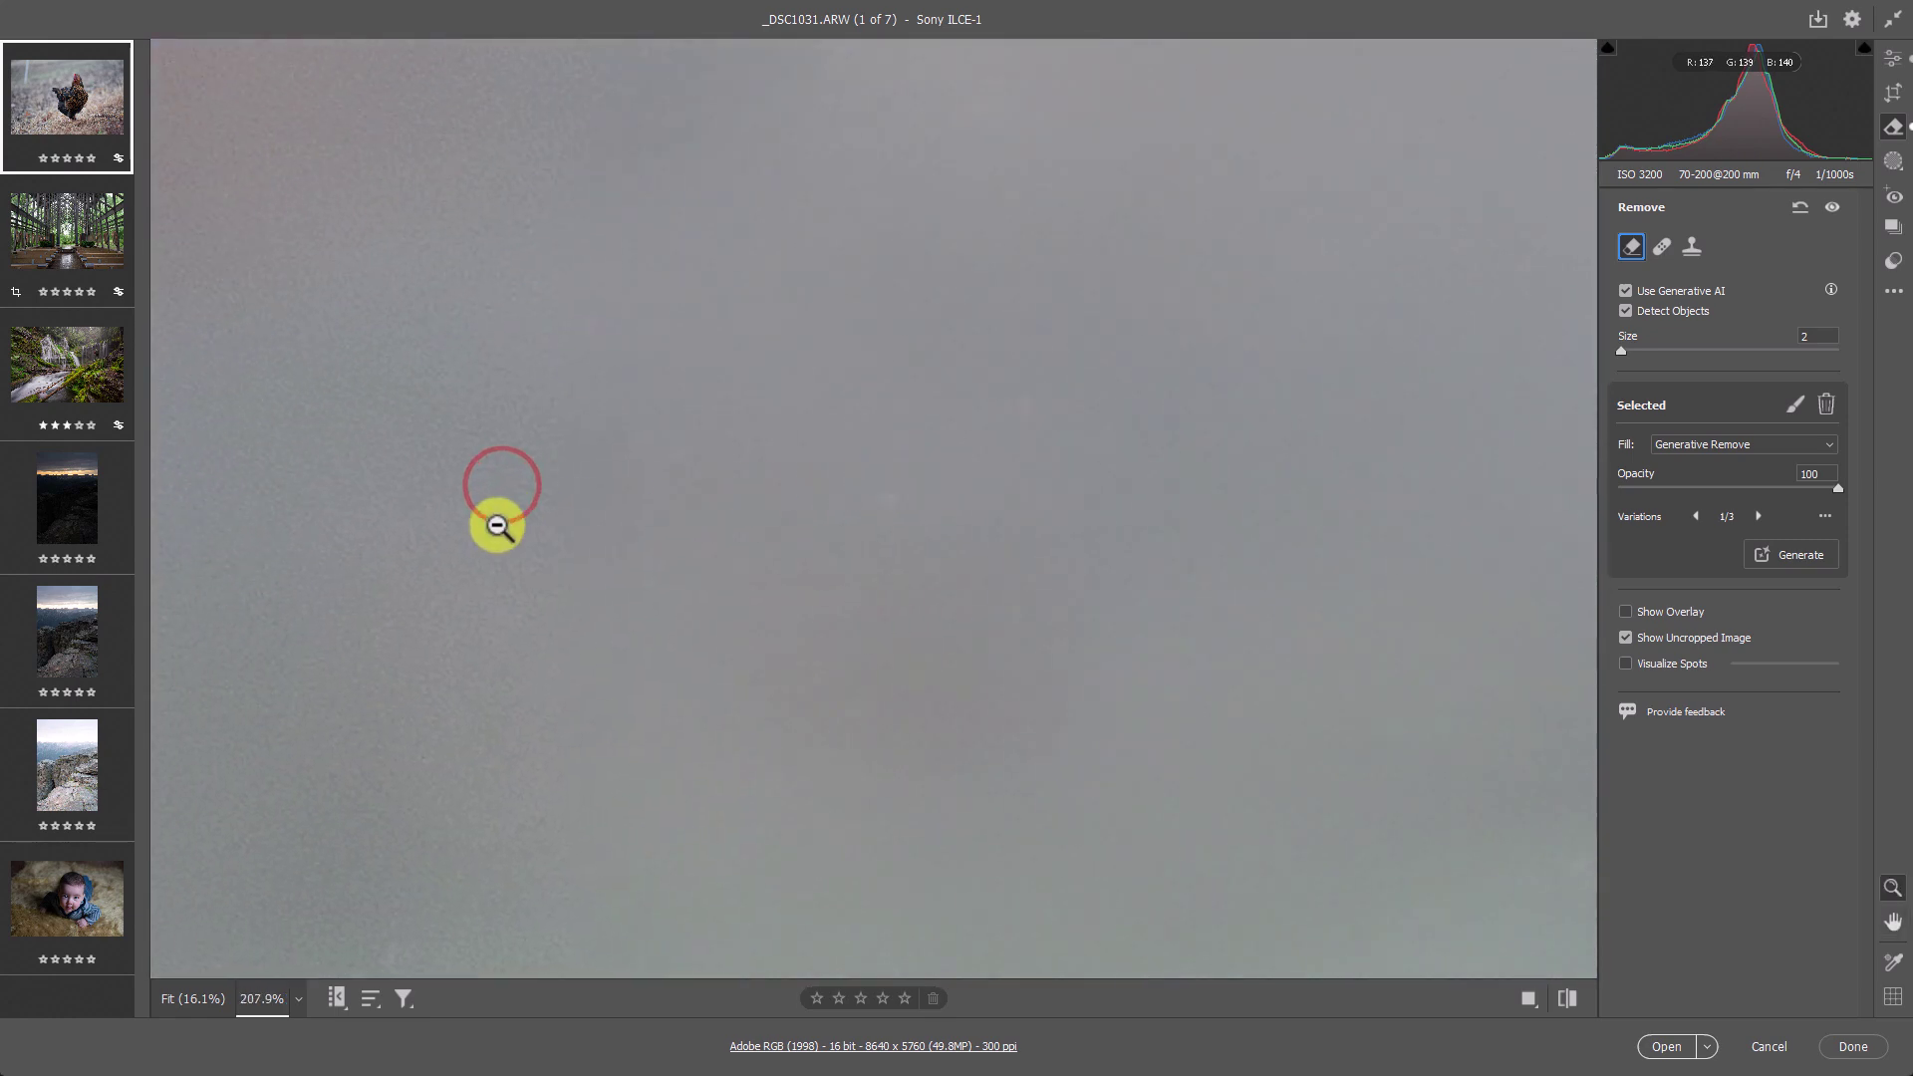
{"action": "left_click_drag", "start_coordinate": [459, 533], "coordinate": [623, 523]}
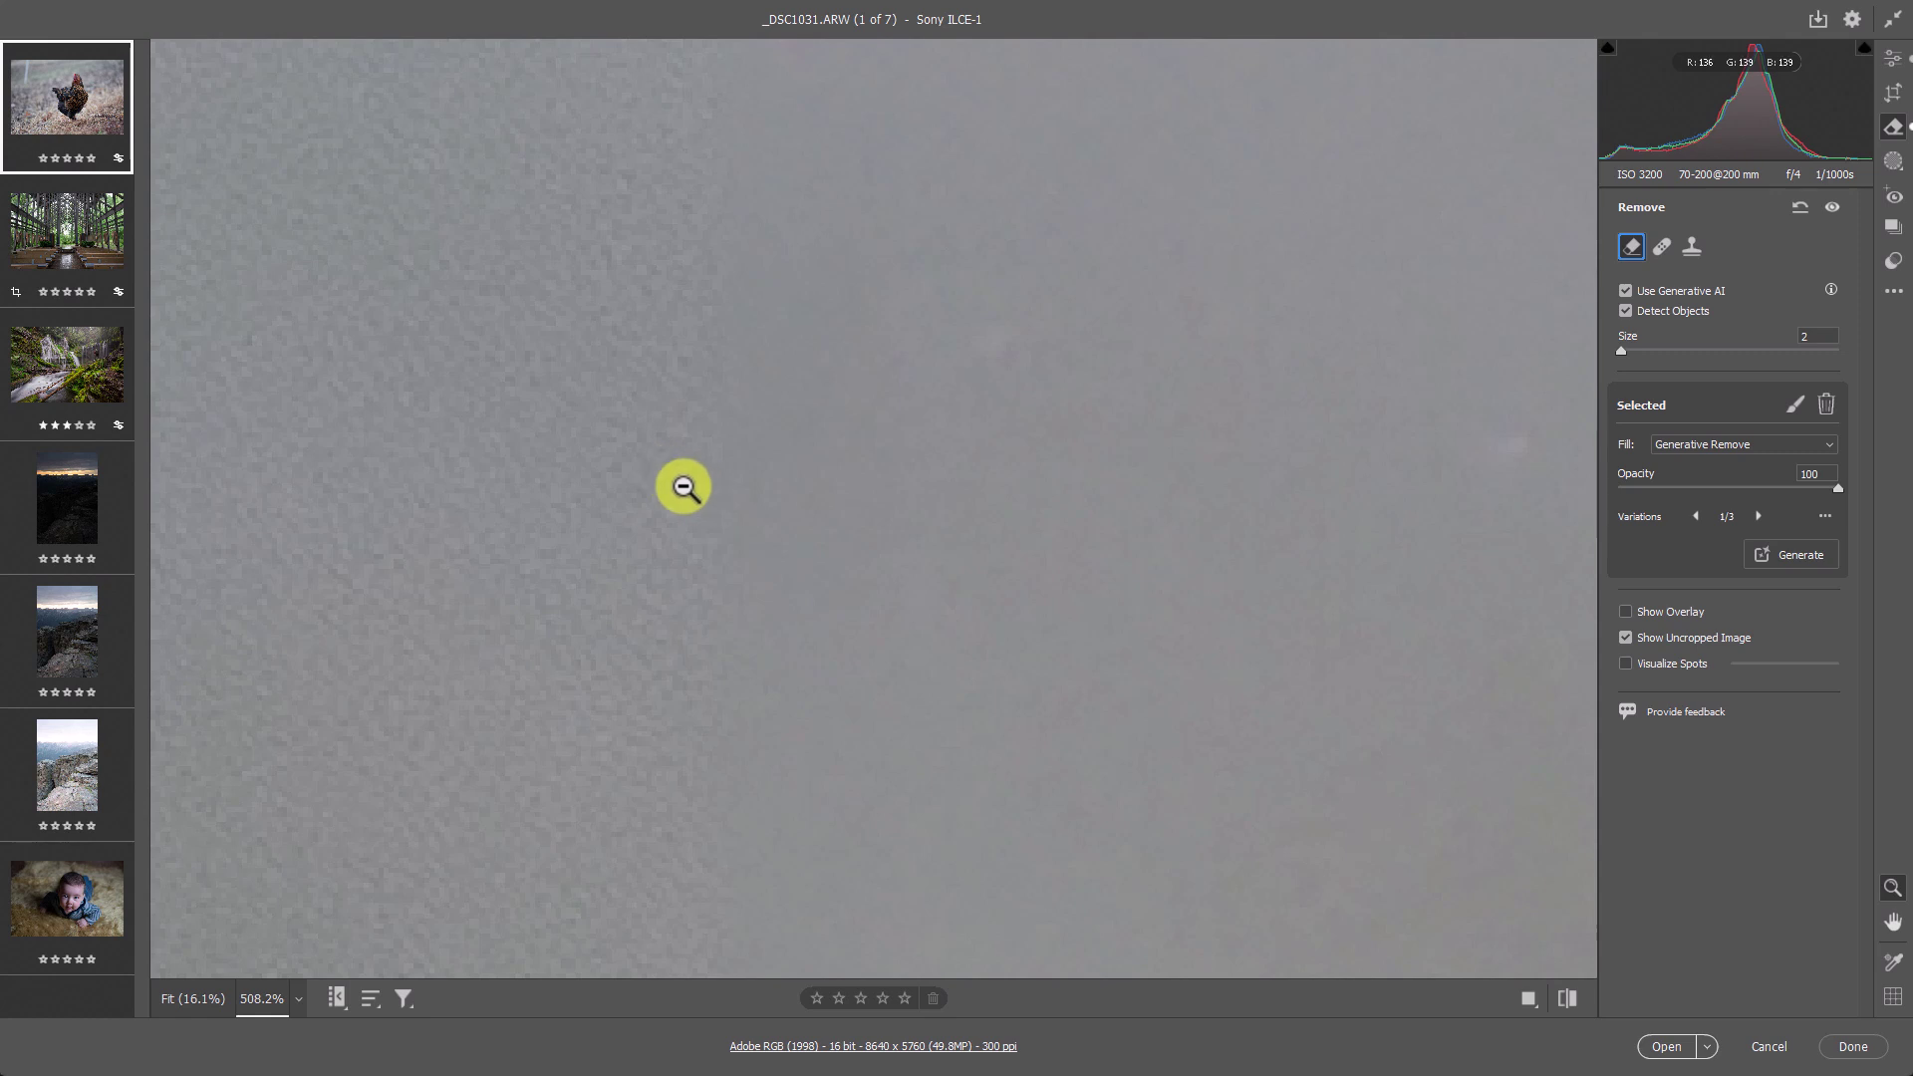
- Fit the photo in view, re-inspect the filled area up close, then fit in view again
{"action": "right_click", "coordinate": [729, 488]}
{"action": "left_click", "coordinate": [752, 285]}
{"action": "left_click", "coordinate": [648, 282]}
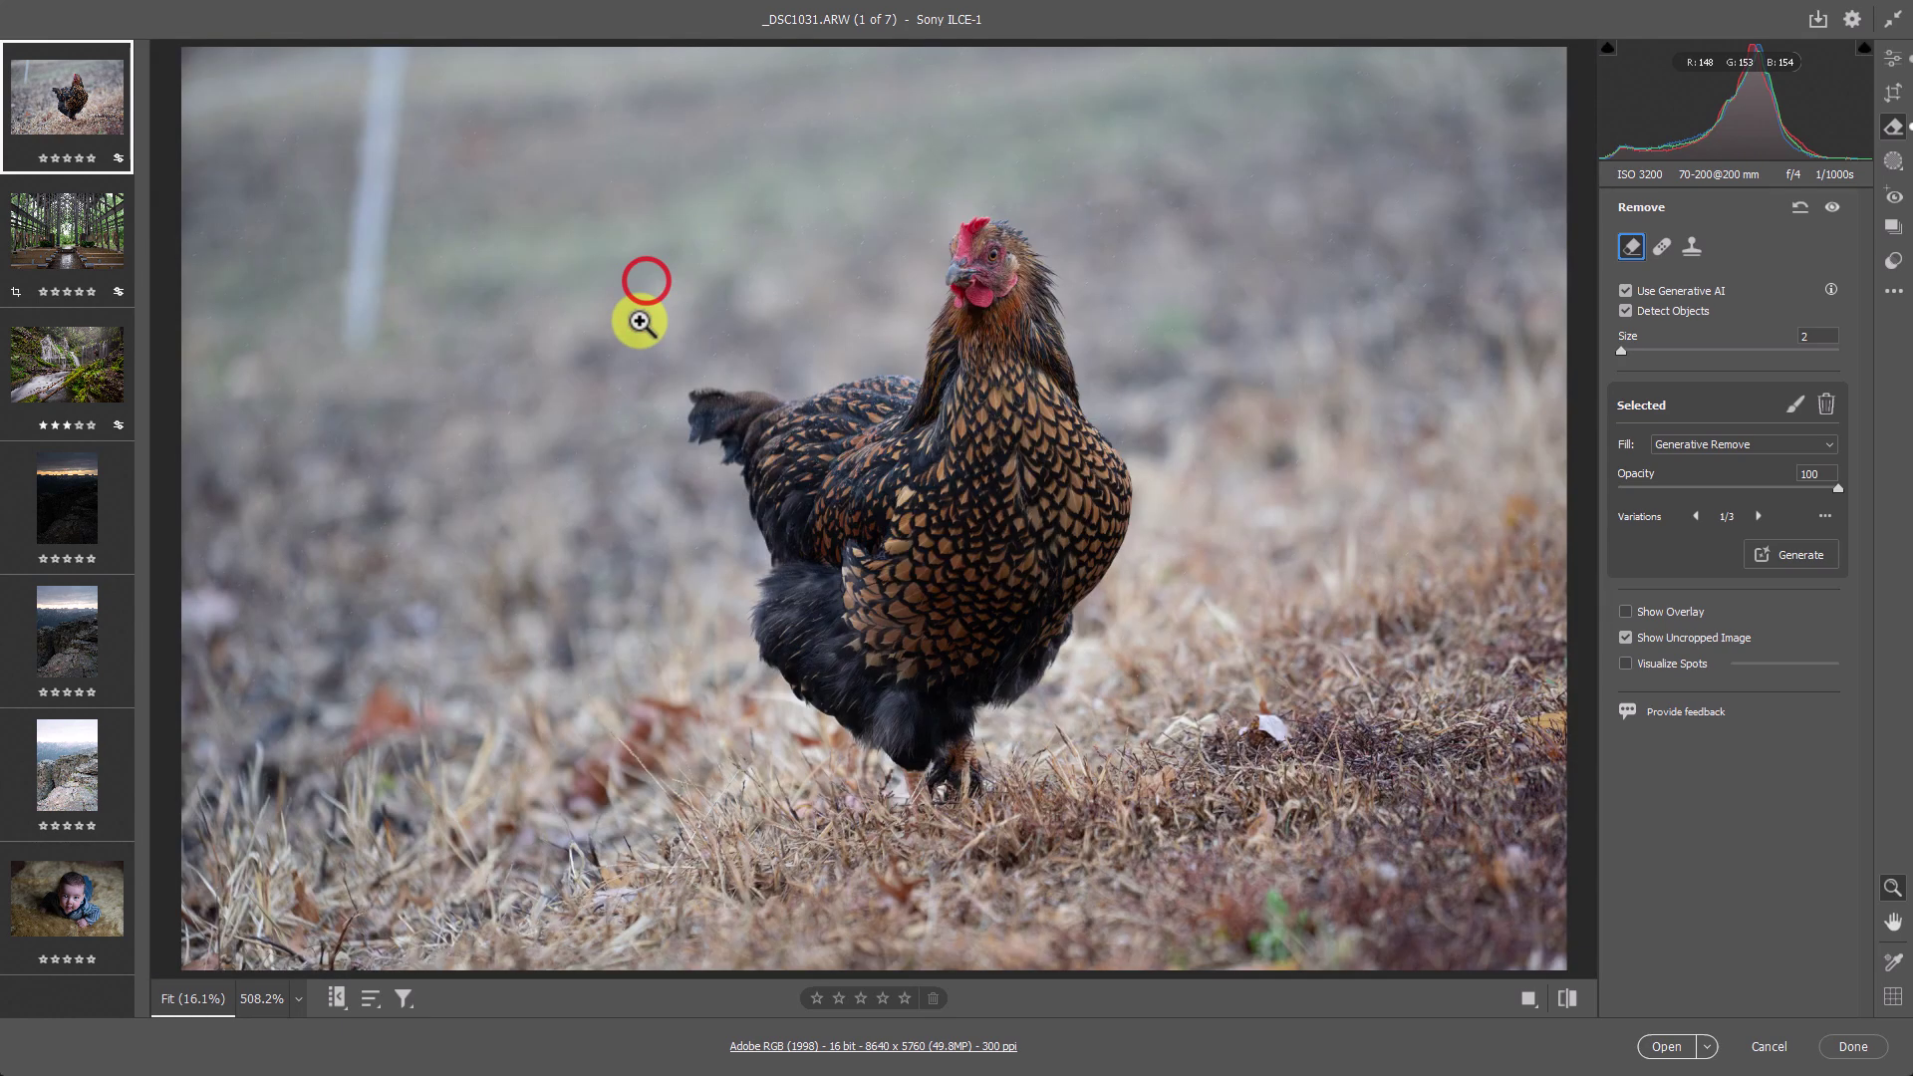
{"action": "left_click_drag", "start_coordinate": [547, 179], "coordinate": [809, 322]}
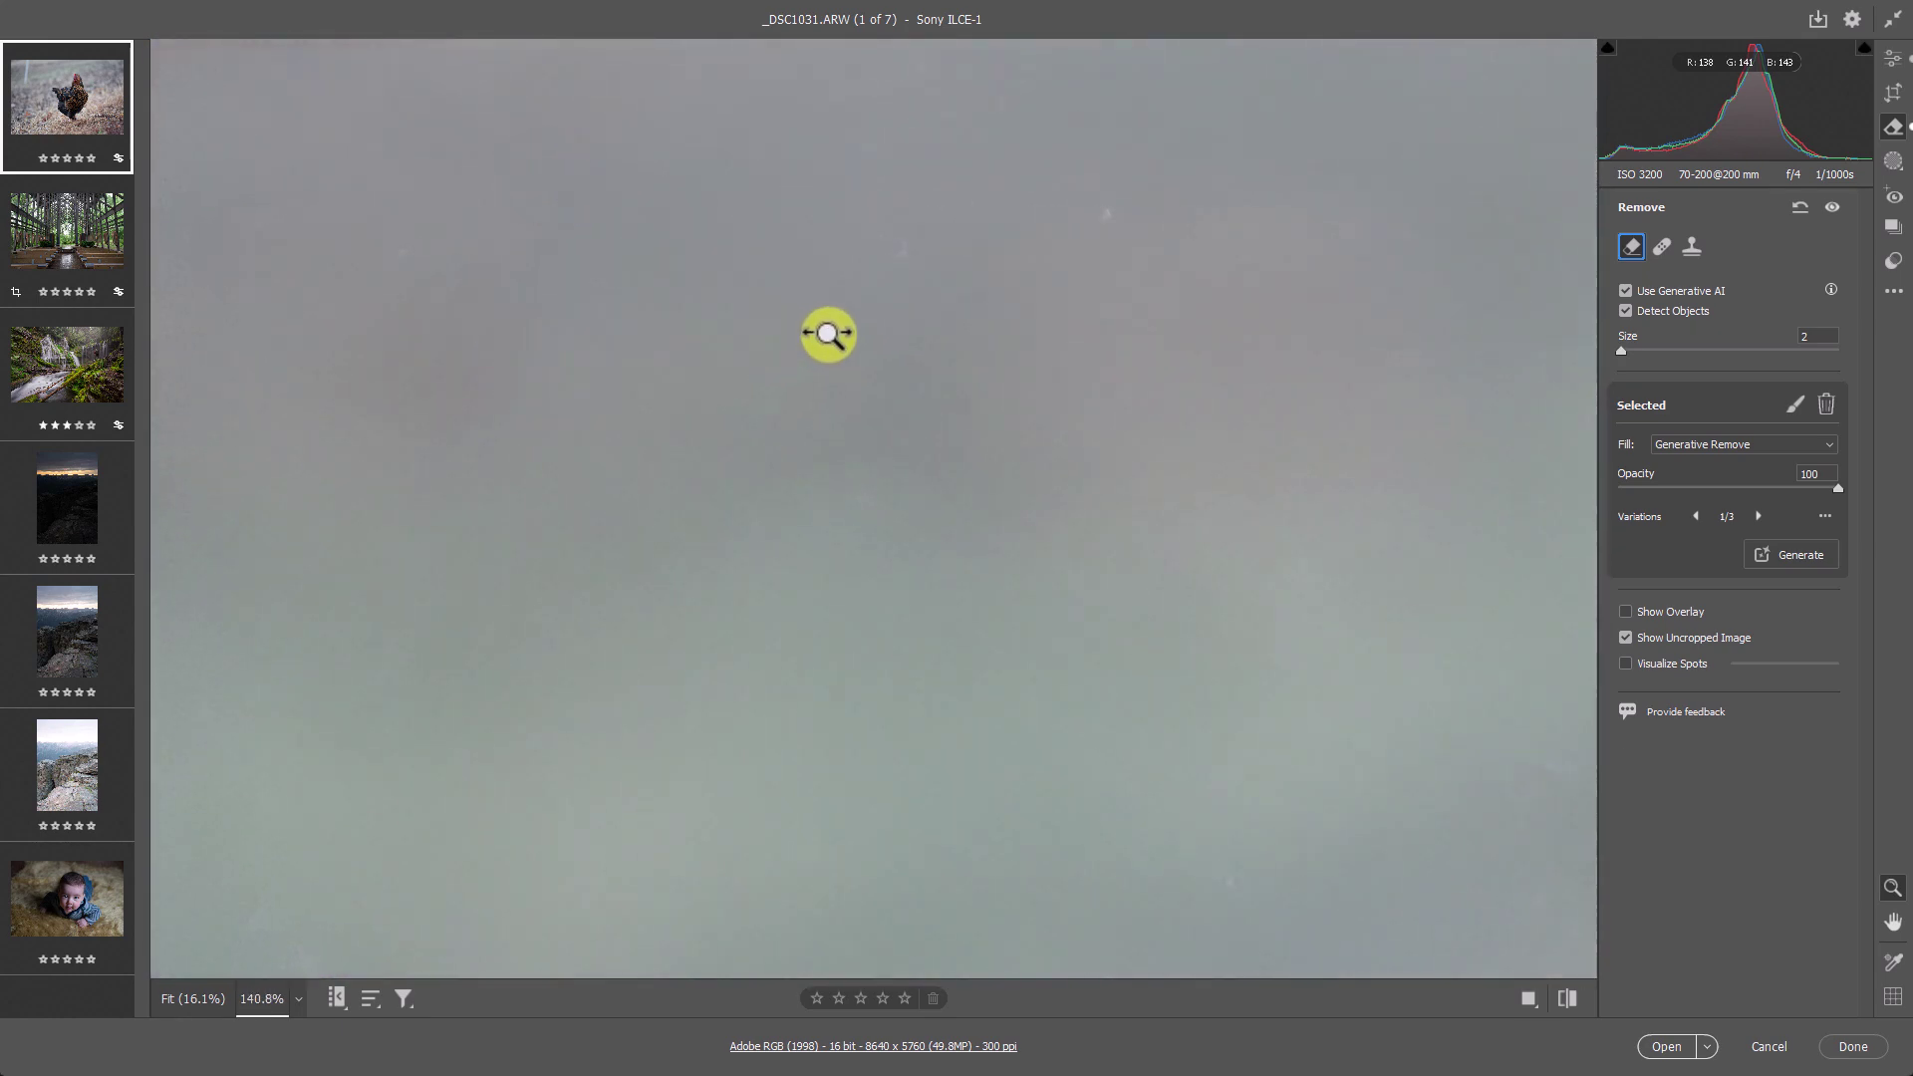
{"action": "left_click_drag", "start_coordinate": [358, 361], "coordinate": [962, 420]}
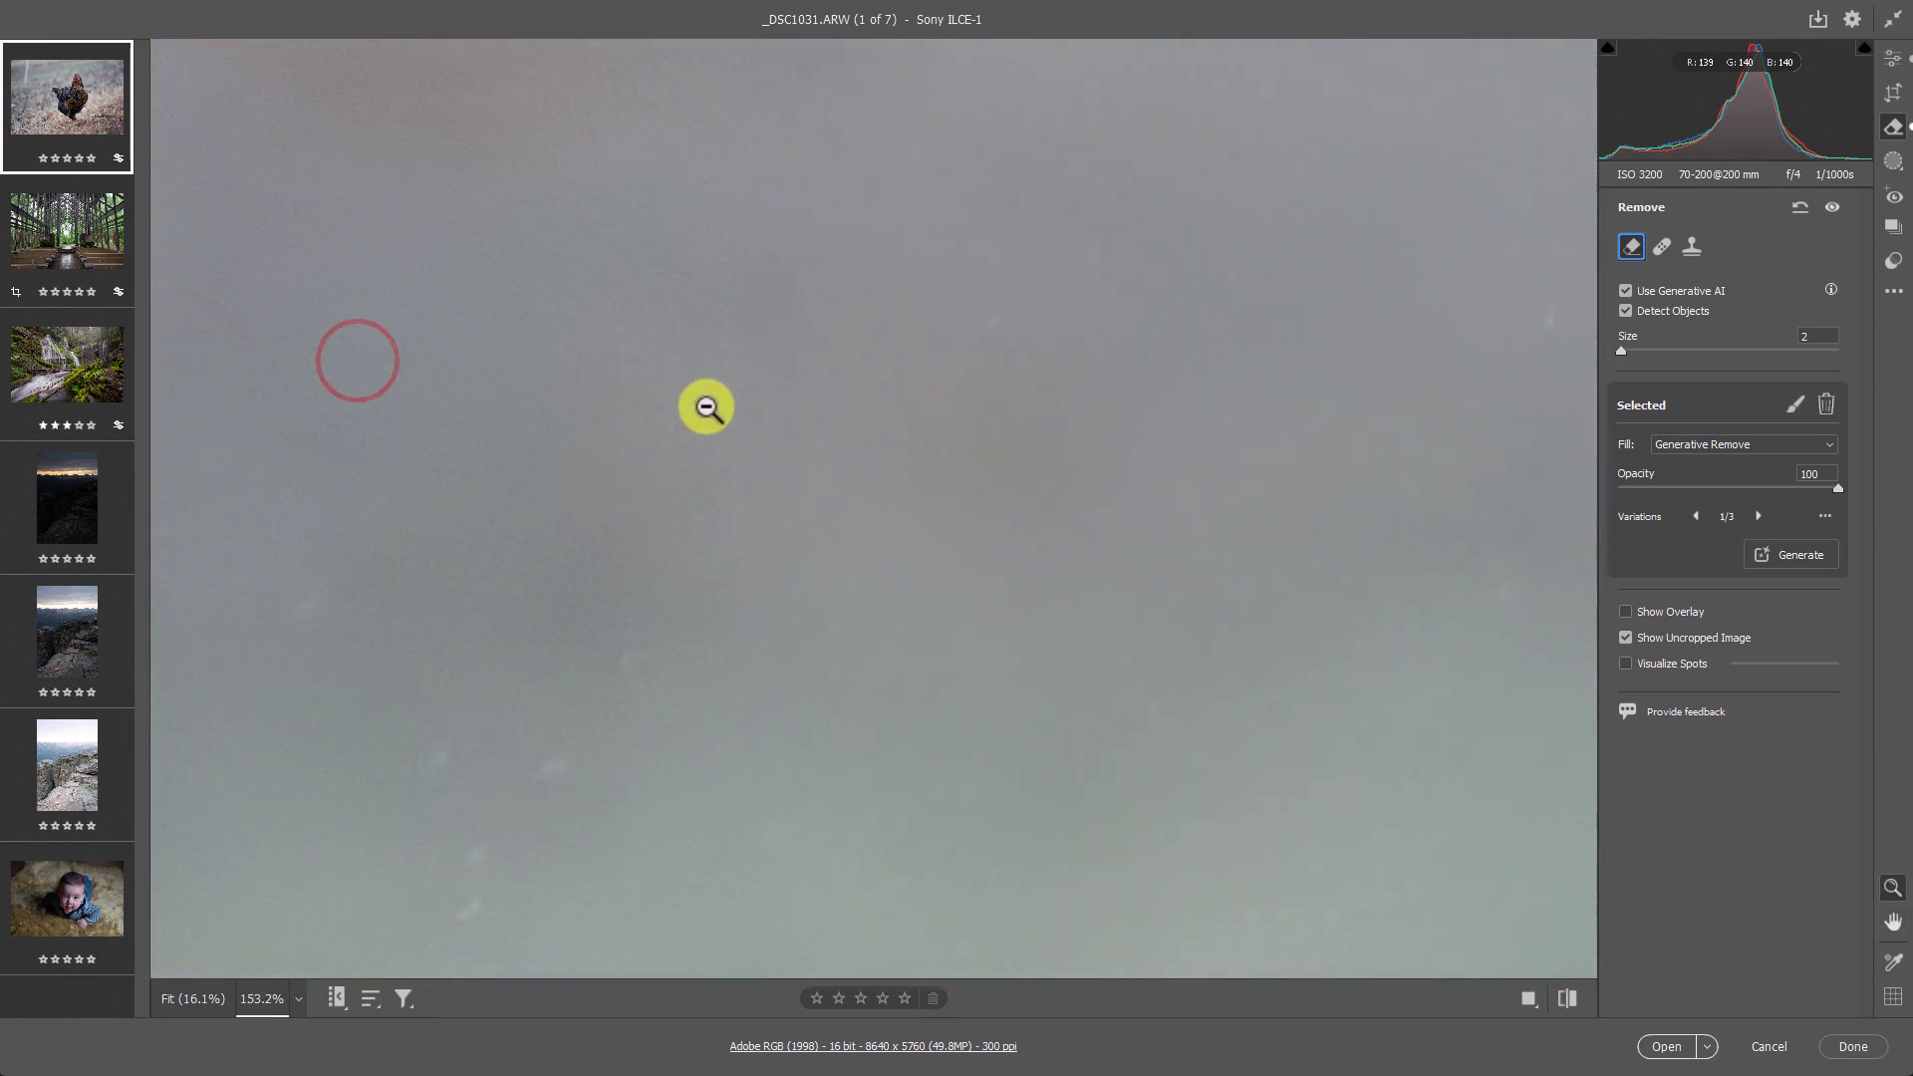
{"action": "left_click_drag", "start_coordinate": [763, 393], "coordinate": [449, 505]}
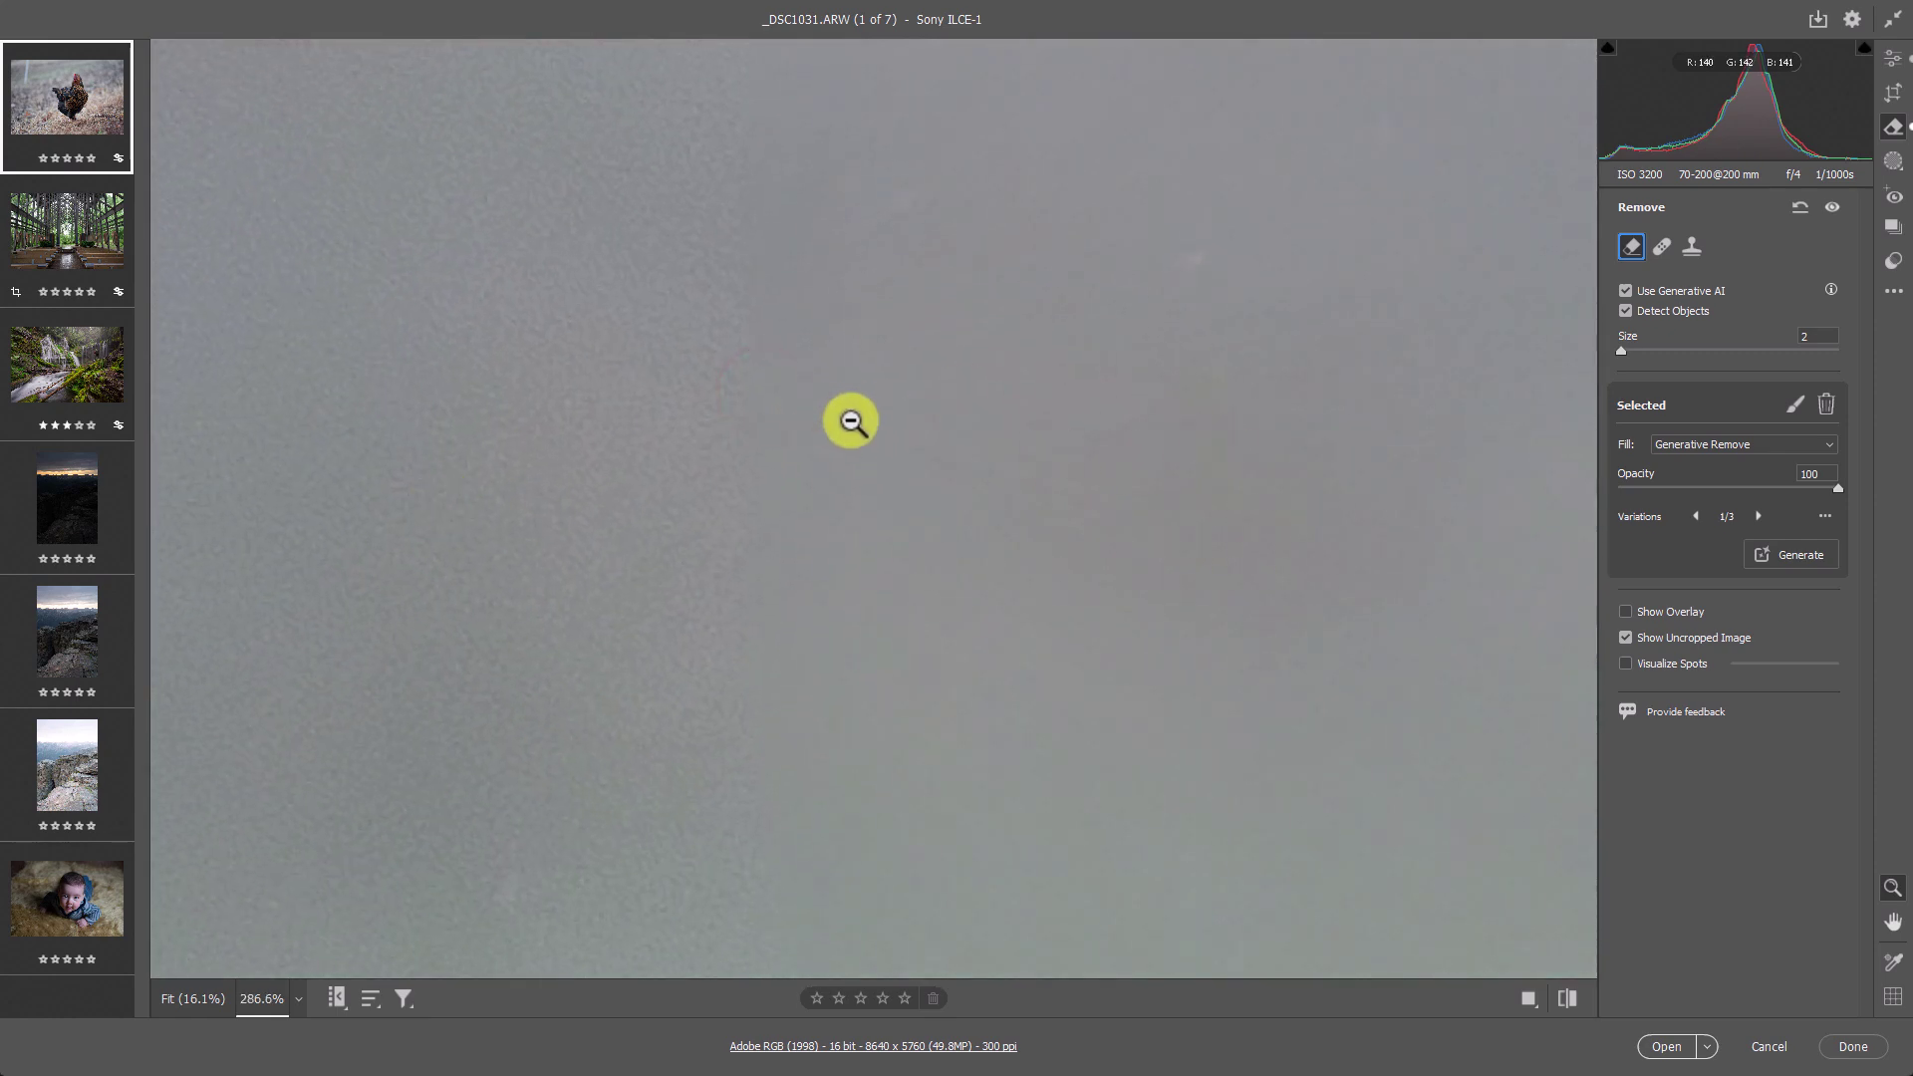
{"action": "right_click", "coordinate": [853, 417]}
{"action": "left_click", "coordinate": [912, 209]}
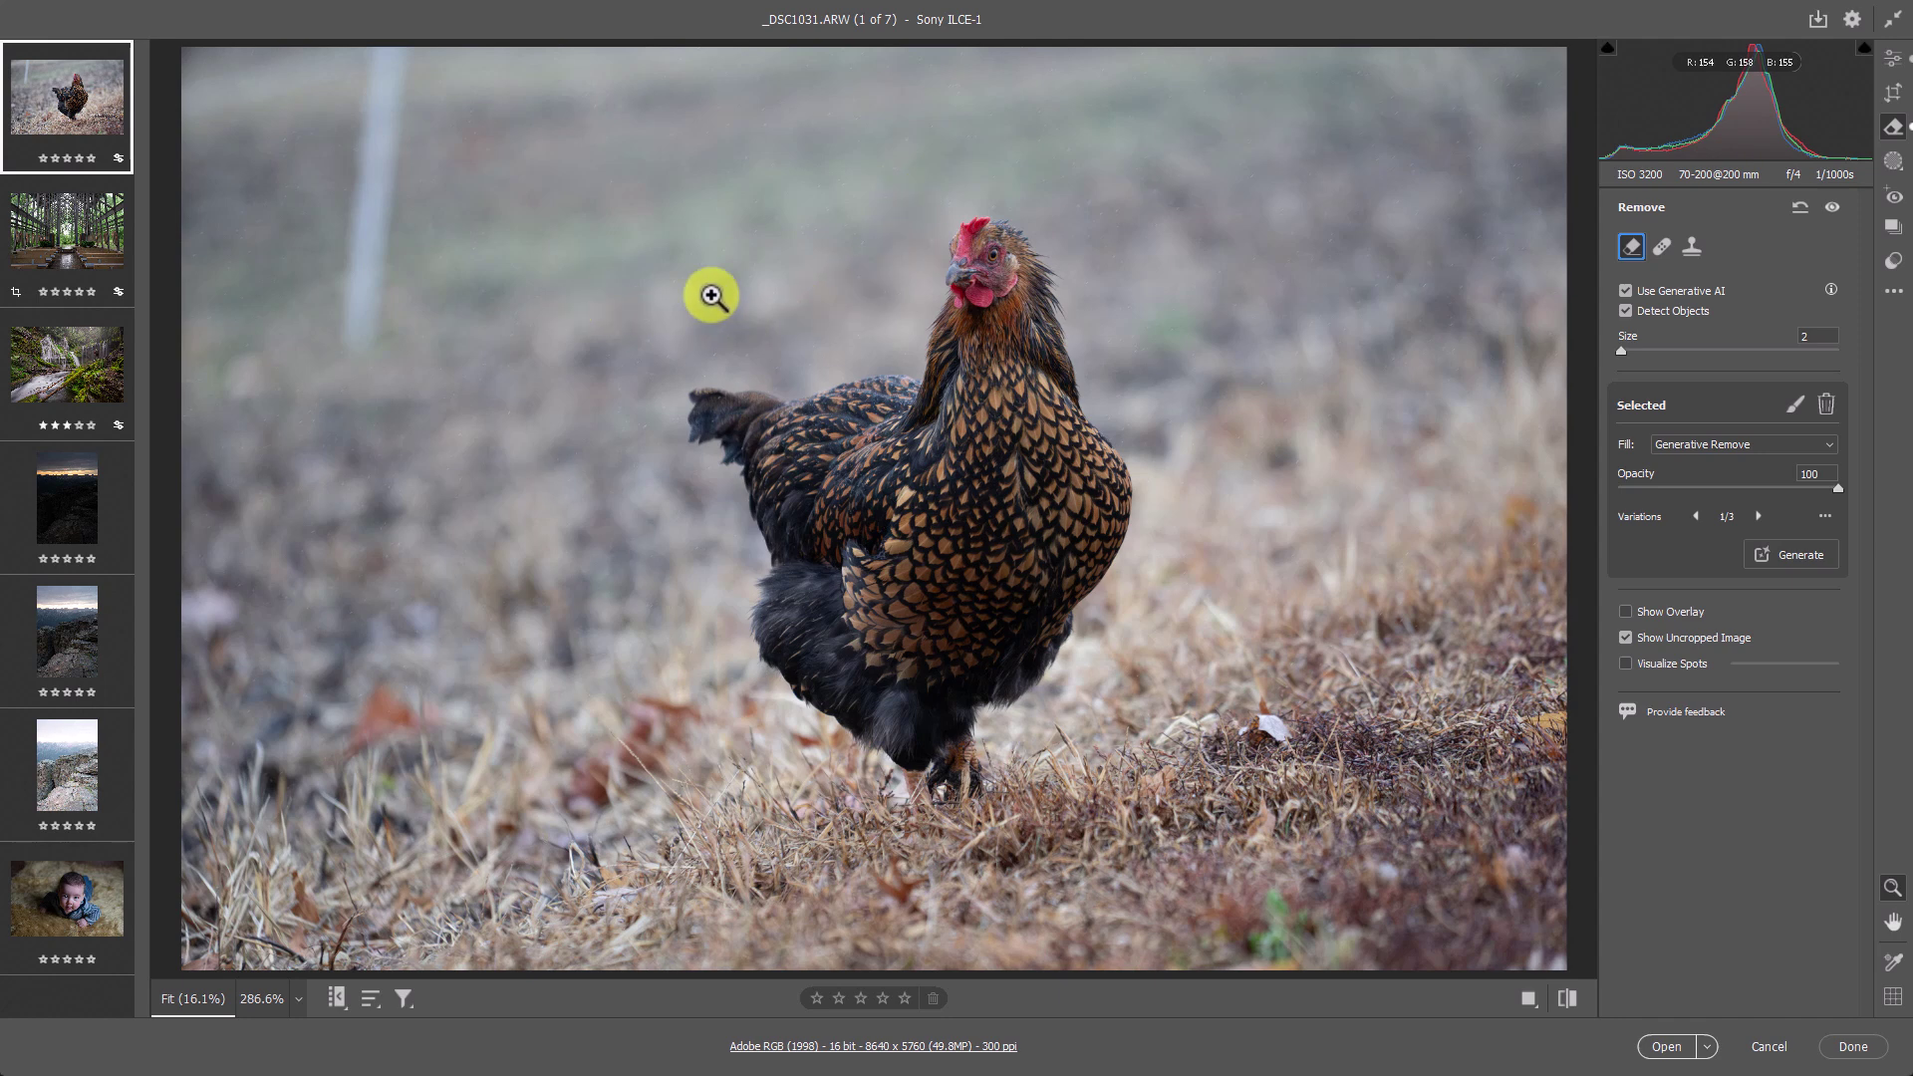
{"action": "left_click", "coordinate": [1625, 311]}
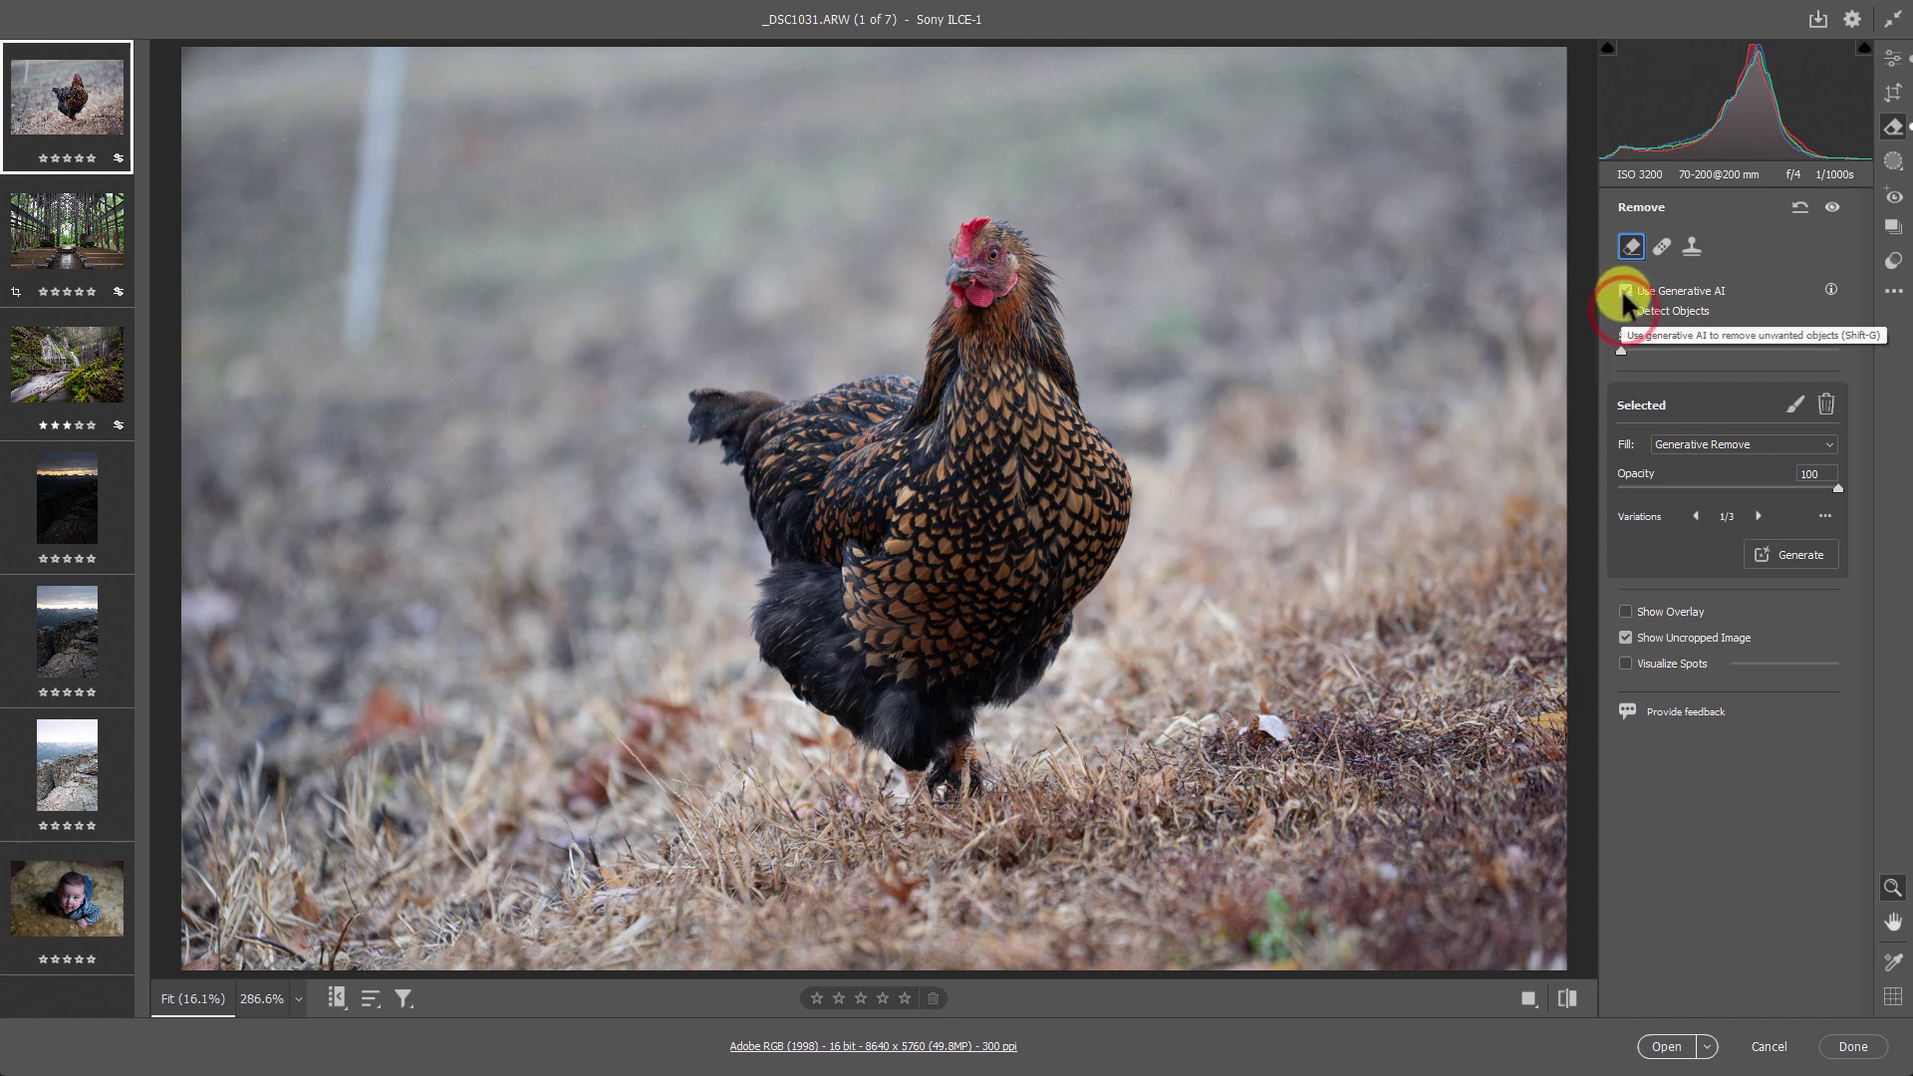
{"action": "left_click", "coordinate": [1624, 290]}
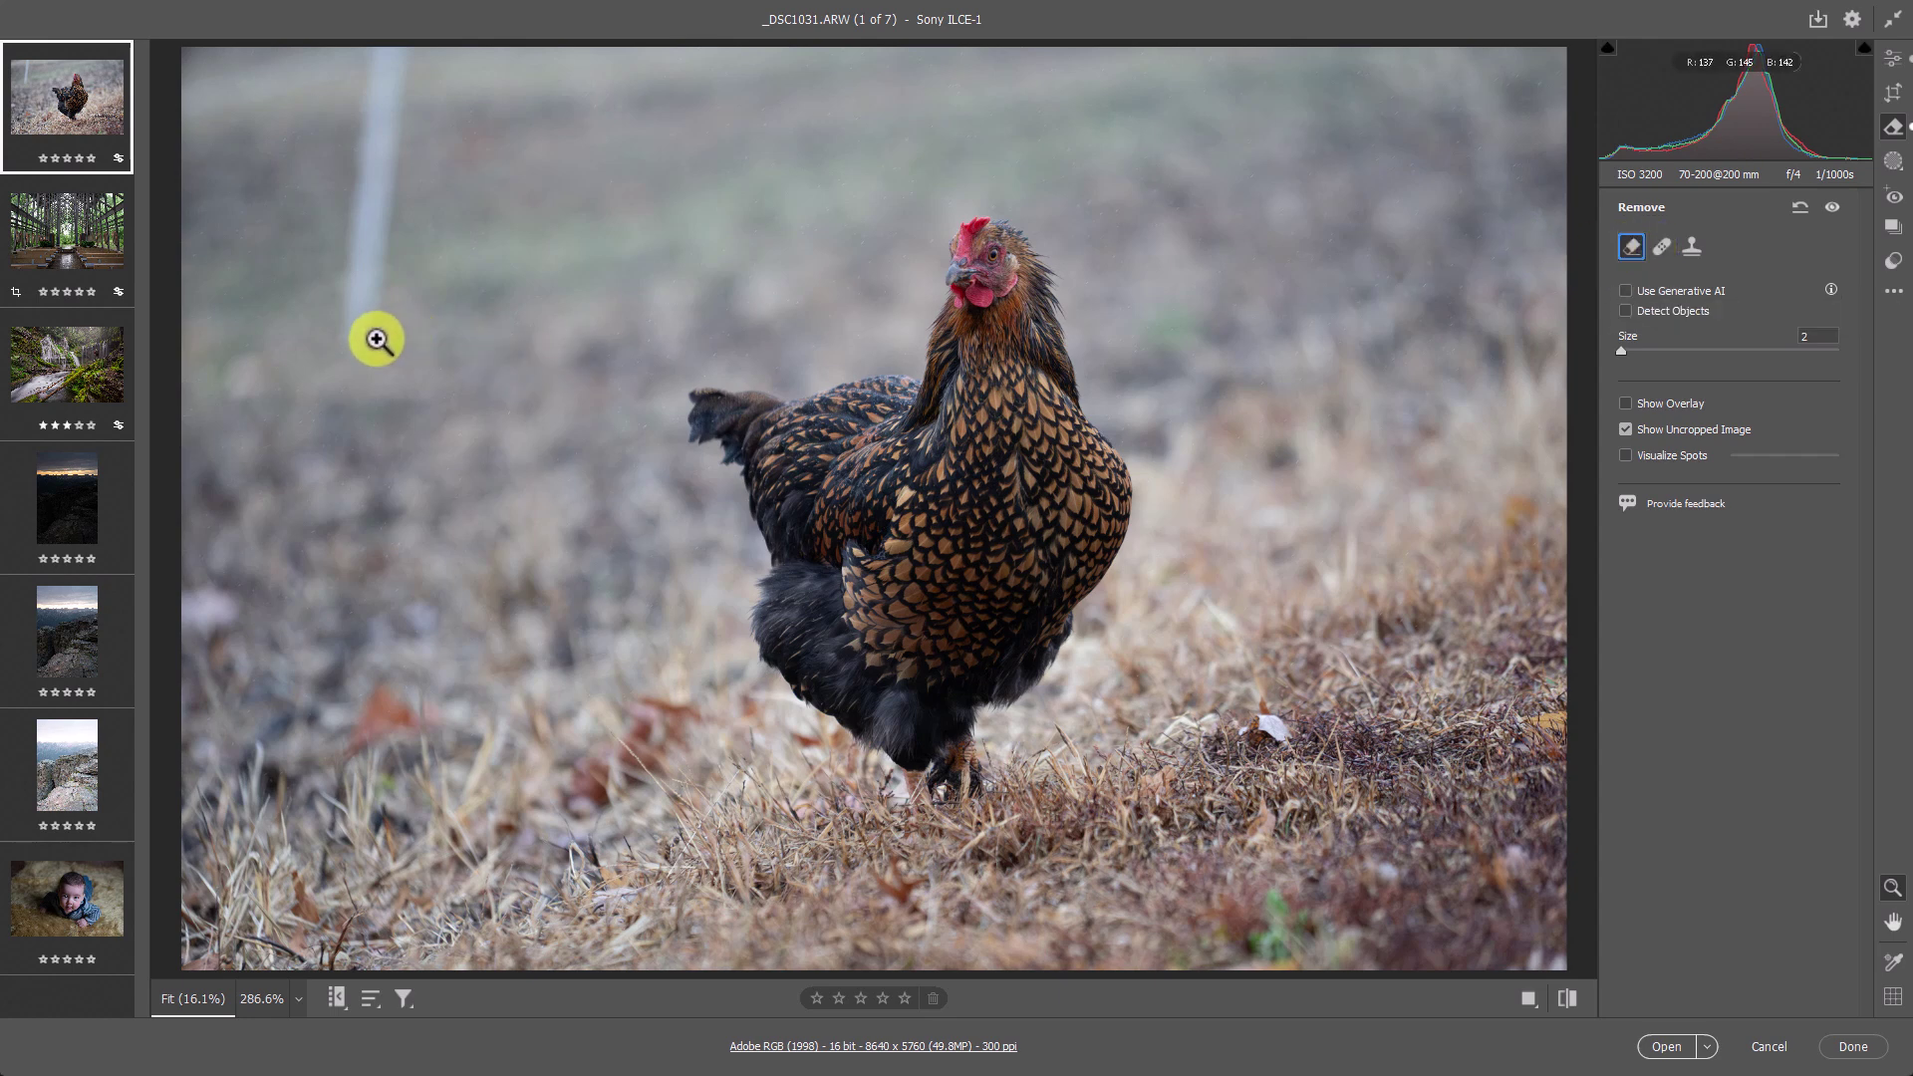
{"action": "left_click", "coordinate": [1892, 885]}
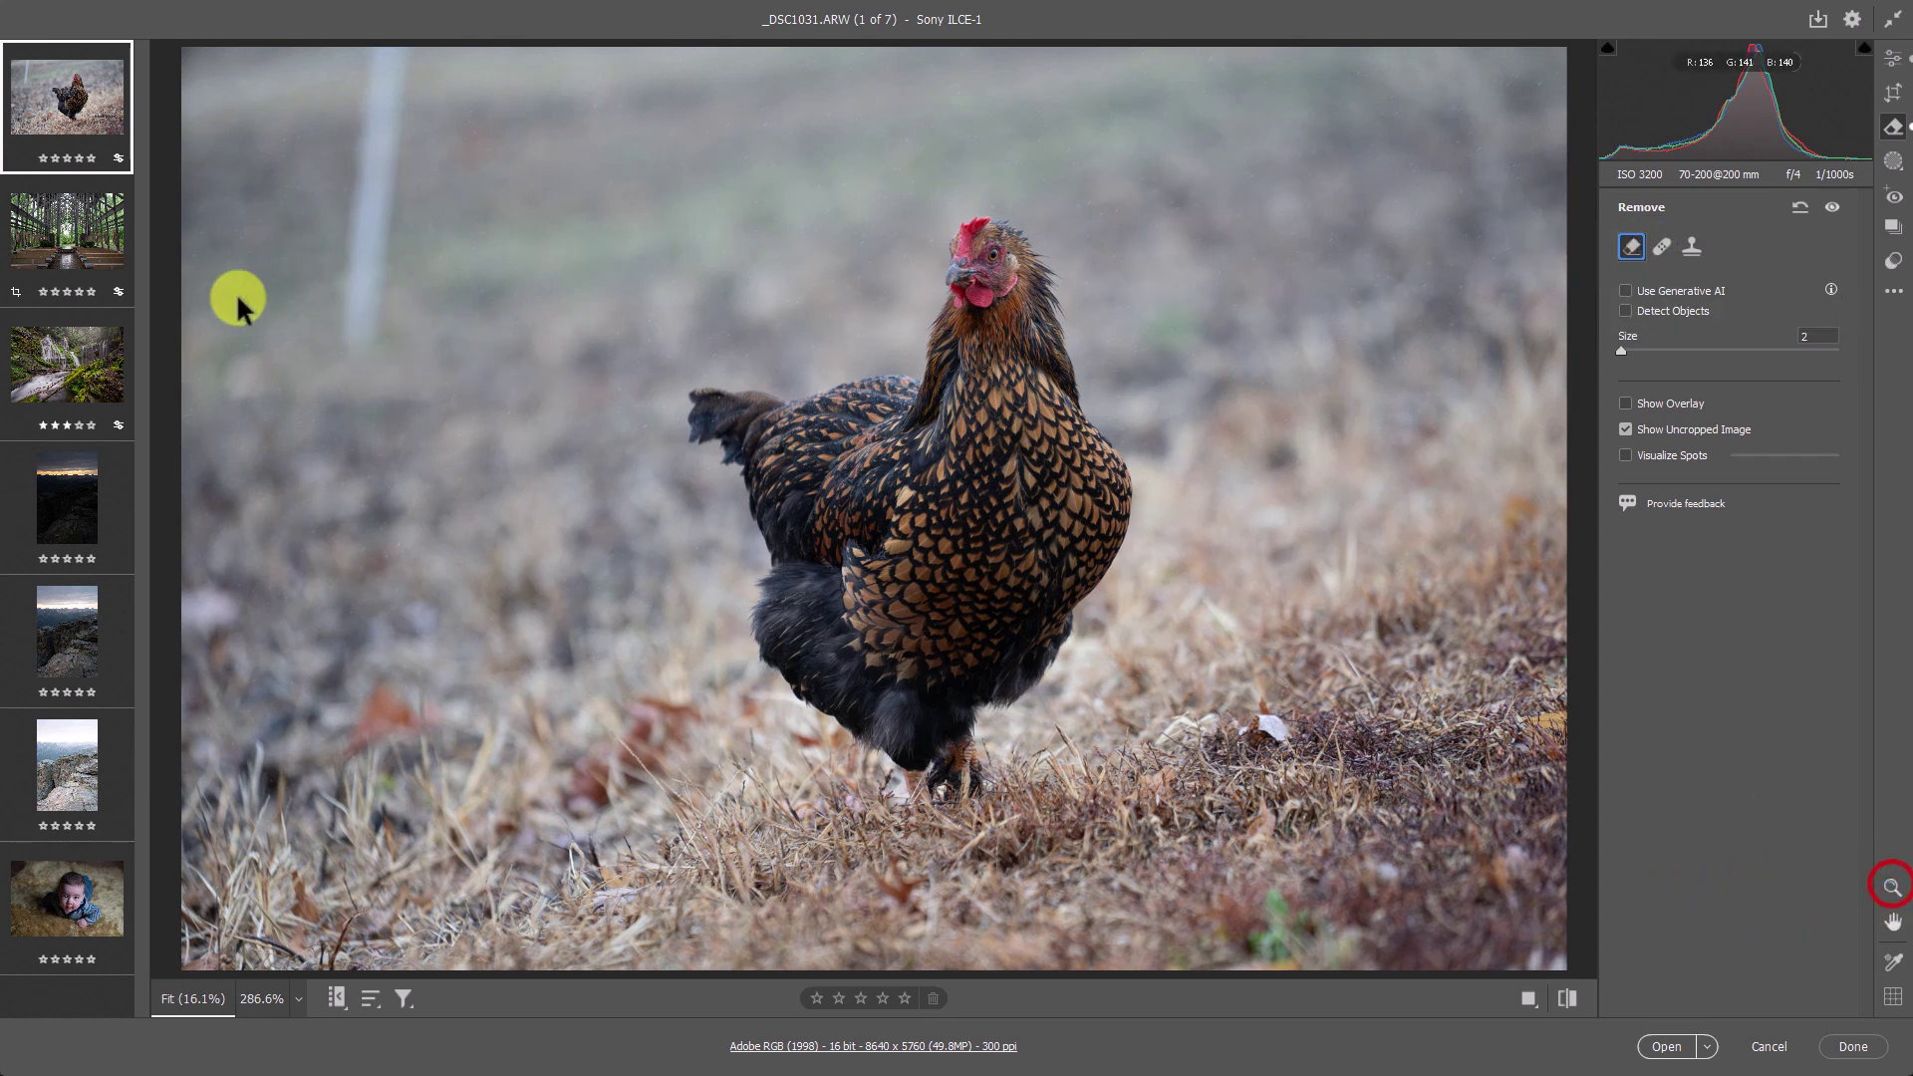
{"action": "key", "text": "bracketright"}
{"action": "key", "text": "bracketright"}
{"action": "key", "text": "bracketright"}
{"action": "key", "text": "bracketright"}
{"action": "key", "text": "bracketright"}
{"action": "key", "text": "bracketright"}
{"action": "mouse_move", "coordinate": [351, 332]}
{"action": "left_mouse_down"}
{"action": "mouse_move", "coordinate": [376, 81]}
{"action": "mouse_move", "coordinate": [389, 116]}
{"action": "left_mouse_up"}
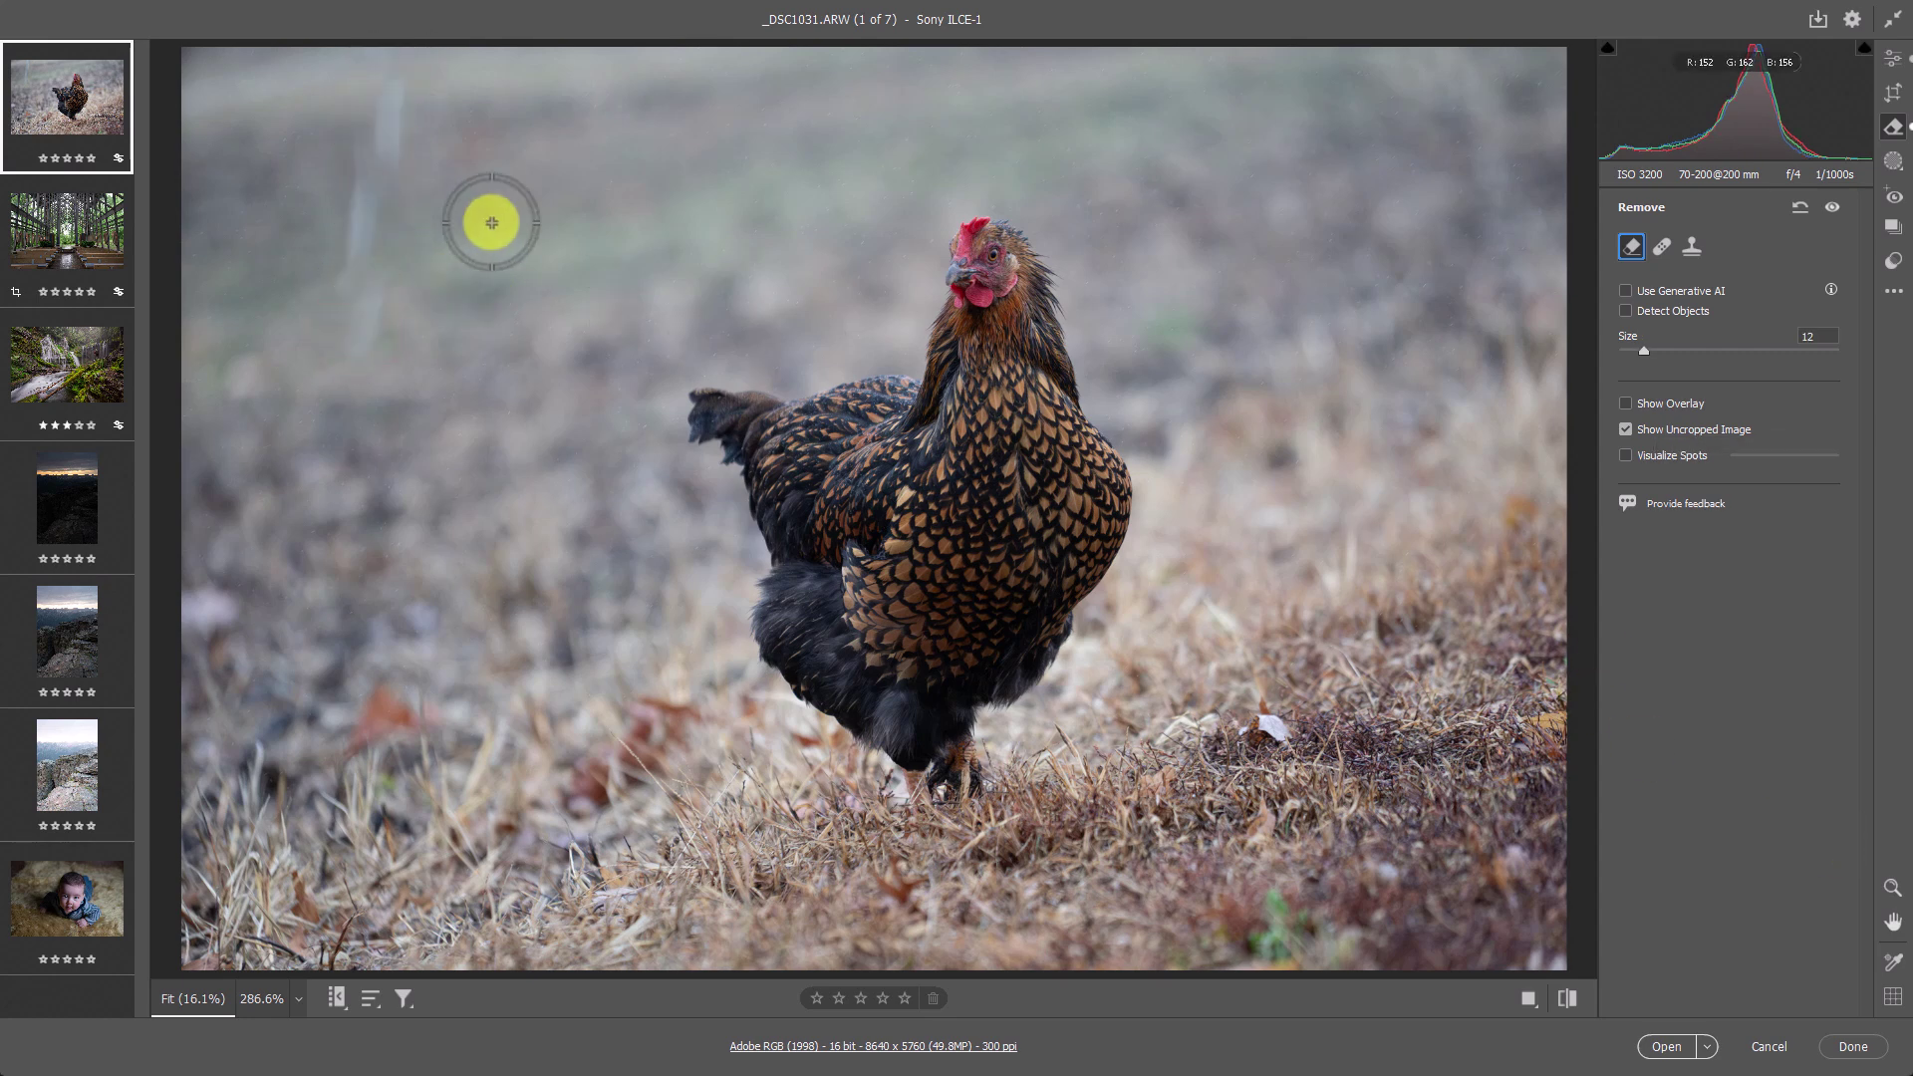
{"action": "mouse_move", "coordinate": [365, 194]}
{"action": "left_mouse_down"}
{"action": "mouse_move", "coordinate": [345, 302]}
{"action": "mouse_move", "coordinate": [363, 343]}
{"action": "mouse_move", "coordinate": [375, 247]}
{"action": "left_mouse_up"}
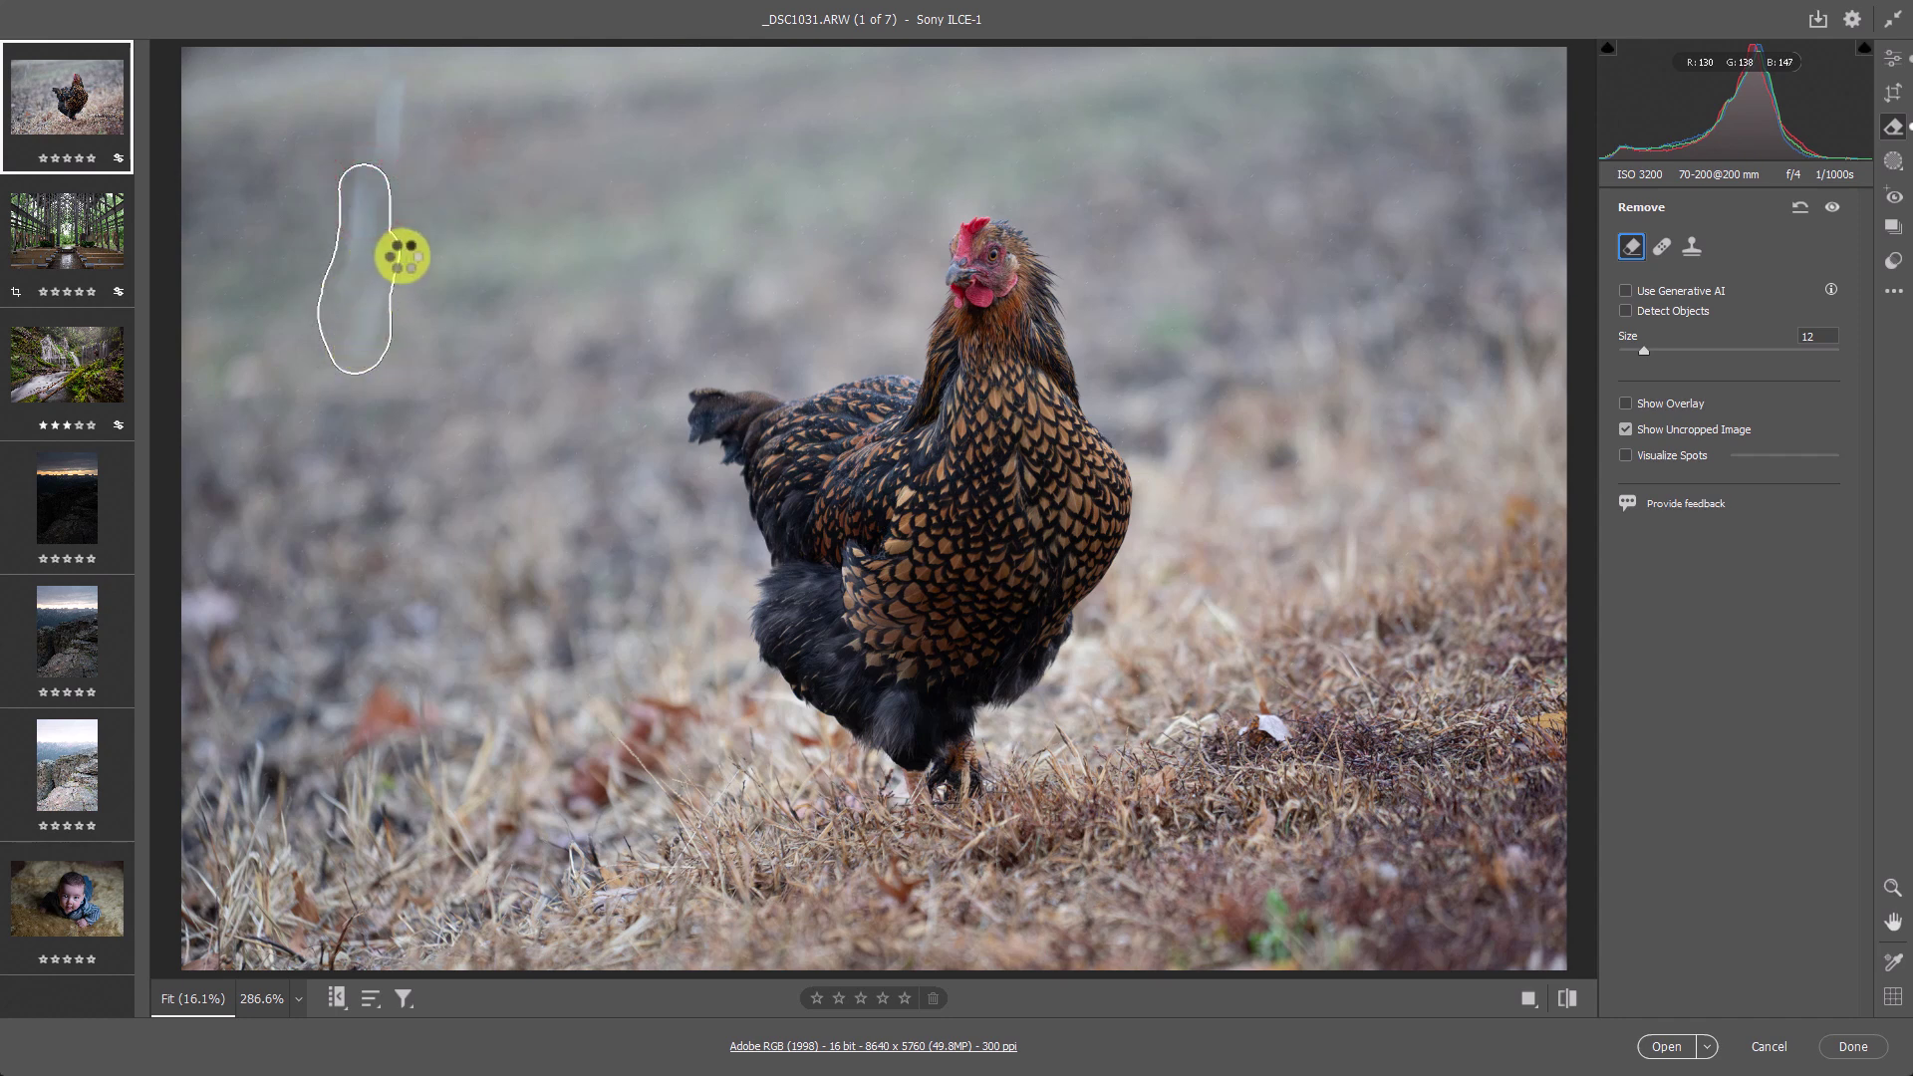
{"action": "mouse_move", "coordinate": [379, 157]}
{"action": "left_mouse_down"}
{"action": "mouse_move", "coordinate": [388, 120]}
{"action": "mouse_move", "coordinate": [382, 152]}
{"action": "left_mouse_up"}
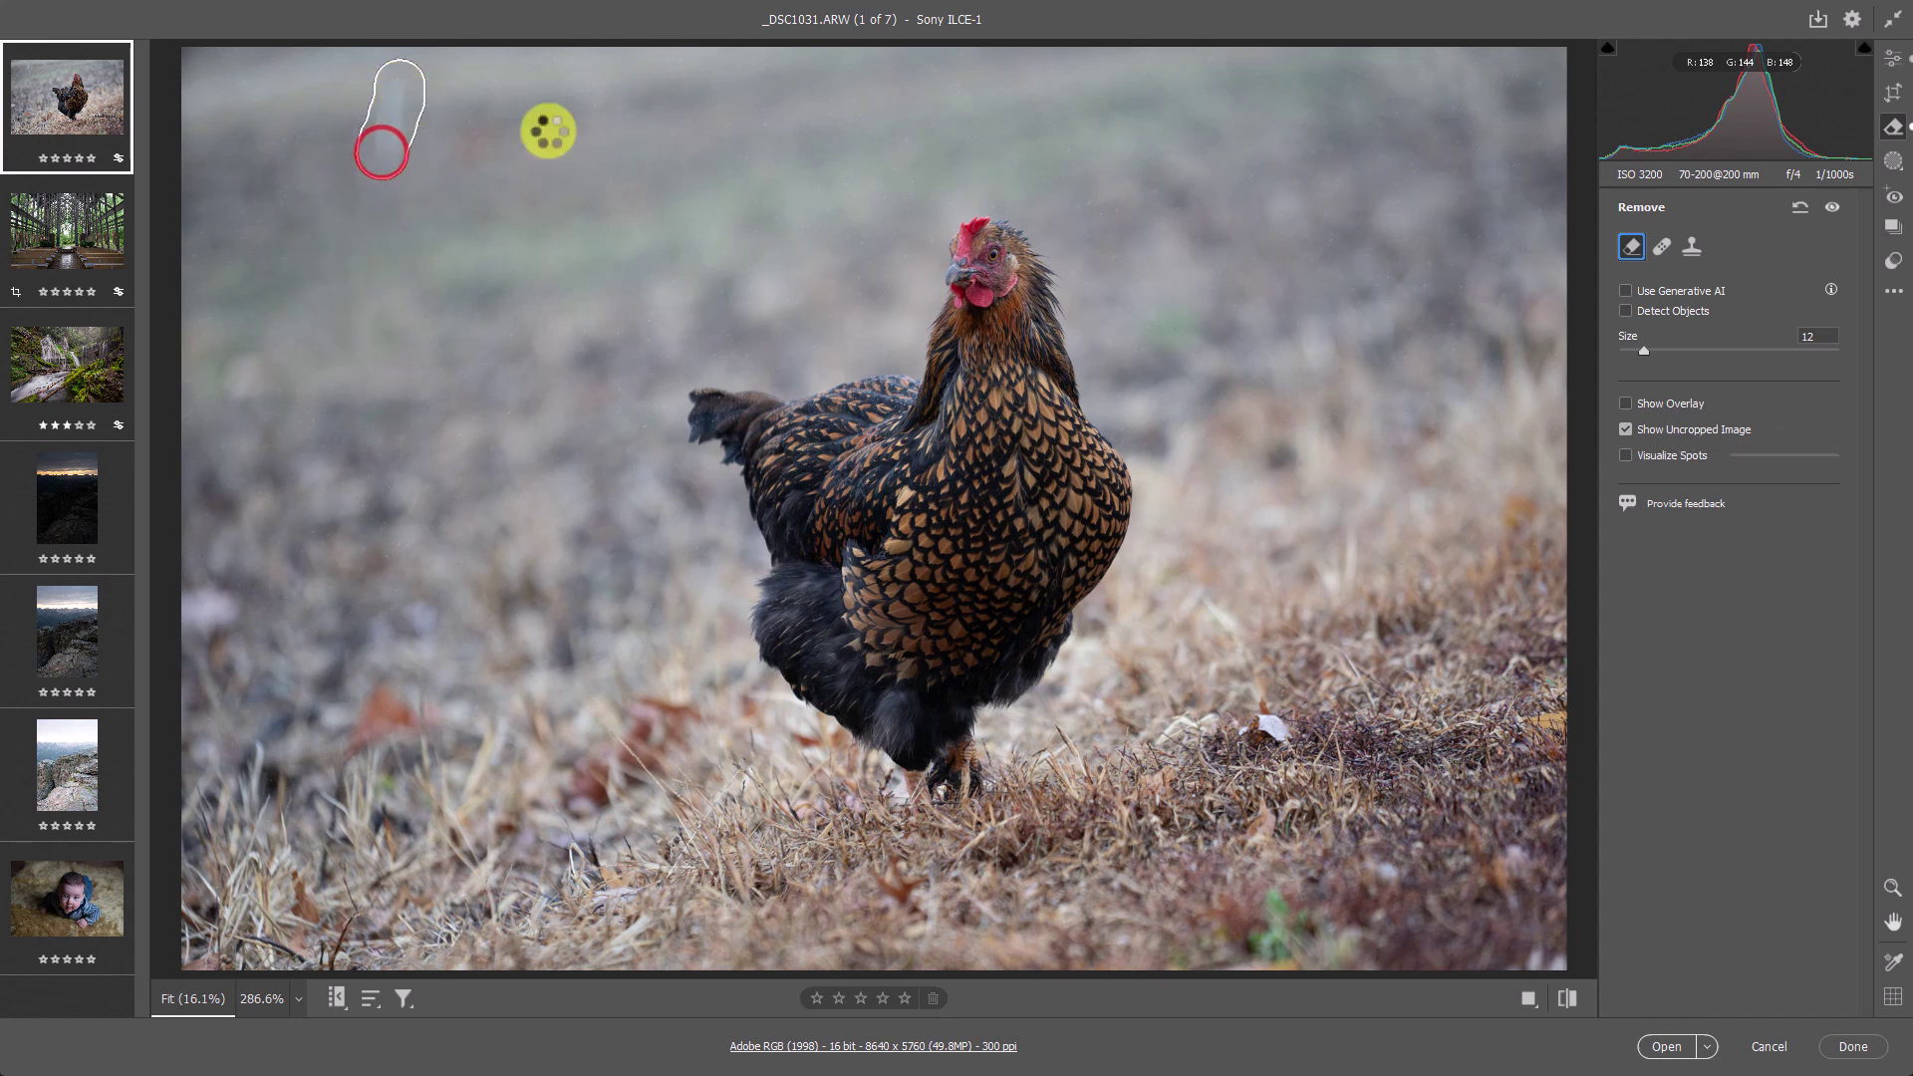
{"action": "left_click", "coordinate": [1892, 888]}
{"action": "left_click_drag", "start_coordinate": [310, 122], "coordinate": [615, 218]}
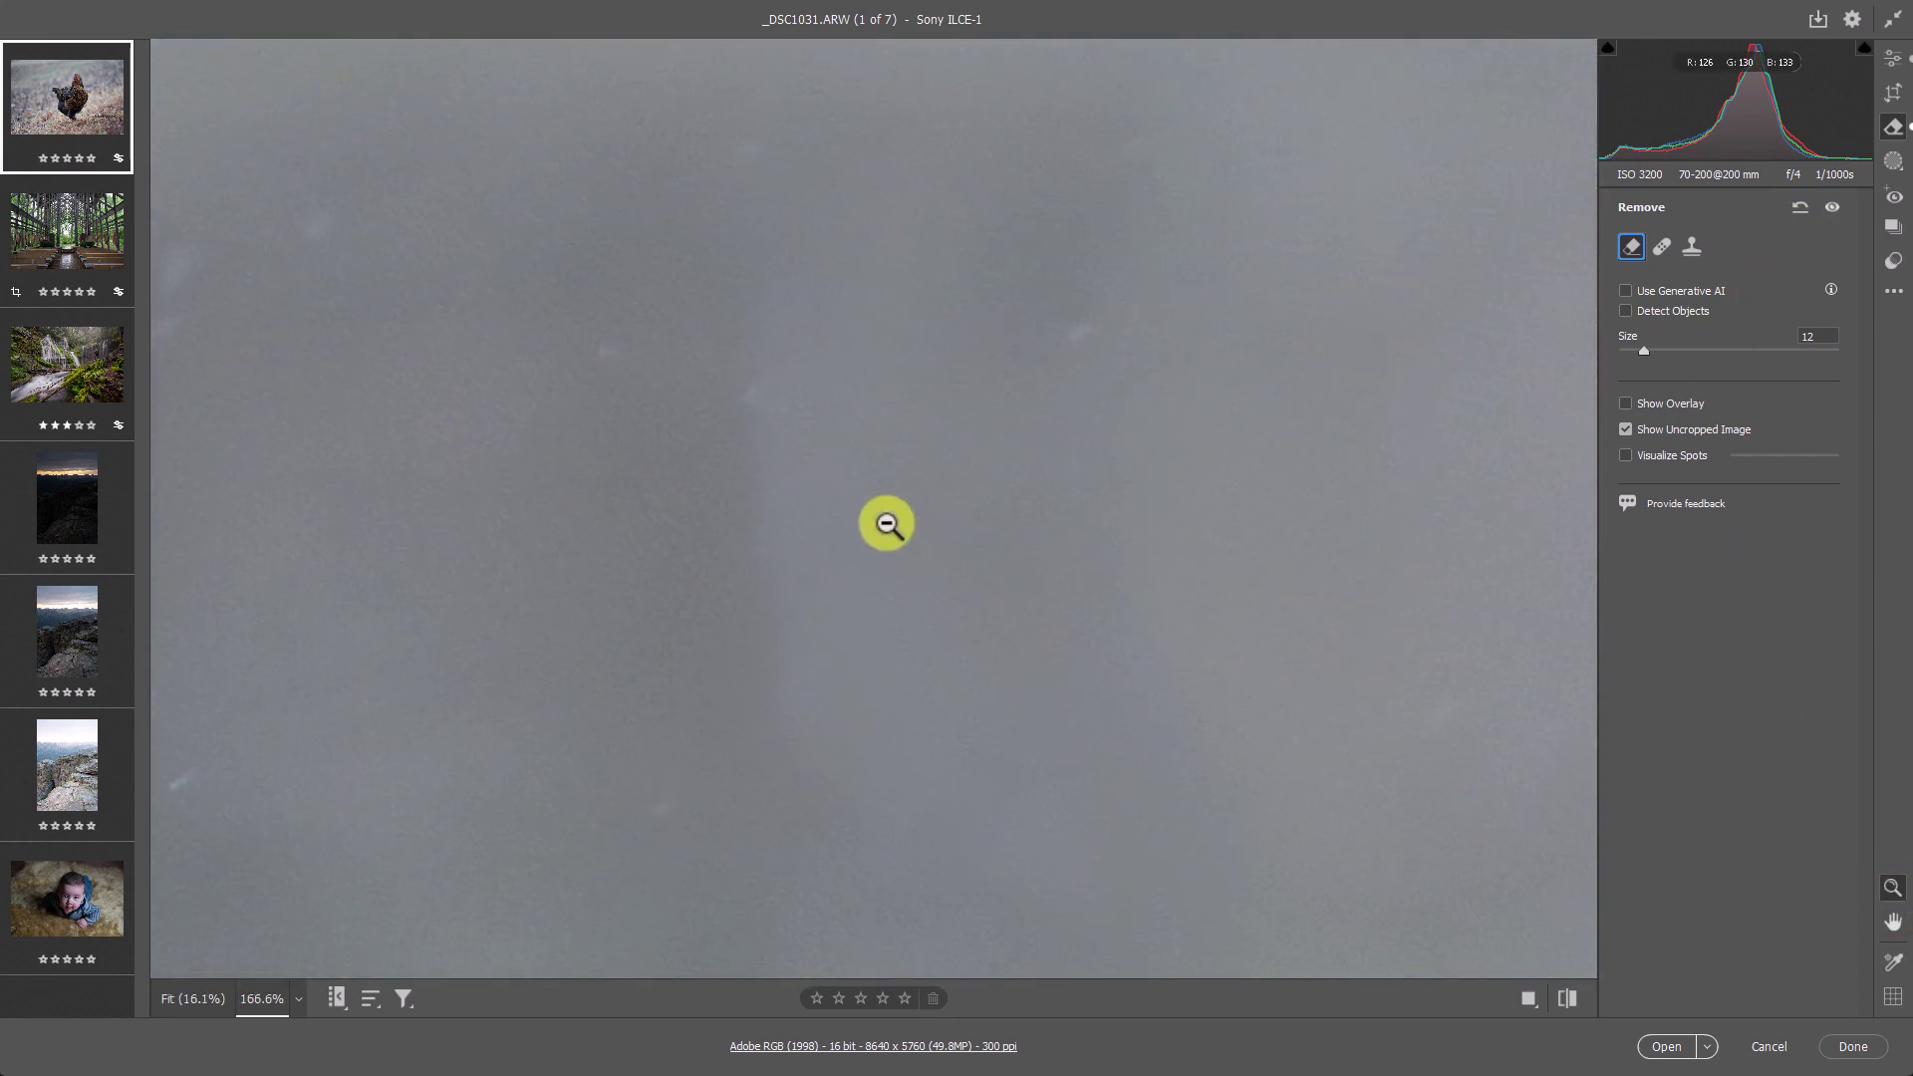
{"action": "key", "text": "h"}
{"action": "left_click_drag", "start_coordinate": [953, 551], "coordinate": [739, 212]}
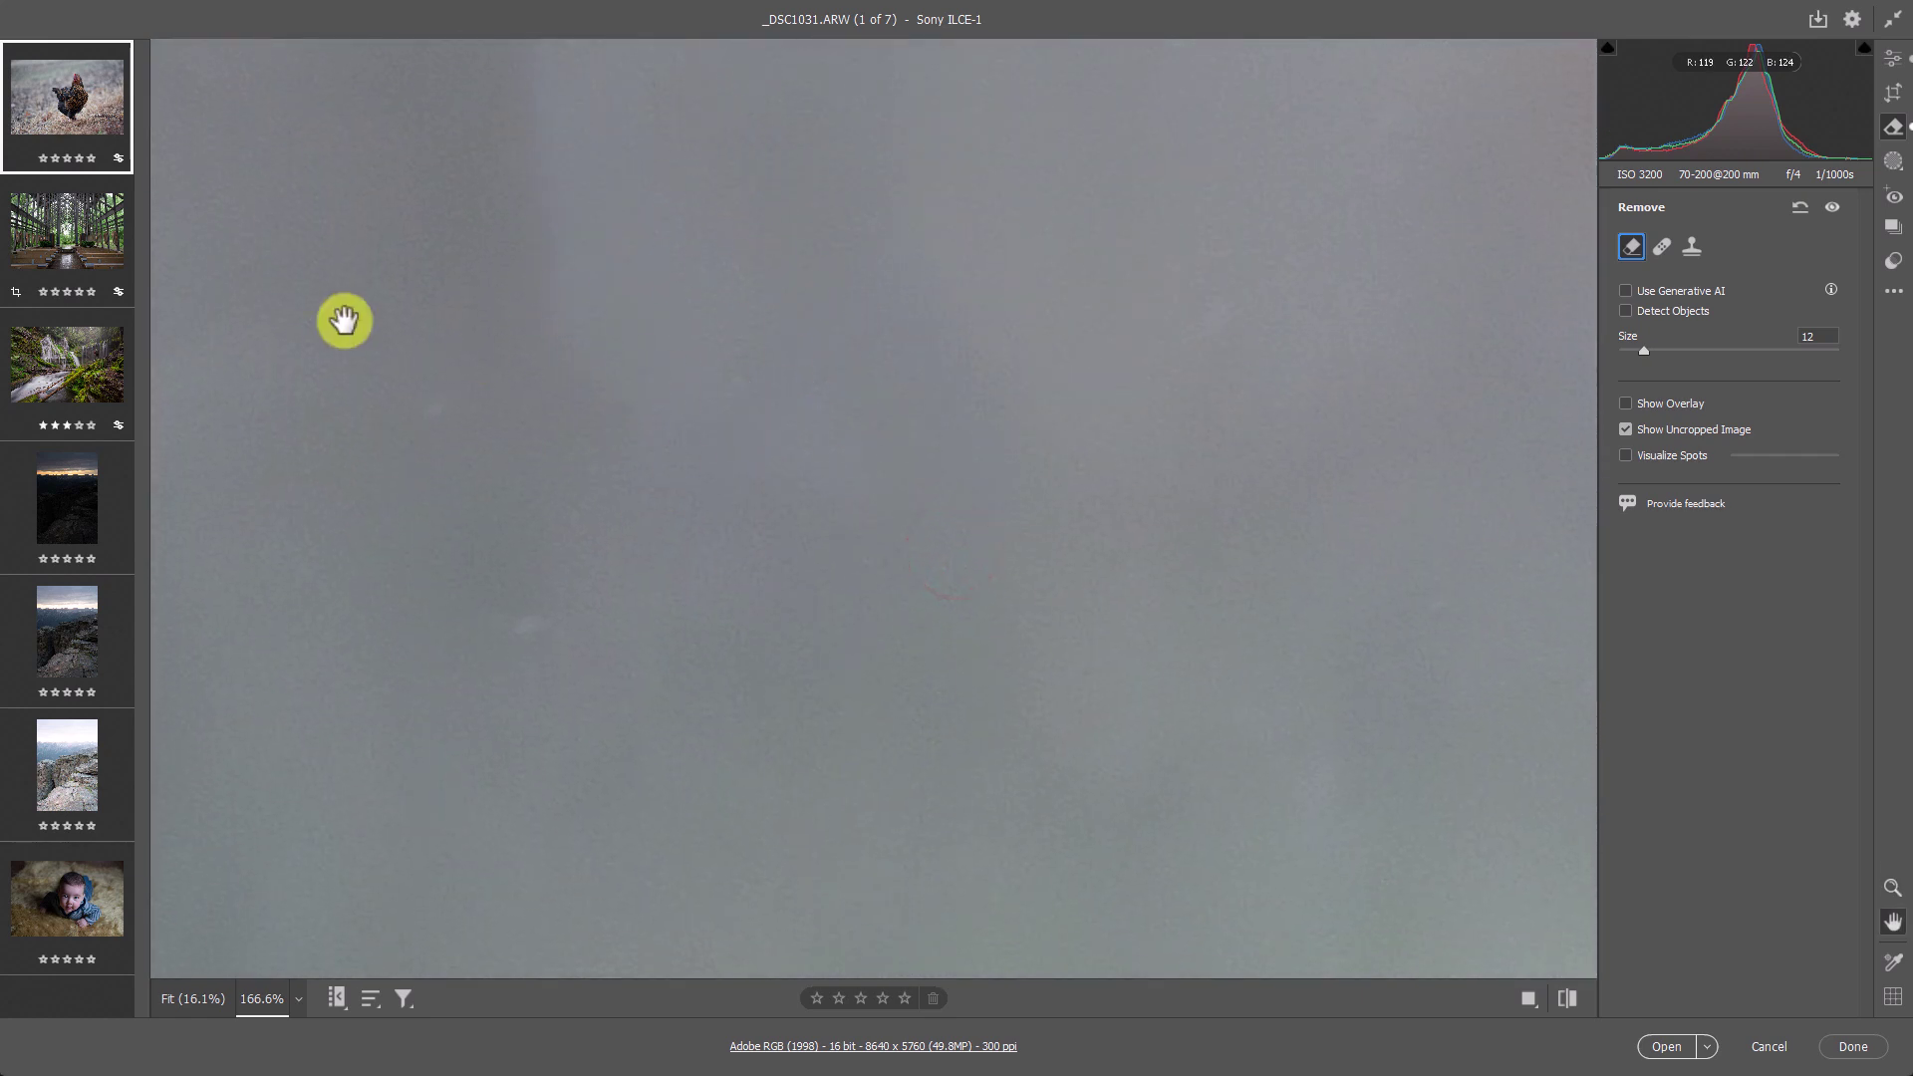
{"action": "left_click", "coordinate": [504, 337]}
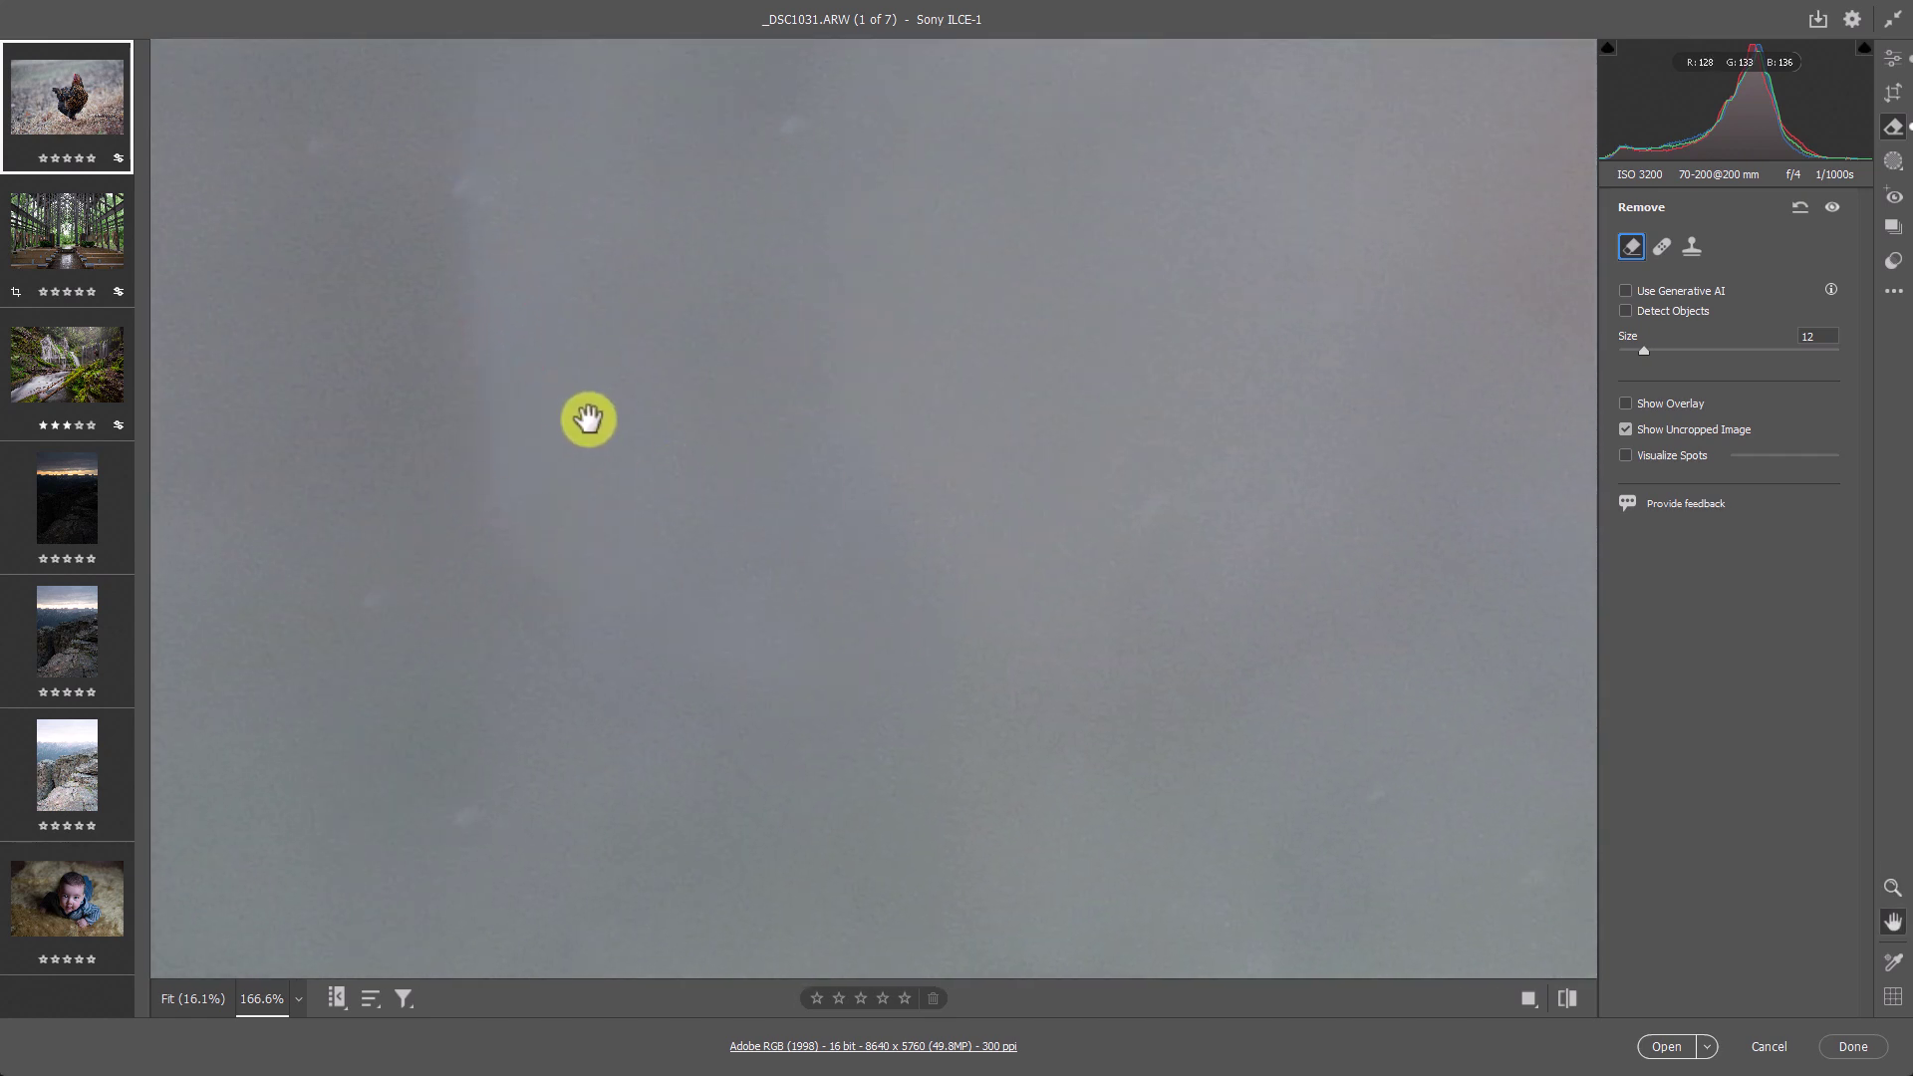
{"action": "left_click_drag", "start_coordinate": [588, 419], "coordinate": [819, 697]}
{"action": "right_click", "coordinate": [824, 416]}
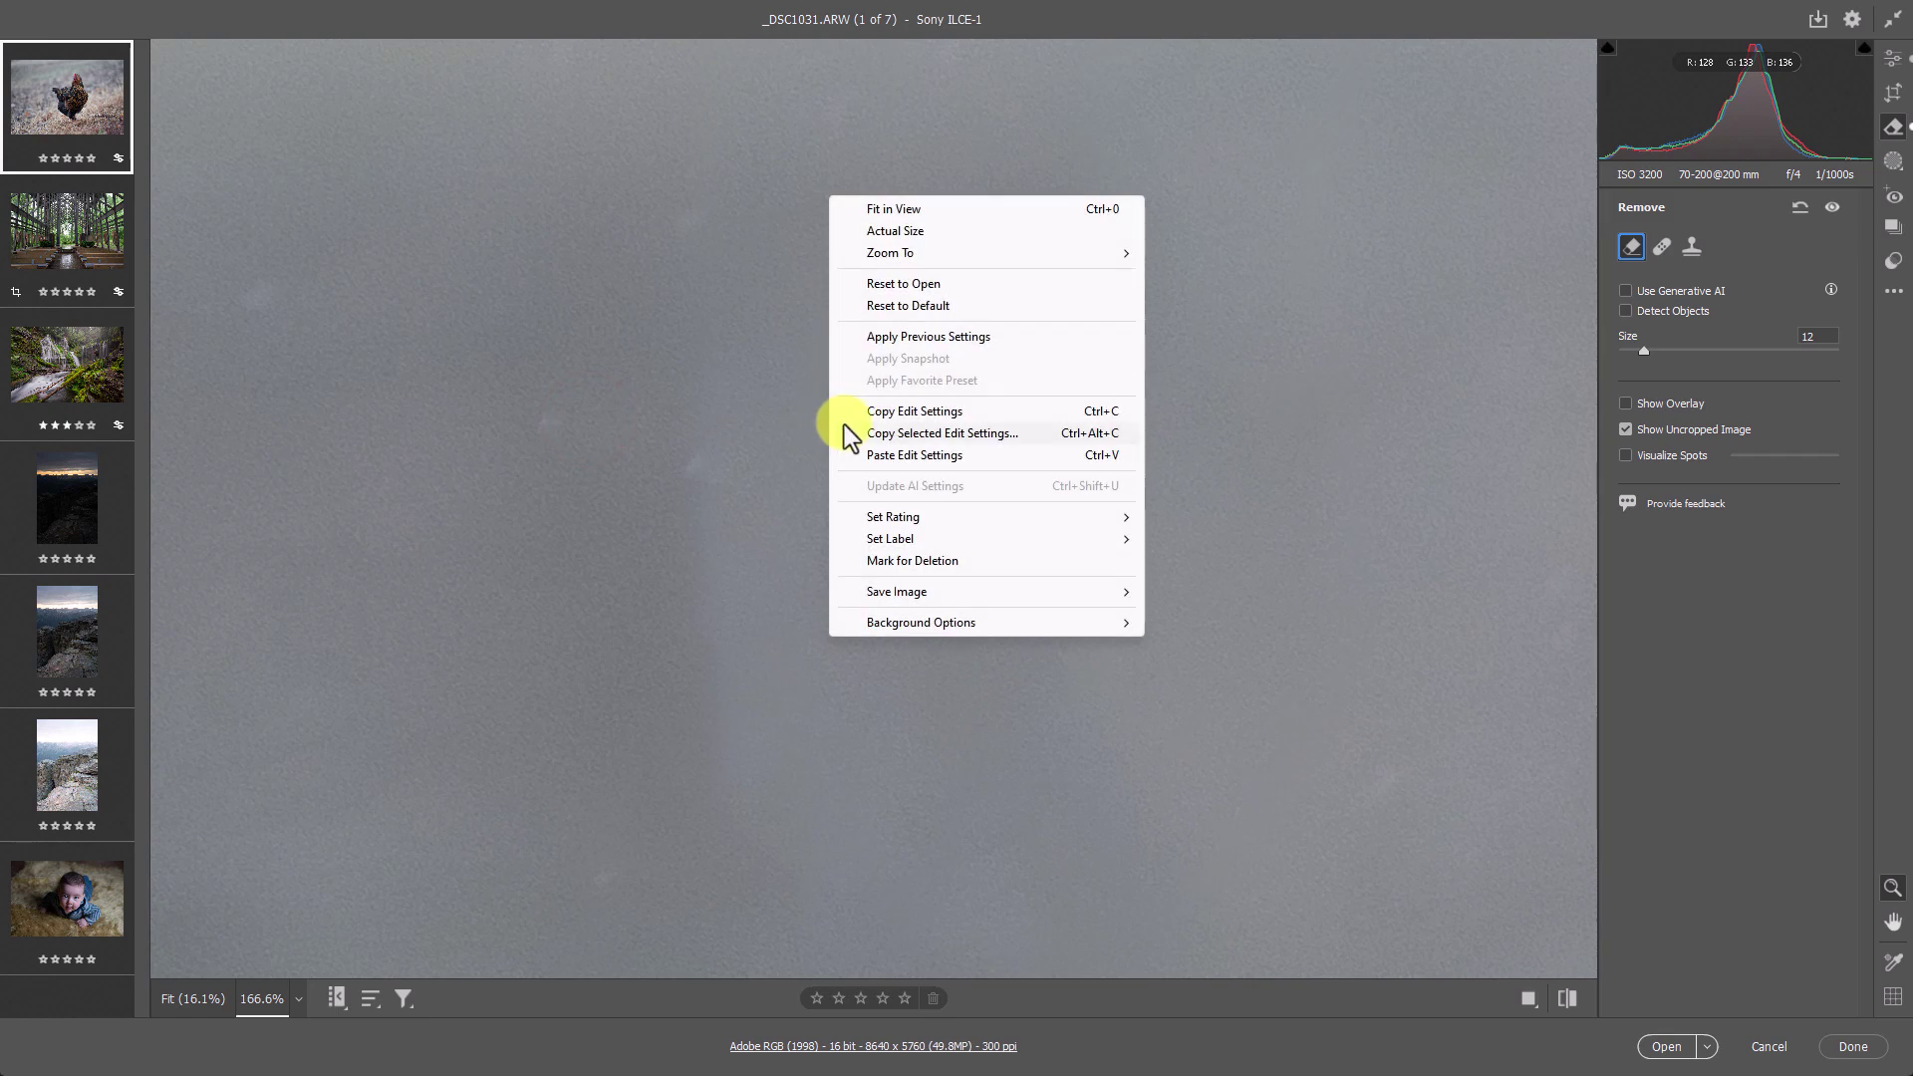
{"action": "left_click", "coordinate": [943, 209]}
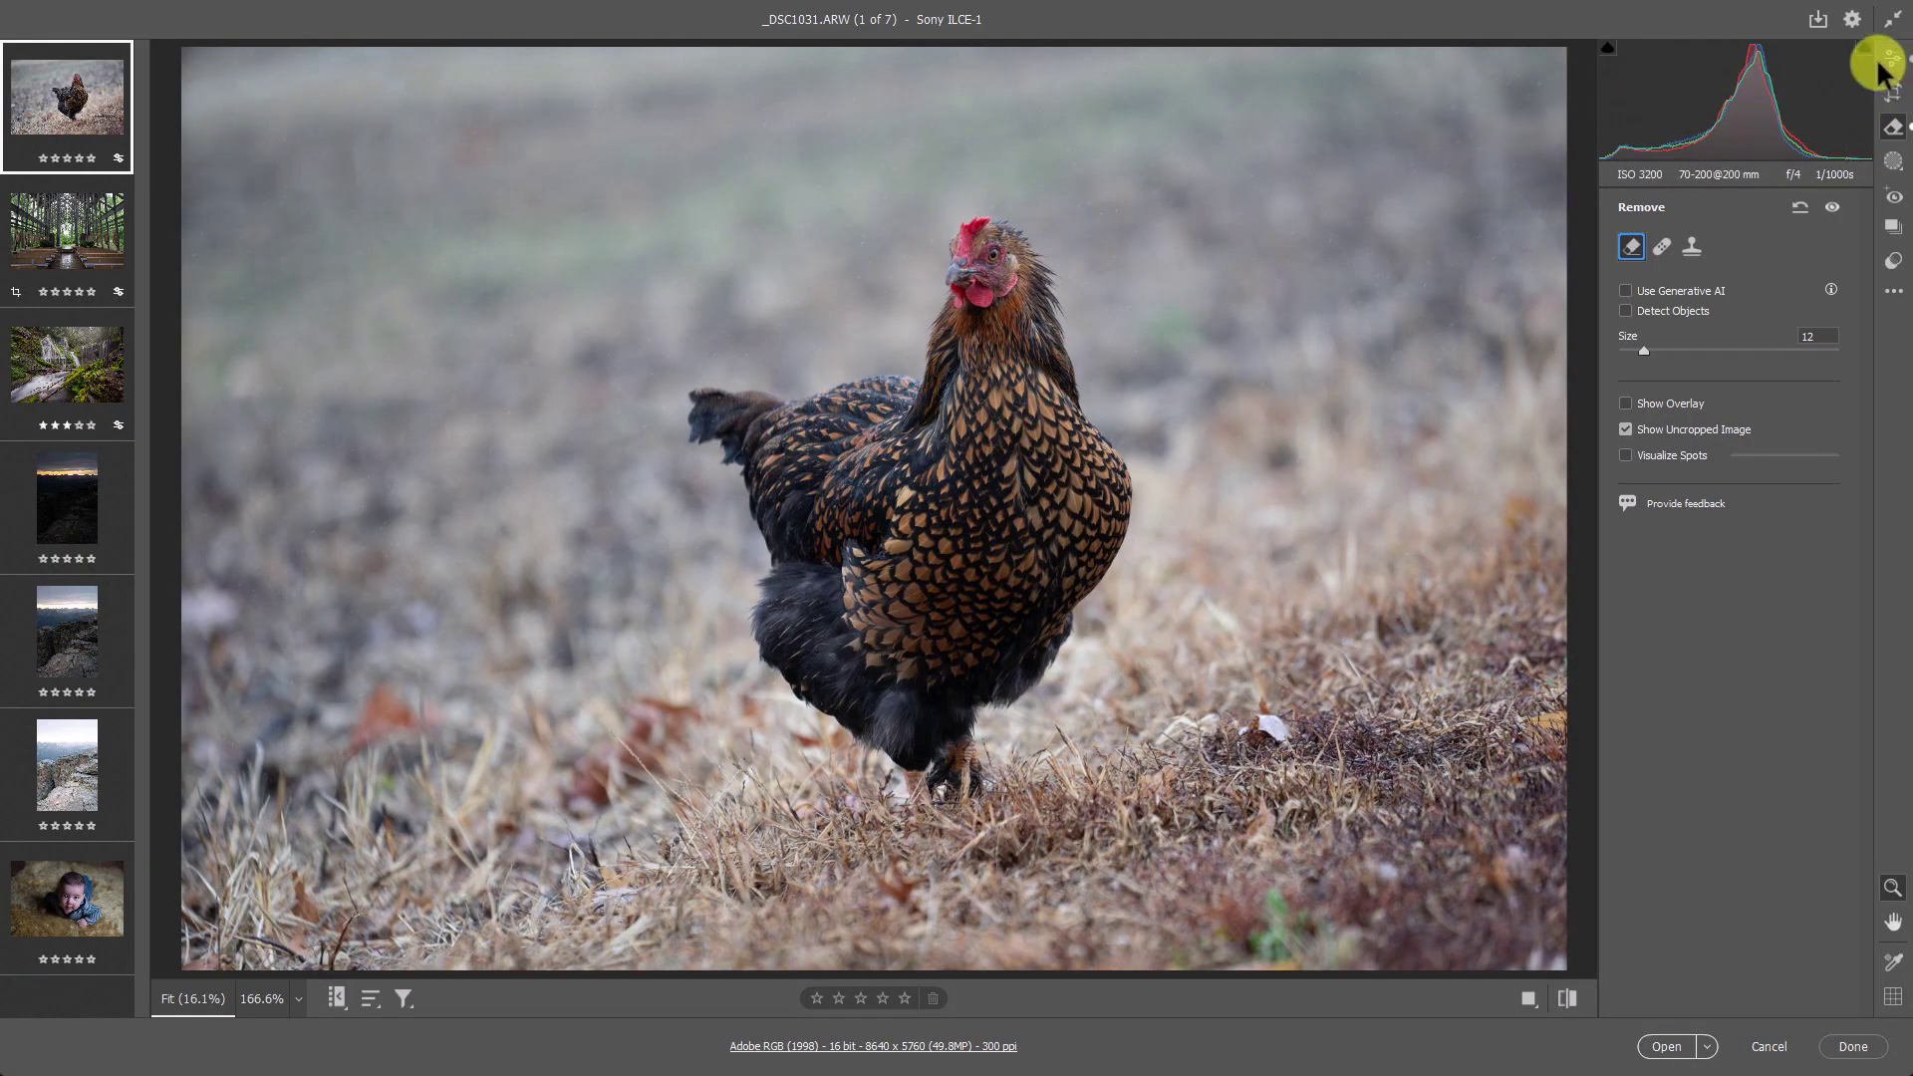
- Choose Adobe Adaptive (beta) from the Profile list in the Edit panel
{"action": "left_click", "coordinate": [1891, 58]}
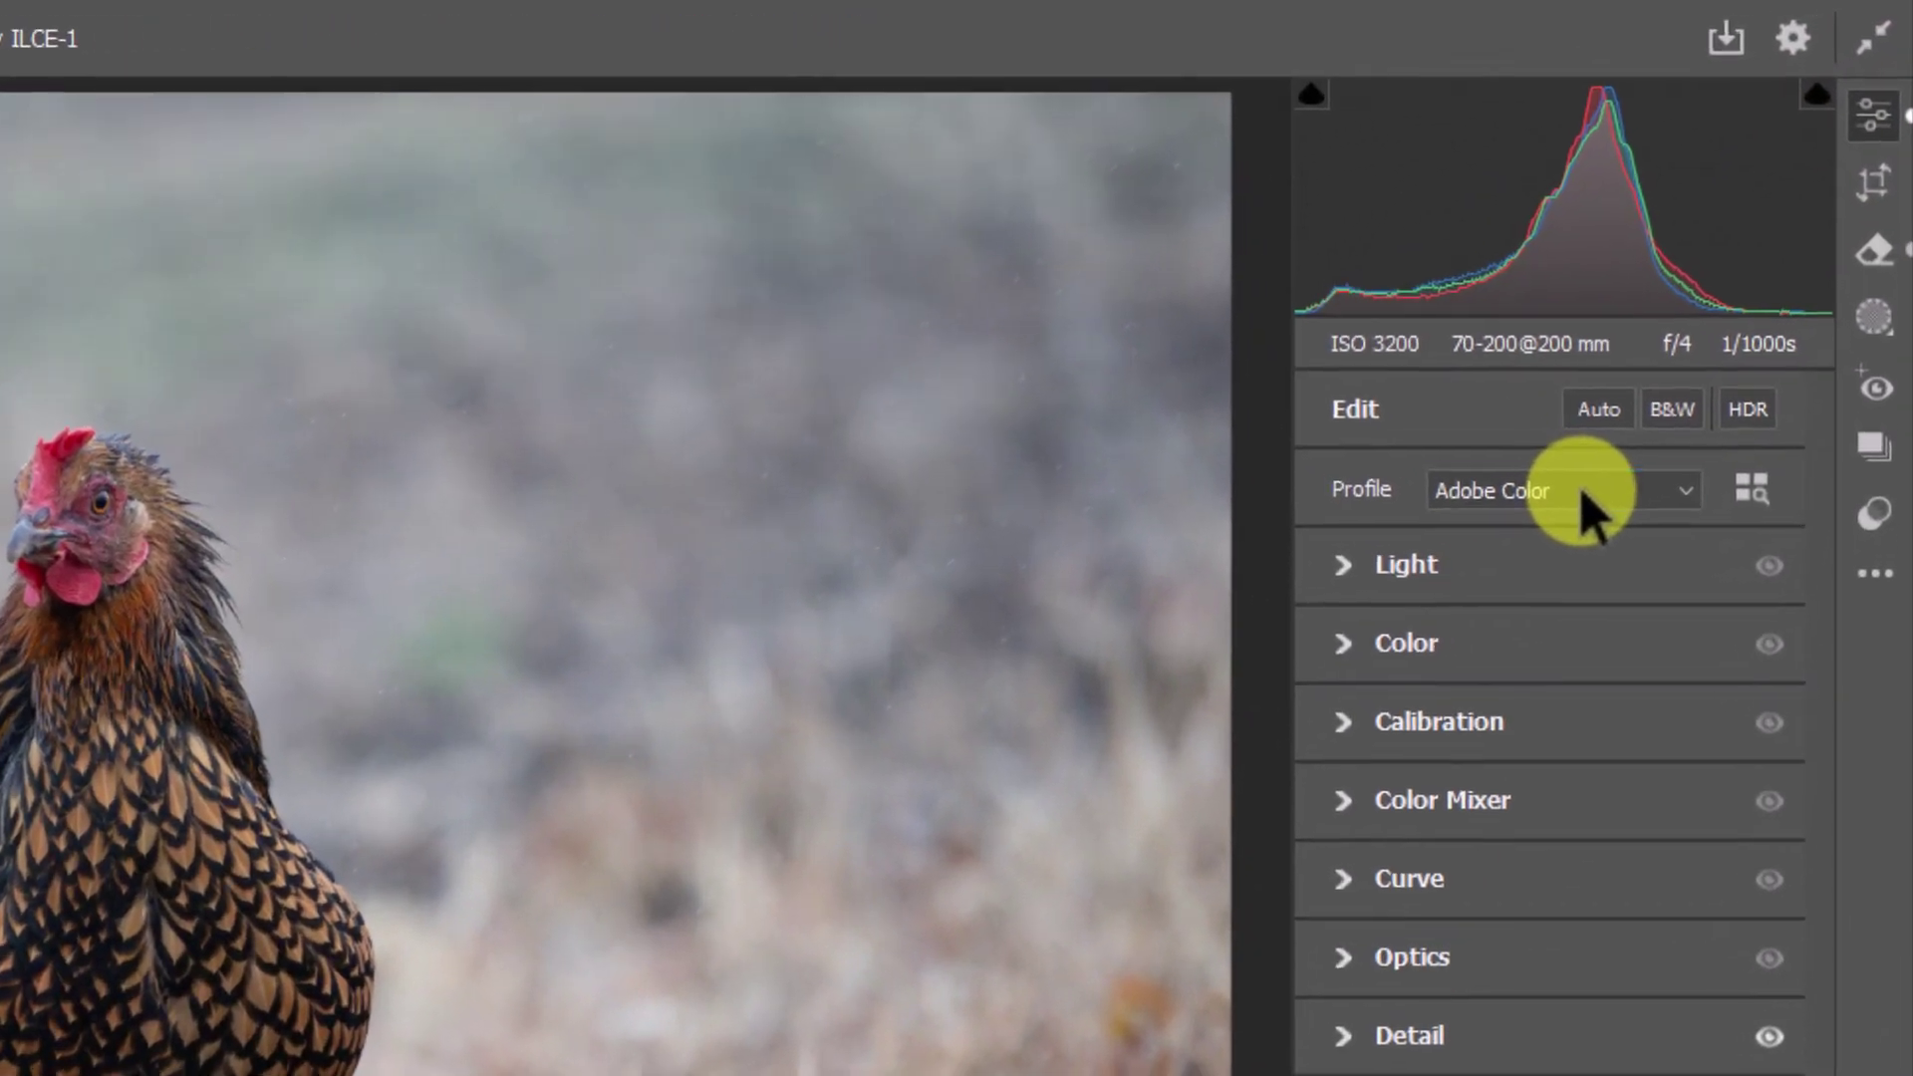
{"action": "left_click", "coordinate": [1581, 492]}
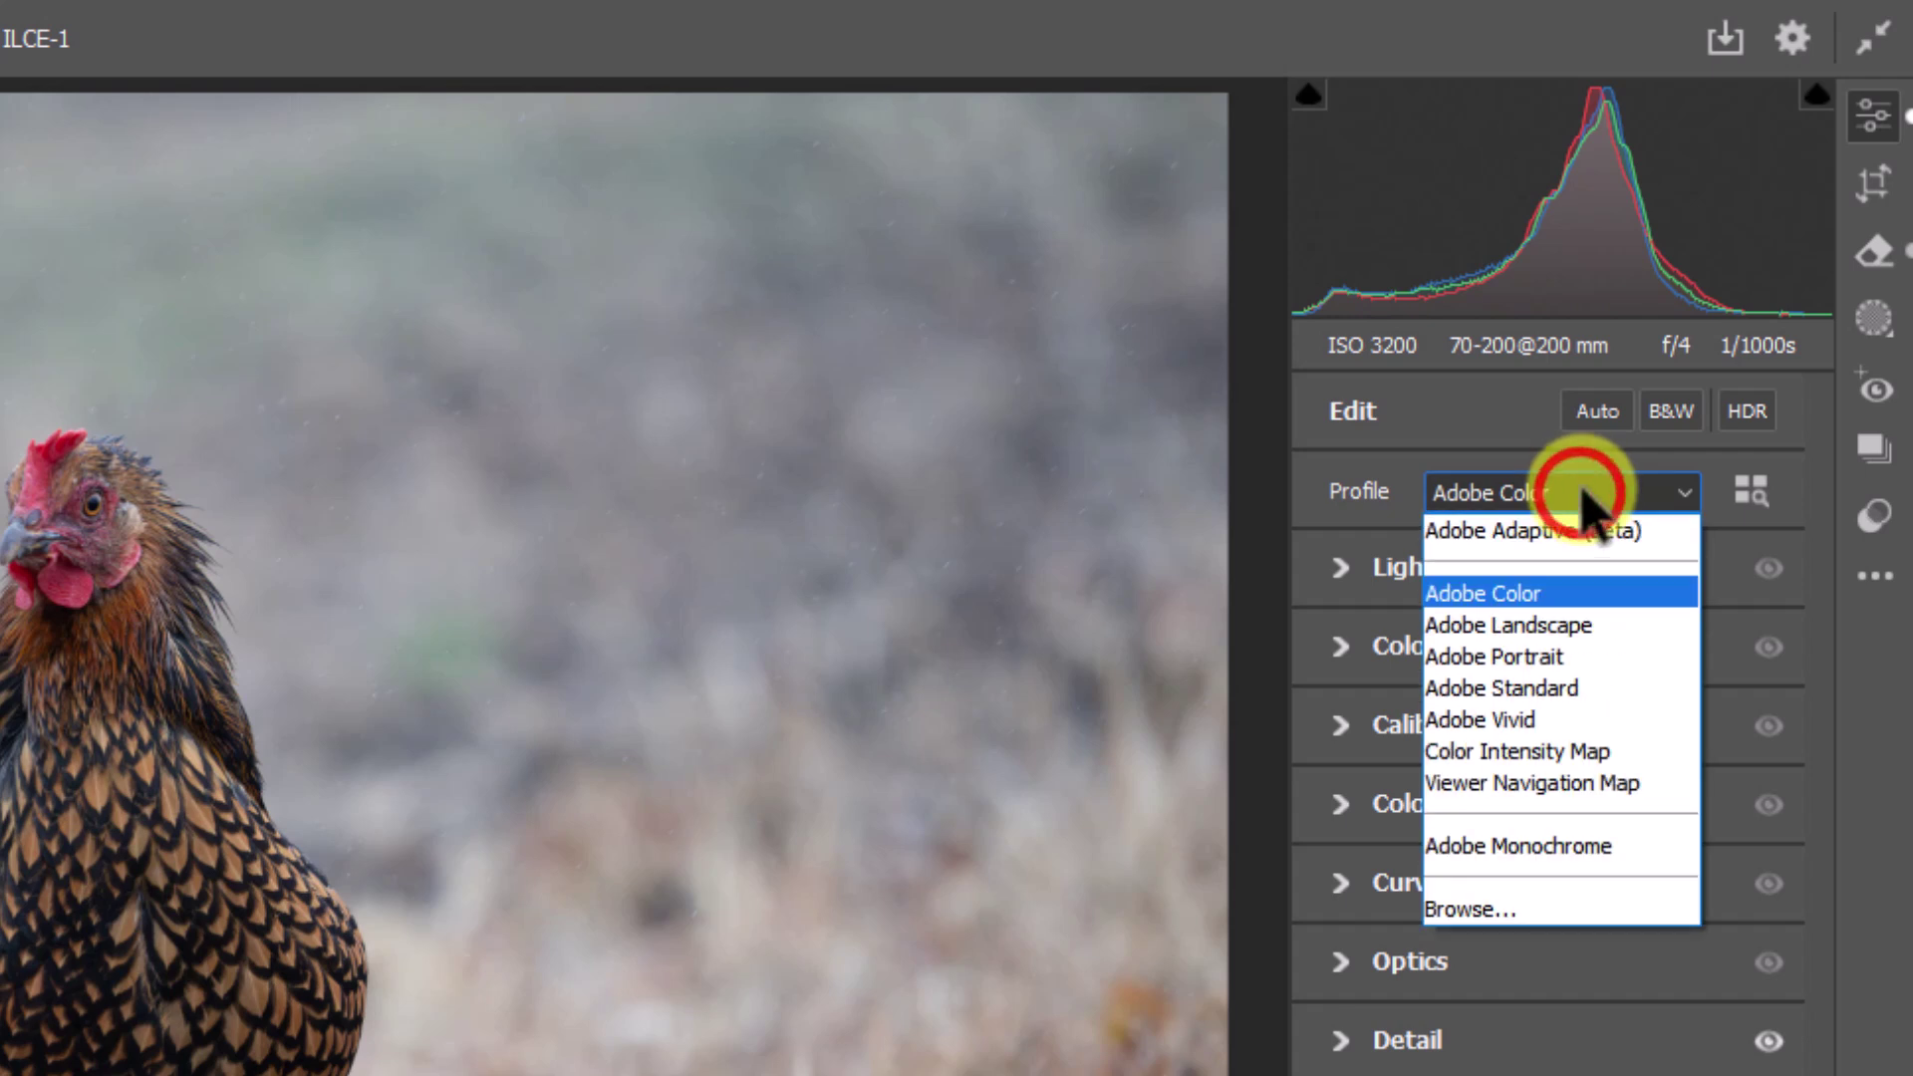
{"action": "left_click", "coordinate": [1665, 543]}
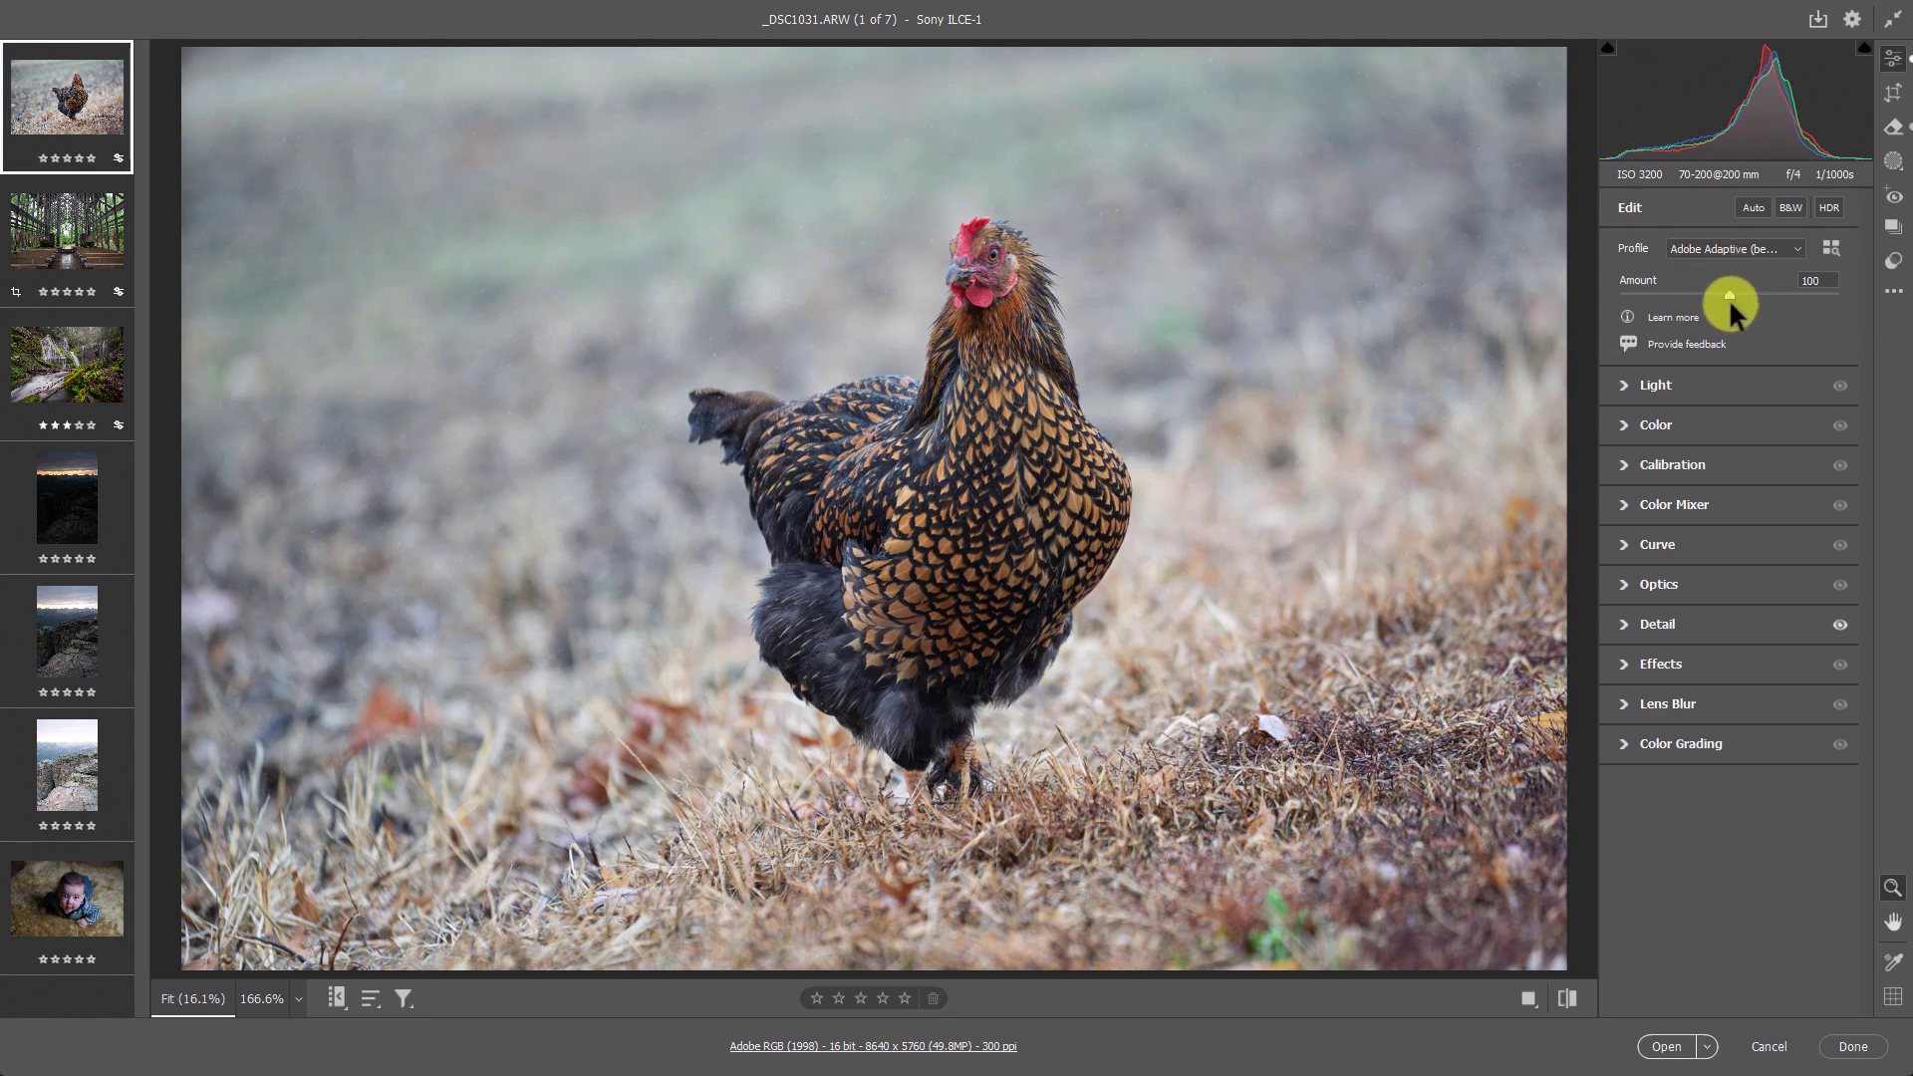
- Set Light to Exposure +0.15, Contrast +15, Highlights −42, Shadows +37, Whites −20, Blacks −36
{"action": "left_click", "coordinate": [1622, 385]}
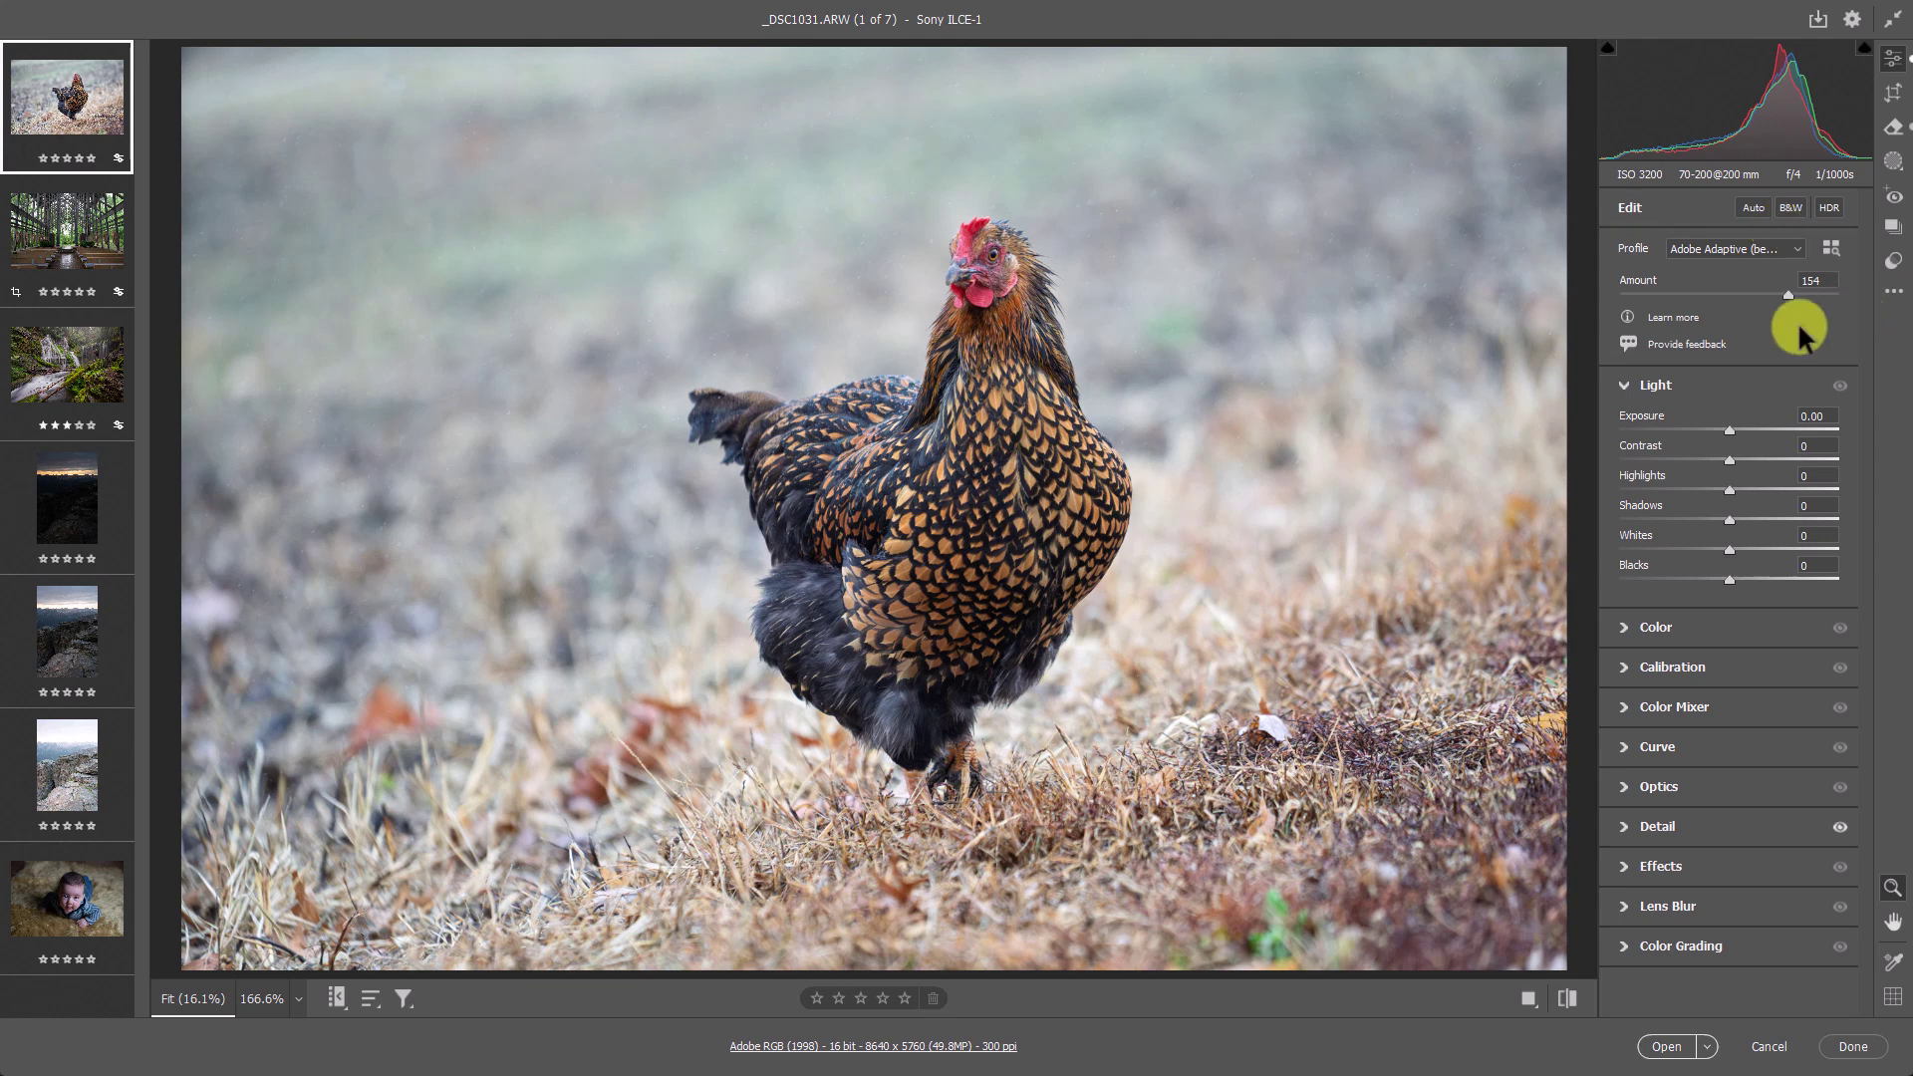
{"action": "left_click_drag", "start_coordinate": [1731, 488], "coordinate": [1734, 429]}
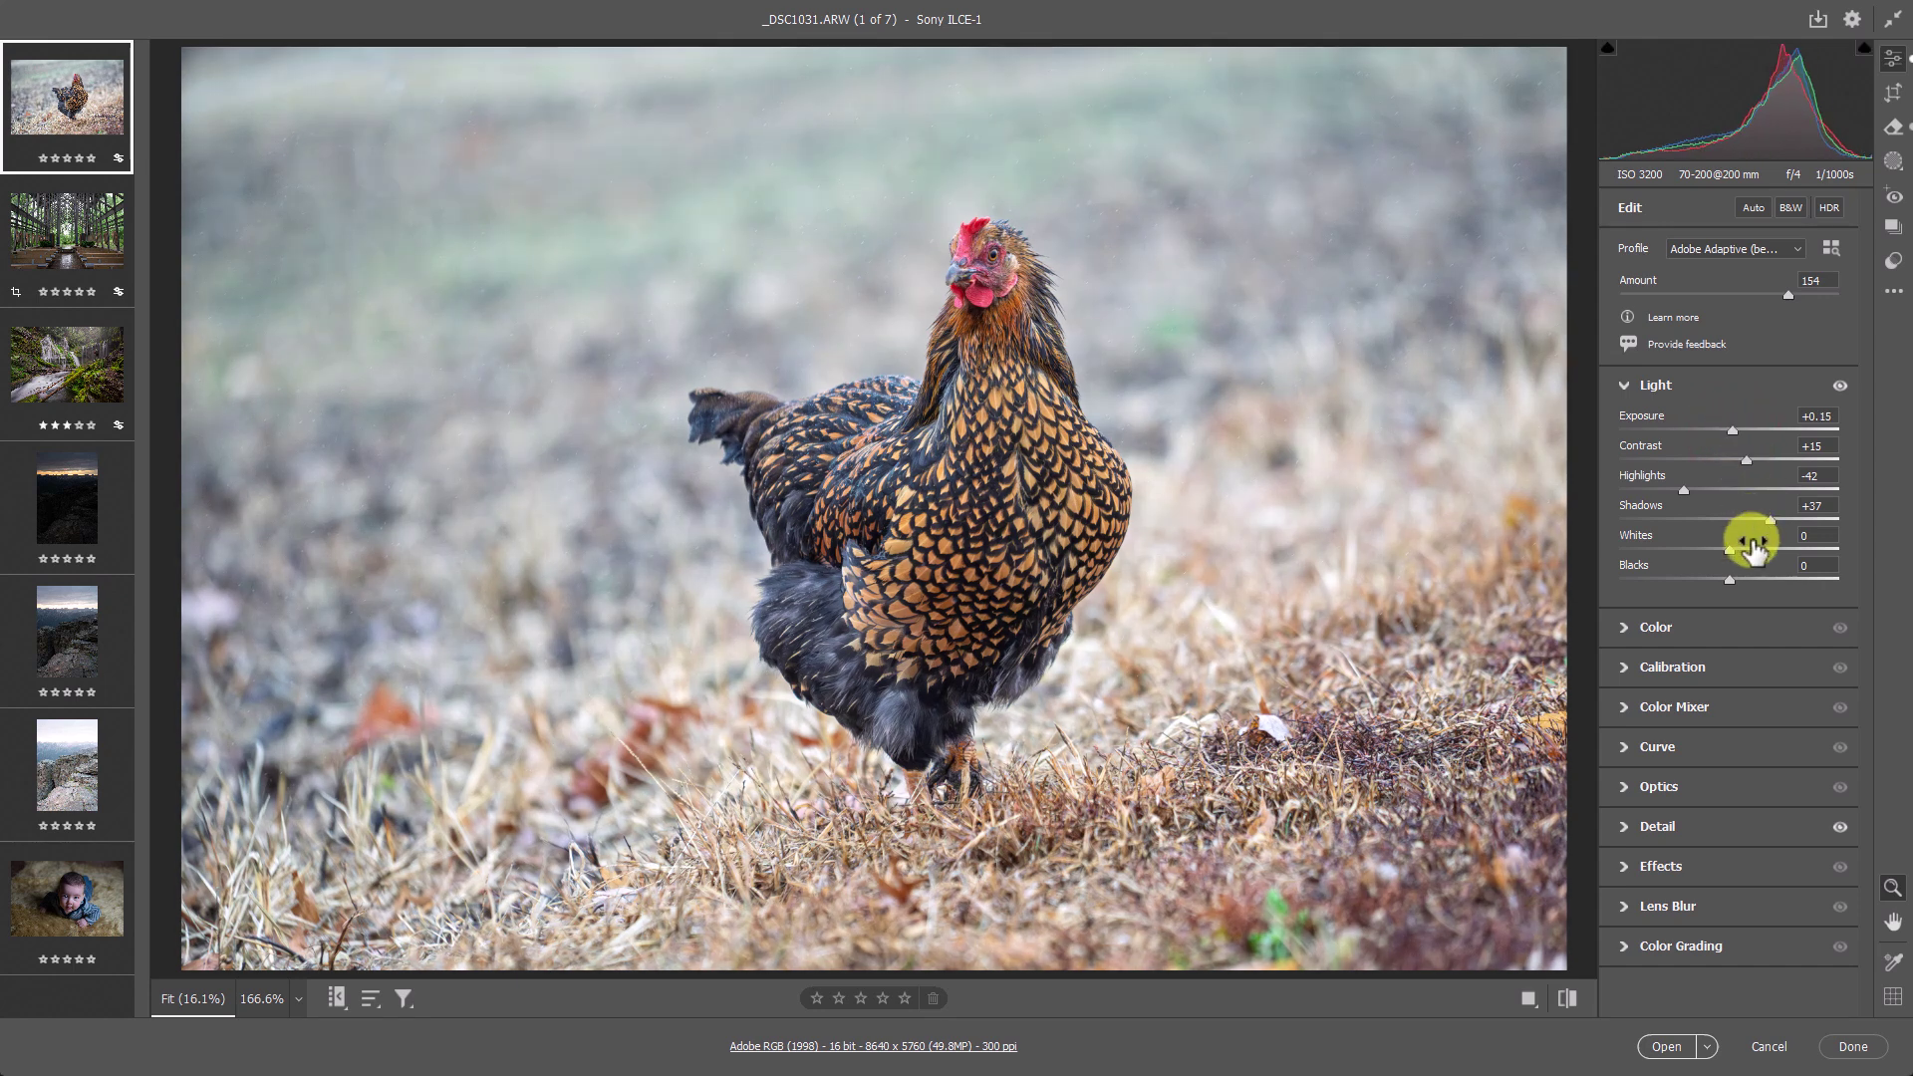
{"action": "left_click_drag", "start_coordinate": [1750, 546], "coordinate": [1688, 577]}
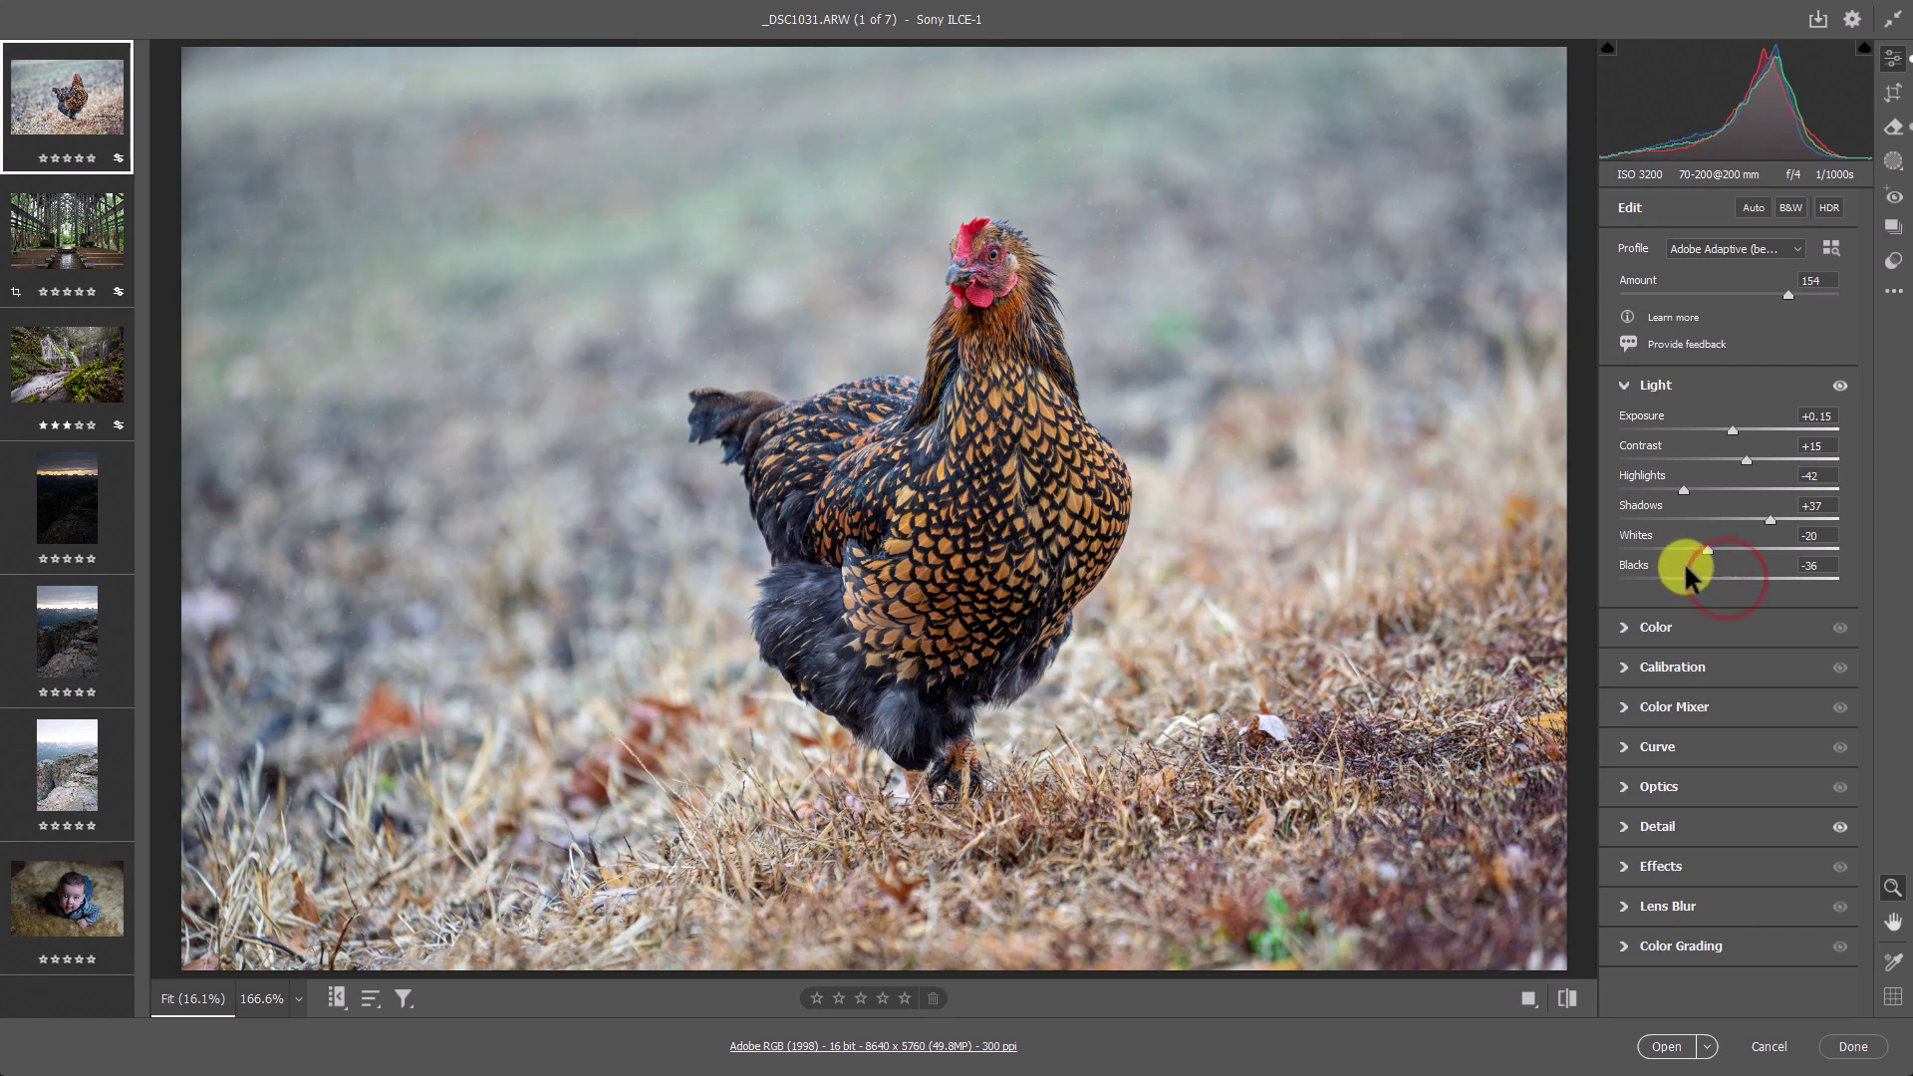
- Collapse the Light panel and toggle its visibility to compare before and after
{"action": "left_click", "coordinate": [1831, 374]}
{"action": "left_click", "coordinate": [1836, 381]}
{"action": "left_click", "coordinate": [1836, 381]}
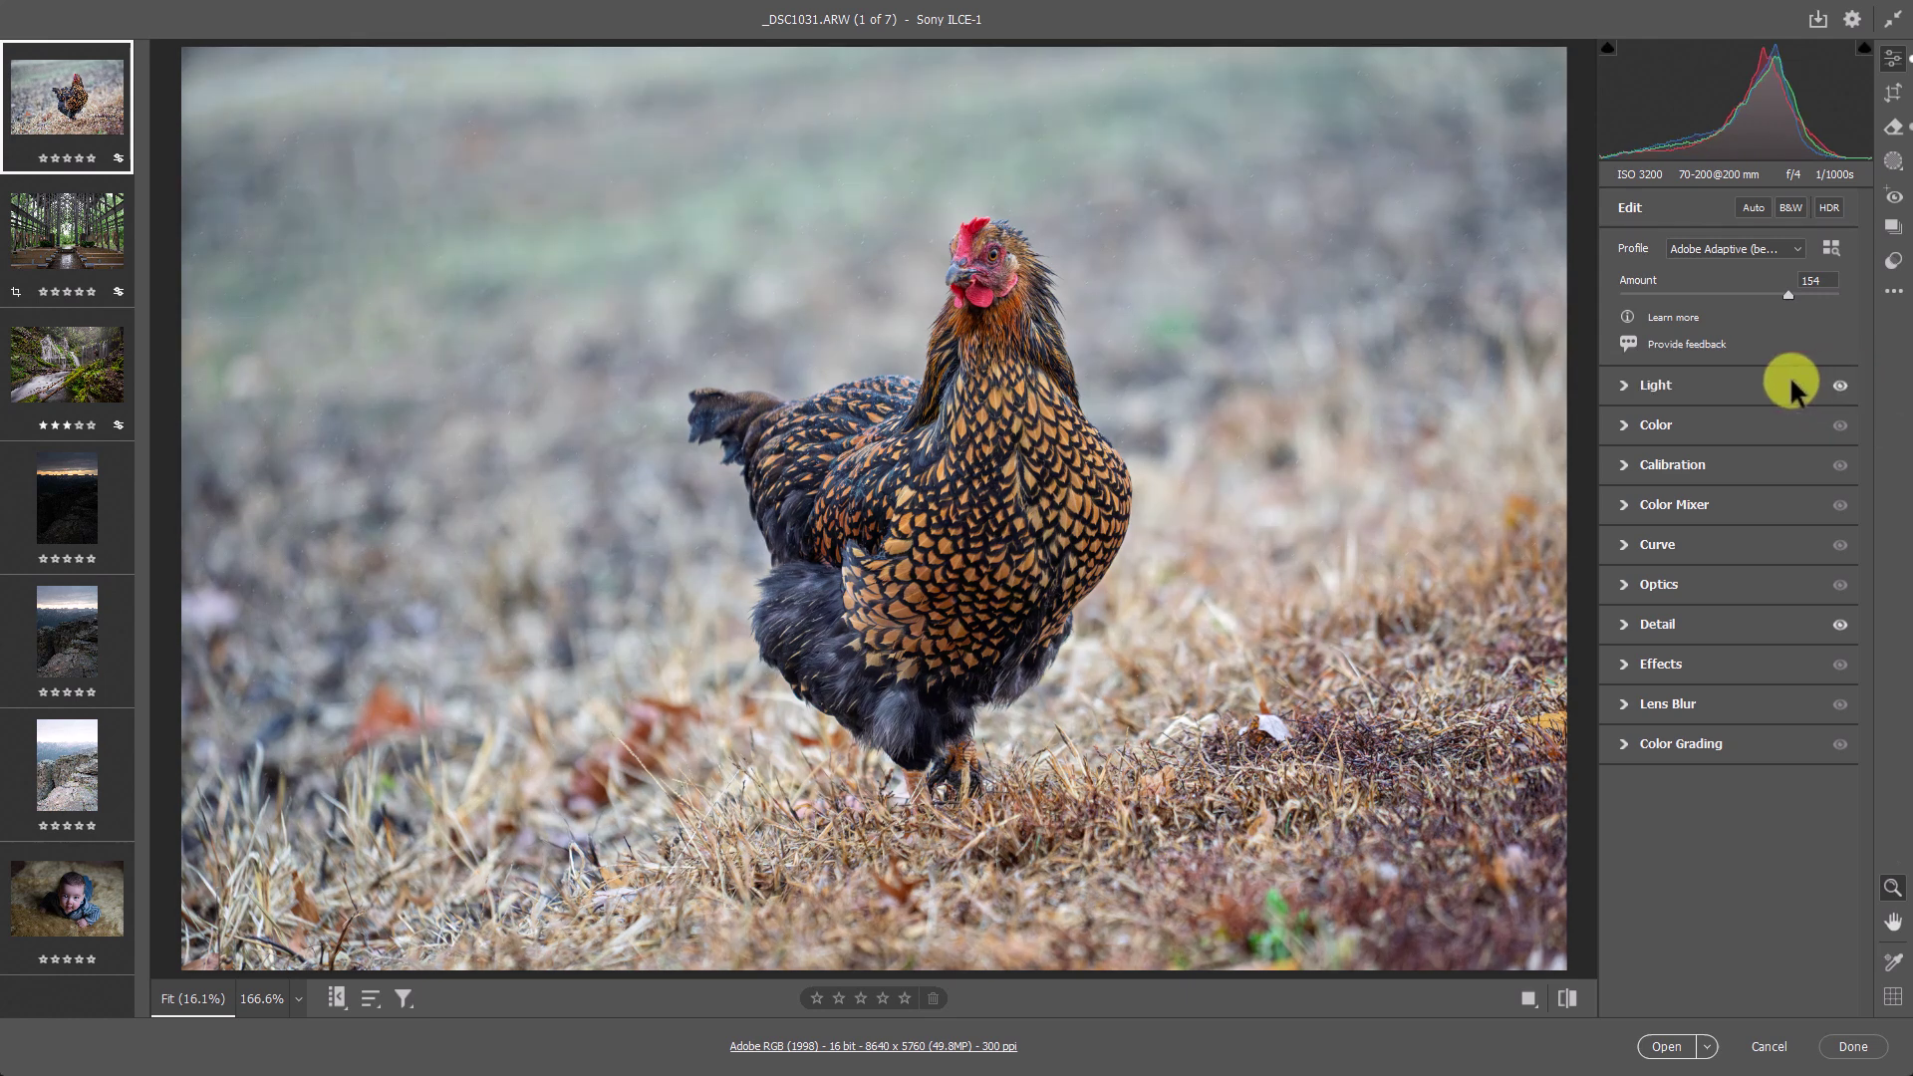
- Compare the hen under the Adobe Color profile, toggling the Light adjustments off and on
{"action": "left_click", "coordinate": [1751, 250]}
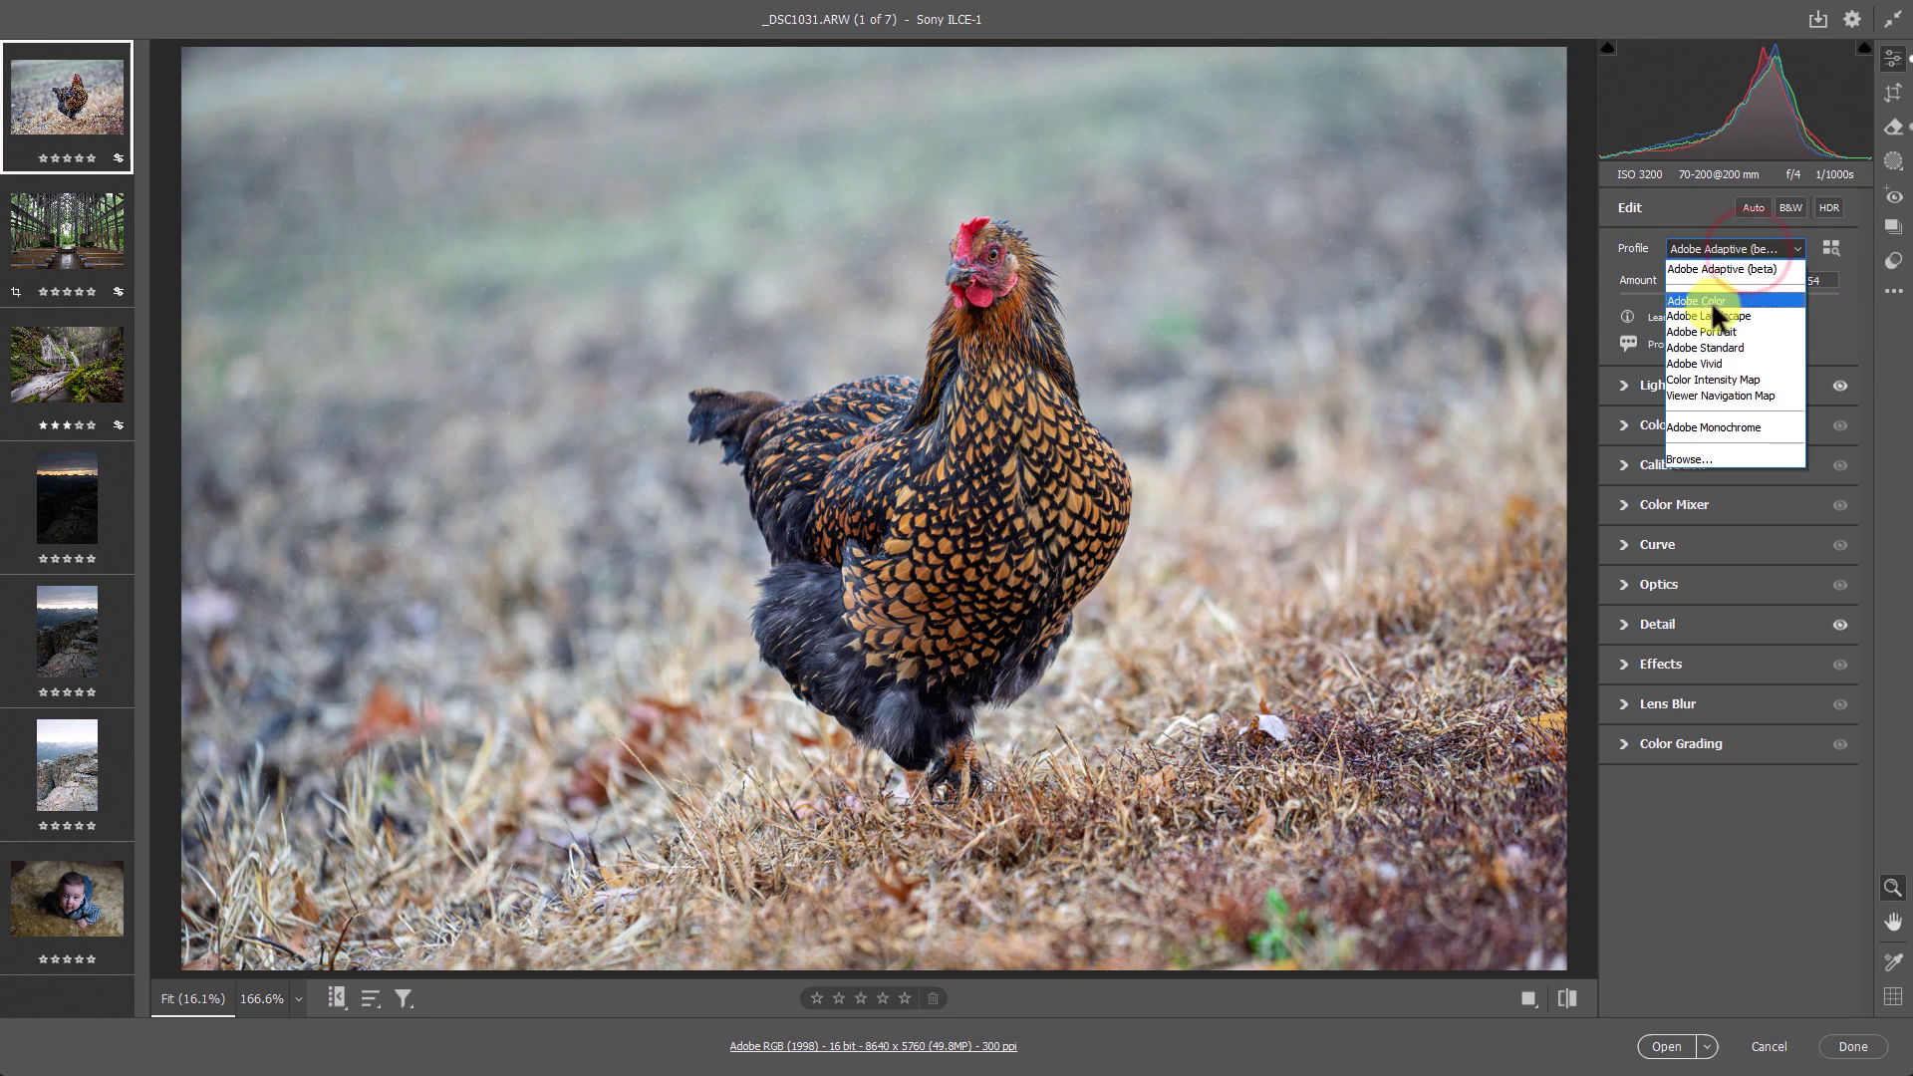
{"action": "left_click", "coordinate": [1710, 300]}
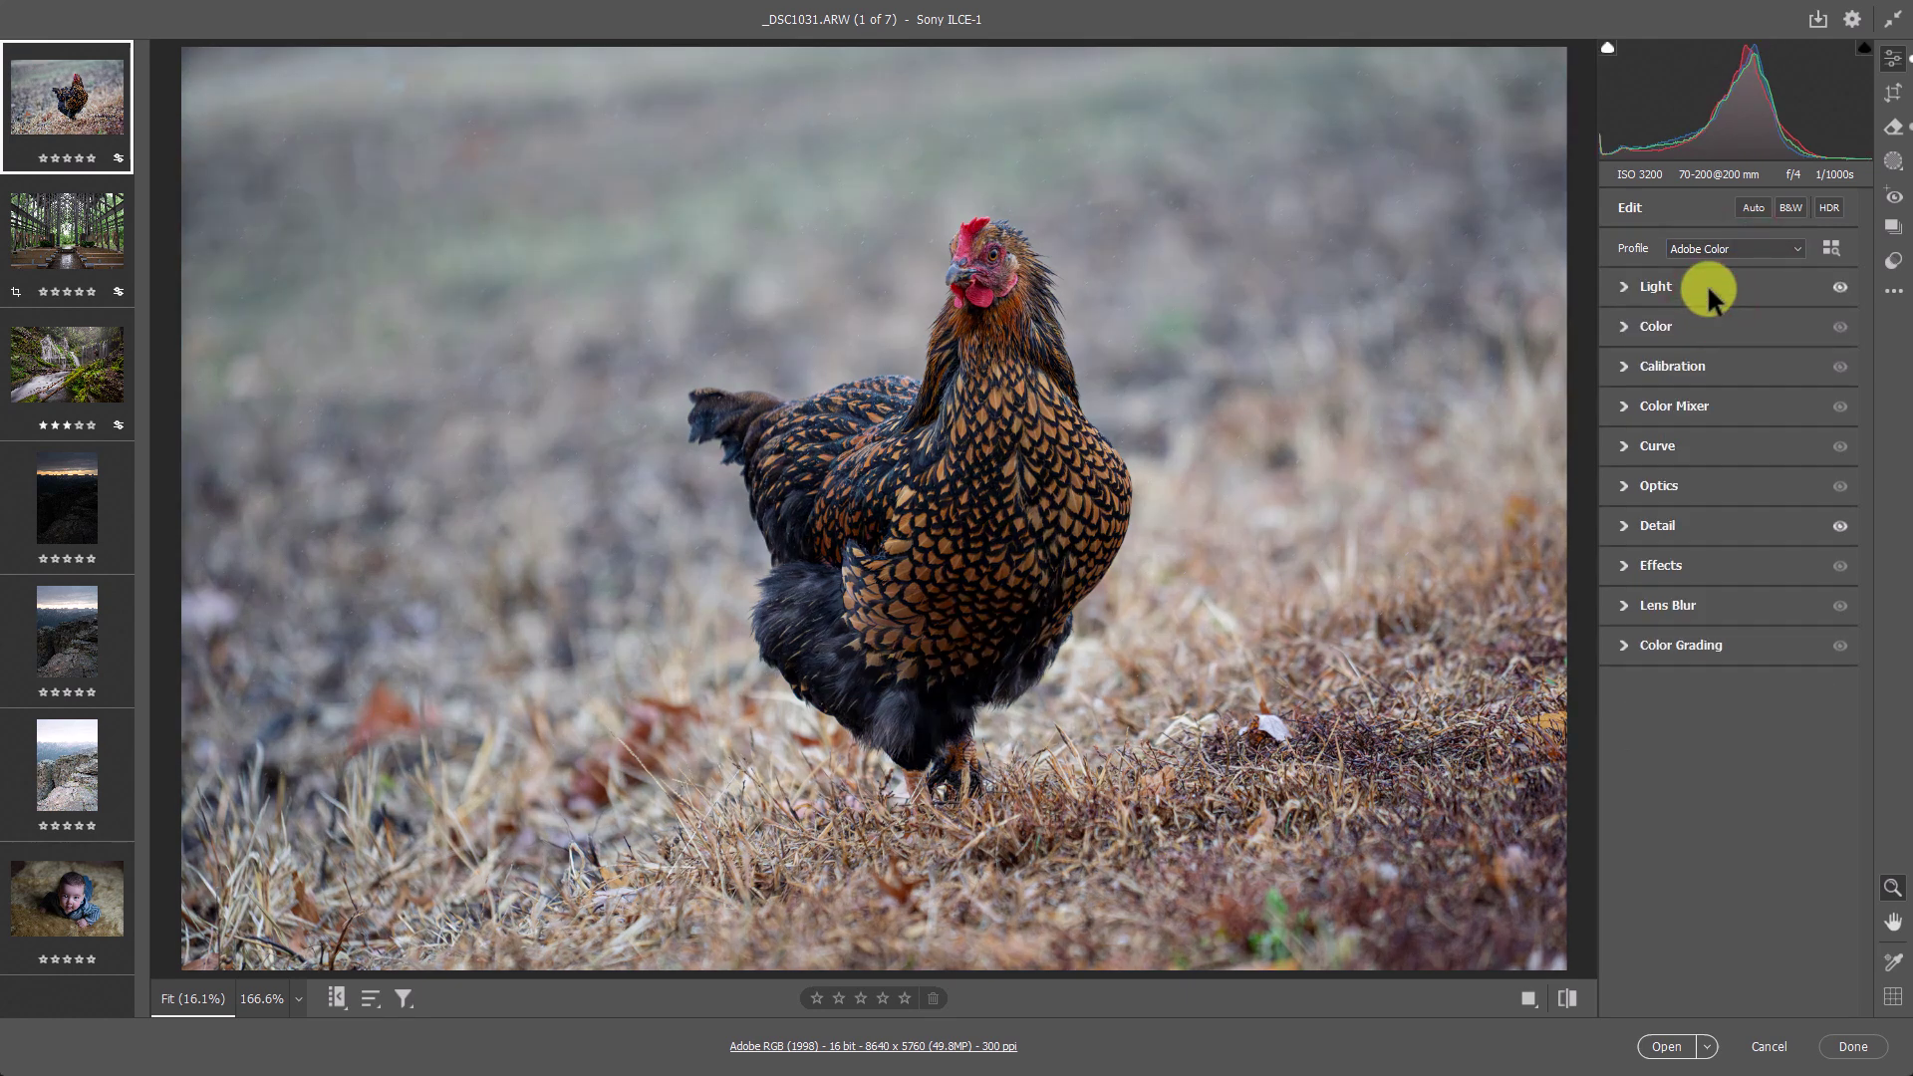
{"action": "left_click", "coordinate": [1649, 287]}
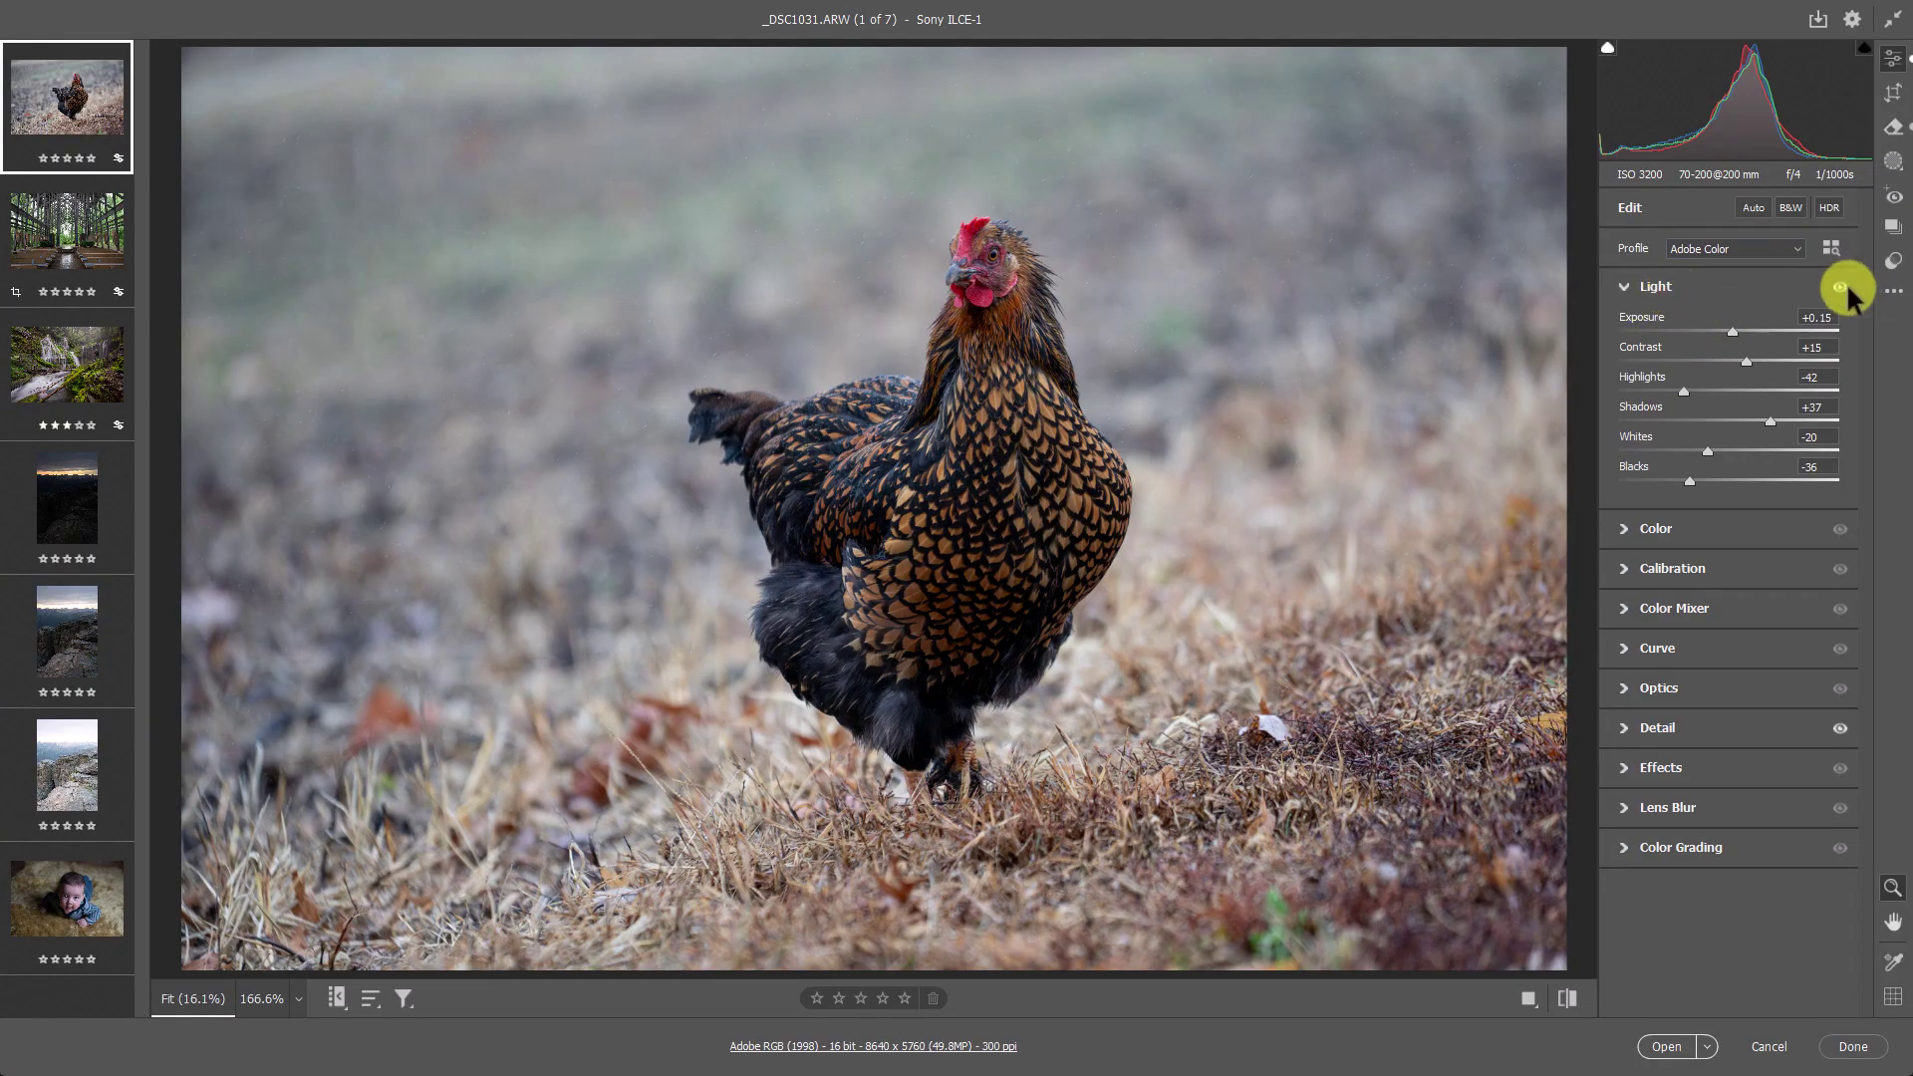
{"action": "left_click", "coordinate": [1840, 288]}
{"action": "left_click", "coordinate": [1839, 289]}
- Reapply Adobe Adaptive (beta) and raise its Amount to 169
{"action": "left_click", "coordinate": [1707, 248]}
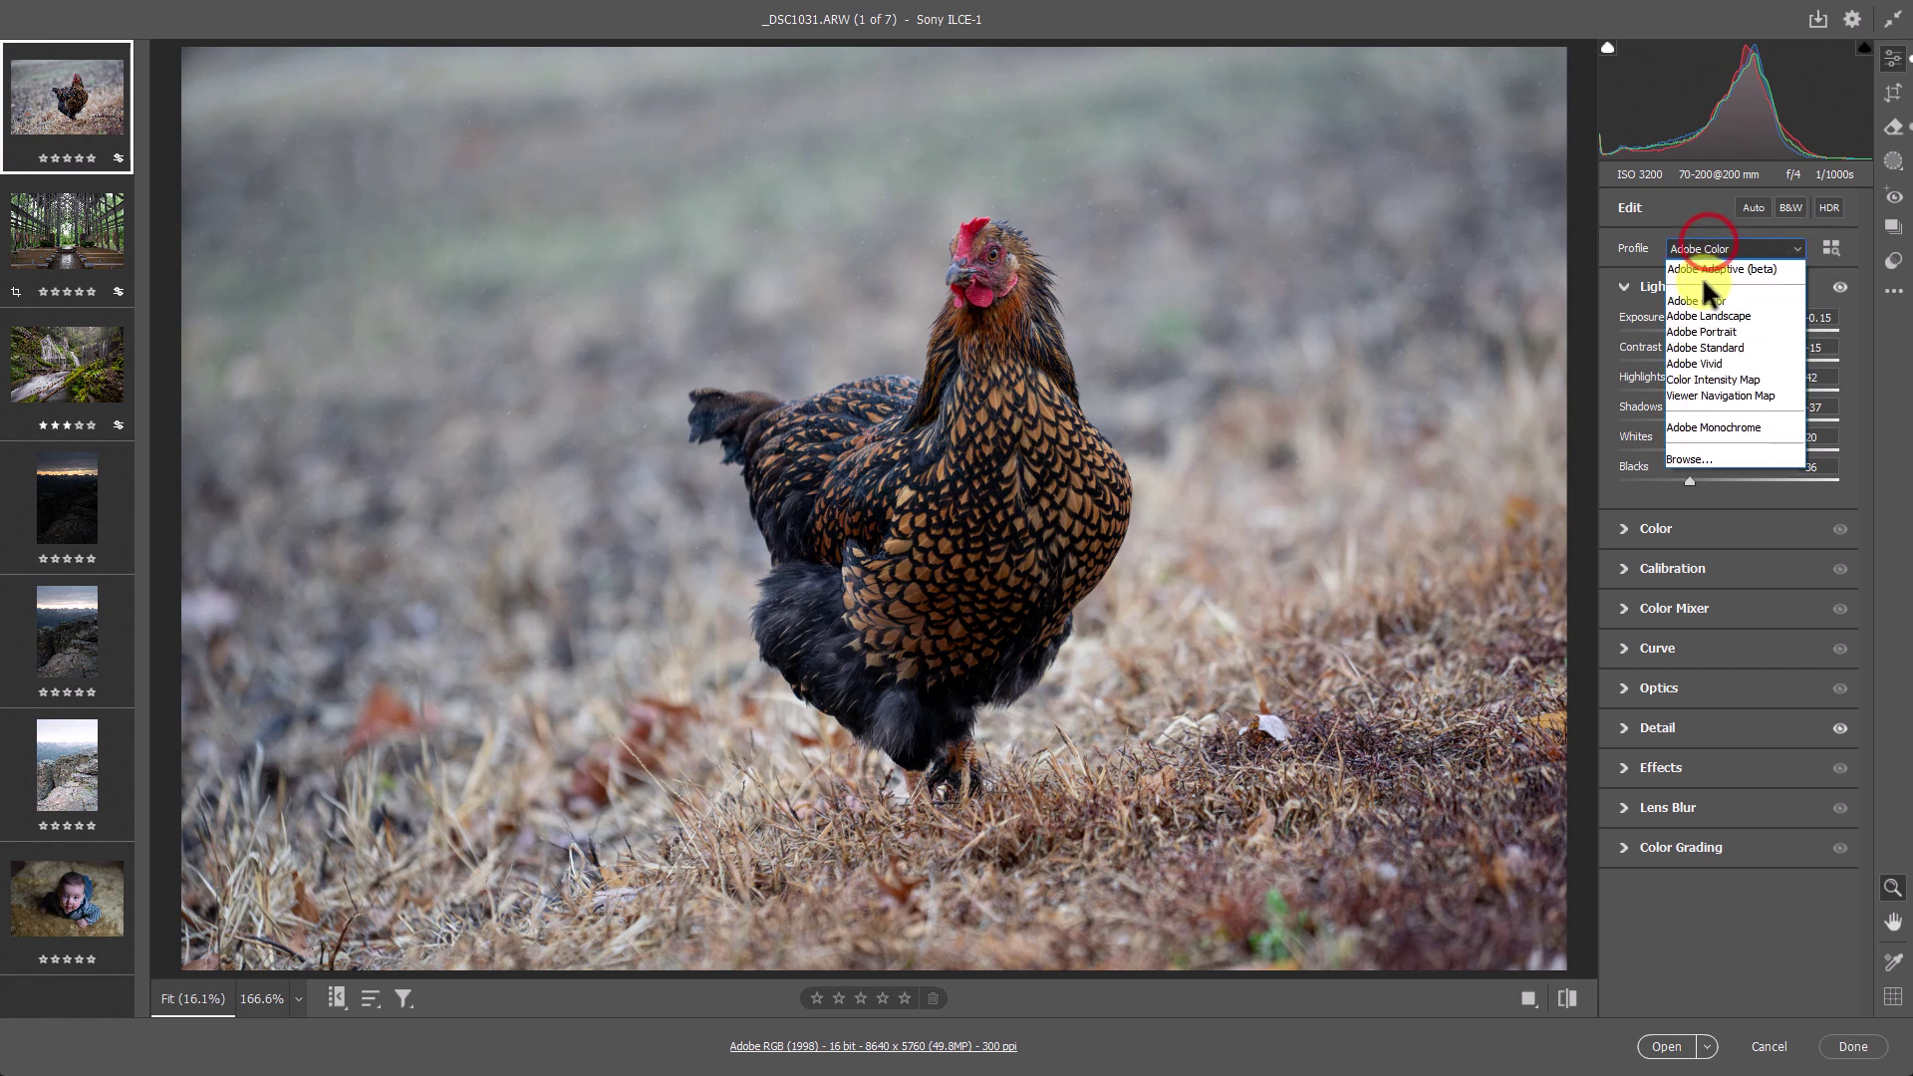
{"action": "left_click", "coordinate": [1691, 271]}
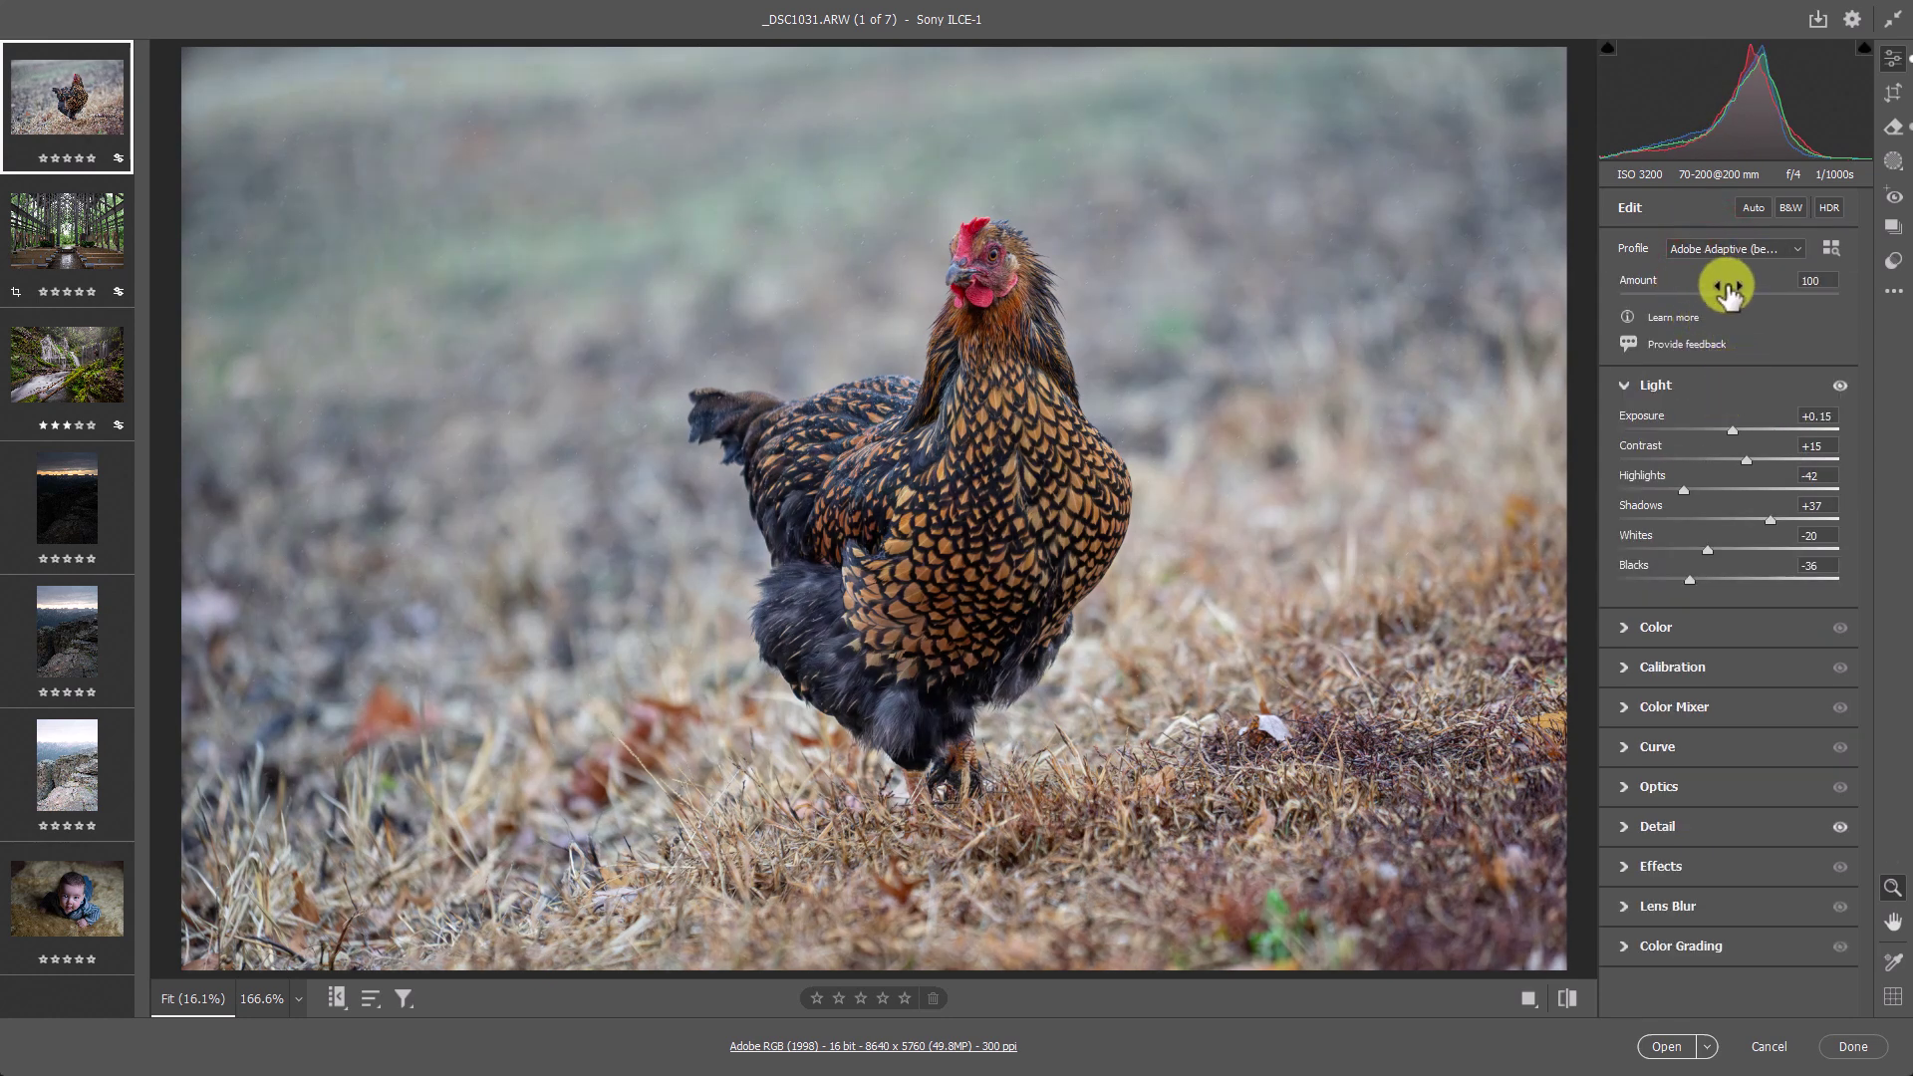
{"action": "left_click_drag", "start_coordinate": [1729, 289], "coordinate": [1805, 294]}
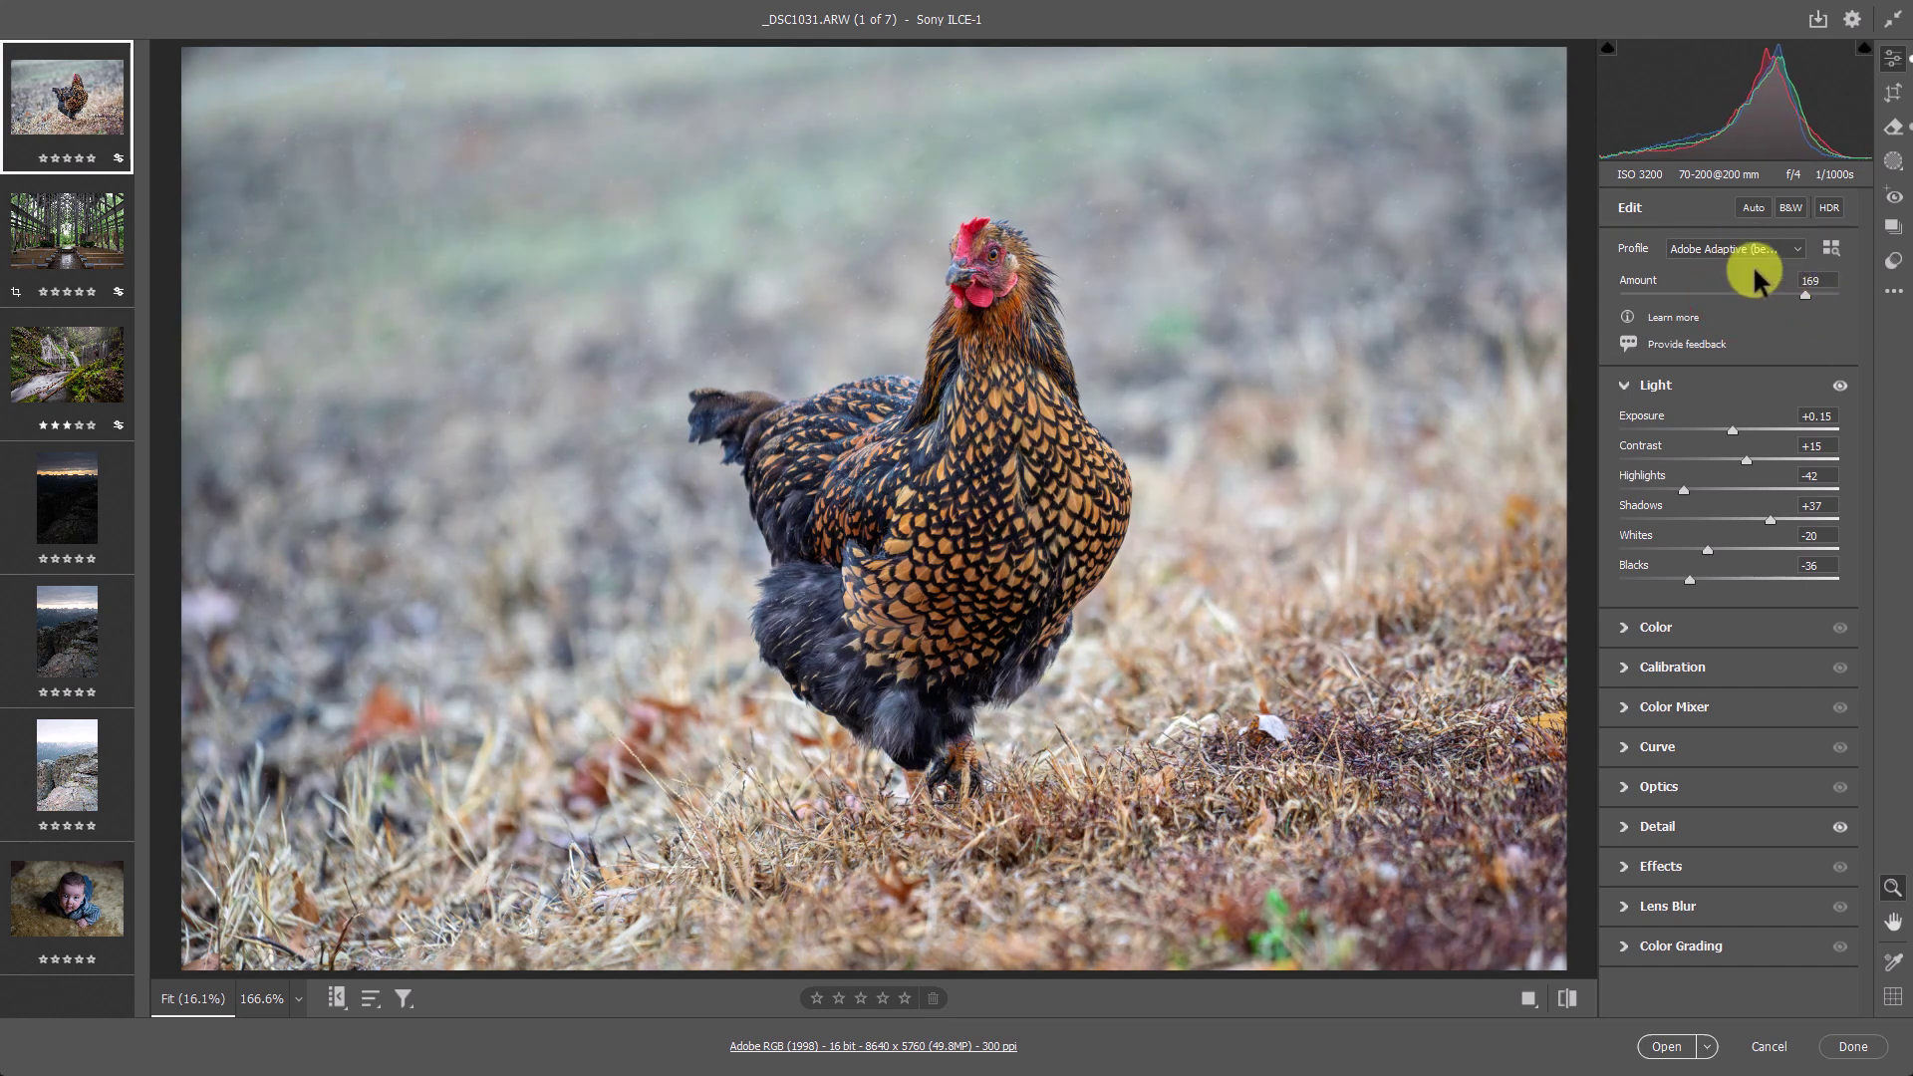
- Raise the hen's Adobe Adaptive Amount further to 177
{"action": "left_click_drag", "start_coordinate": [1807, 292], "coordinate": [1810, 297]}
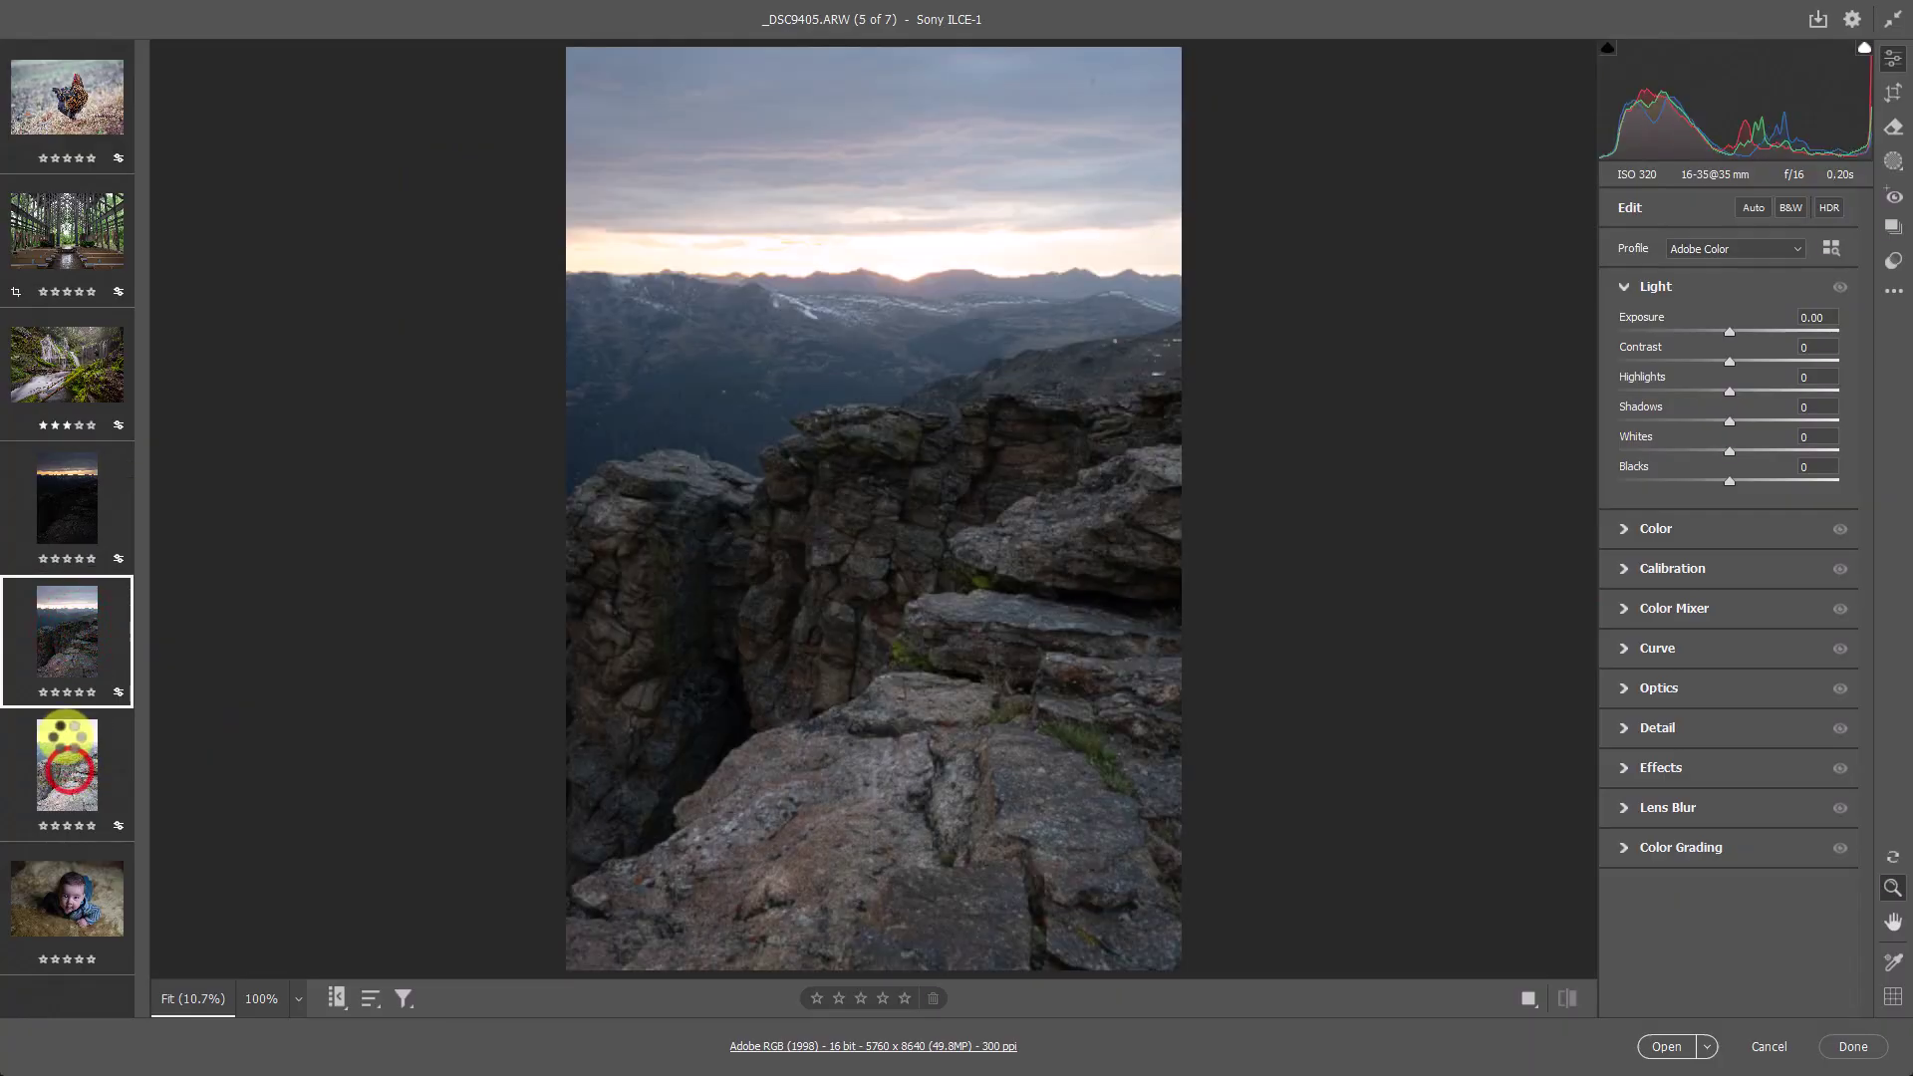
- Apply Adobe Adaptive (beta) at Amount 200 to the darkest bracket, _DSC9404
{"action": "left_click", "coordinate": [66, 767]}
{"action": "left_click", "coordinate": [78, 479]}
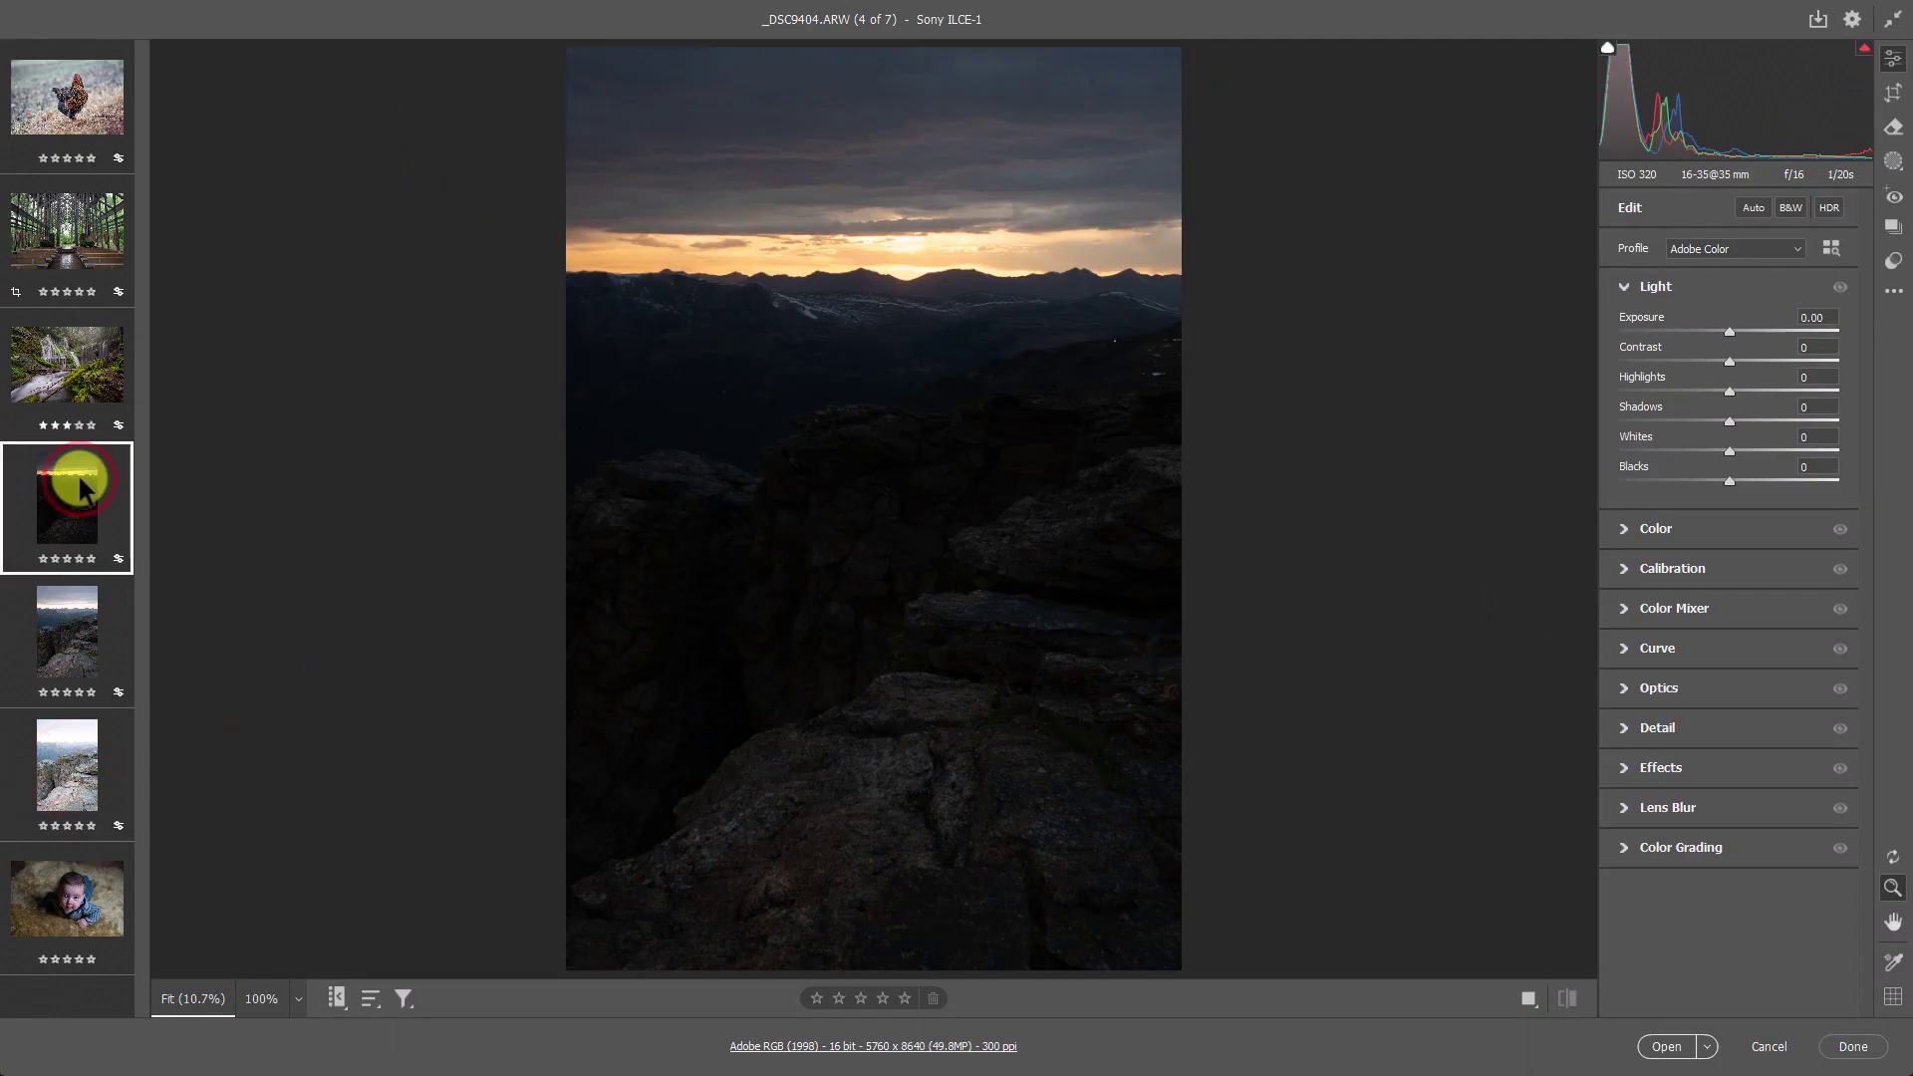
{"action": "left_click", "coordinate": [1778, 249]}
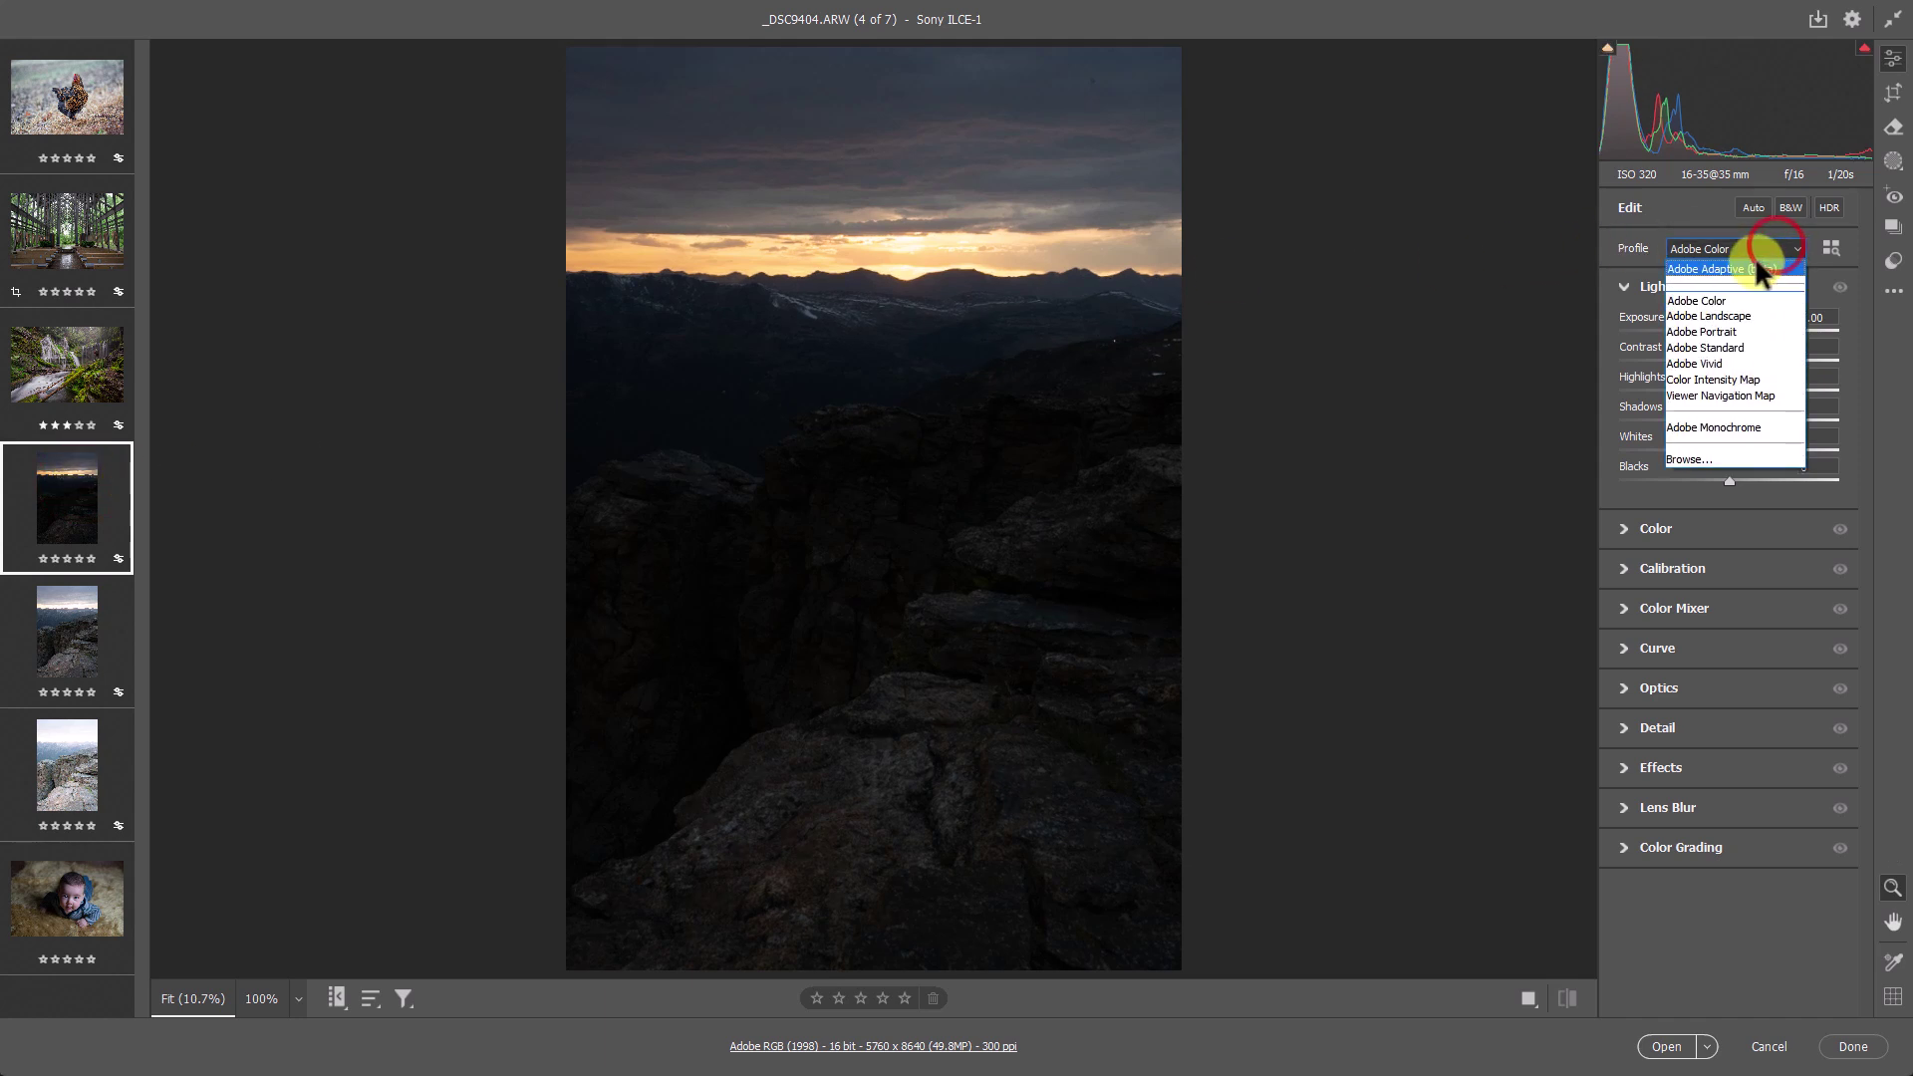
{"action": "left_click", "coordinate": [1747, 265]}
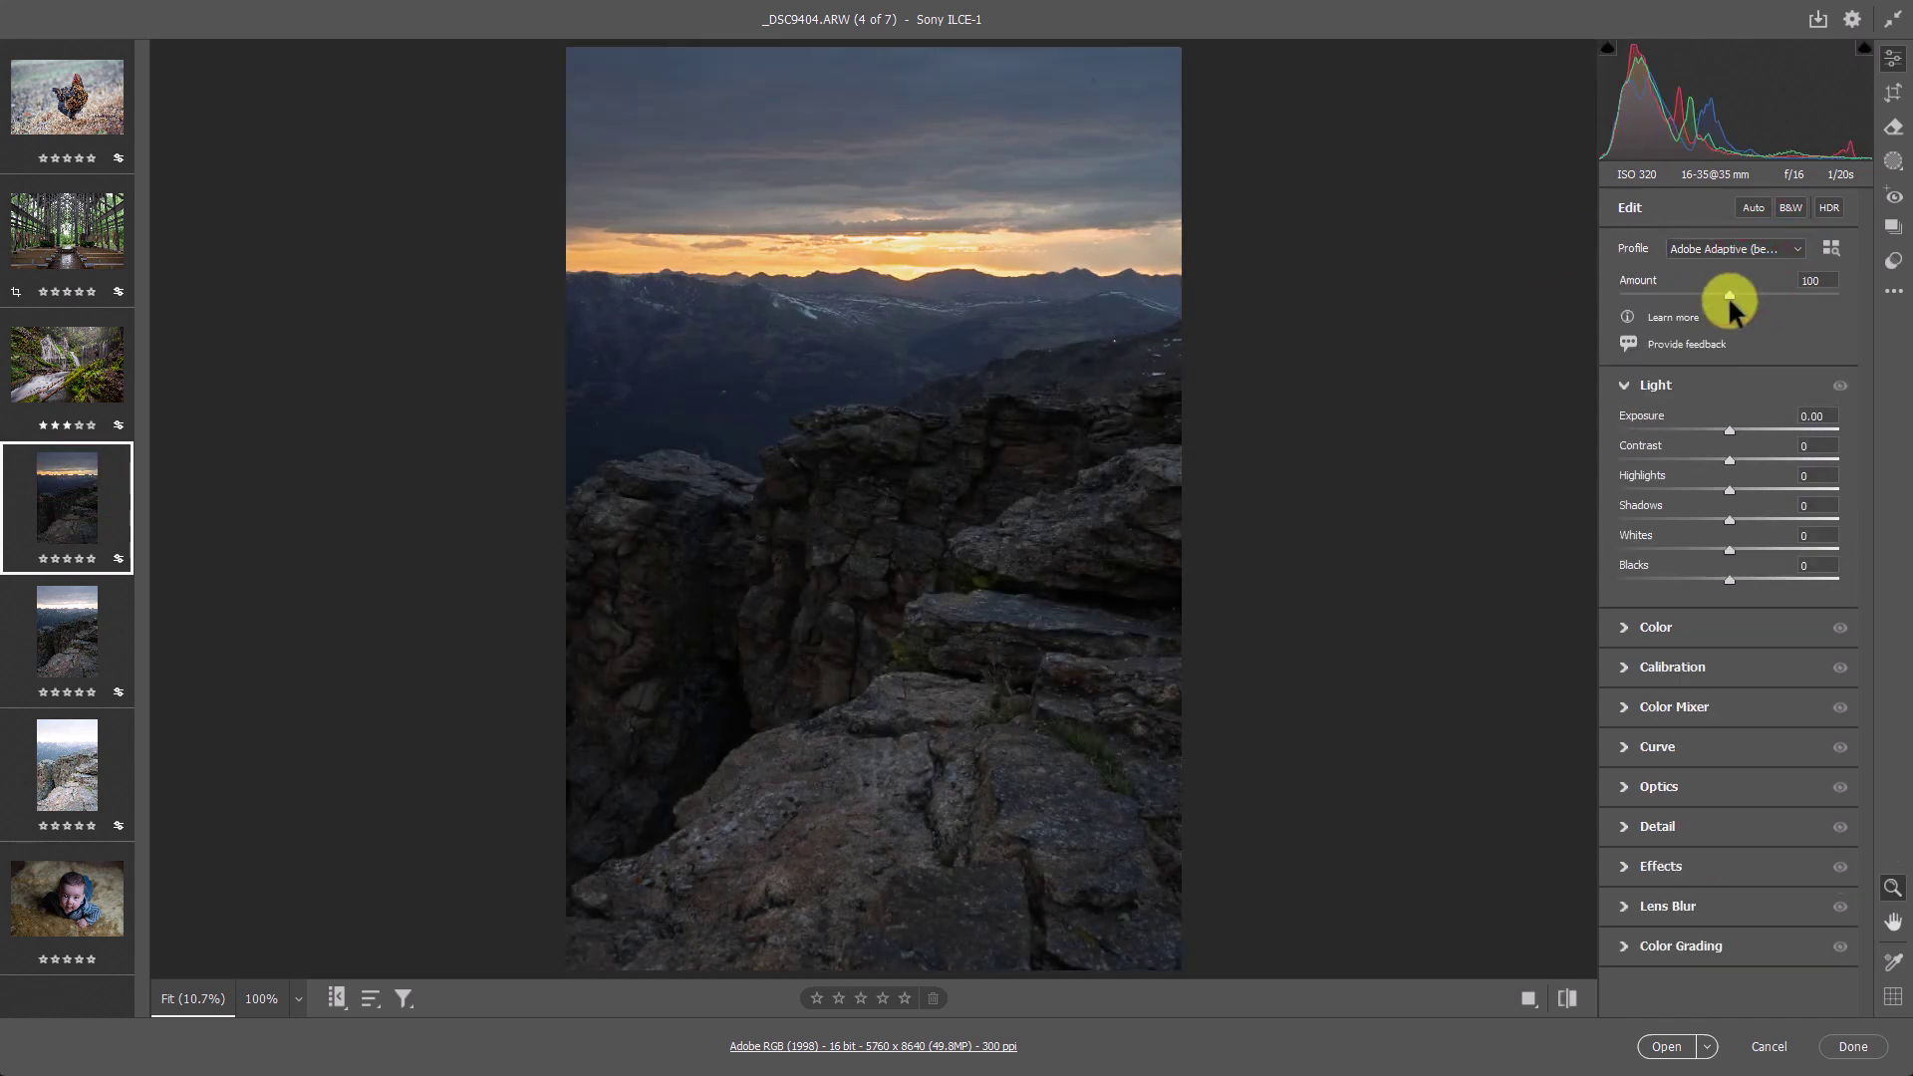
{"action": "left_click_drag", "start_coordinate": [1729, 296], "coordinate": [1853, 299]}
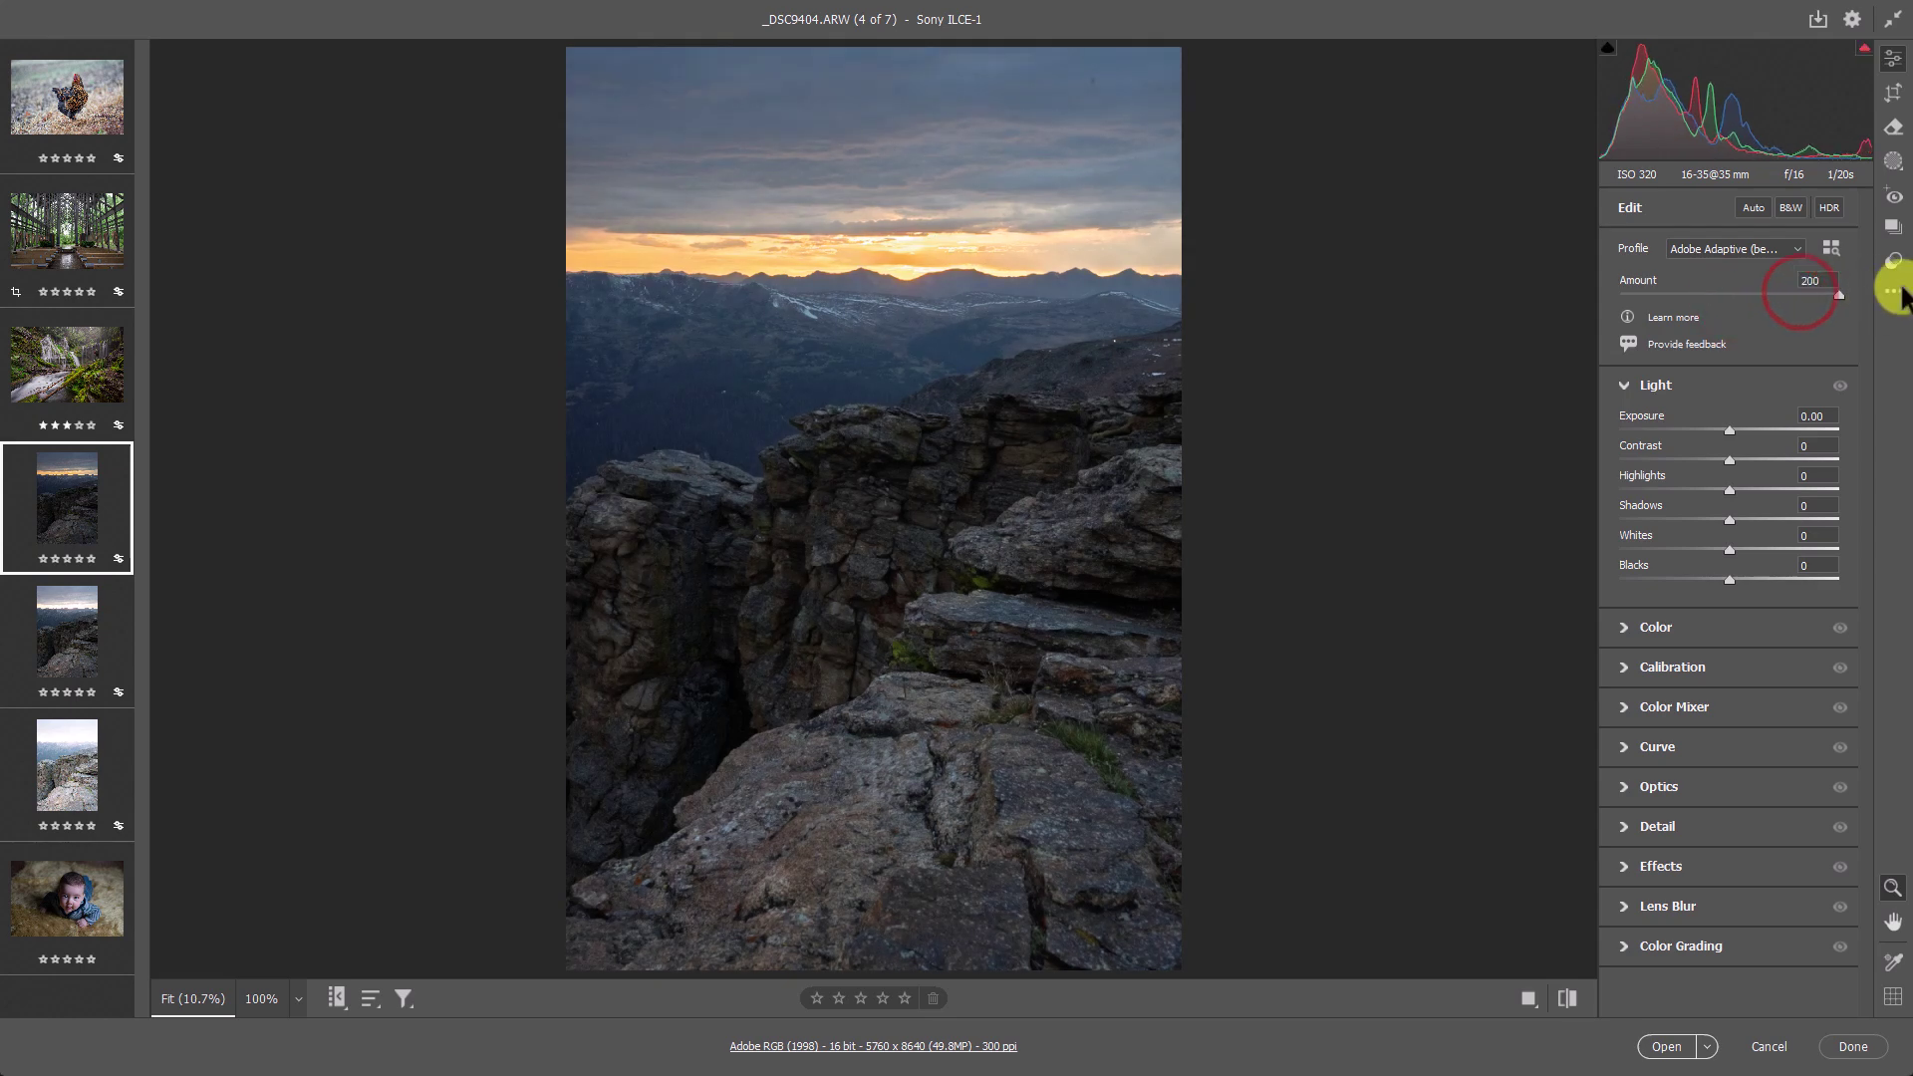
- Apply Adobe Adaptive (beta) to the middle and brightest brackets, then compare all three
{"action": "left_click", "coordinate": [92, 658]}
{"action": "left_click", "coordinate": [1724, 248]}
{"action": "left_click", "coordinate": [1722, 269]}
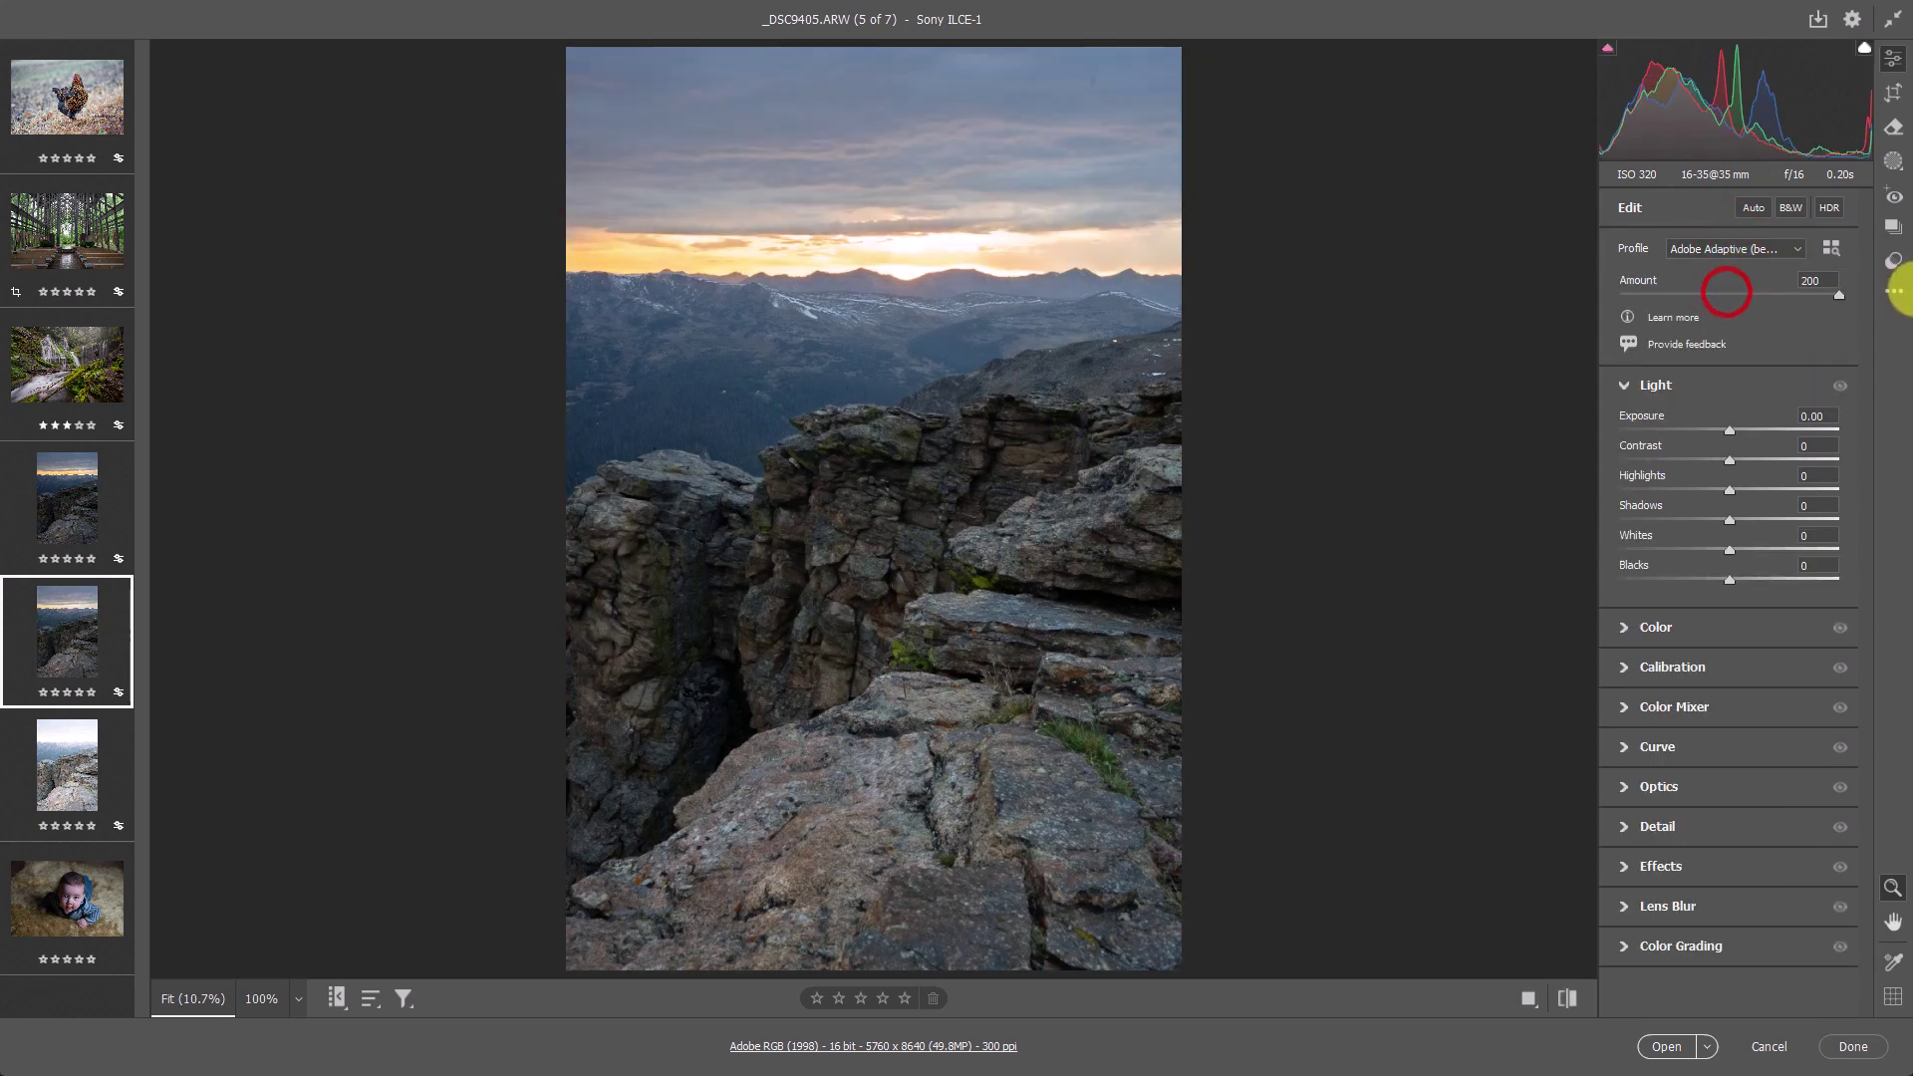
{"action": "left_click", "coordinate": [66, 765]}
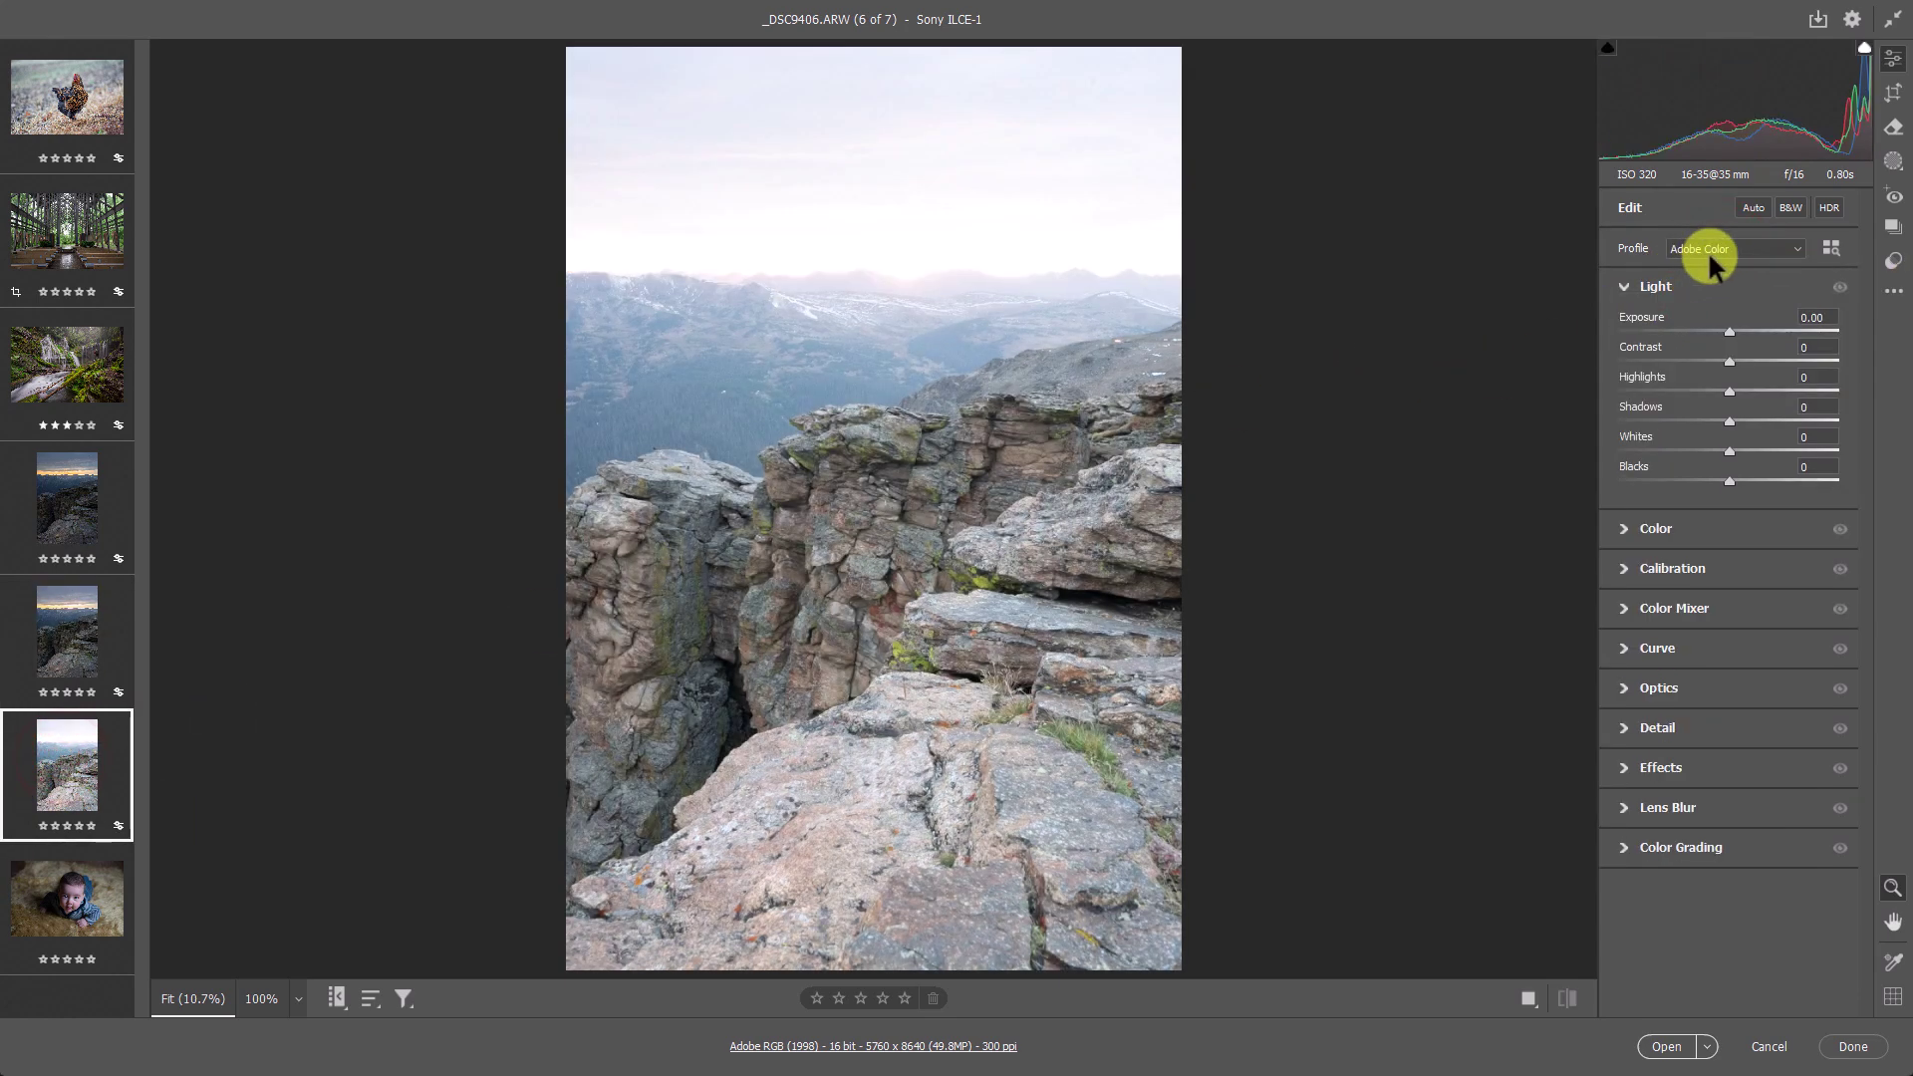
{"action": "left_click", "coordinate": [1707, 251]}
{"action": "left_click", "coordinate": [1722, 269]}
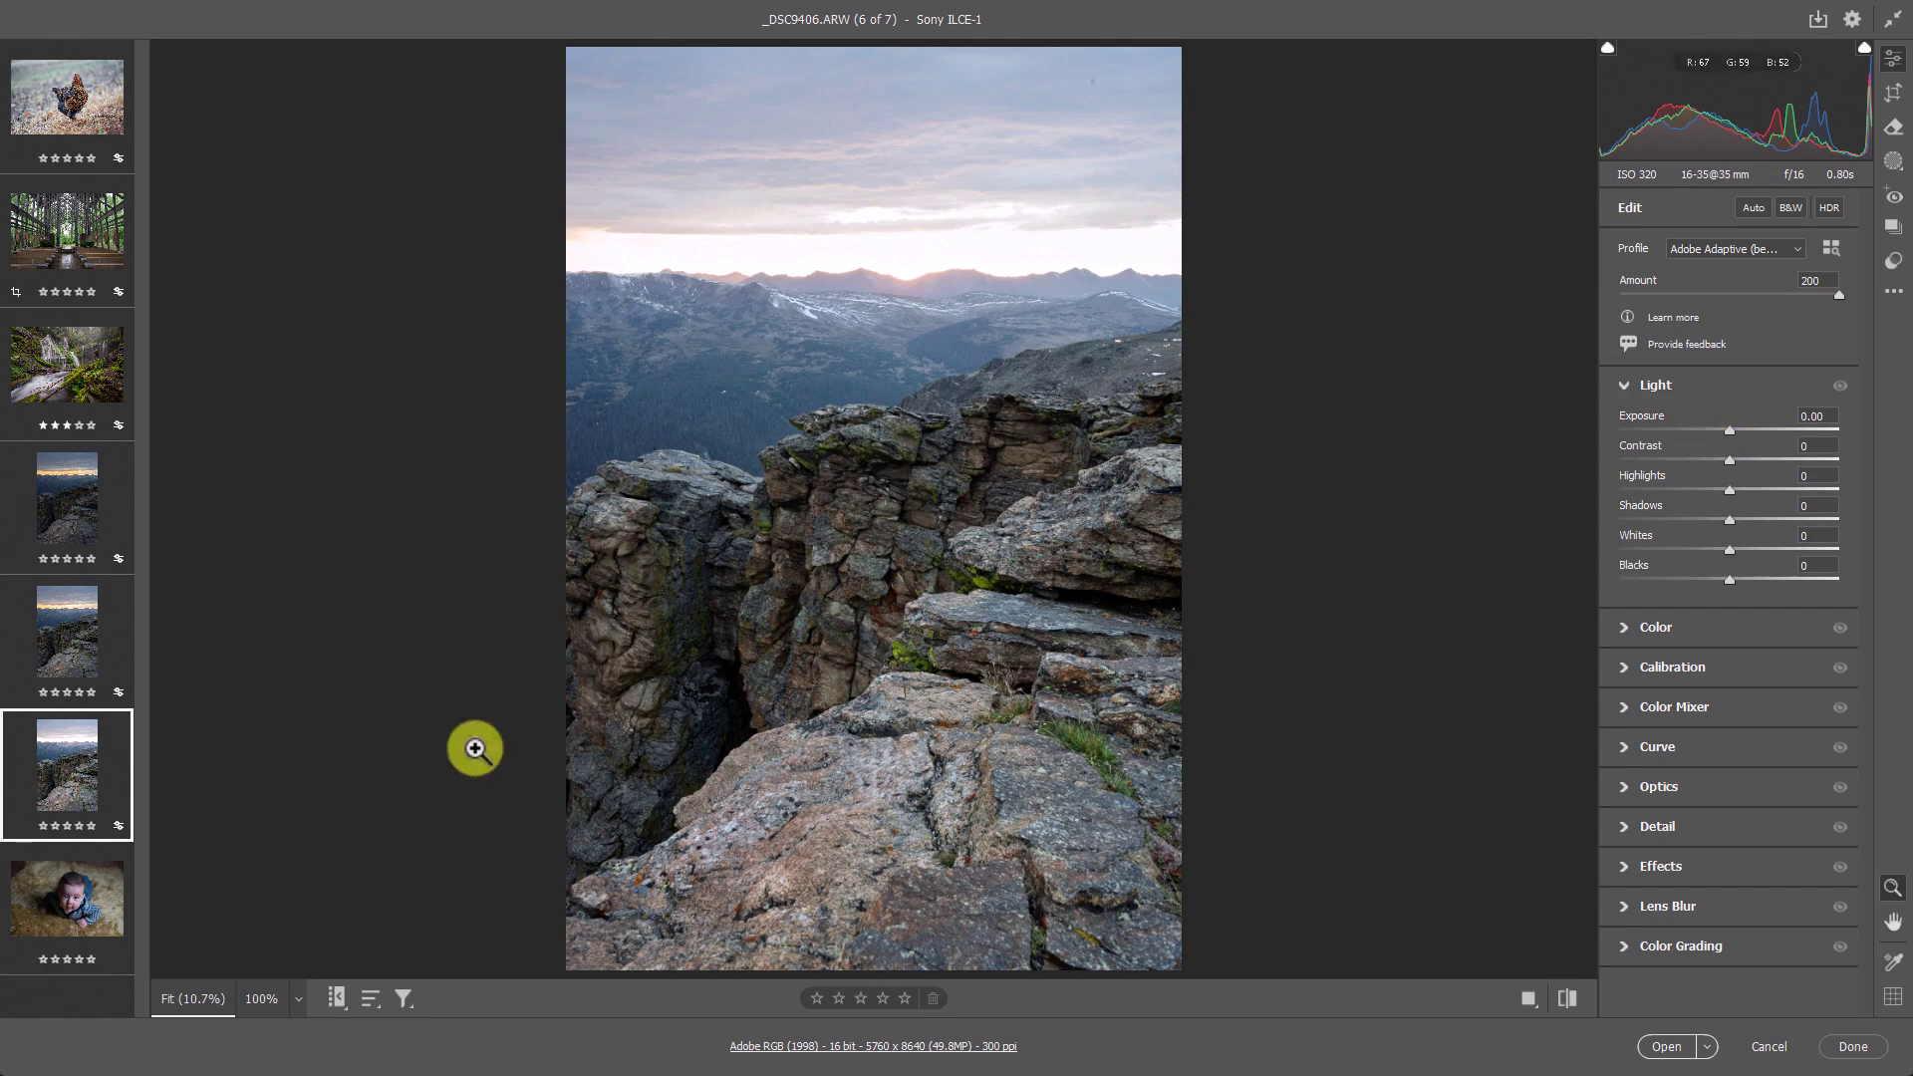
{"action": "left_click", "coordinate": [63, 661]}
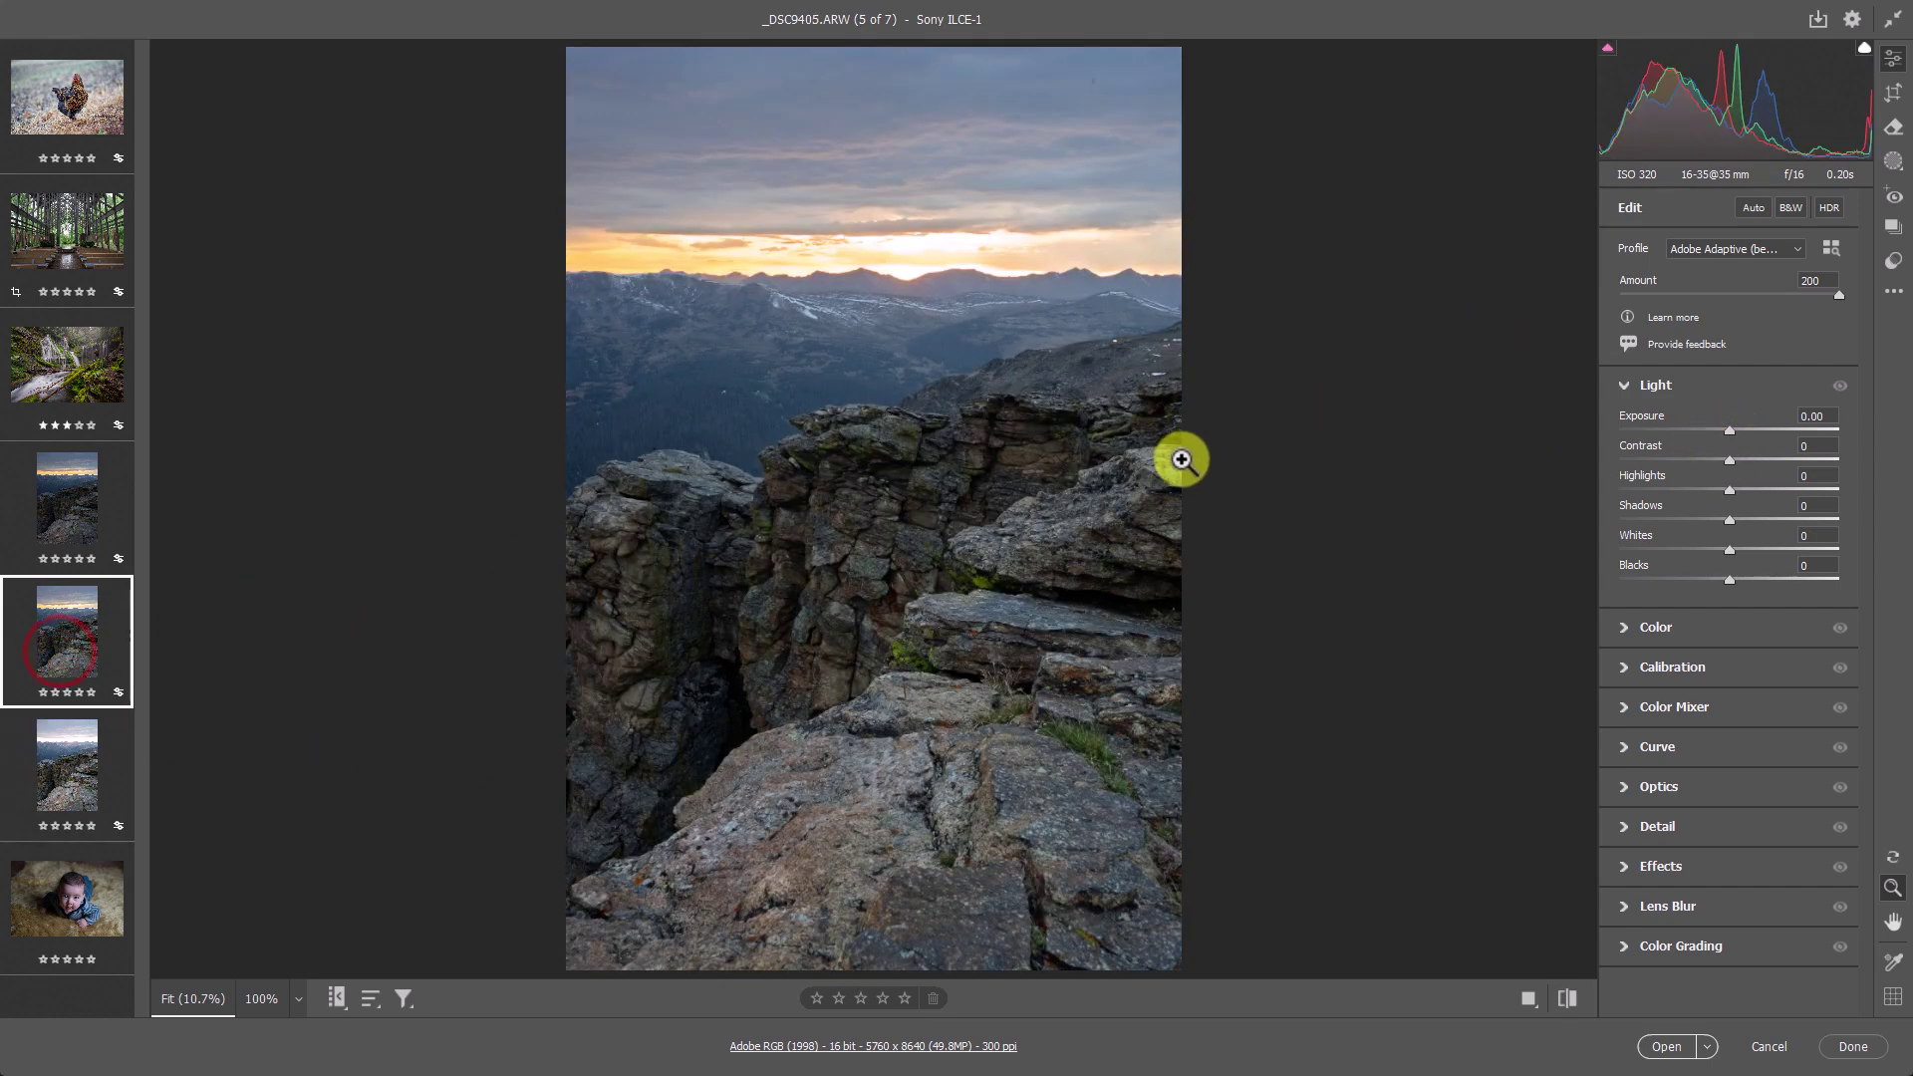
{"action": "left_click", "coordinate": [79, 508]}
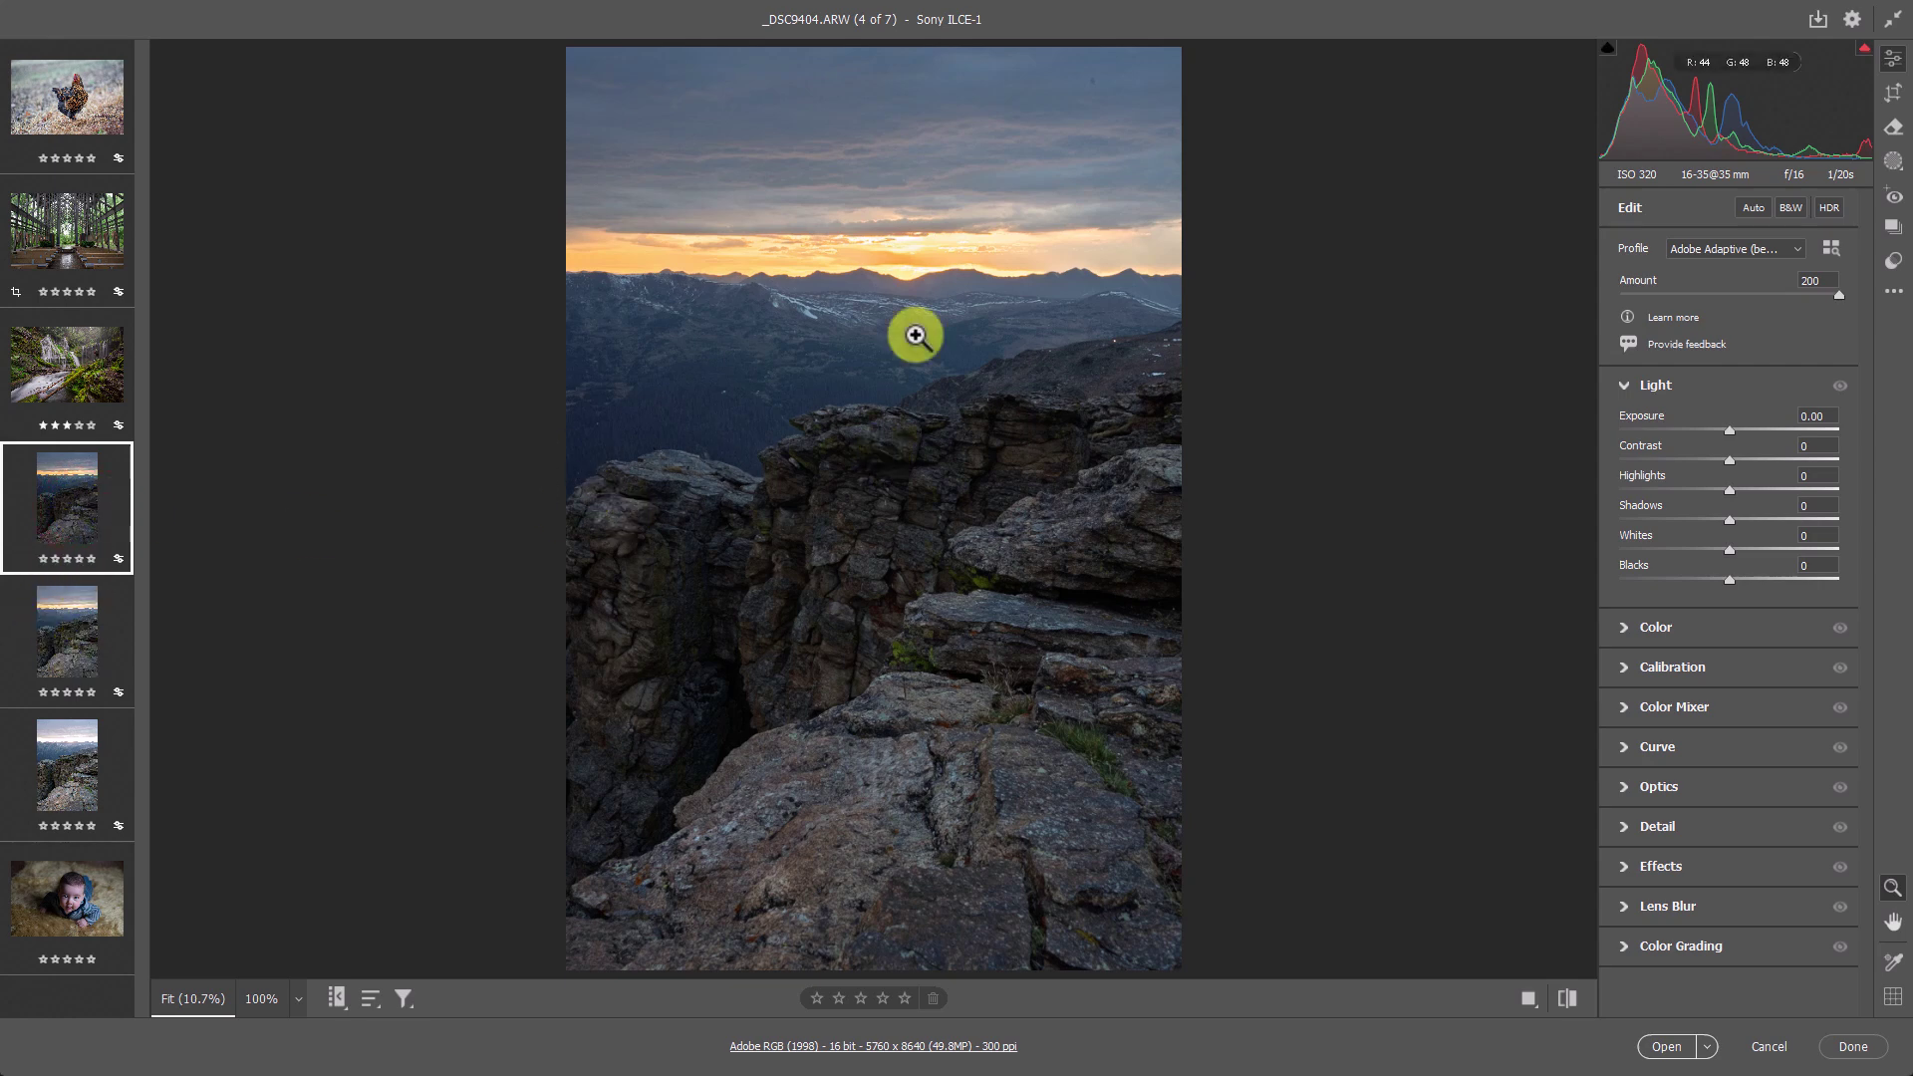
- Set _DSC9405 to Exposure +0.55, Highlights −53 and Shadows +10
{"action": "left_click", "coordinate": [72, 762]}
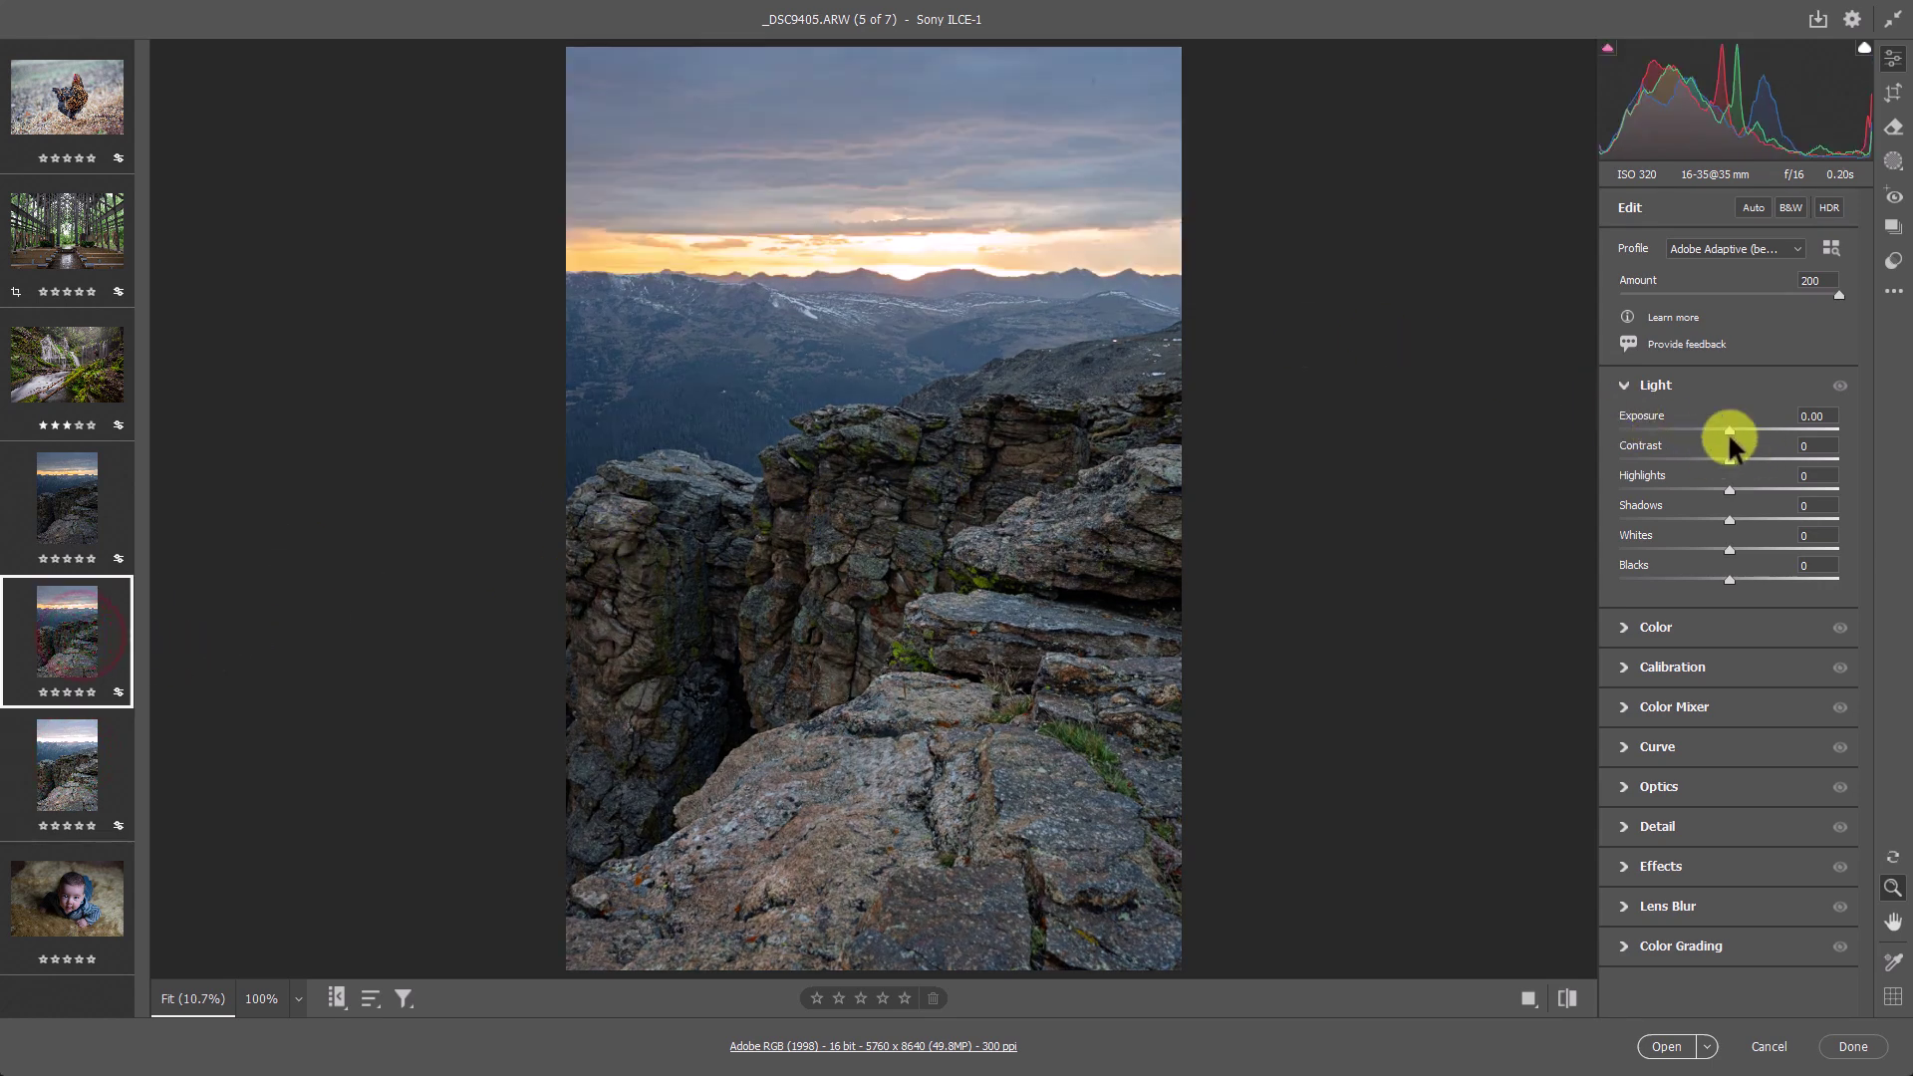
{"action": "left_click_drag", "start_coordinate": [1728, 430], "coordinate": [1731, 427]}
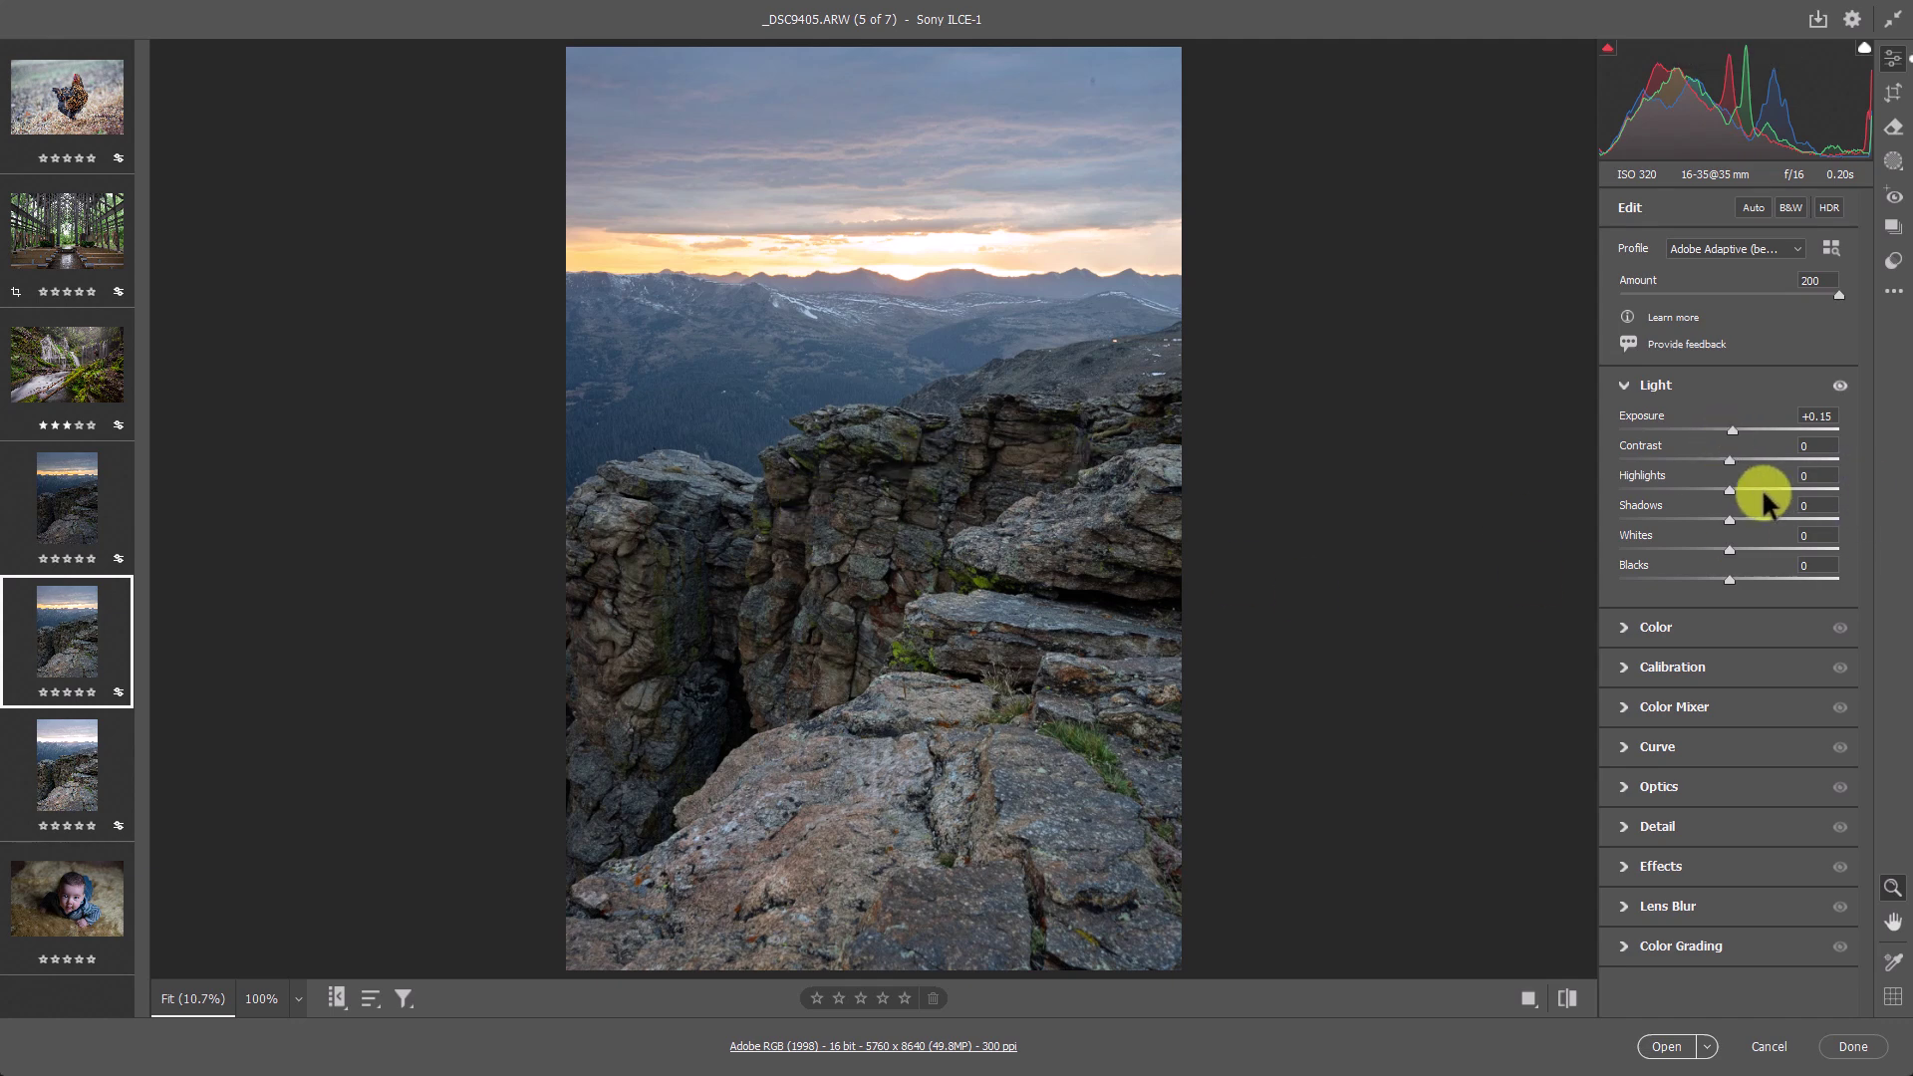
{"action": "left_click_drag", "start_coordinate": [1729, 492], "coordinate": [1772, 504]}
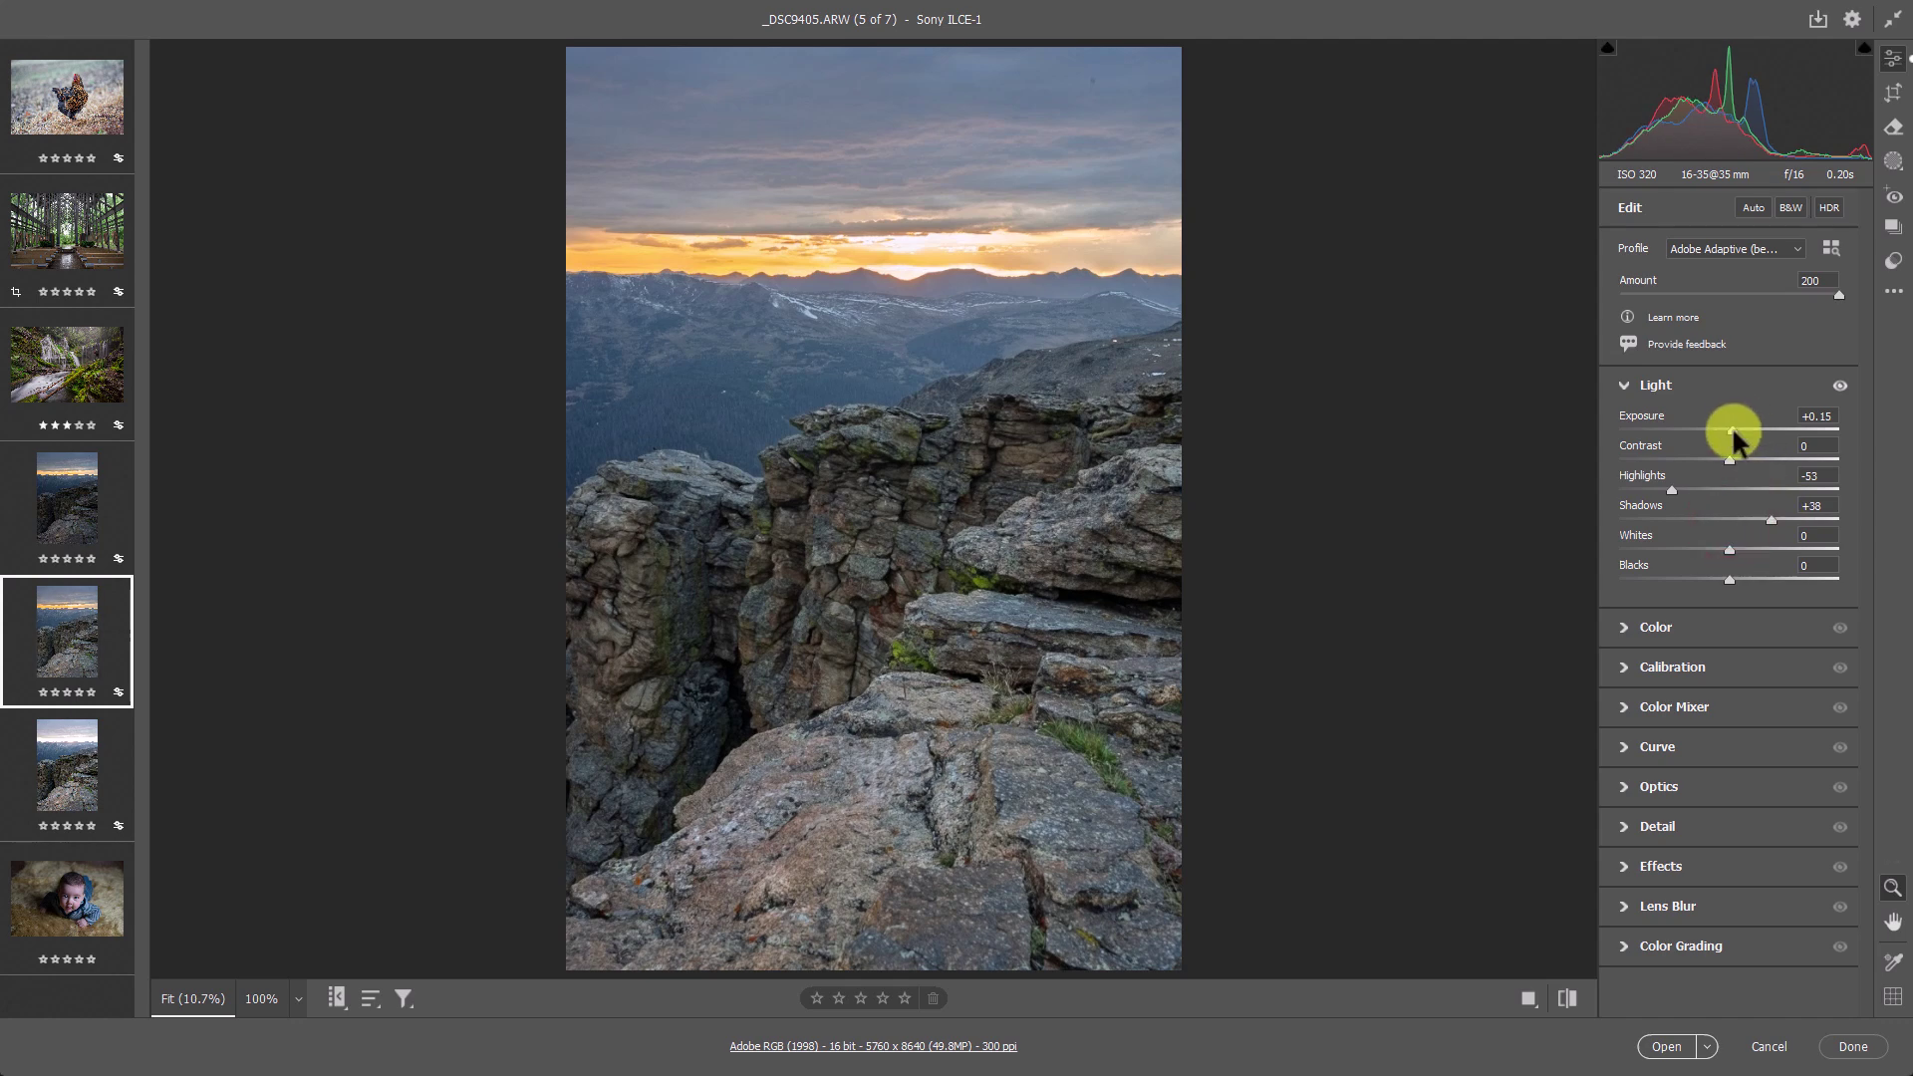
{"action": "left_click_drag", "start_coordinate": [1732, 428], "coordinate": [1742, 429]}
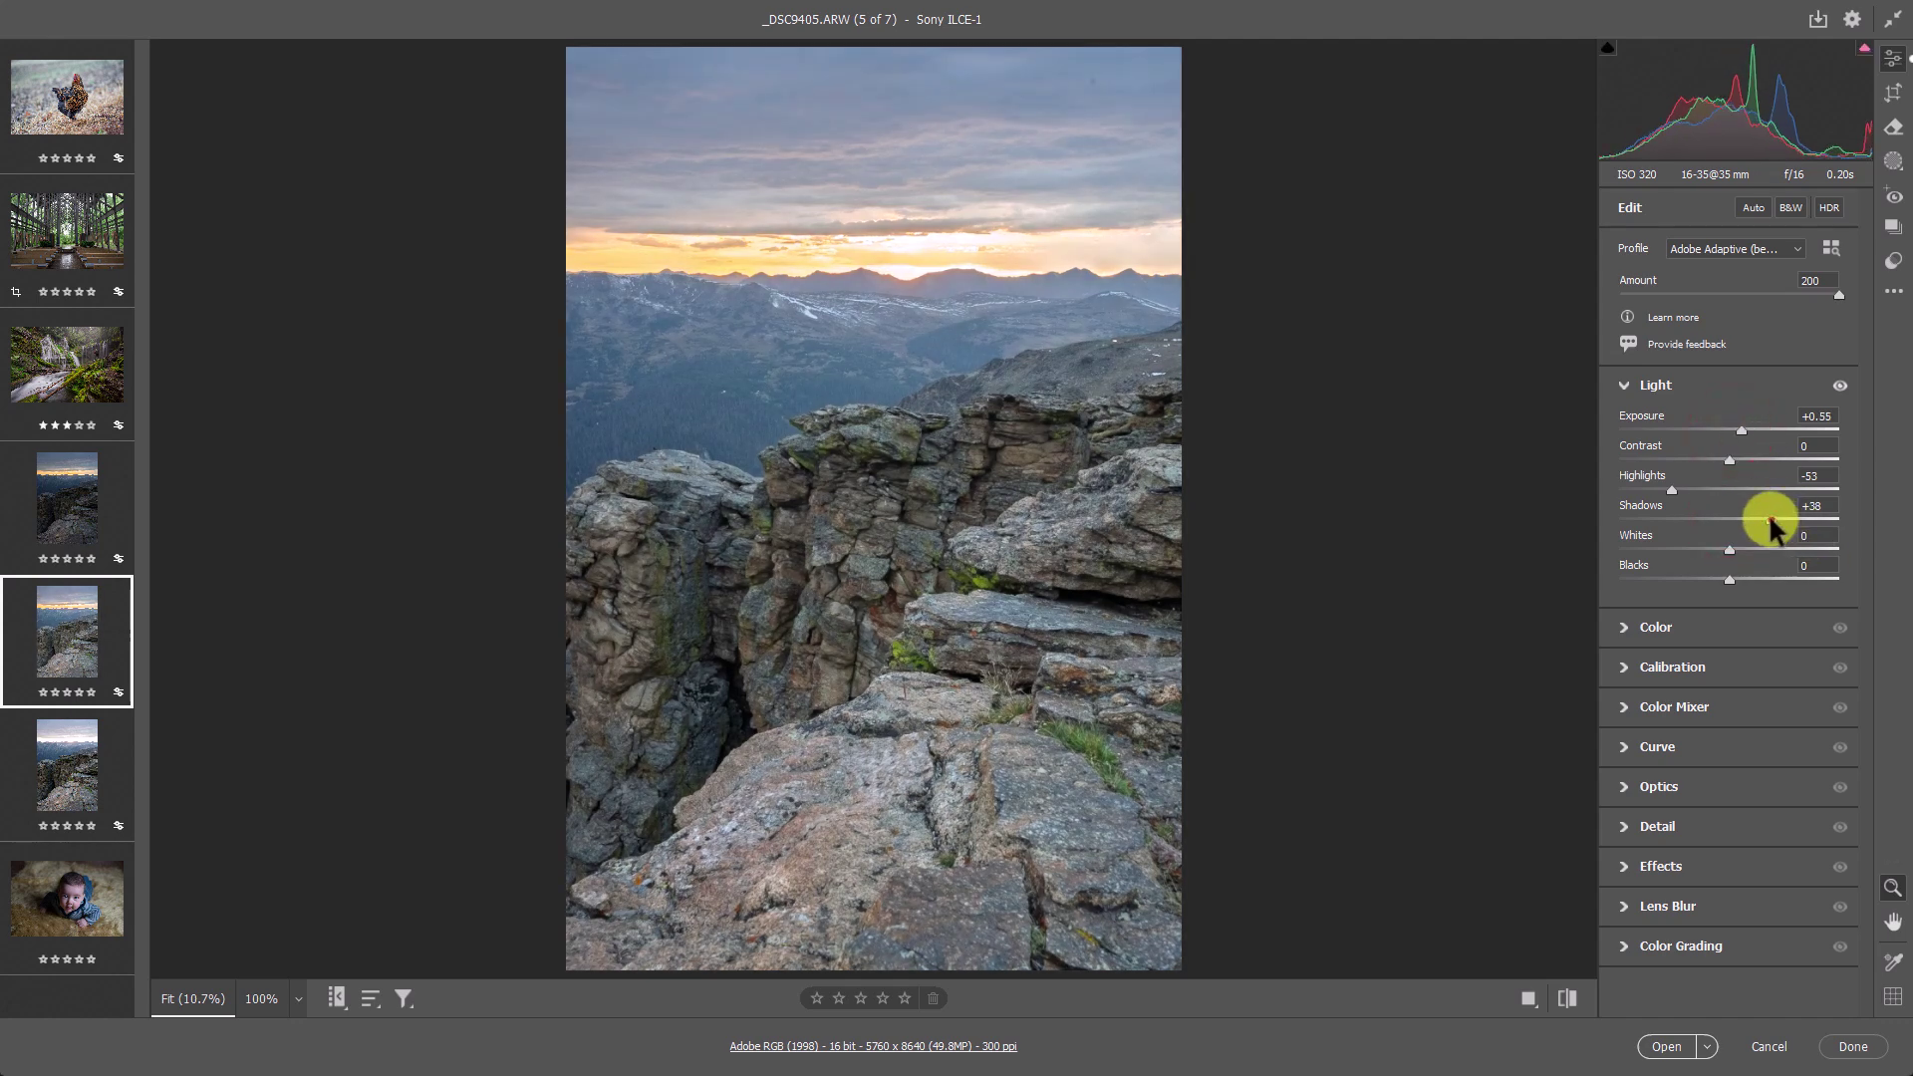
{"action": "mouse_move", "coordinate": [1771, 520]}
{"action": "left_mouse_down"}
{"action": "mouse_move", "coordinate": [1724, 512]}
{"action": "mouse_move", "coordinate": [1742, 512]}
{"action": "left_mouse_up"}
- Set _DSC9404 to Highlights +16 and Exposure +0.25, comparing it with _DSC9405
{"action": "left_click", "coordinate": [46, 507]}
{"action": "left_click_drag", "start_coordinate": [1734, 488], "coordinate": [1780, 518]}
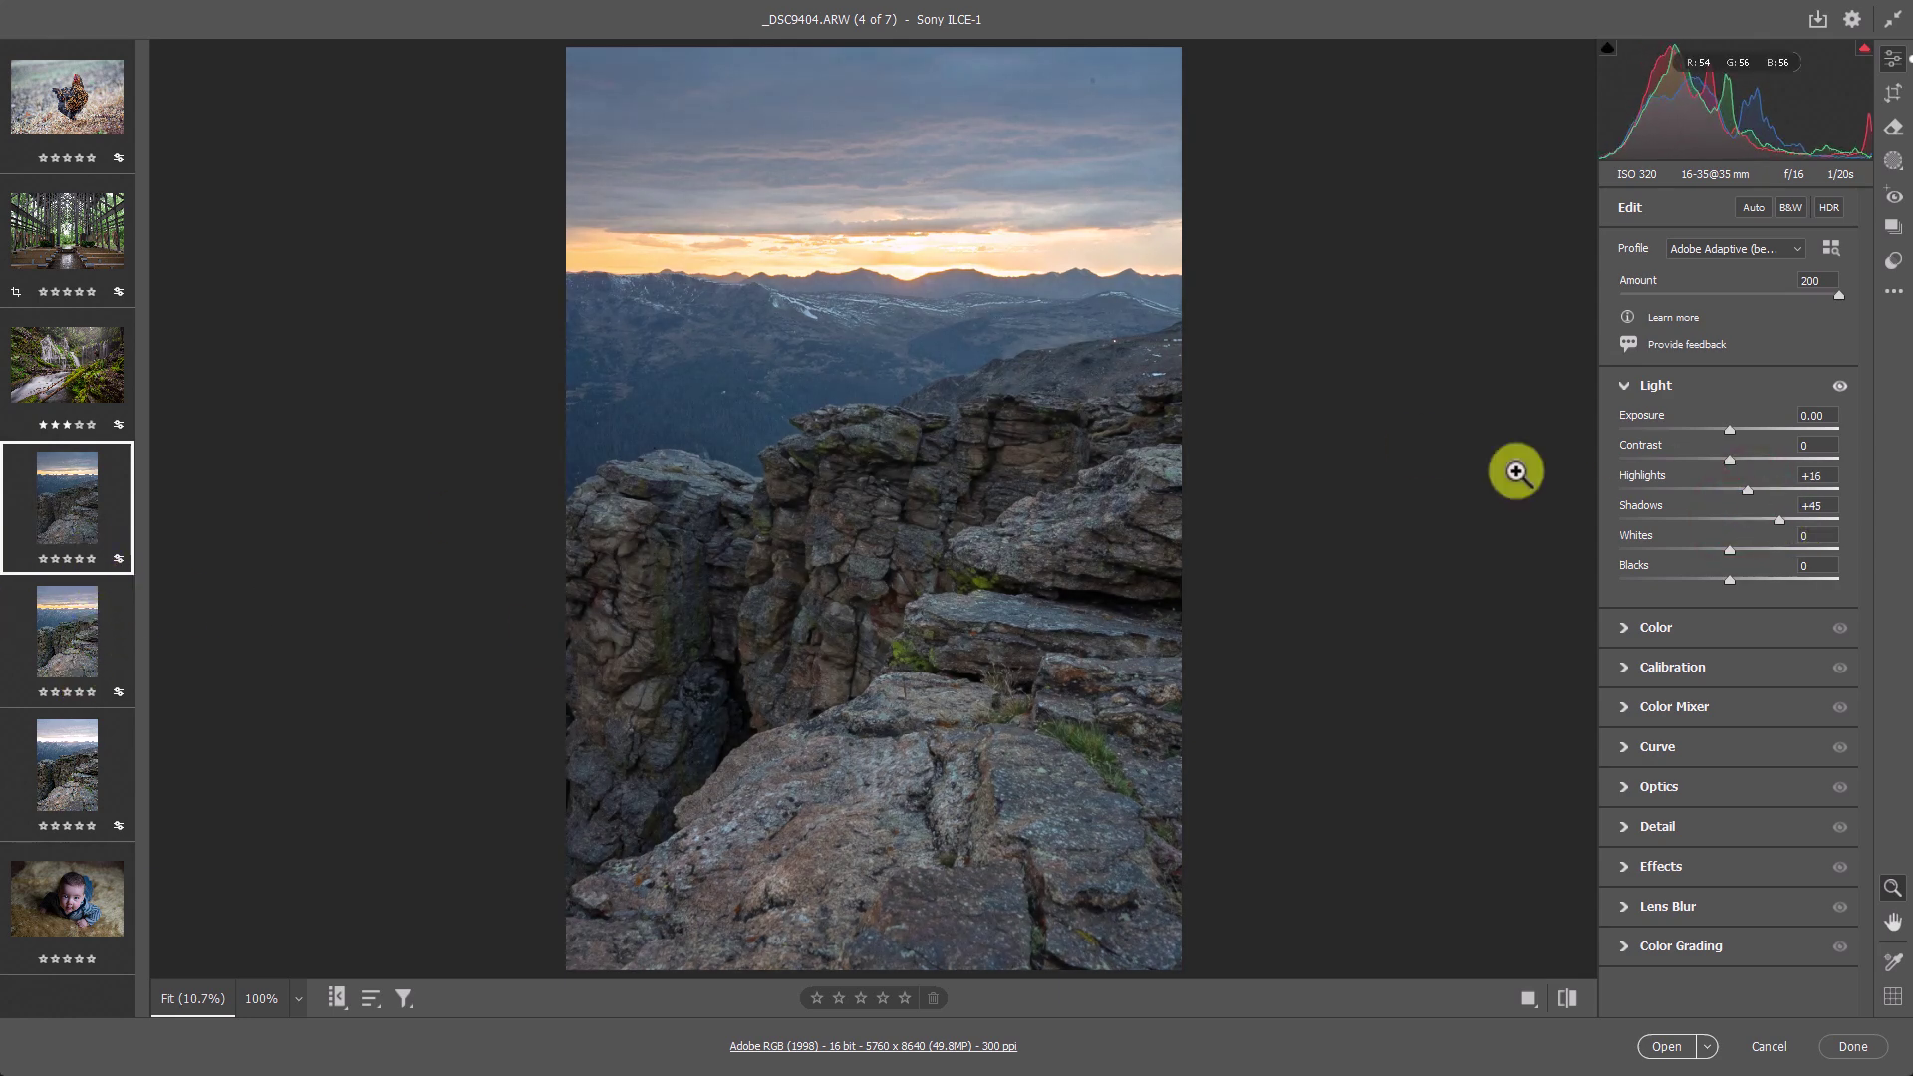
{"action": "left_click_drag", "start_coordinate": [1731, 426], "coordinate": [1735, 422]}
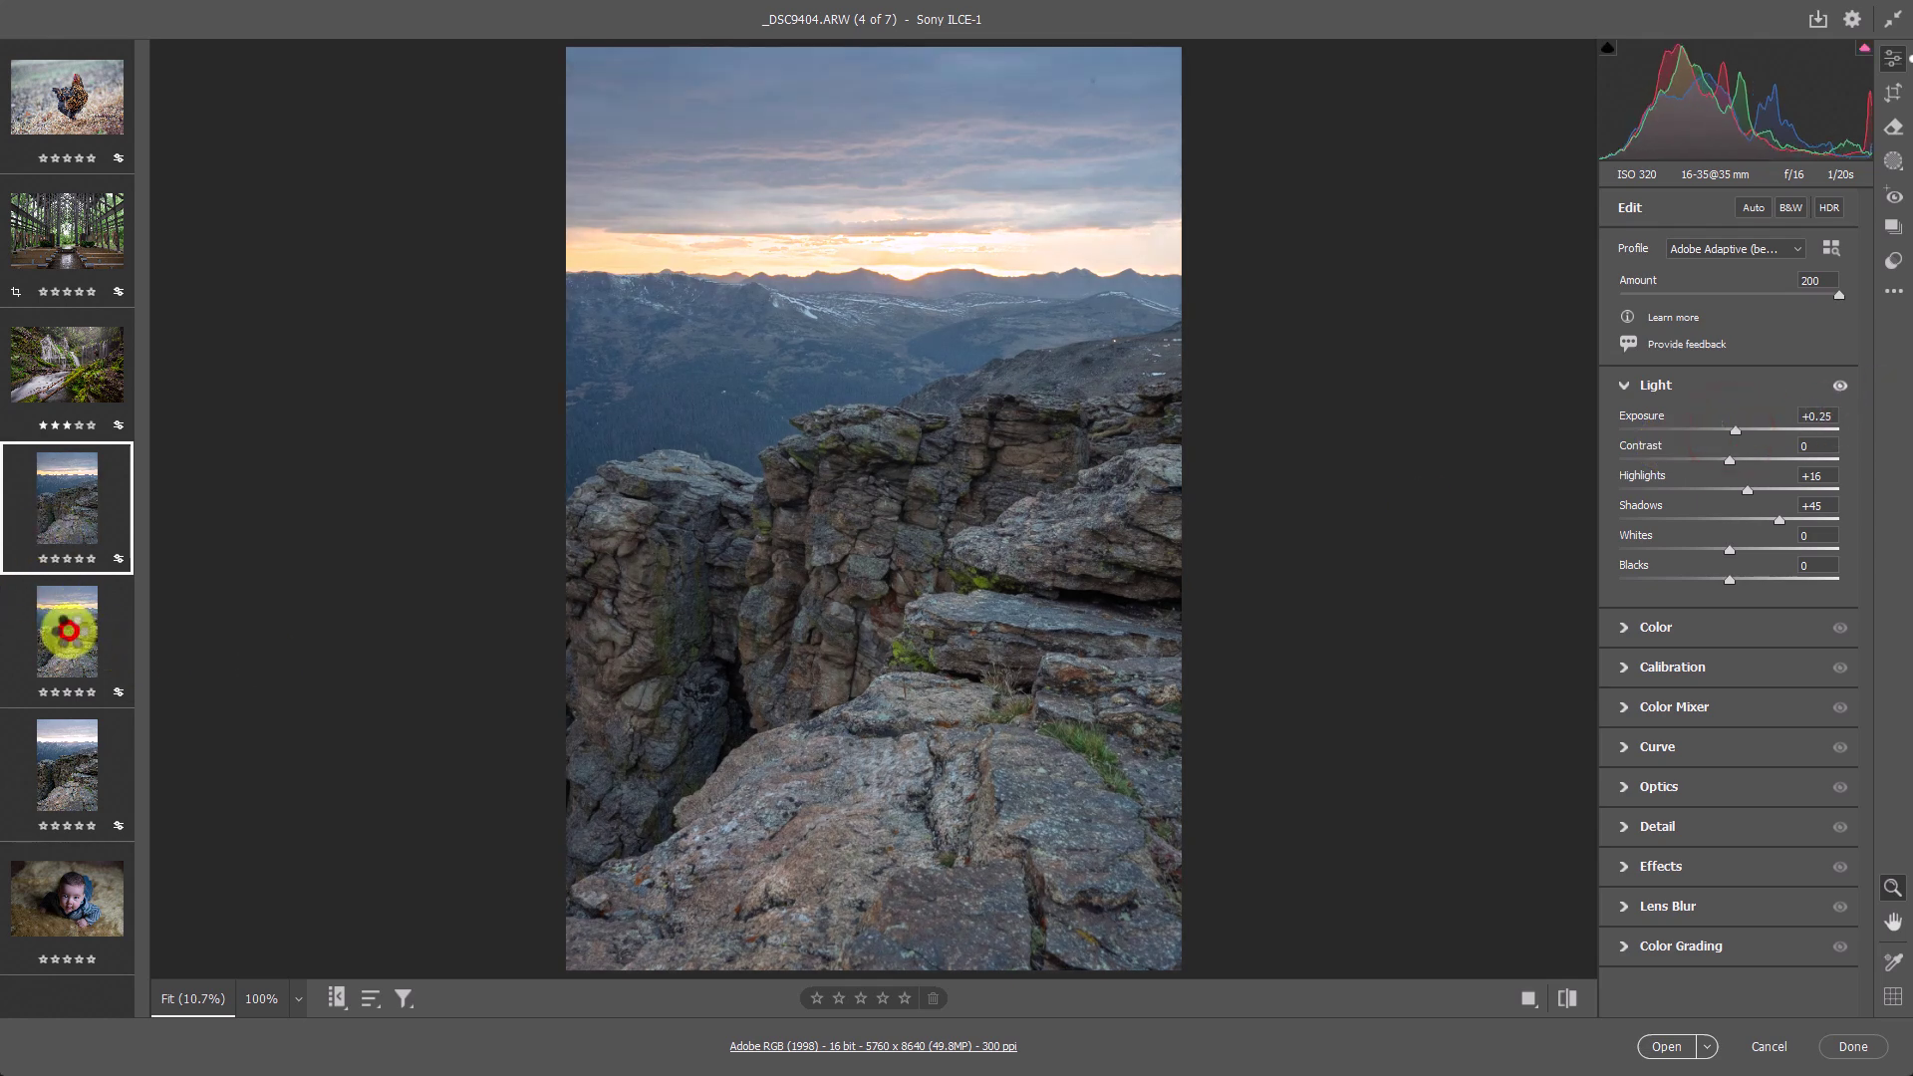
{"action": "left_click", "coordinate": [67, 630]}
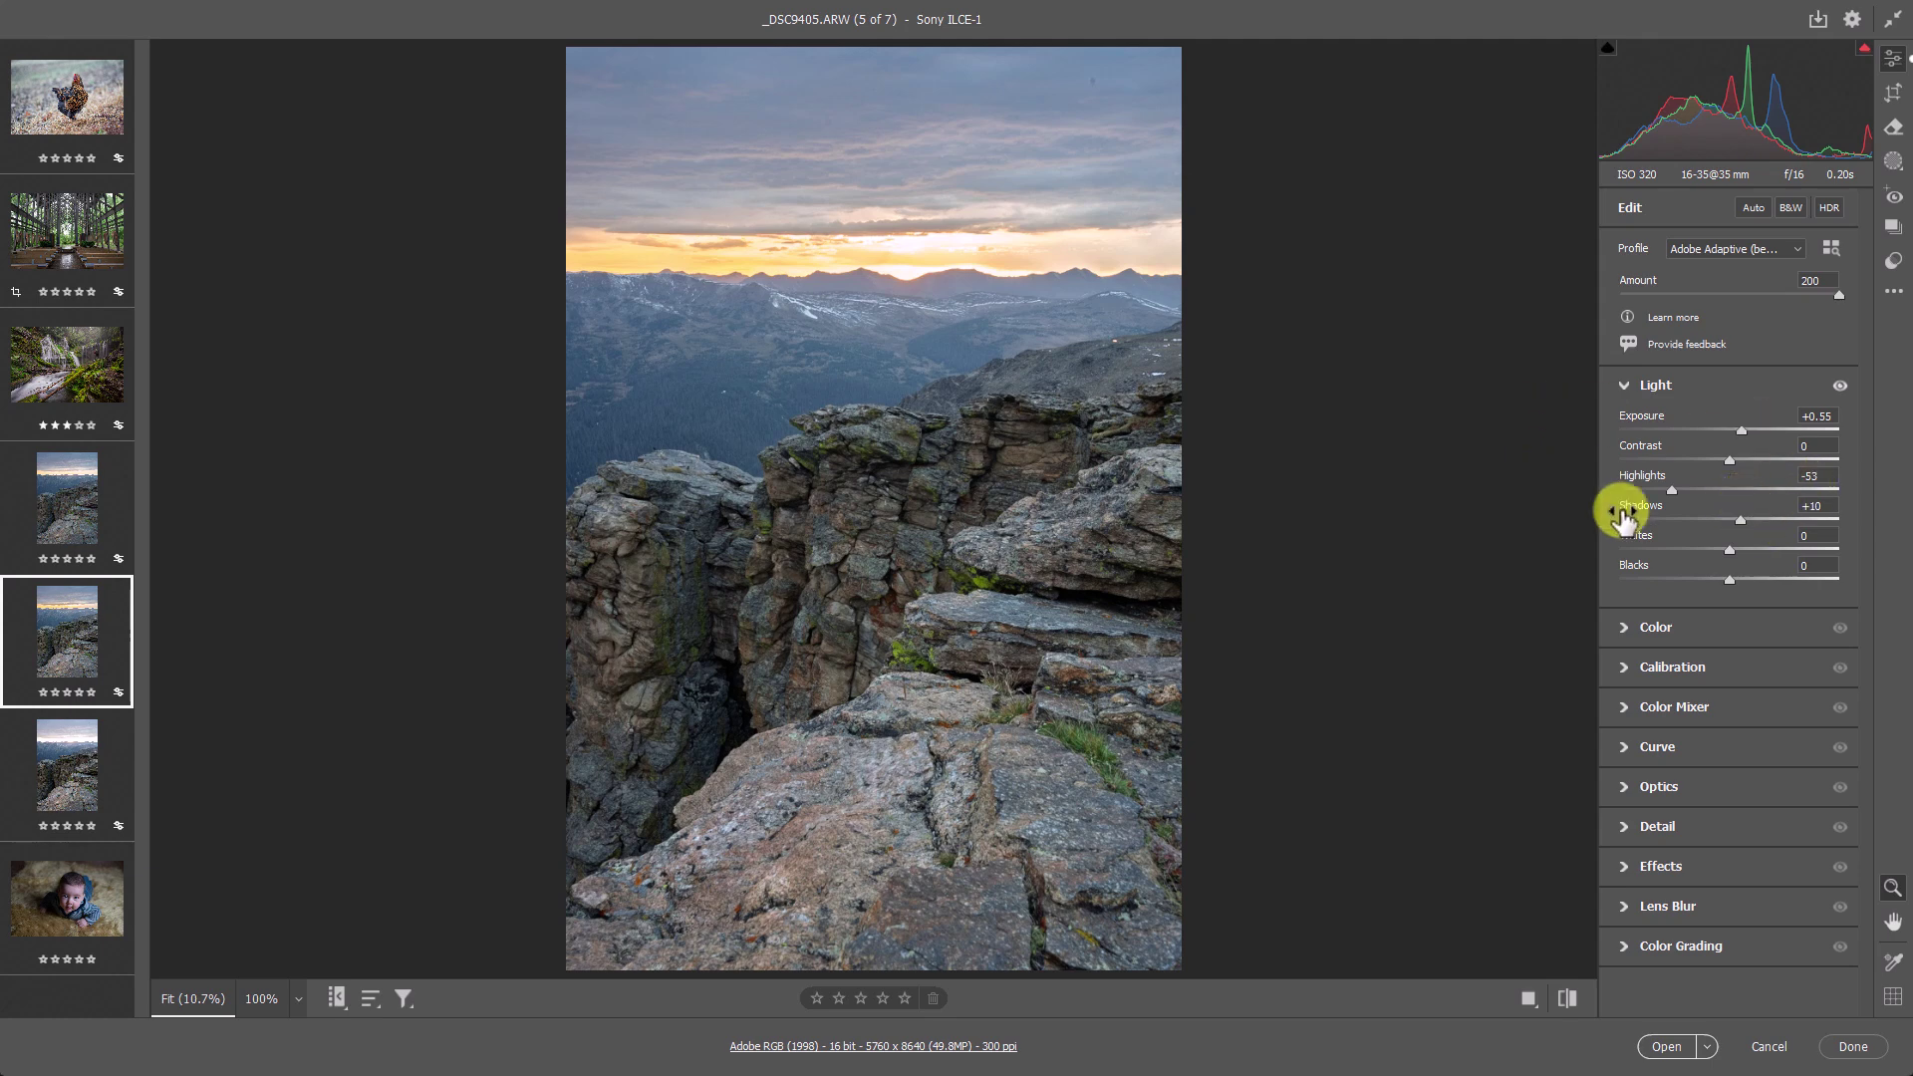
{"action": "left_click", "coordinate": [52, 506]}
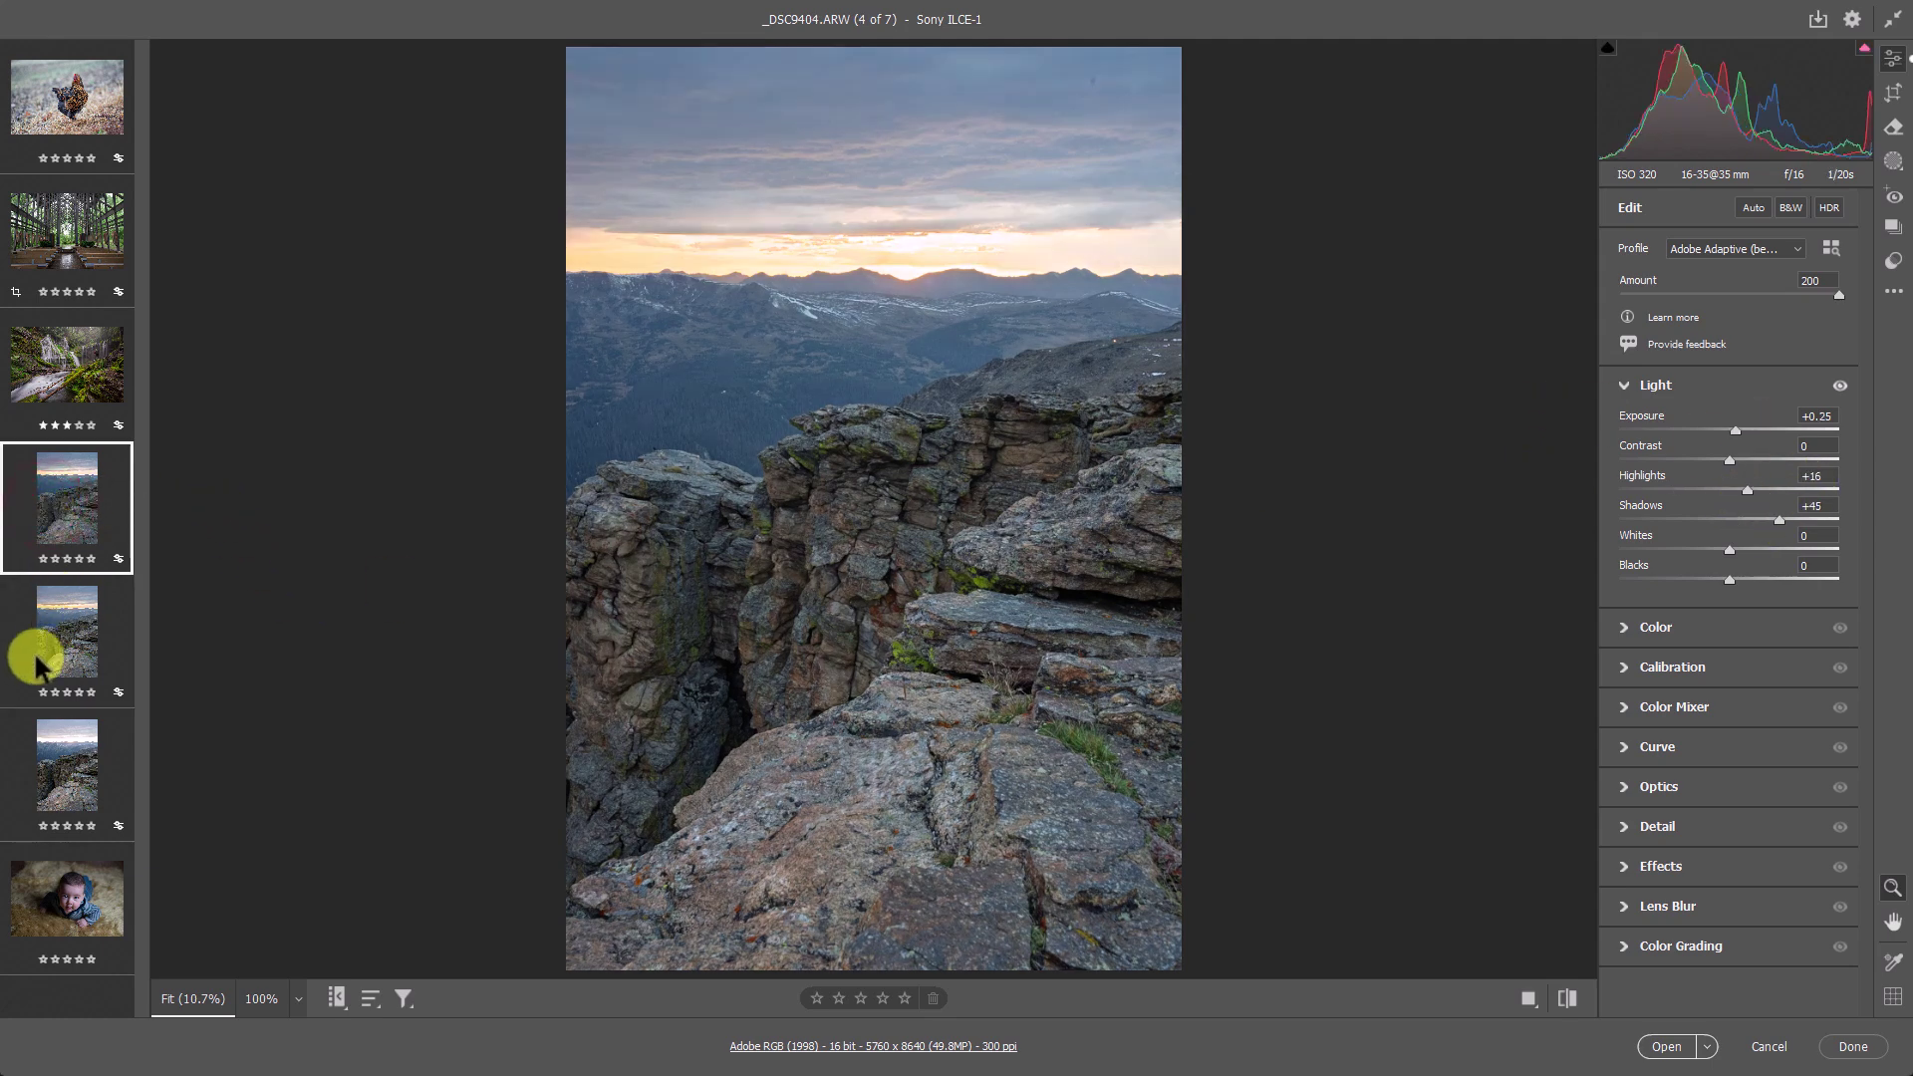
{"action": "left_click", "coordinate": [71, 616]}
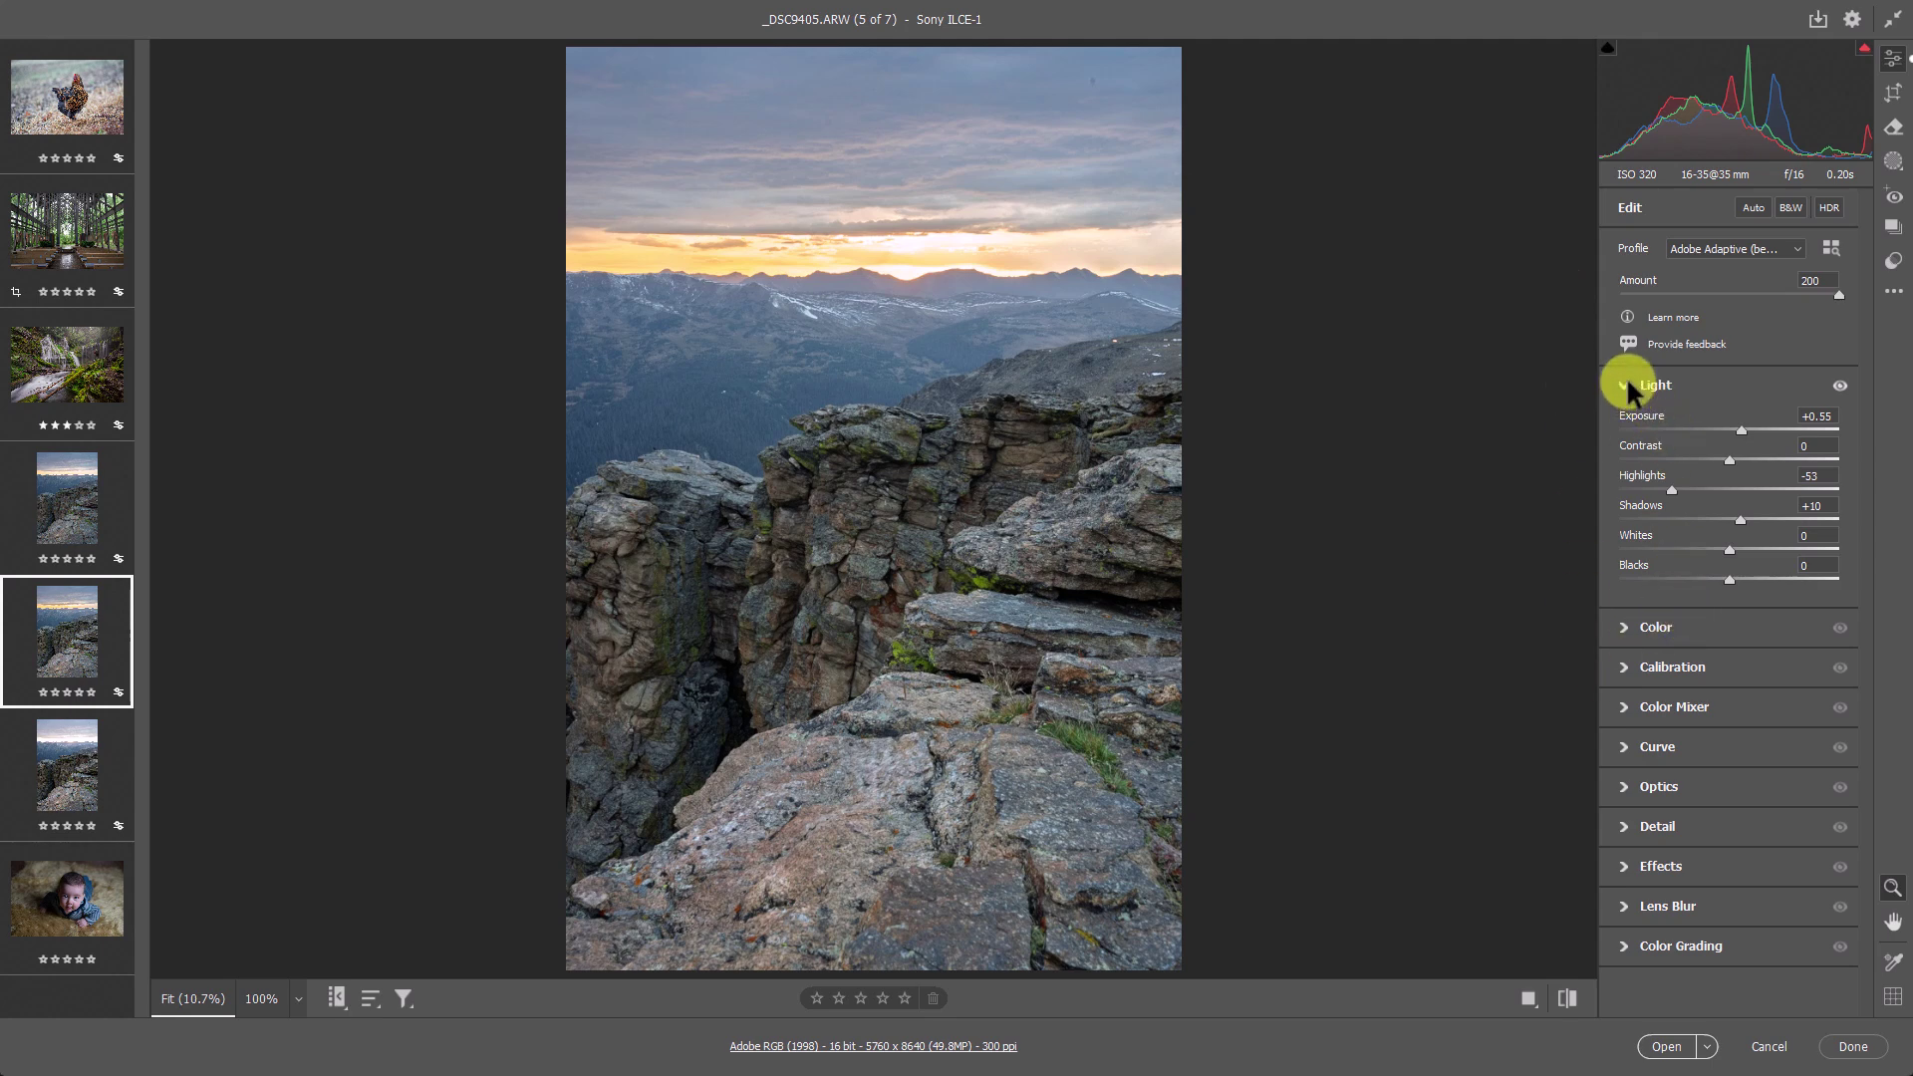
{"action": "left_click", "coordinate": [1654, 378]}
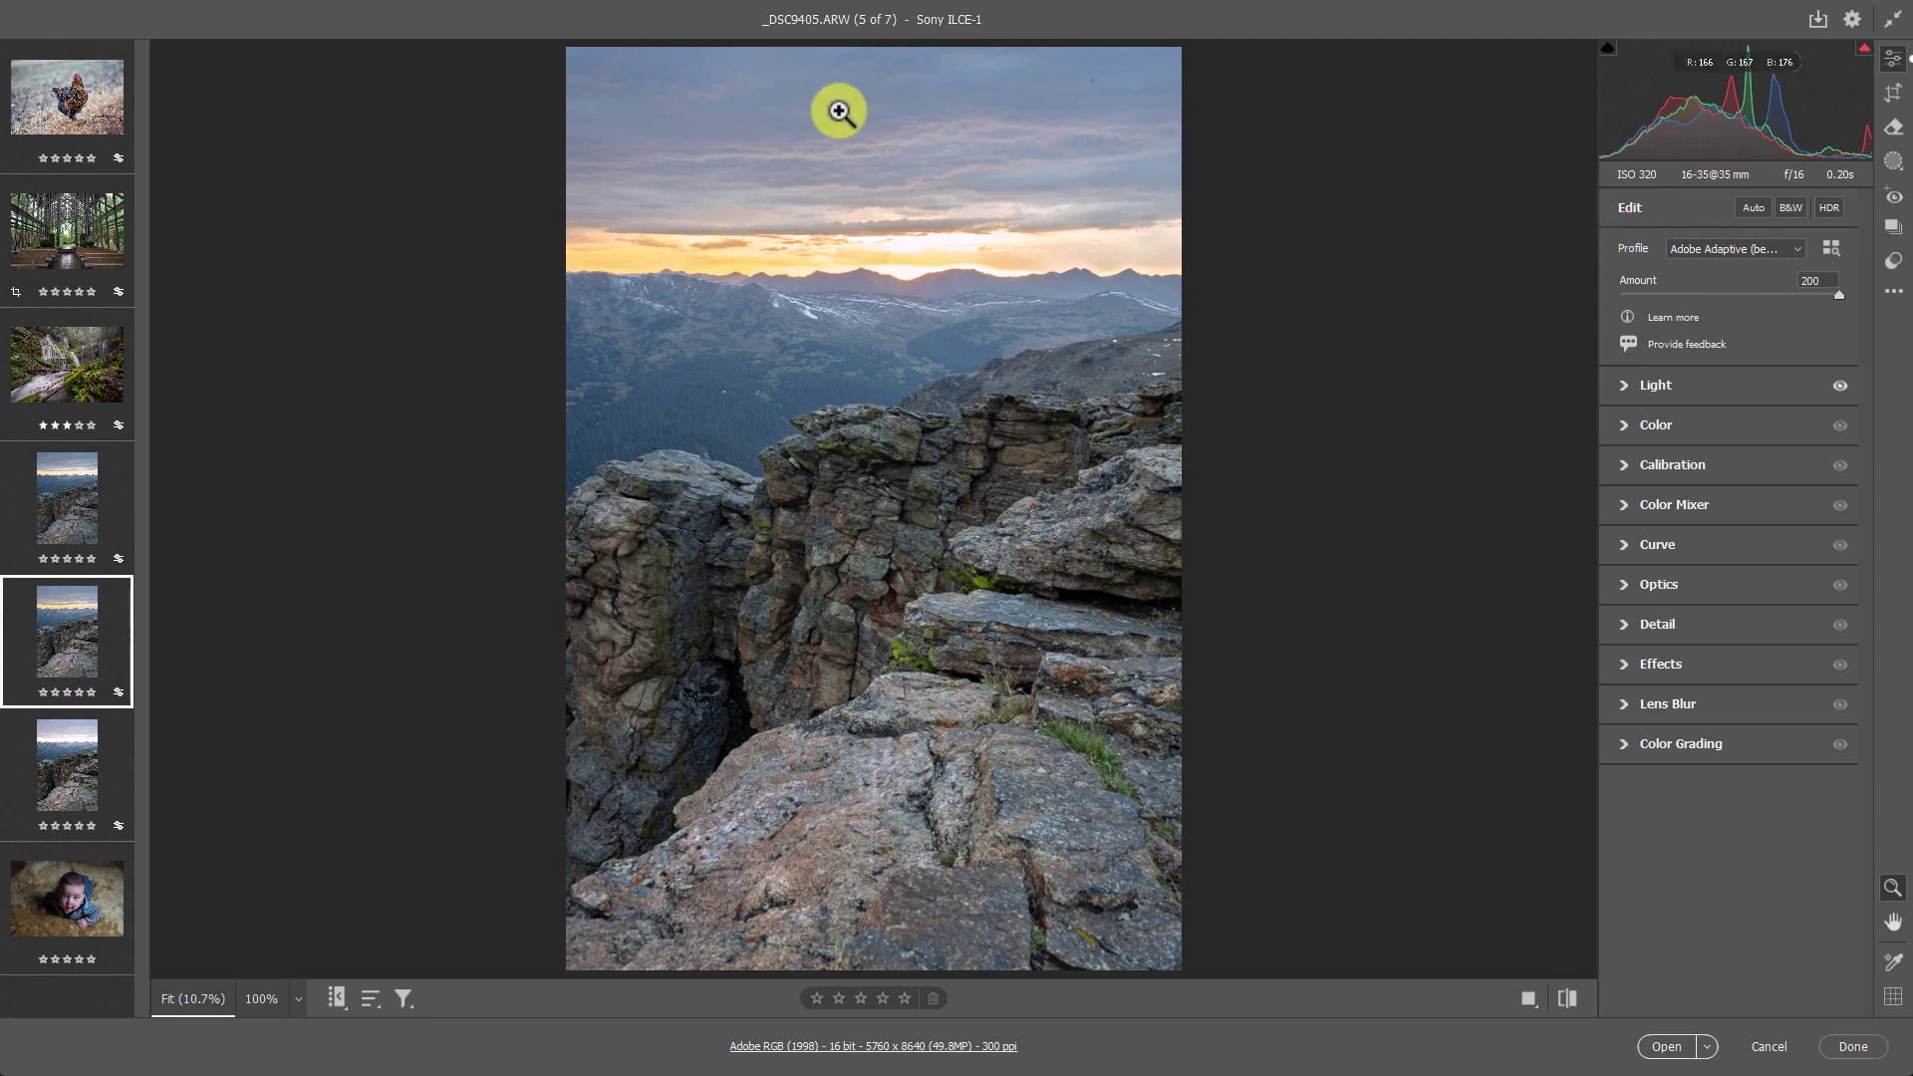
- Open the waterfall photo _DSC8959 and set its Adobe Adaptive Amount to about 143
{"action": "left_click", "coordinate": [66, 350]}
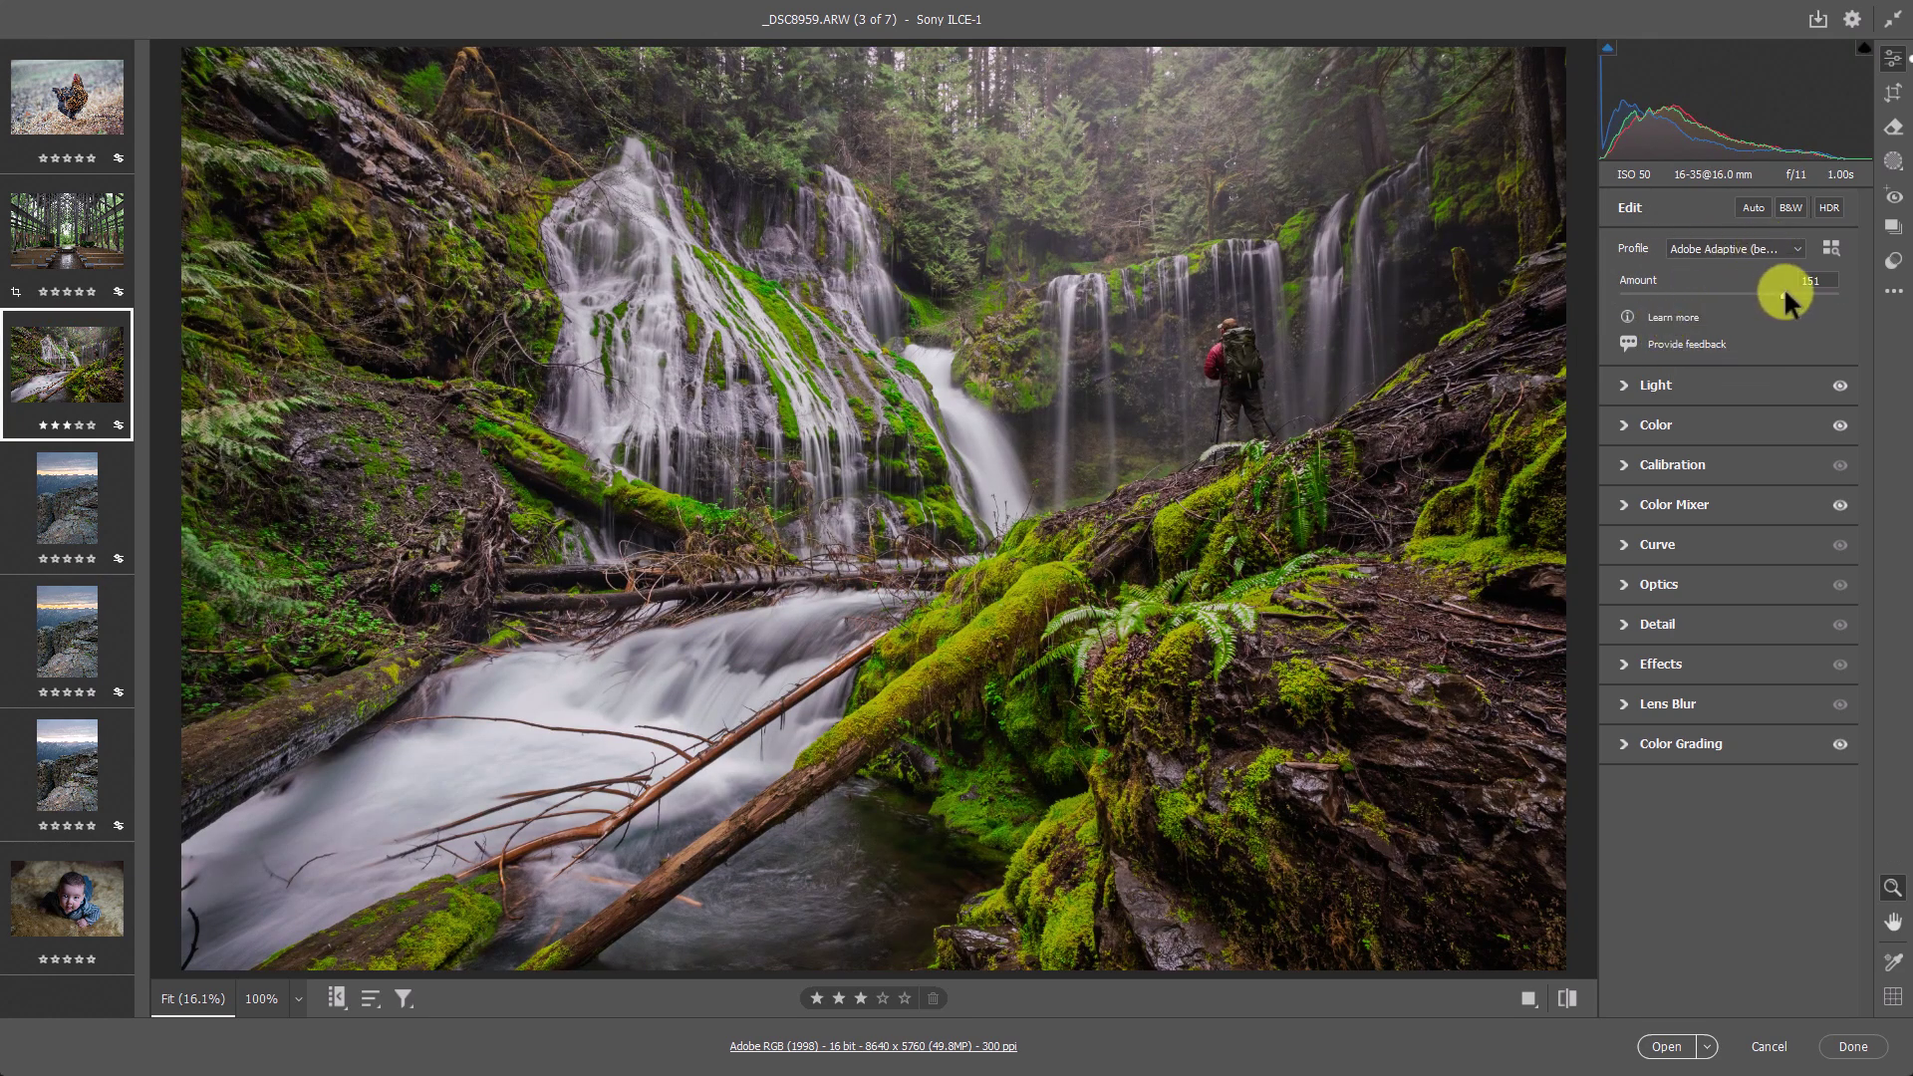
{"action": "left_click_drag", "start_coordinate": [1785, 295], "coordinate": [1728, 295]}
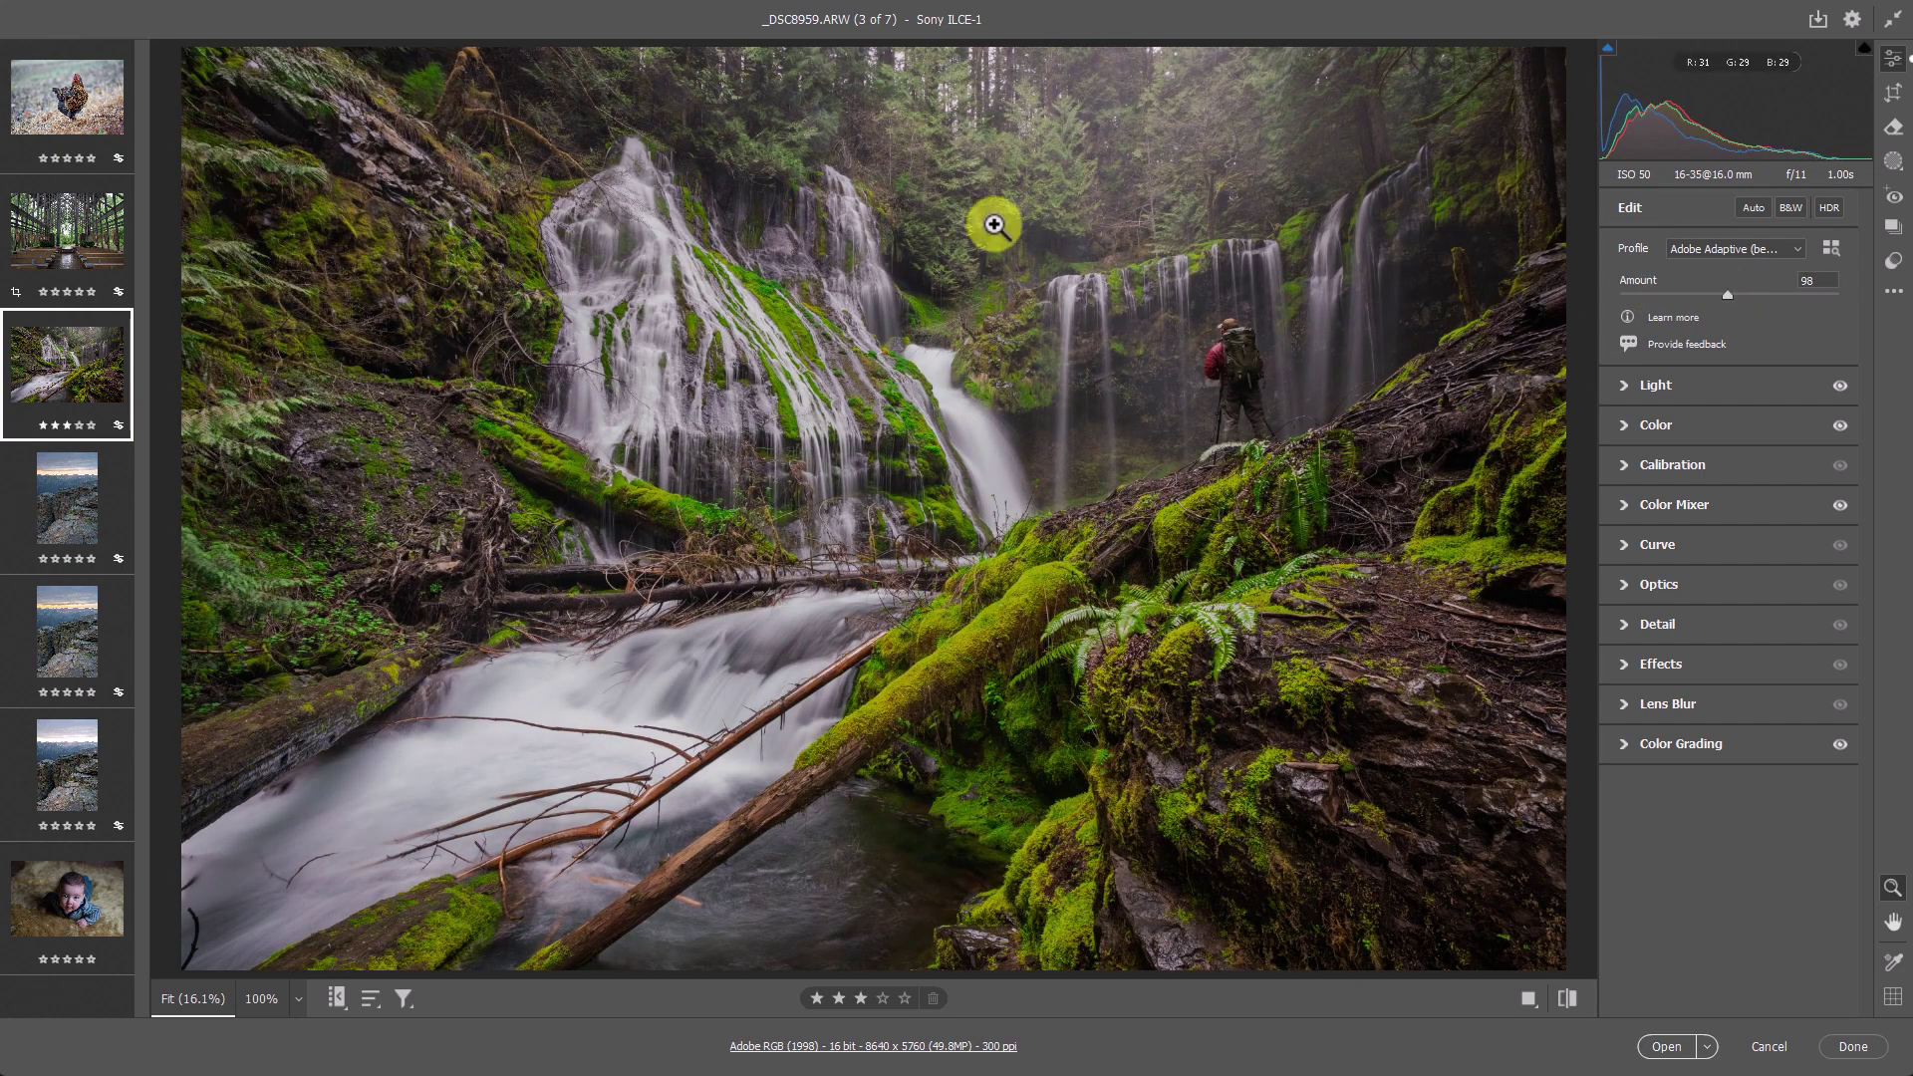
{"action": "left_click_drag", "start_coordinate": [1635, 290], "coordinate": [1725, 290]}
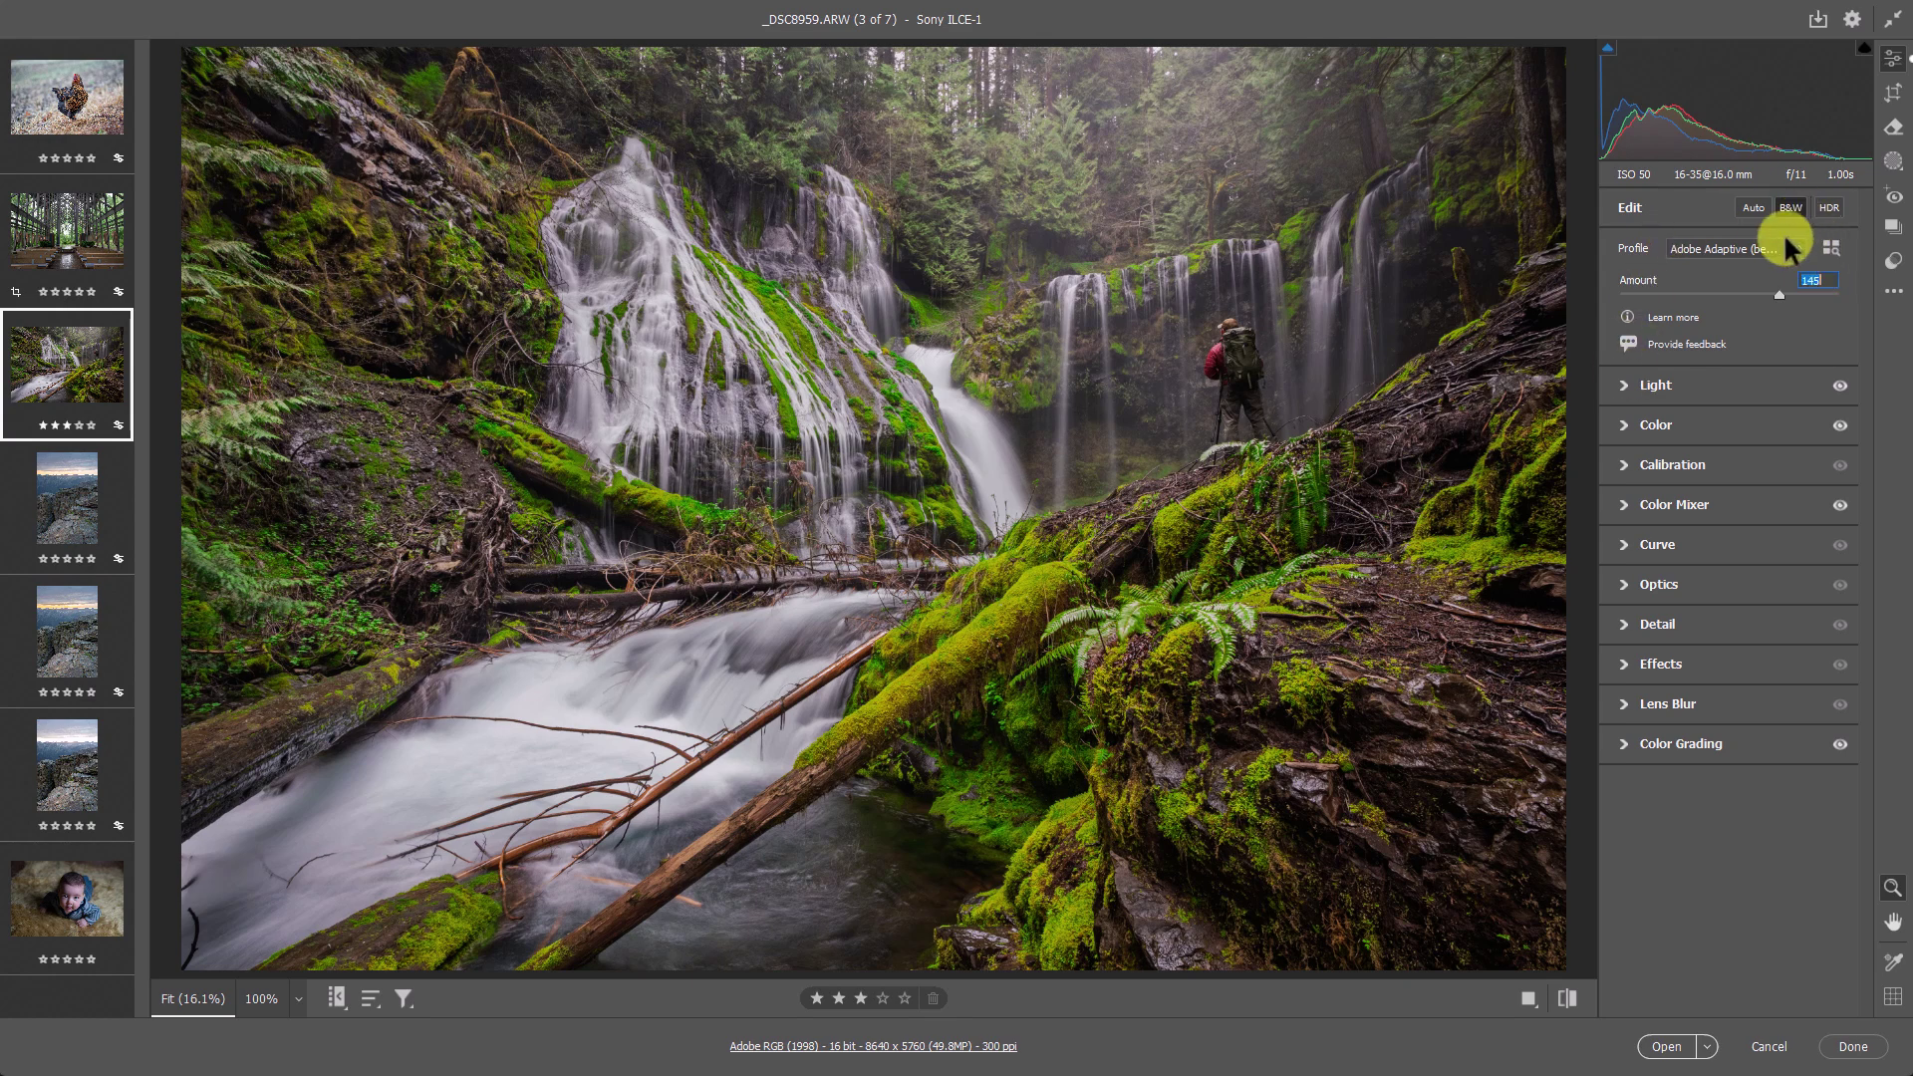
- Compare the waterfall under Adobe Color, then reapply Adobe Adaptive (beta) at Amount 158
{"action": "left_click", "coordinate": [1784, 247]}
{"action": "left_click", "coordinate": [1724, 274]}
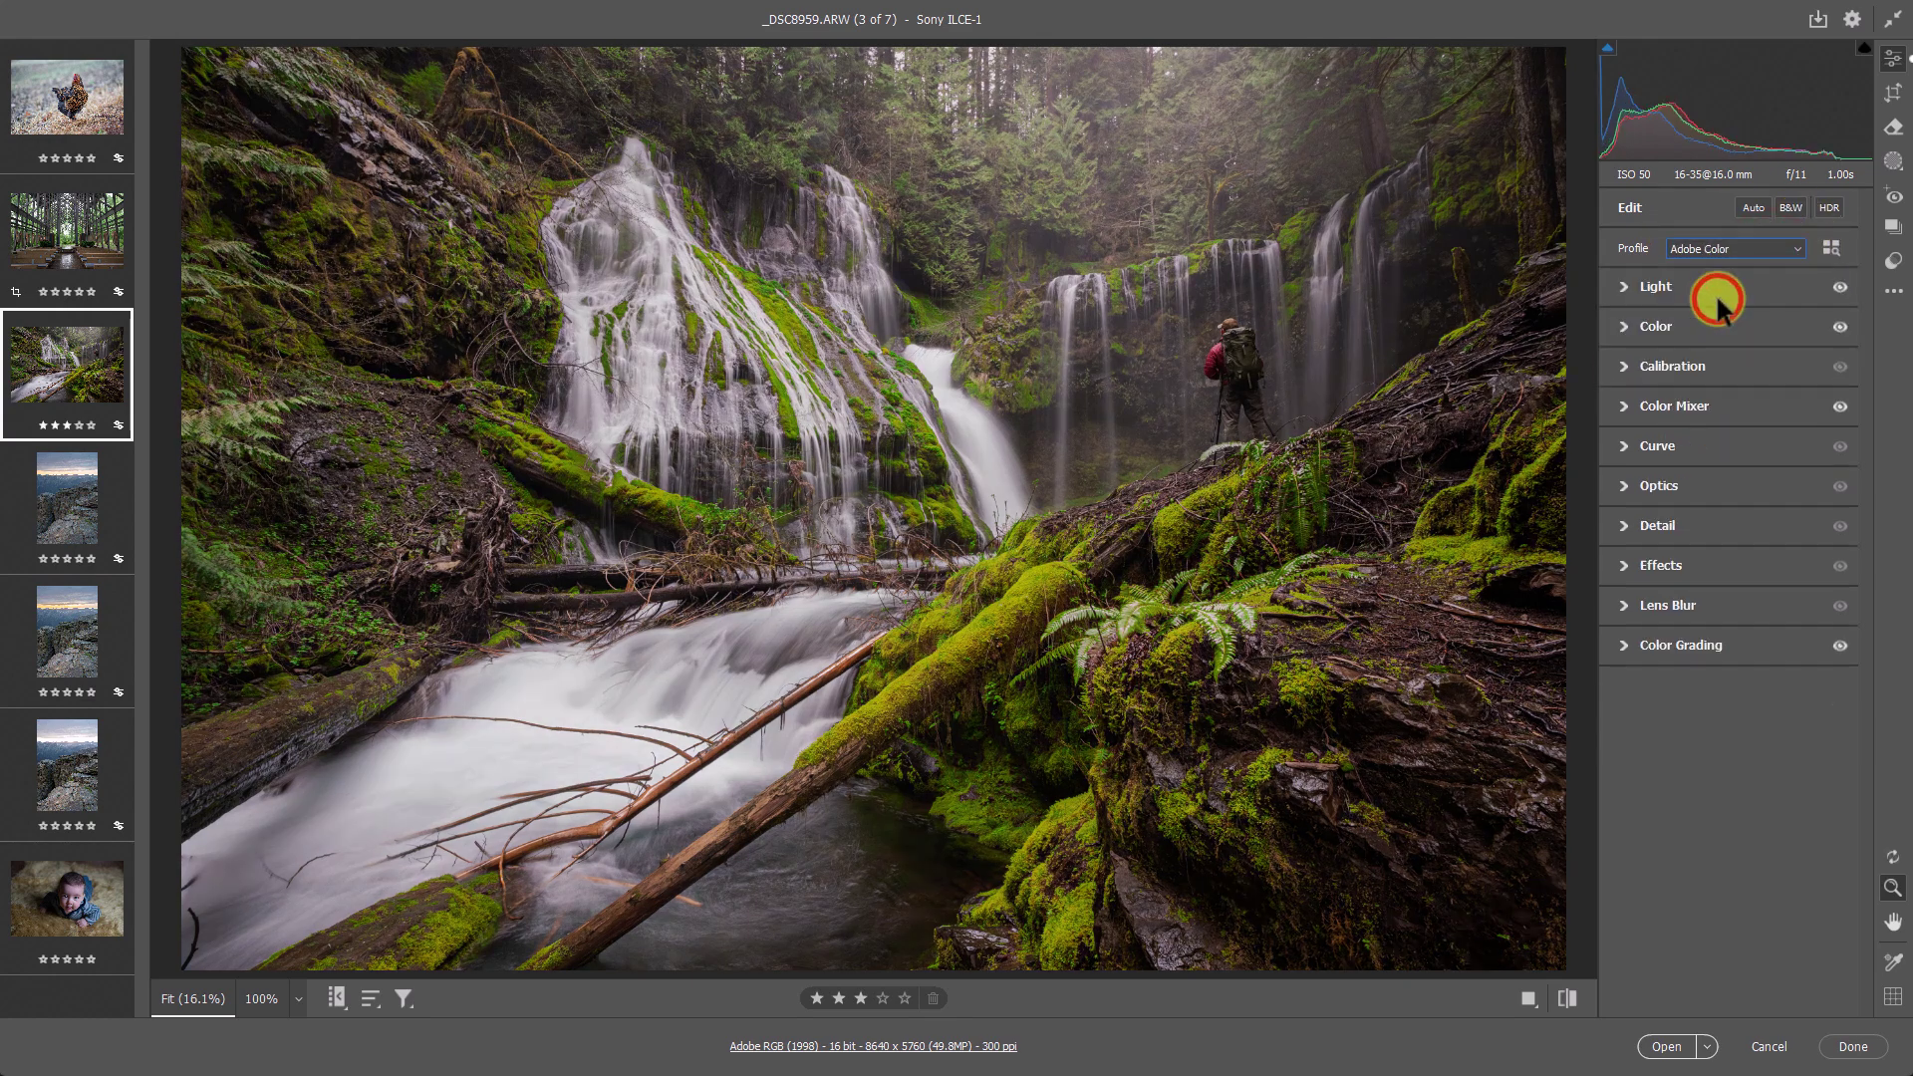
{"action": "left_click", "coordinate": [1712, 249]}
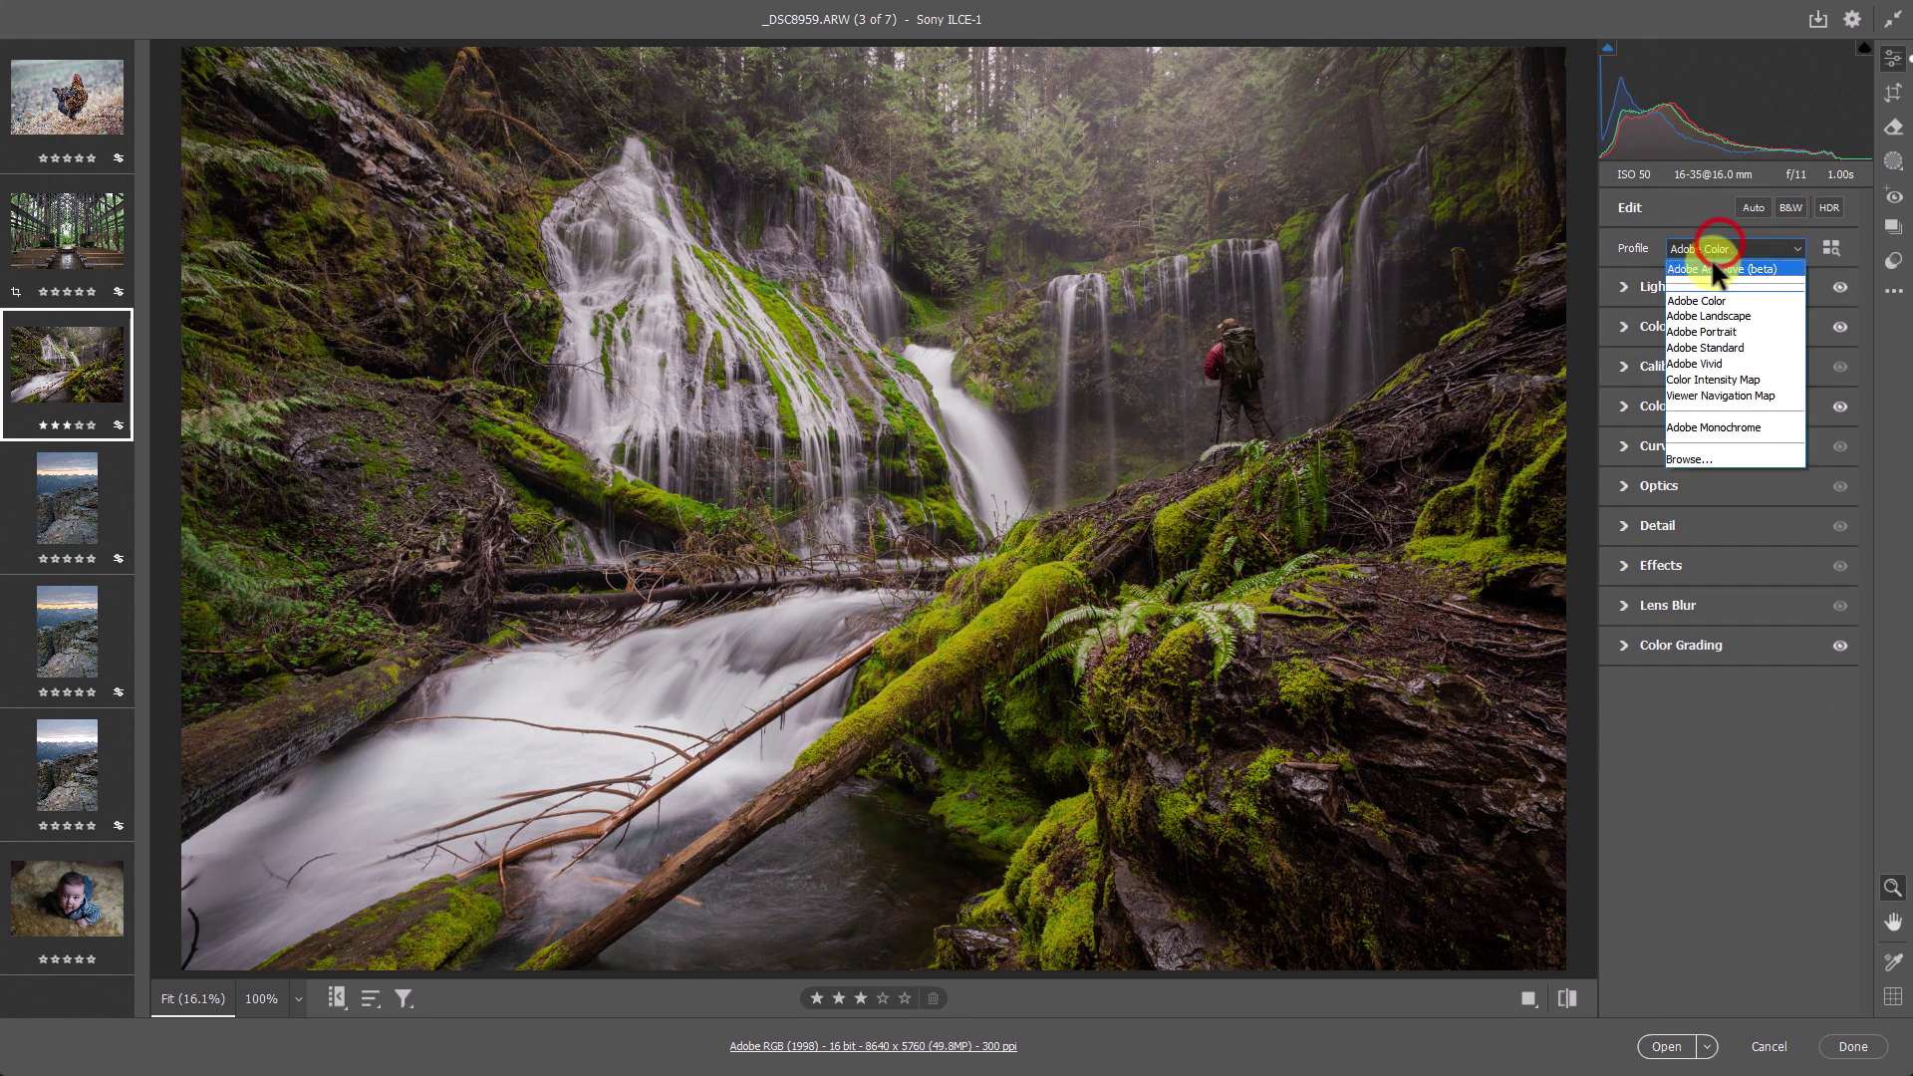
{"action": "left_click", "coordinate": [1710, 268]}
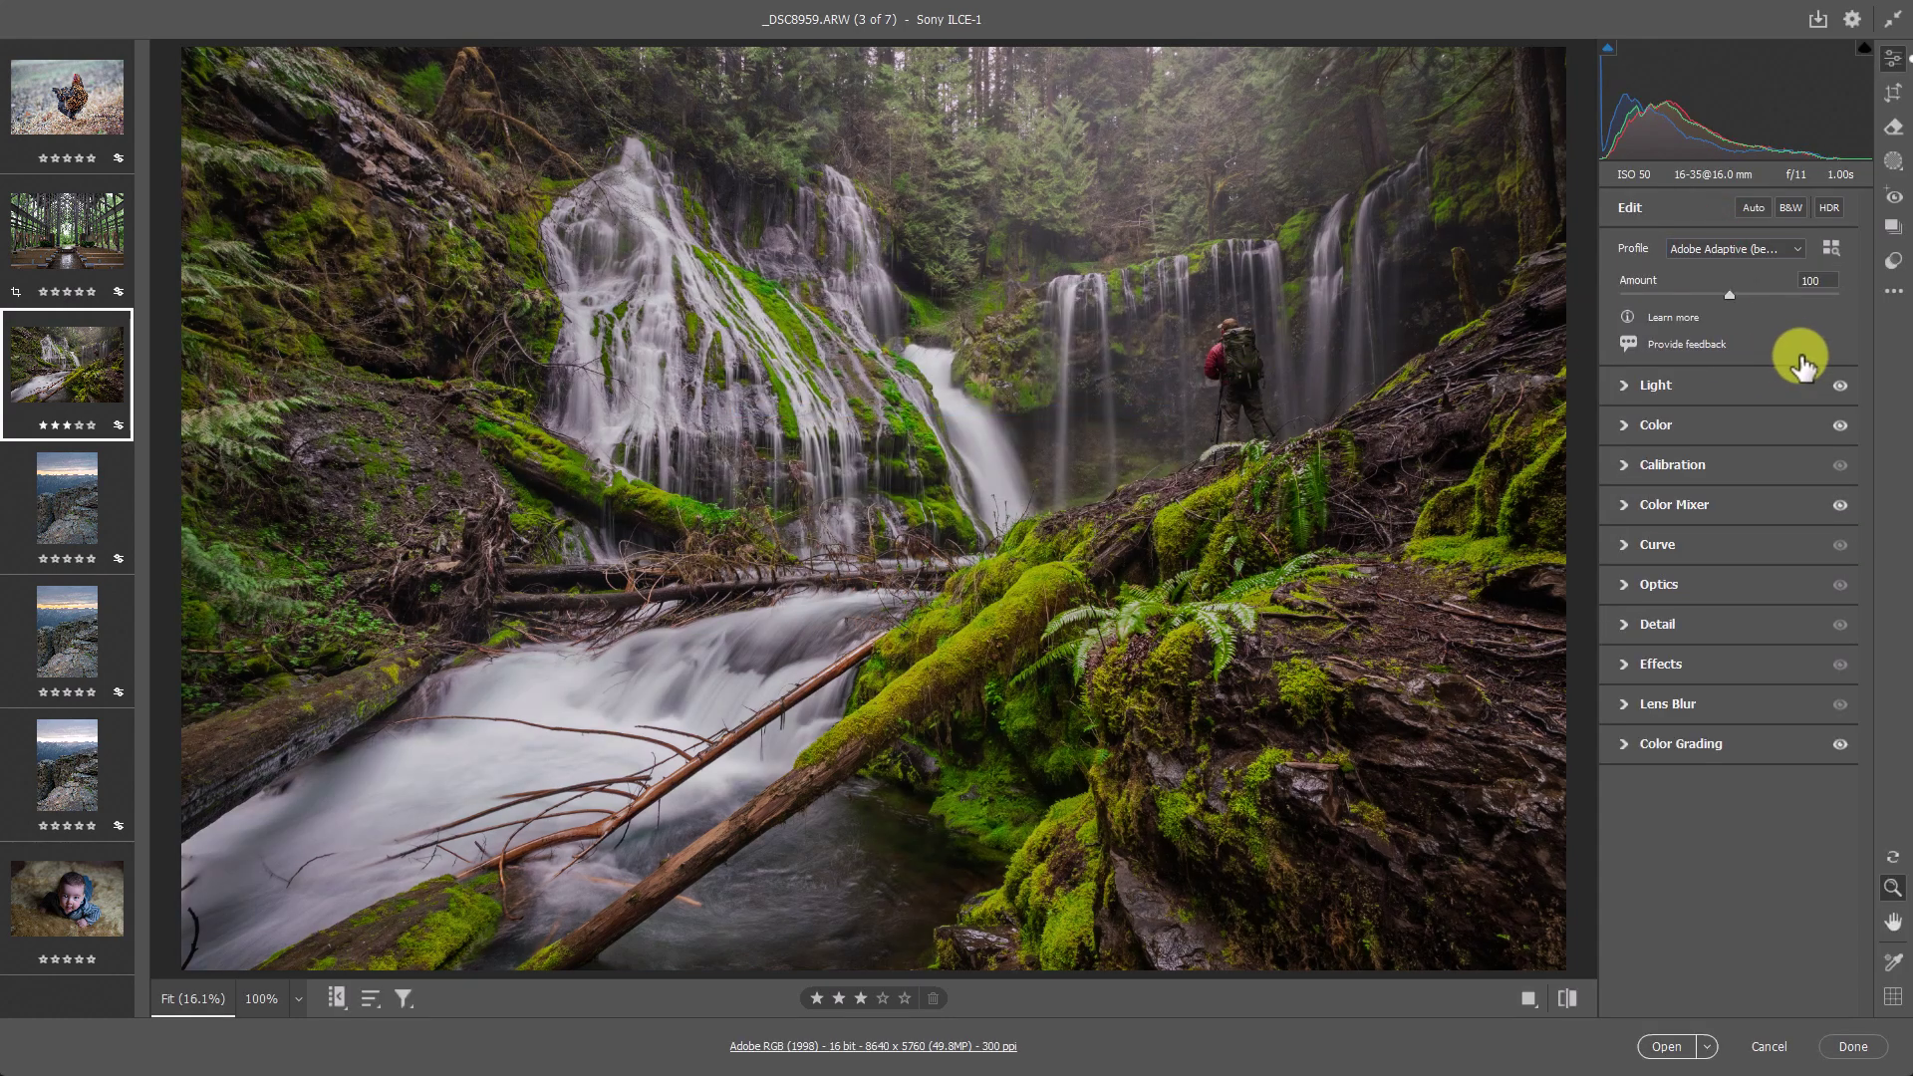
{"action": "left_click_drag", "start_coordinate": [1730, 292], "coordinate": [1786, 287]}
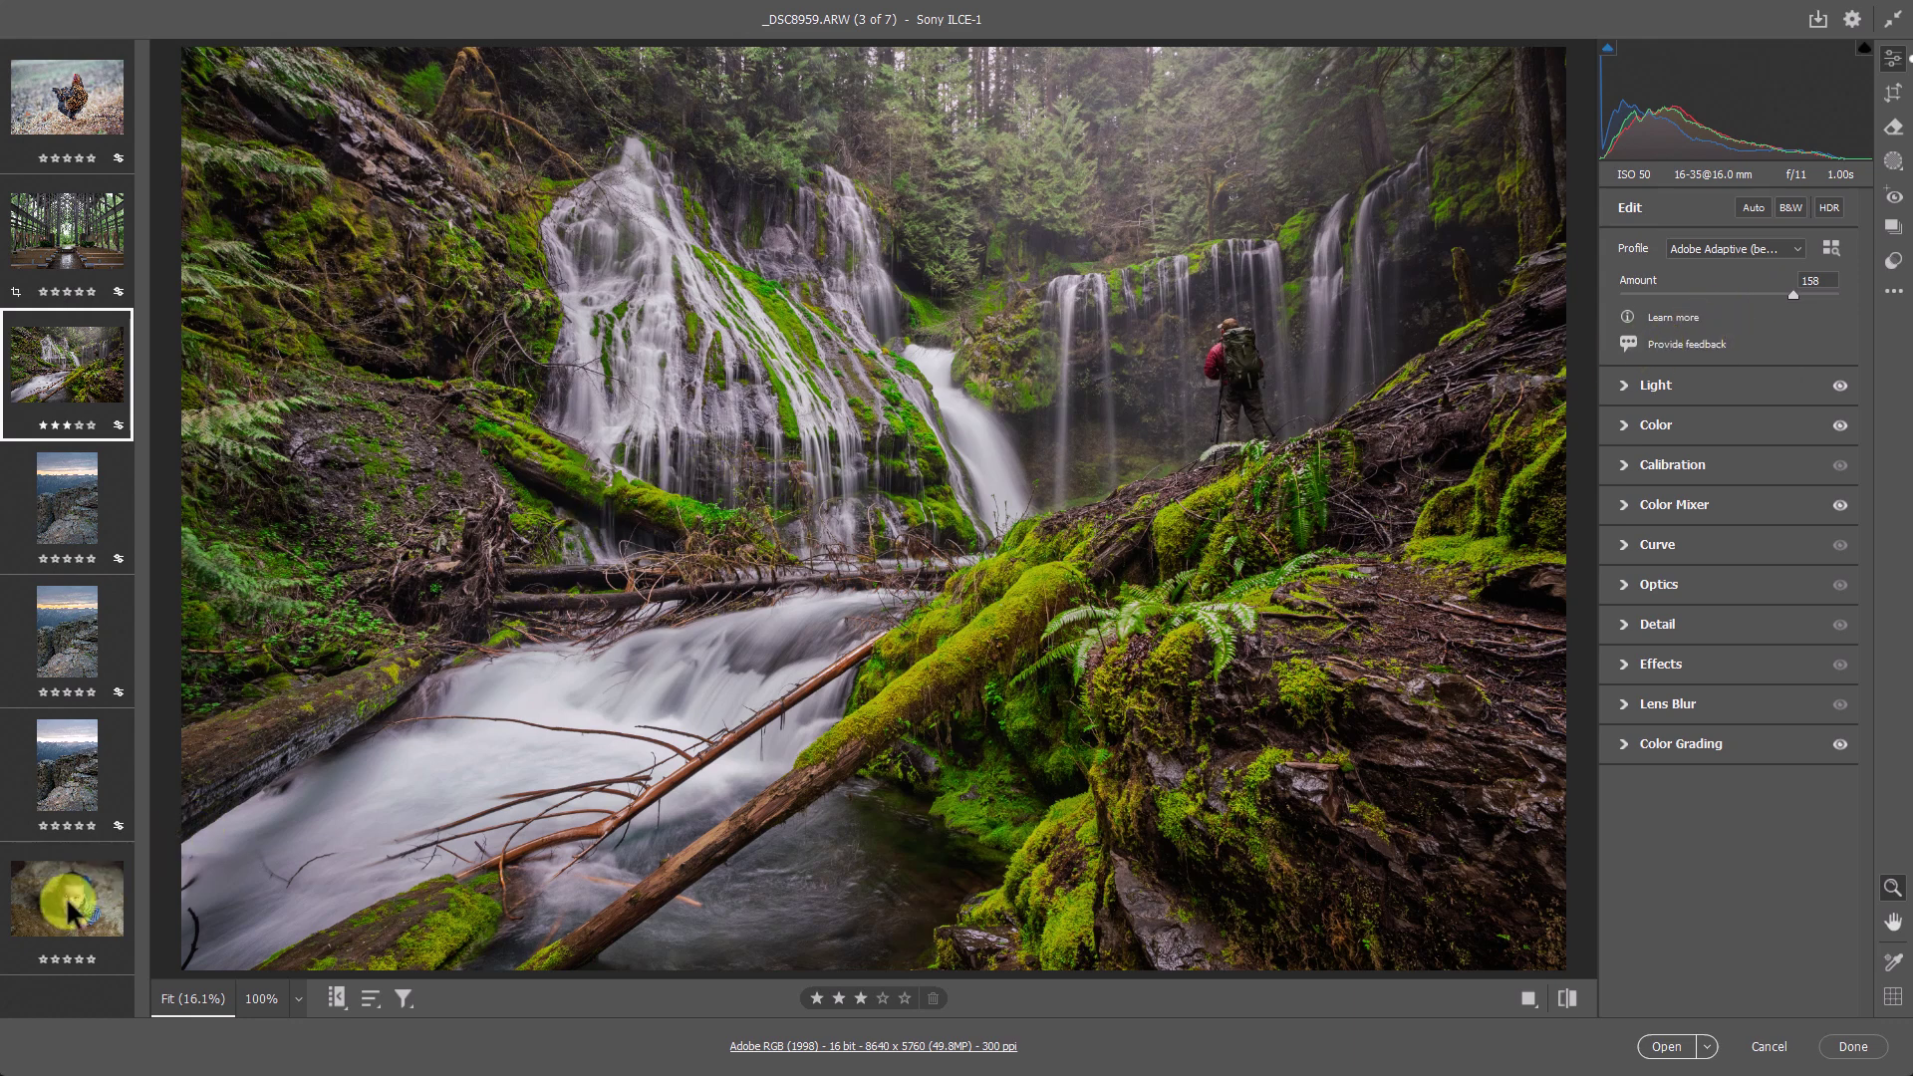
- Apply Adobe Adaptive to the baby portrait, nudge Exposure down, and reset Contrast to zero
{"action": "left_click", "coordinate": [64, 902]}
{"action": "left_click", "coordinate": [1793, 251]}
{"action": "left_click", "coordinate": [1762, 261]}
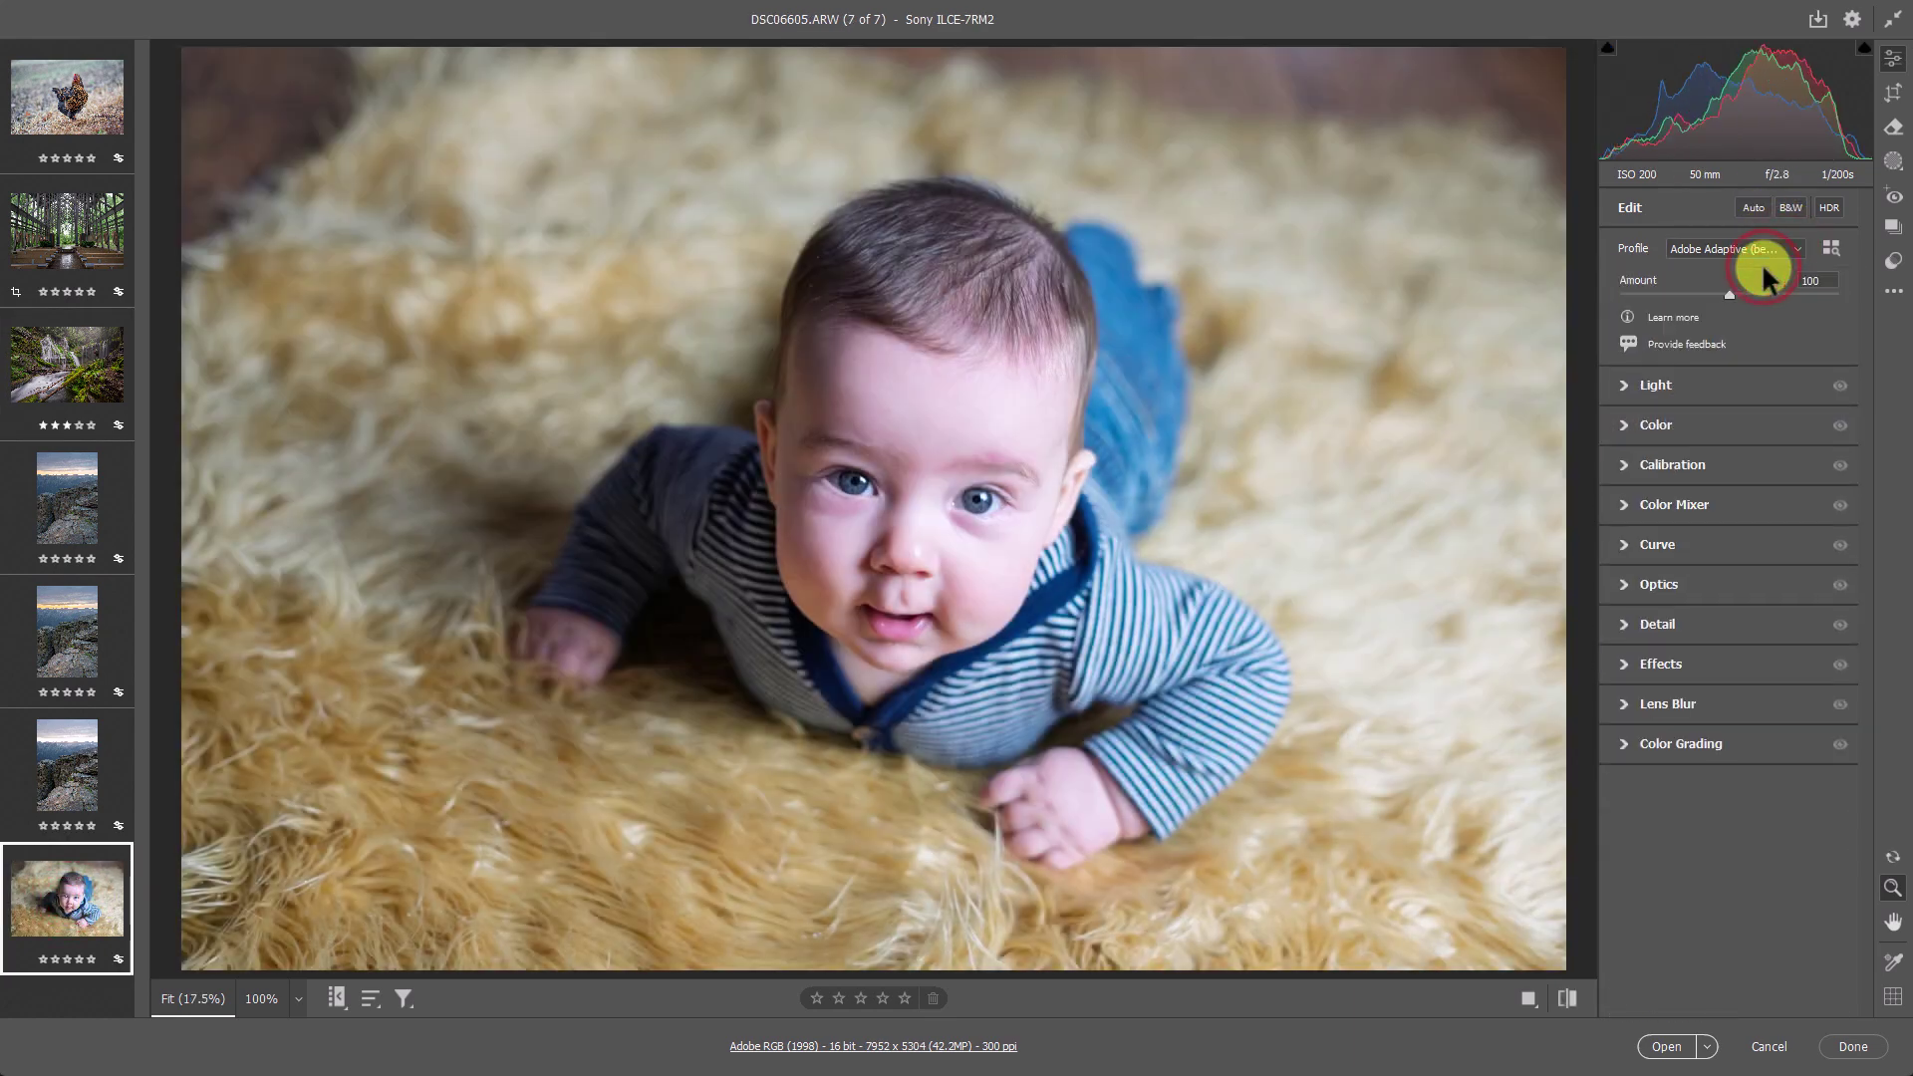
{"action": "left_click", "coordinate": [1622, 388]}
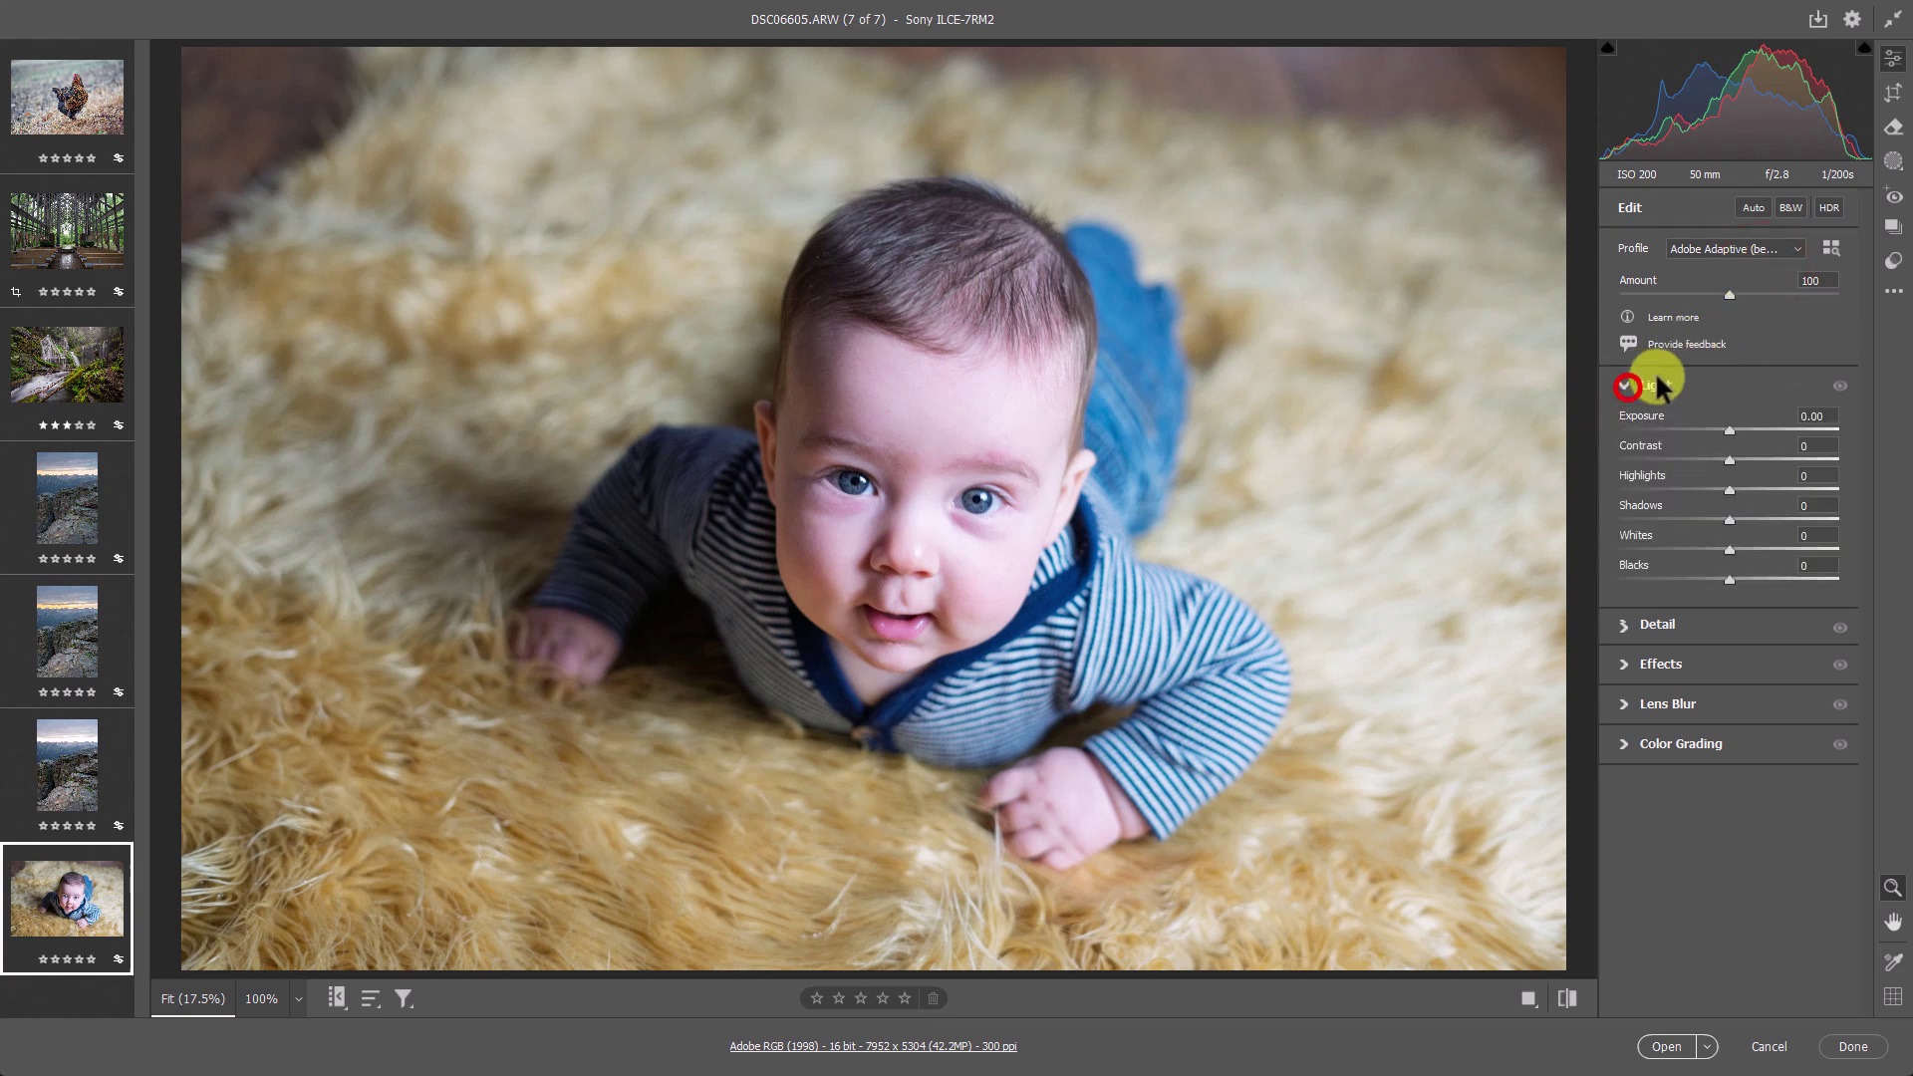
{"action": "left_click_drag", "start_coordinate": [1730, 431], "coordinate": [1766, 512]}
{"action": "mouse_move", "coordinate": [1726, 428]}
{"action": "left_mouse_down"}
{"action": "mouse_move", "coordinate": [1734, 460]}
{"action": "mouse_move", "coordinate": [1718, 426]}
{"action": "left_mouse_up"}
{"action": "double_click", "coordinate": [1725, 450]}
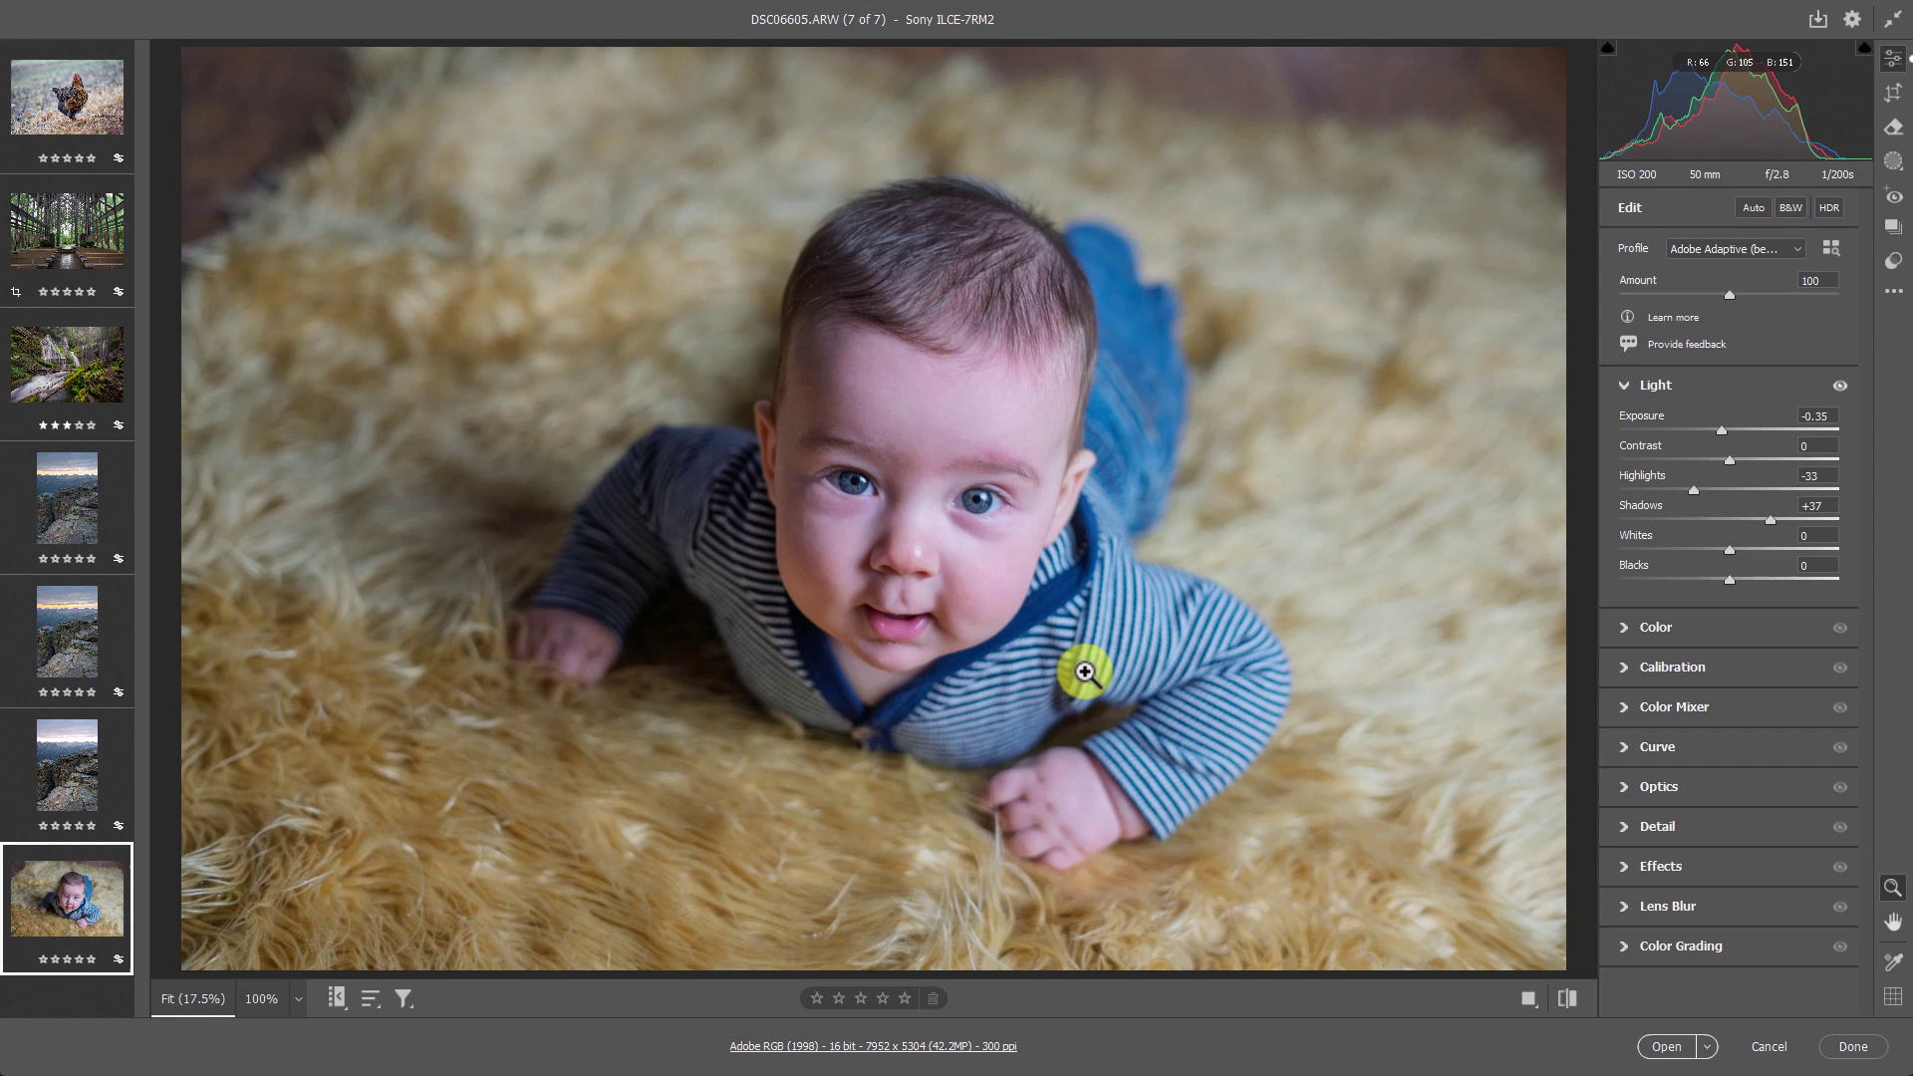
- Switch the portrait to Adobe Color with Exposure +1.15 and Highlights -100
{"action": "left_click", "coordinate": [1719, 253]}
{"action": "left_click", "coordinate": [1701, 299]}
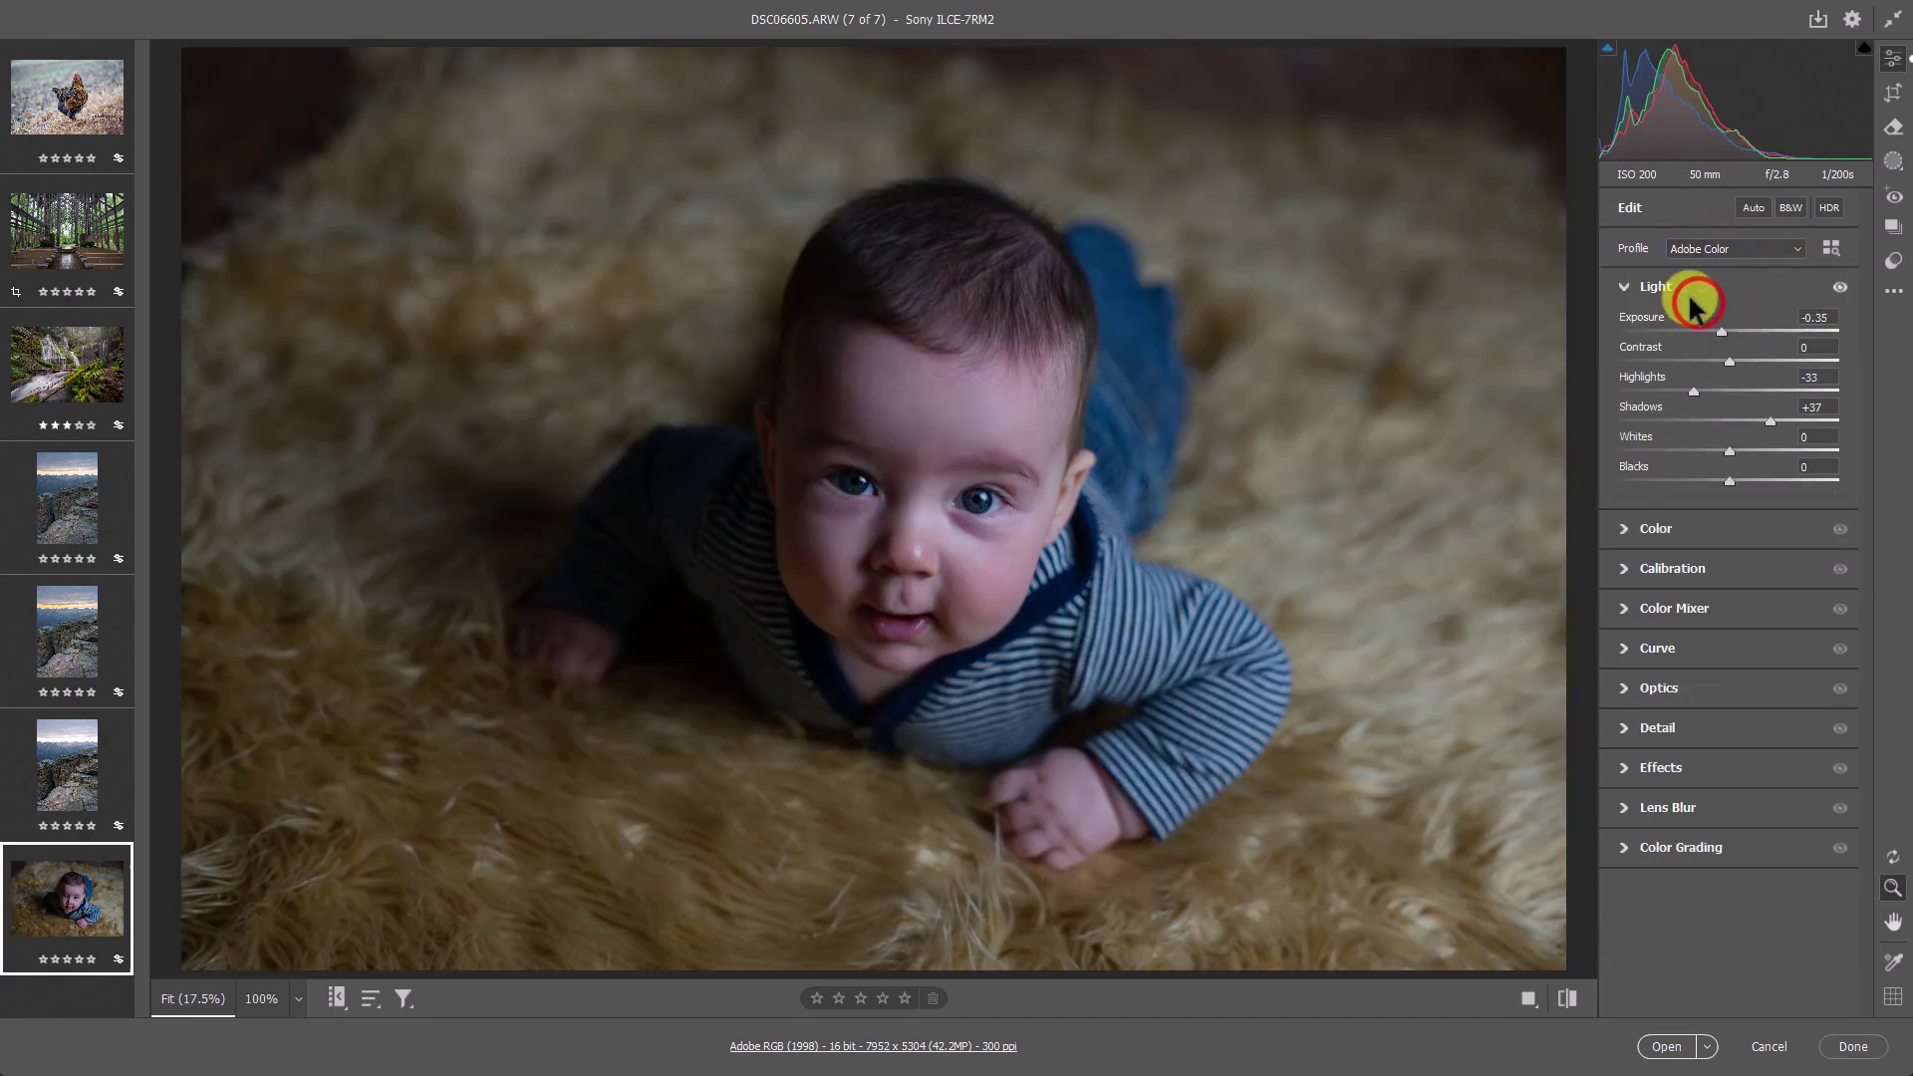
{"action": "left_click_drag", "start_coordinate": [1720, 329], "coordinate": [1620, 391]}
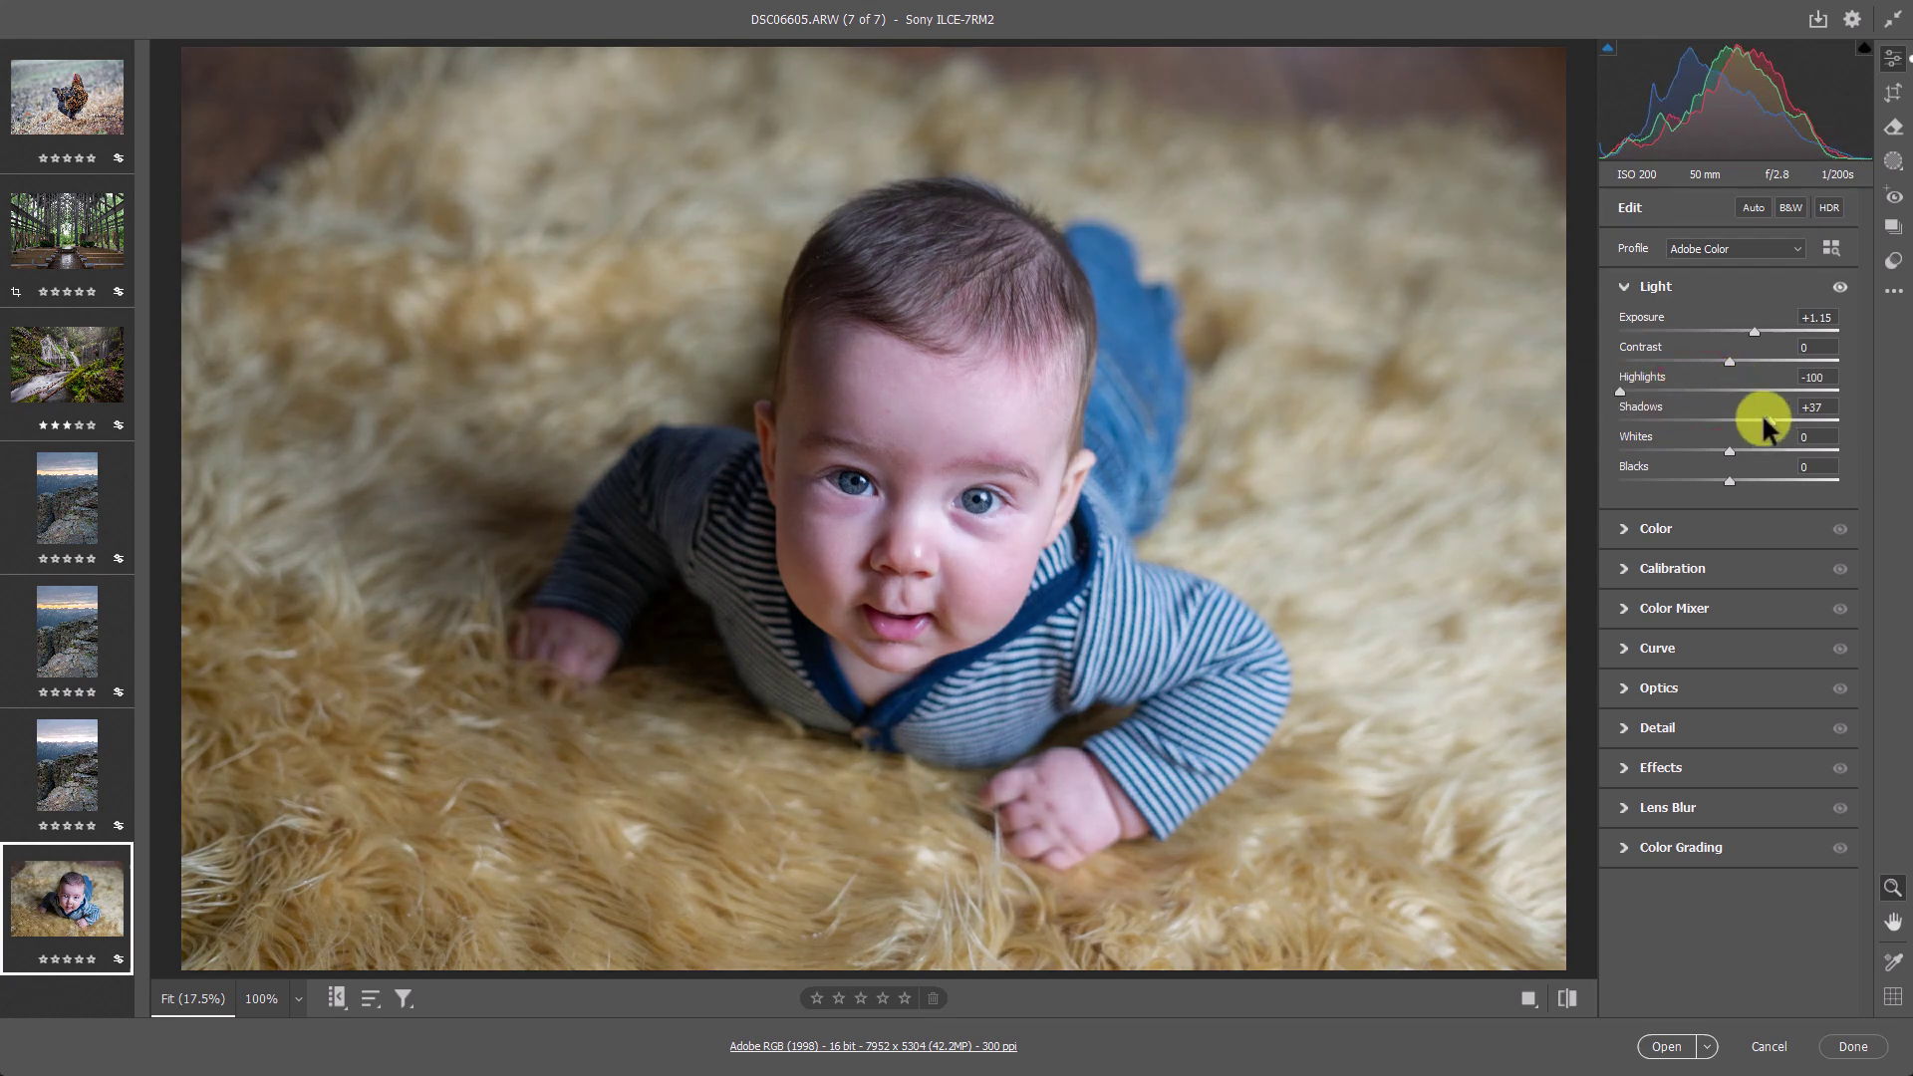
{"action": "left_click_drag", "start_coordinate": [1769, 420], "coordinate": [1769, 421]}
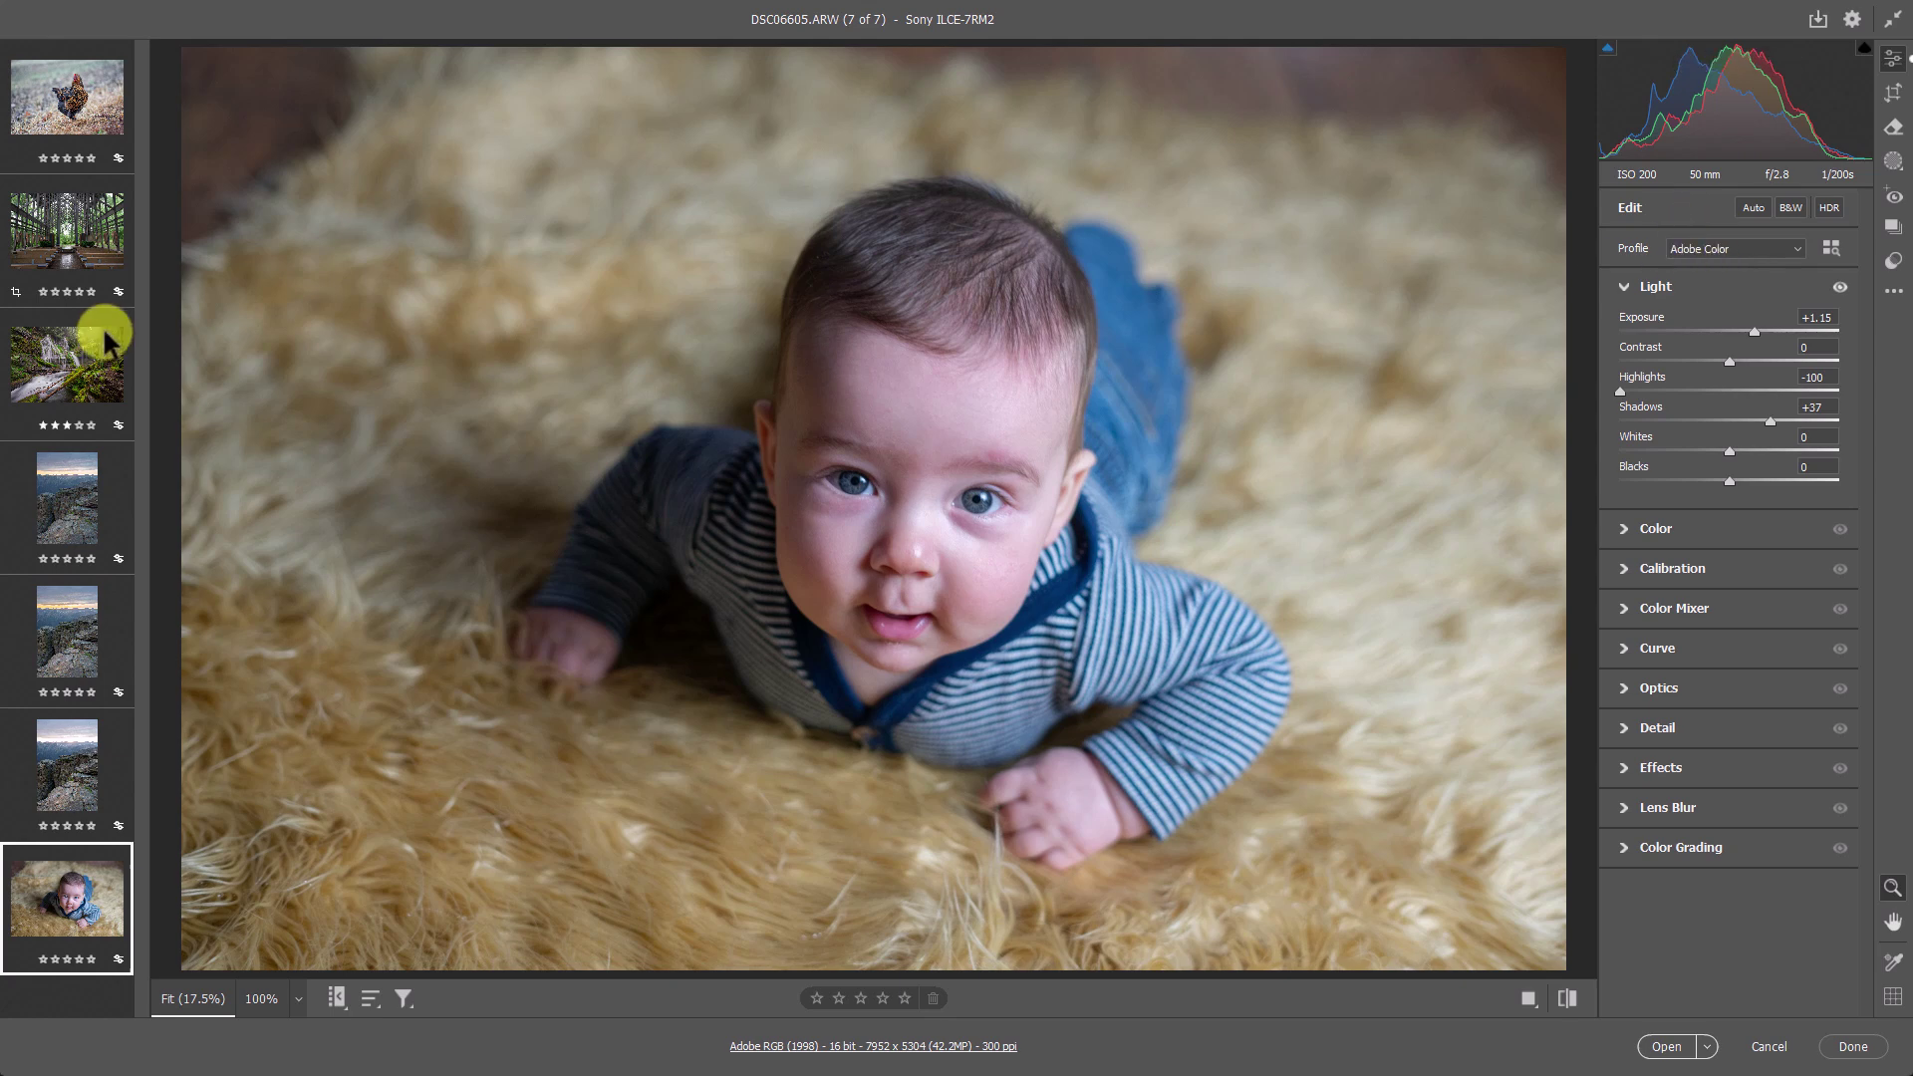
- Compare the bracketed mountain shots, then return to the waterfall photo _DSC8959
{"action": "left_click", "coordinate": [67, 498]}
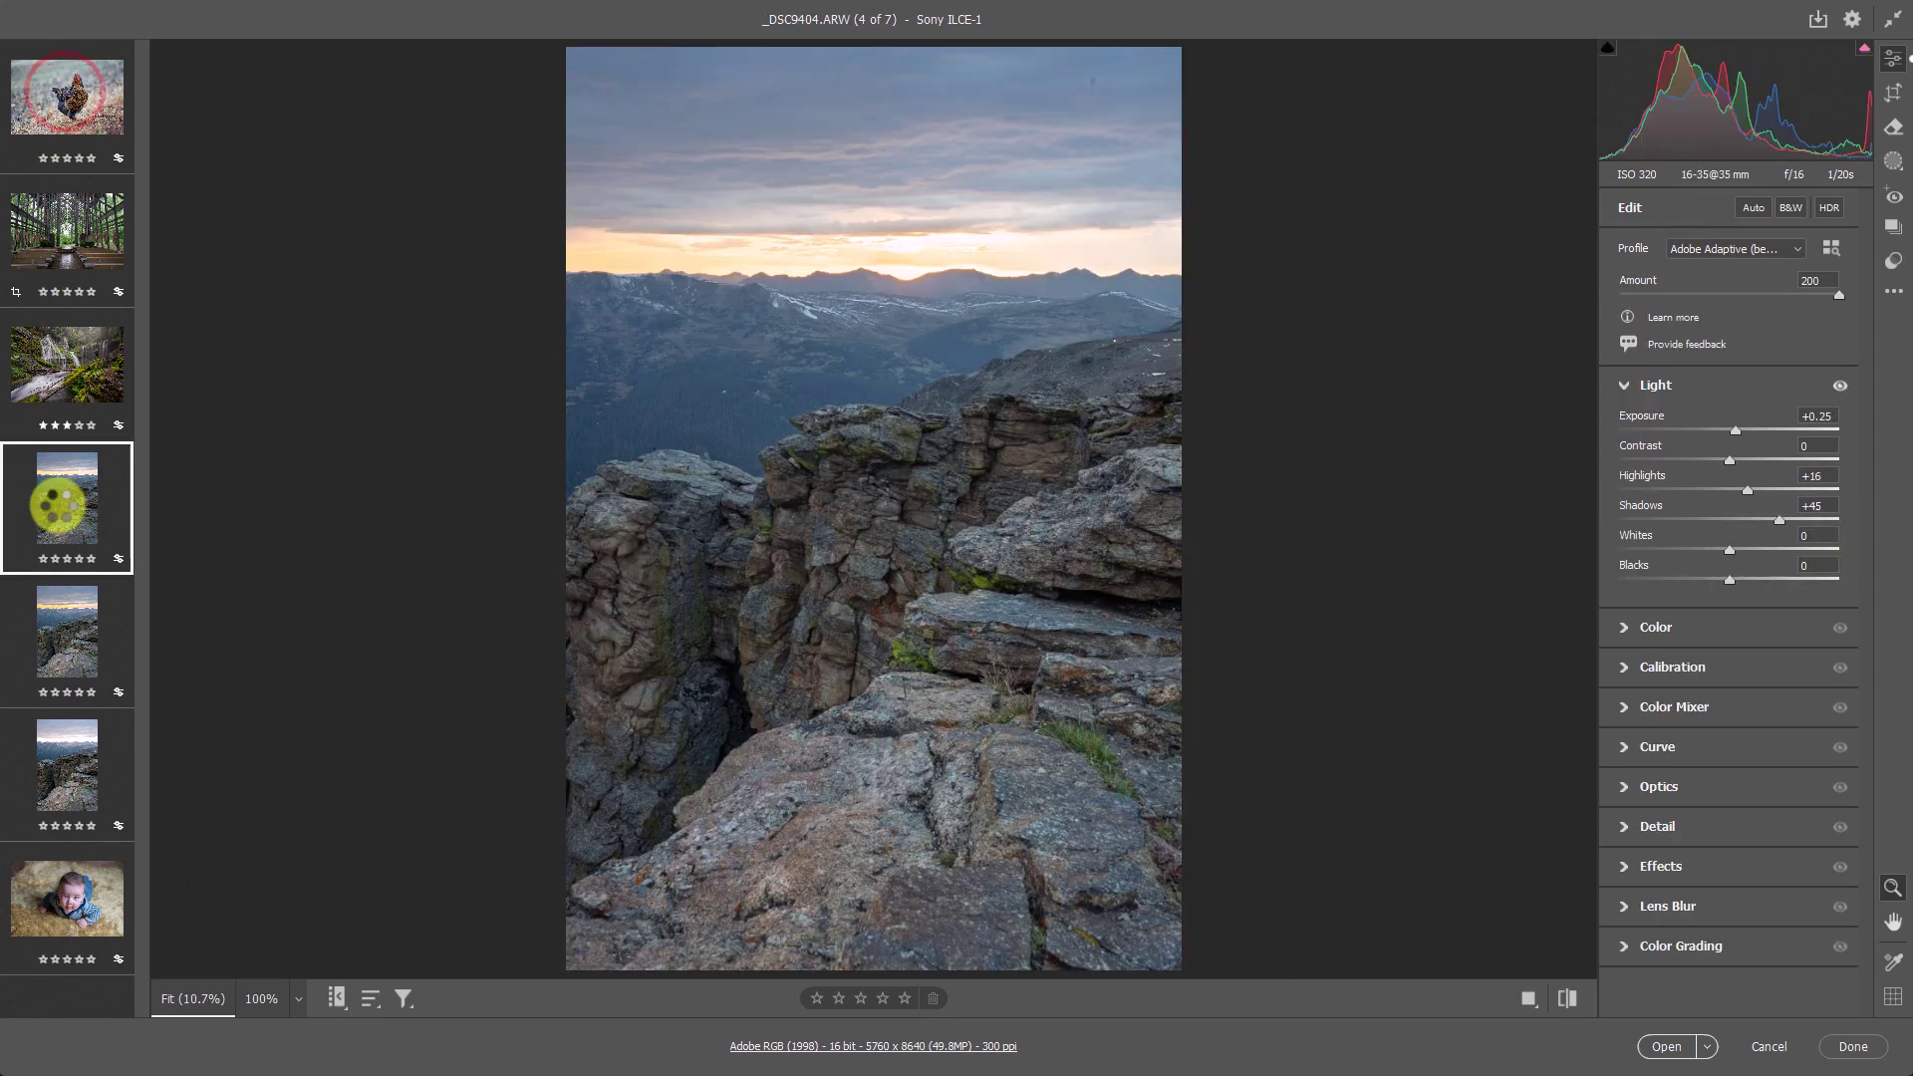
{"action": "left_click", "coordinate": [65, 772]}
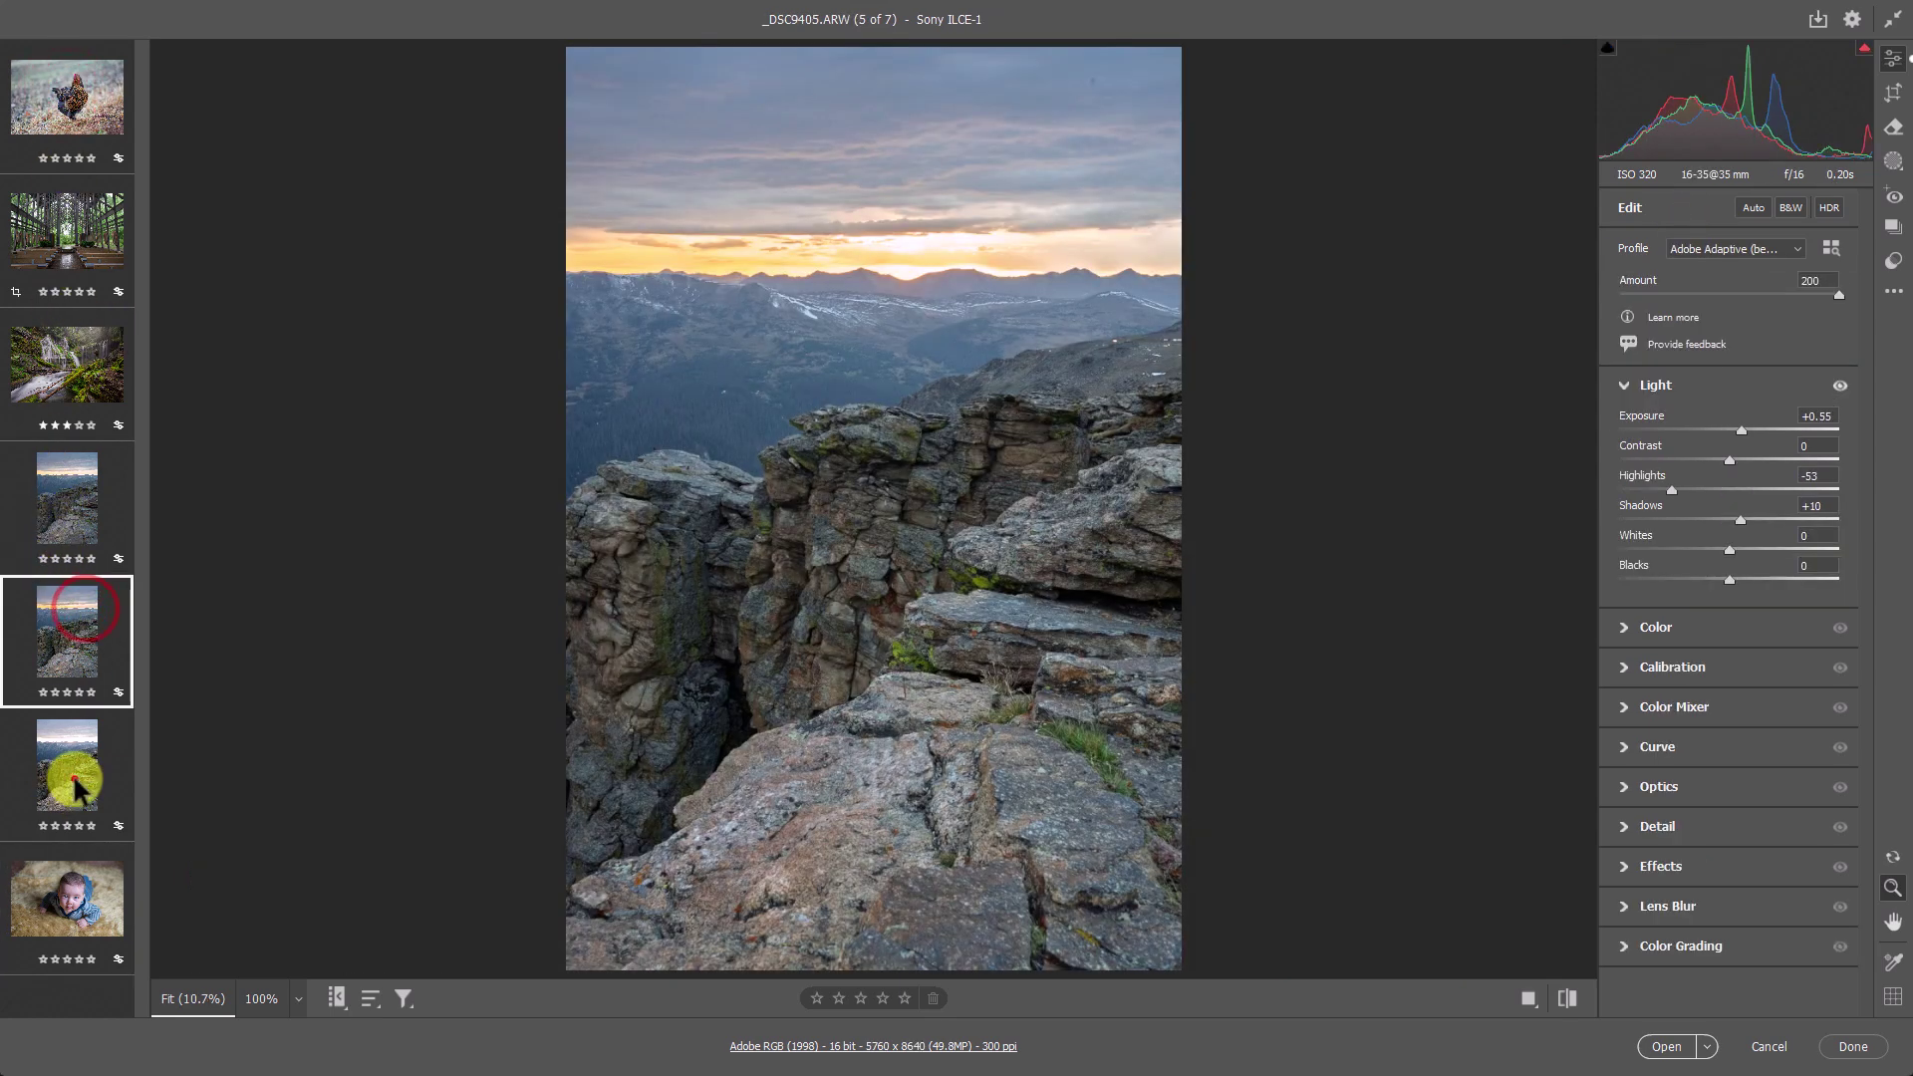
{"action": "left_click", "coordinate": [75, 513]}
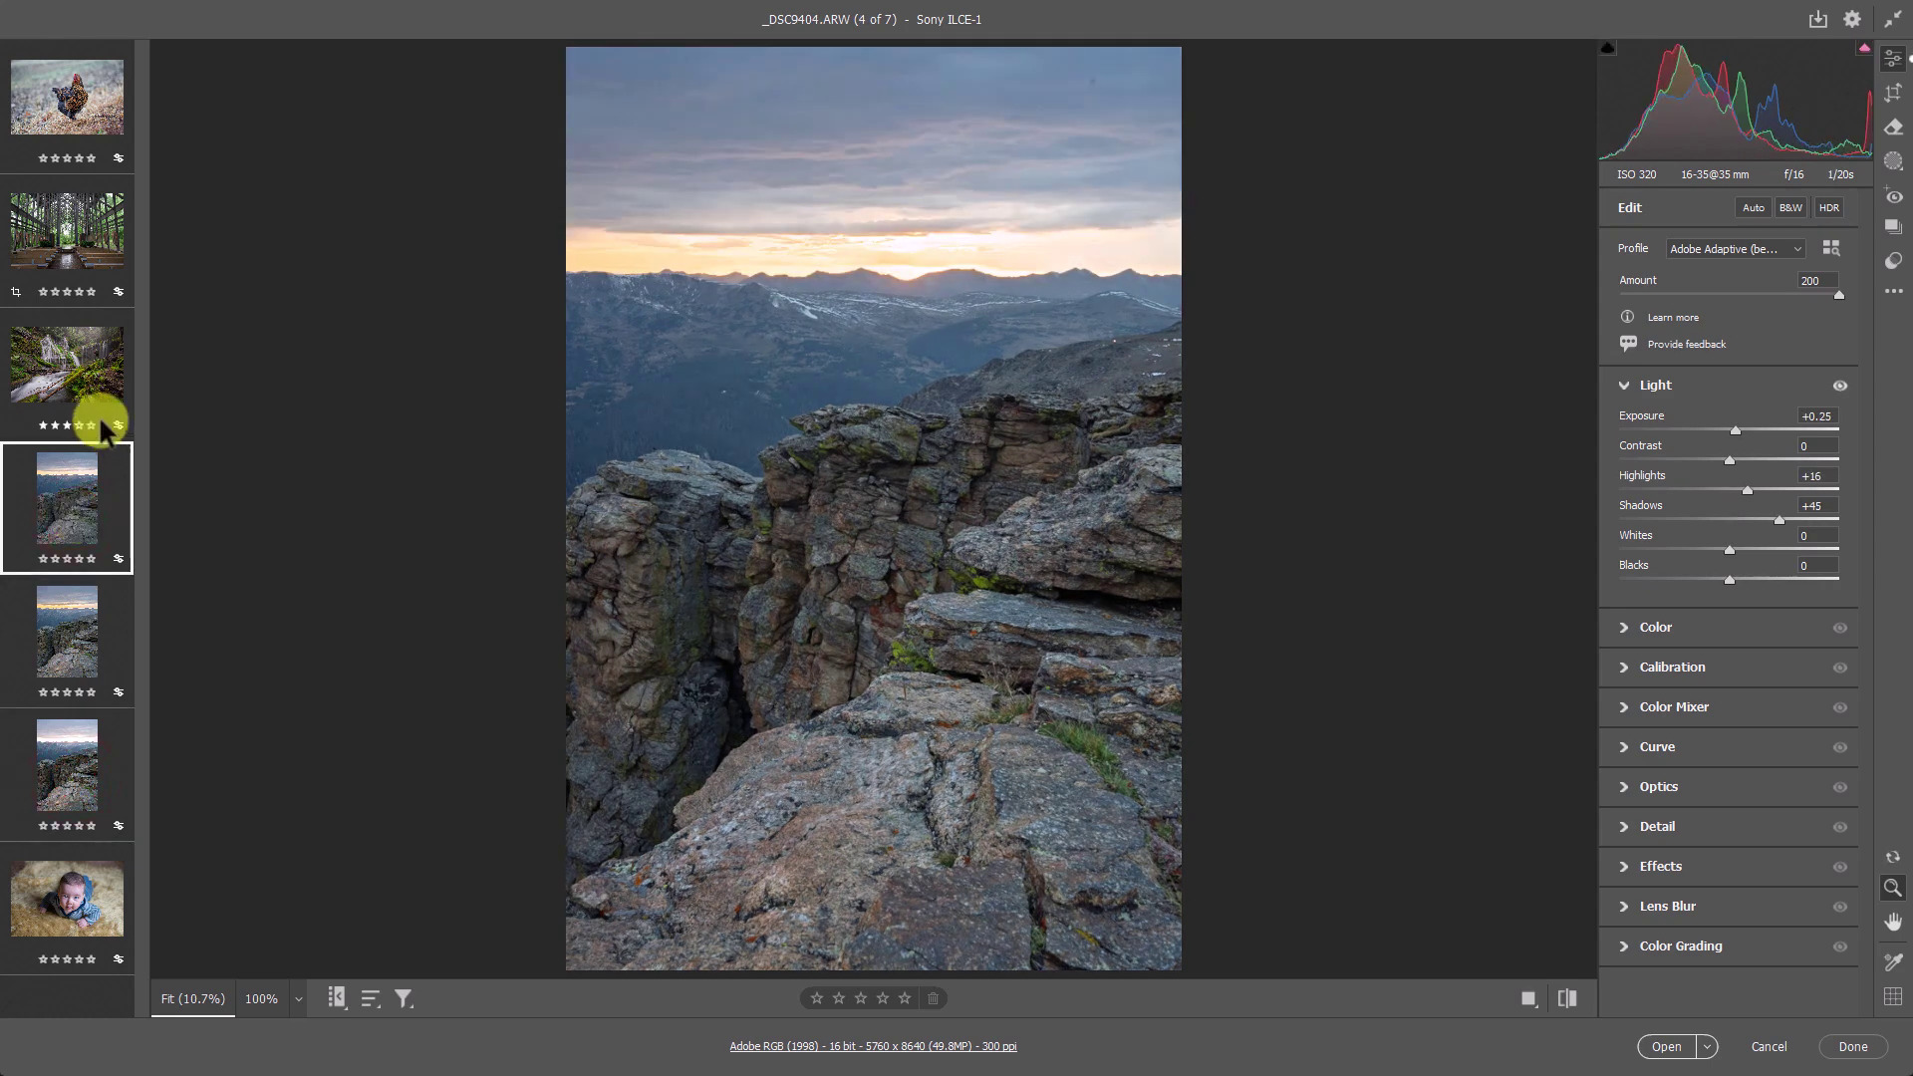
{"action": "left_click", "coordinate": [95, 390]}
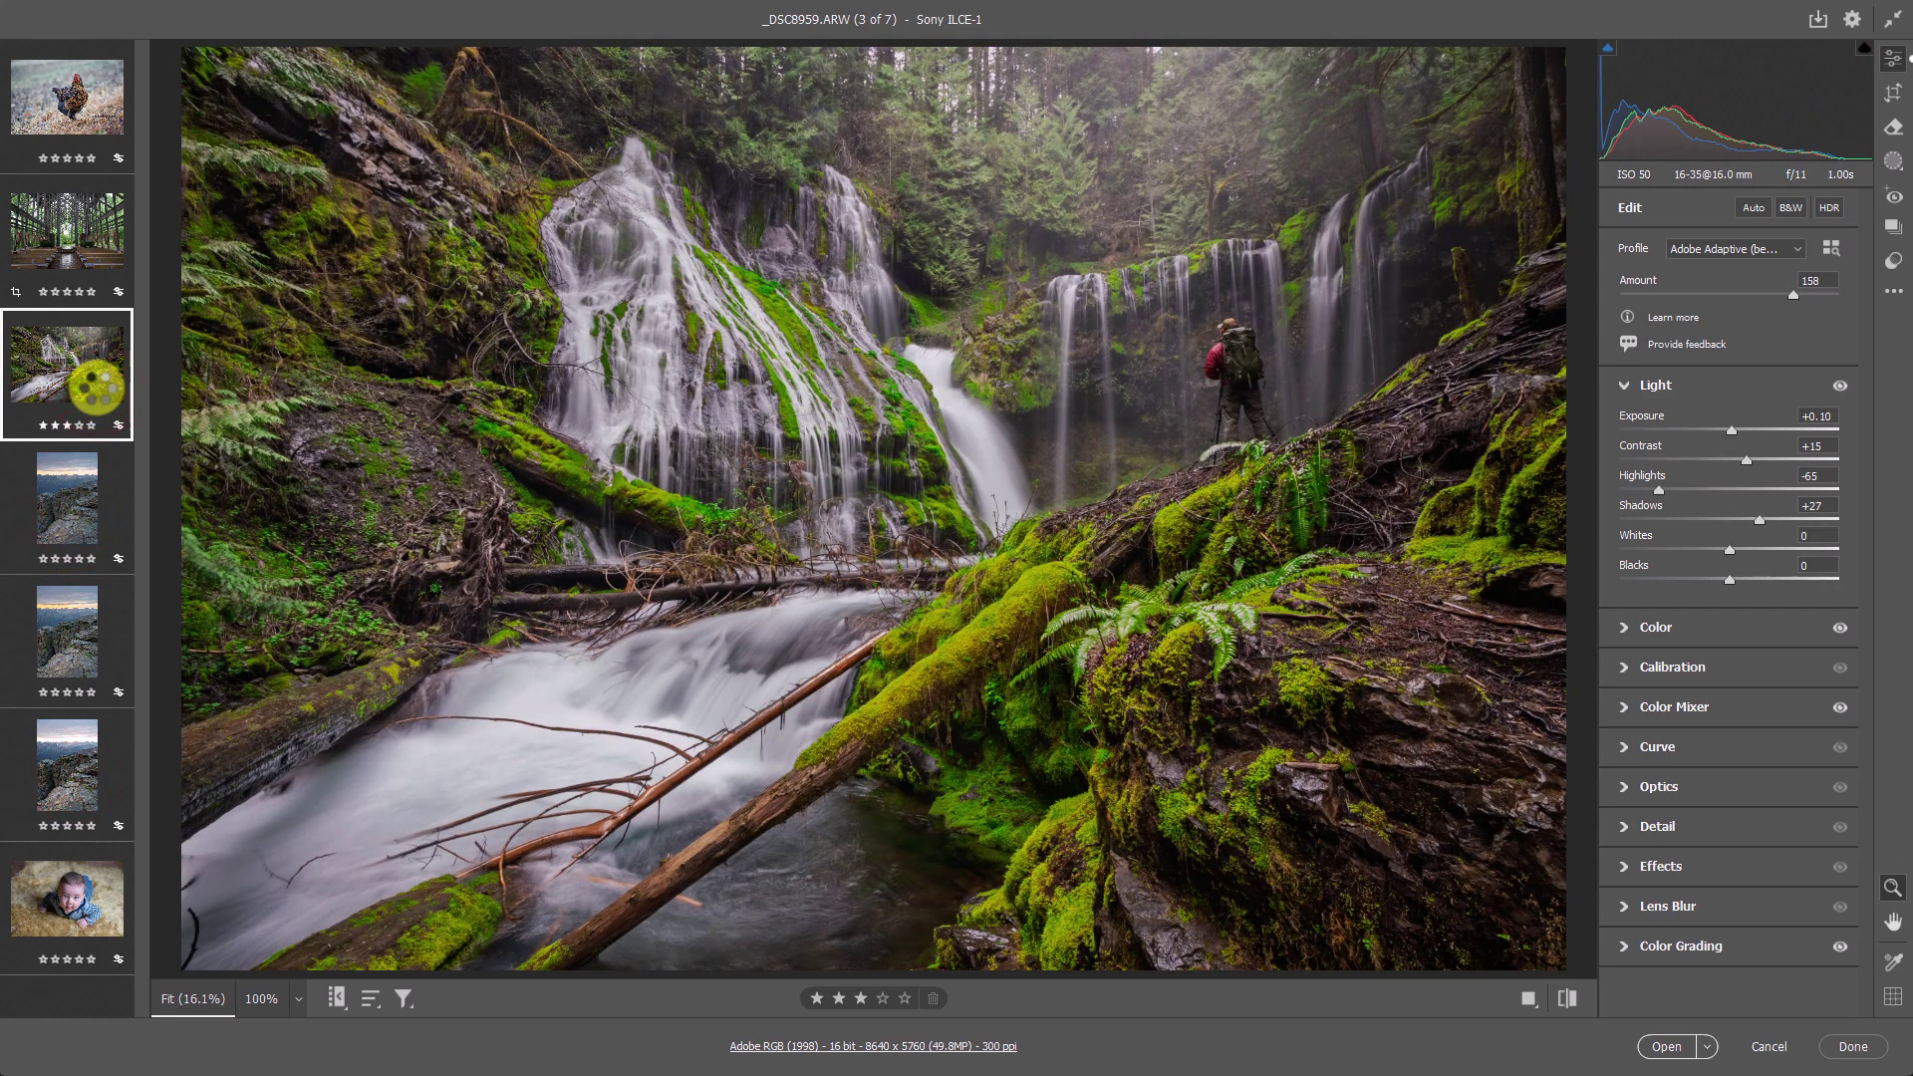